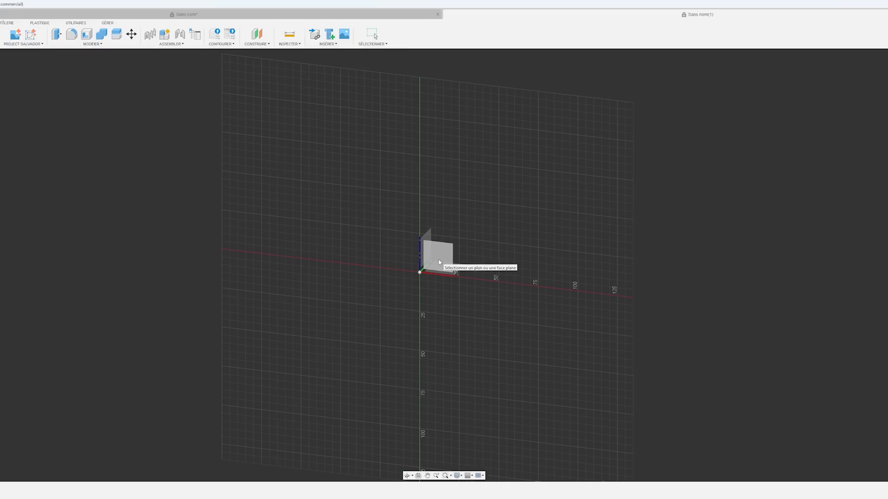
Step: Start a sketch on the front-facing origin plane and draw a 100 mm vertical line upward from the origin
left_click(438, 260)
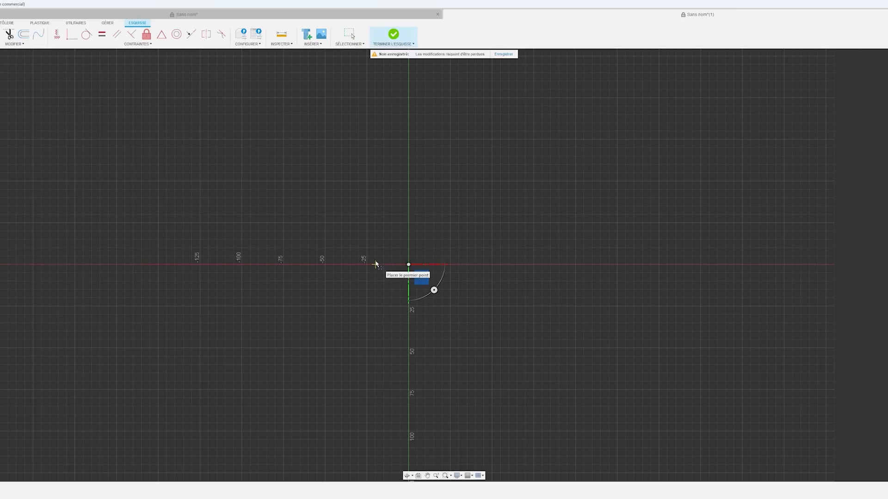
left_click(408, 265)
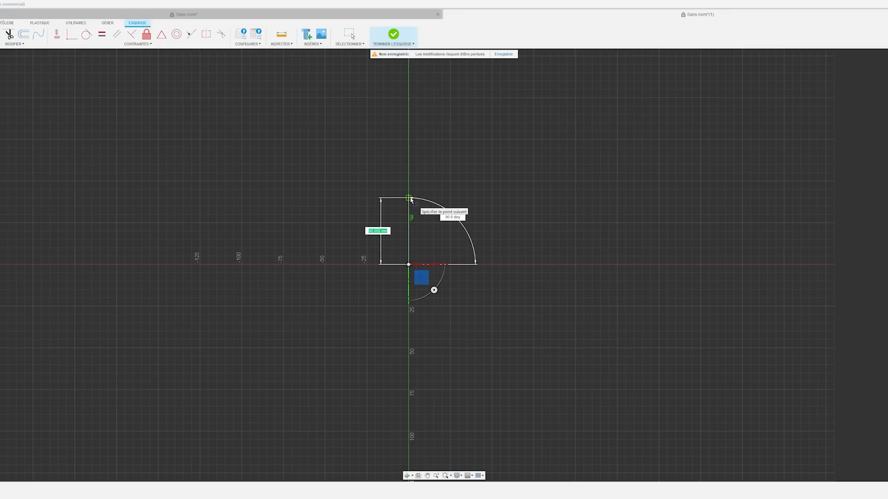
type("100")
key("Return")
key("Escape")
Step: Reposition the vertical line's length dimension on the right side of the line
scroll(410, 197, "down", 3)
middle_click_drag(382, 198, 387, 272)
left_click_drag(404, 266, 438, 264)
middle_click_drag(425, 262, 403, 302)
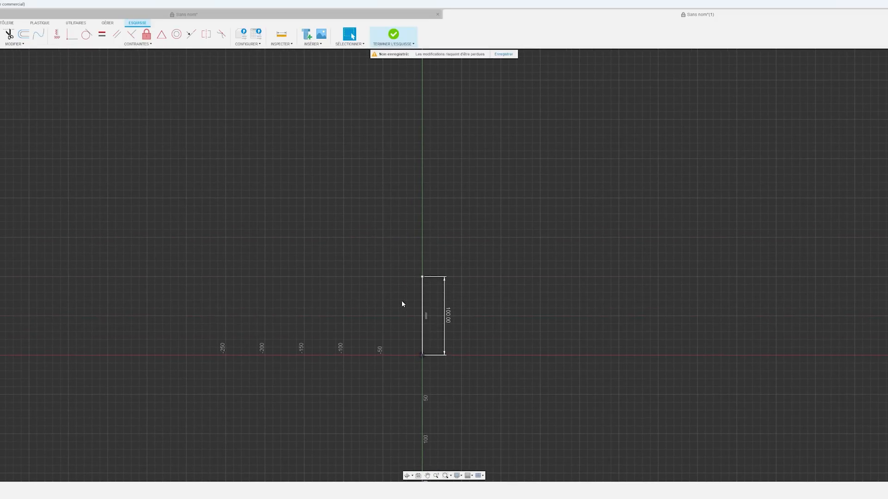
Step: Draw a separate 100 mm horizontal line well above and left of the vertical line, placing its dimension above it
key("m")
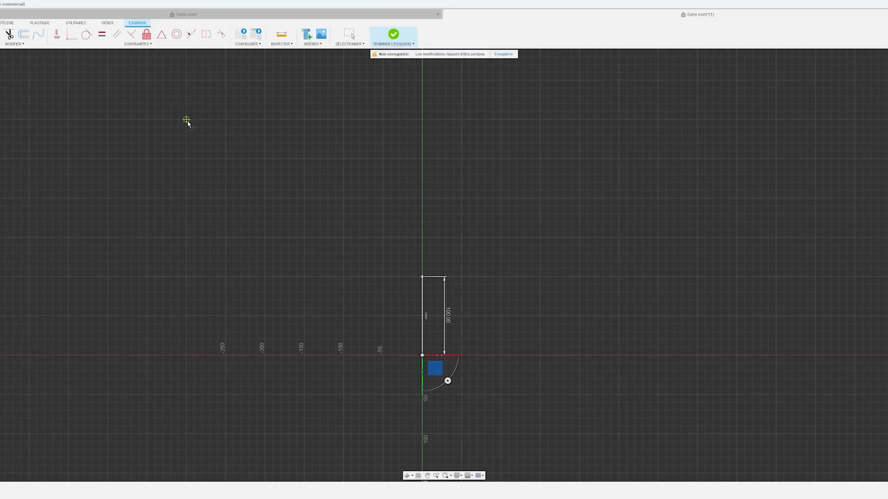
left_click(187, 122)
type("100")
key("Return")
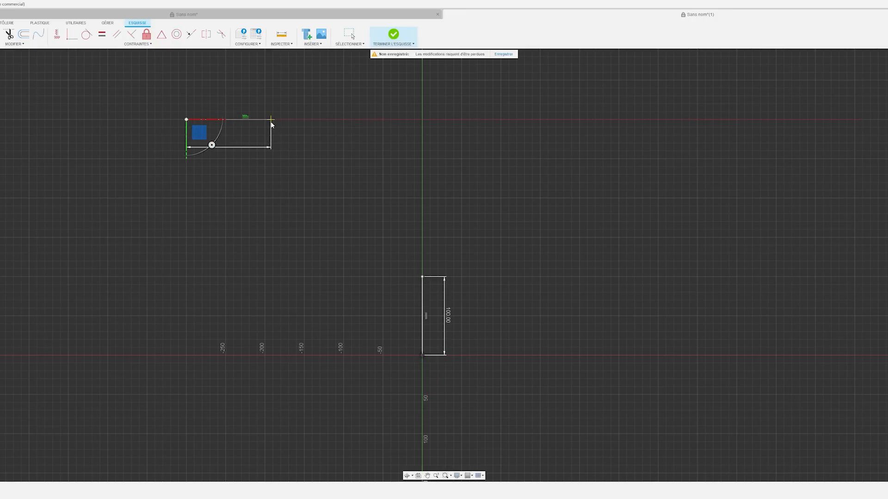
left_click_drag(226, 144, 231, 95)
mouse_move(403, 364)
middle_mouse_down()
mouse_move(383, 341)
mouse_move(391, 352)
middle_mouse_up()
left_click(408, 298)
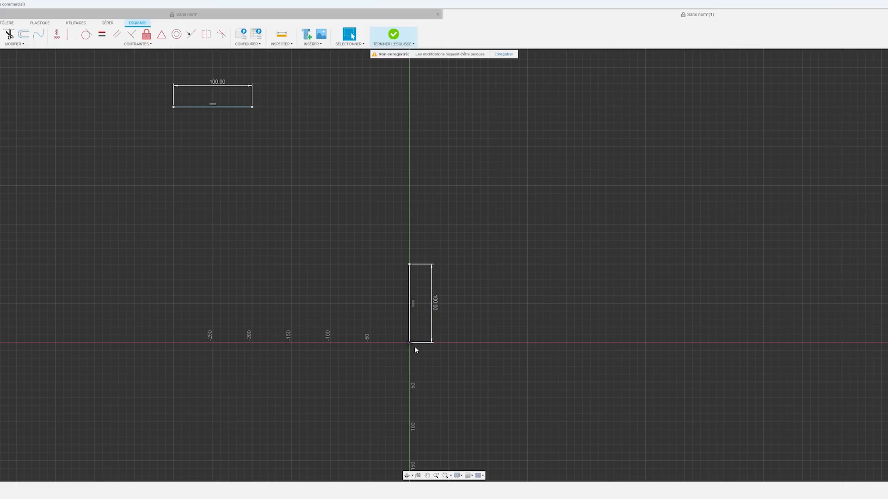
middle_click_drag(414, 346, 423, 353)
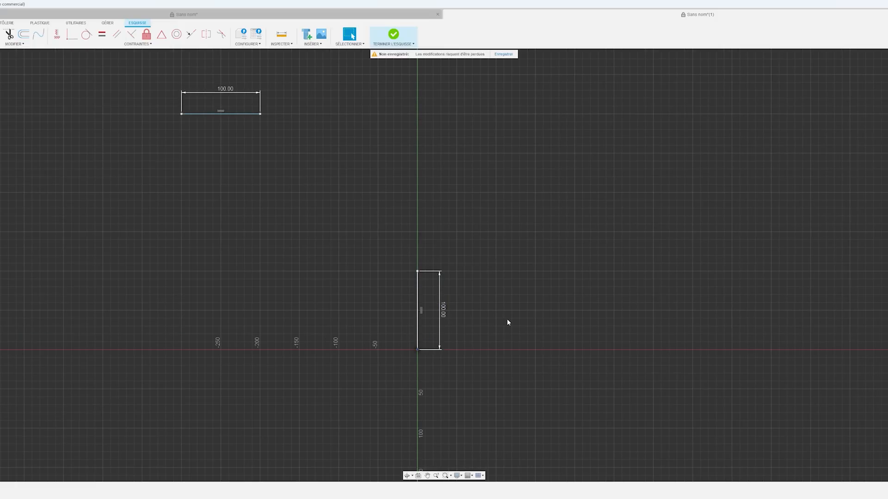
left_click(421, 316)
left_click(420, 374)
left_click(417, 350)
left_click(443, 370)
middle_click_drag(444, 370, 449, 377)
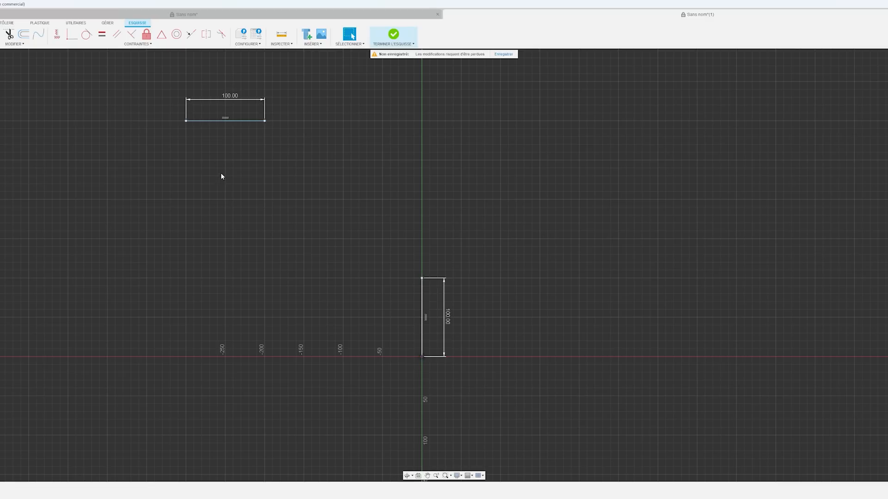
Step: Dimension the vertical distance from the origin to the upper horizontal line as 212.5 mm
left_click(225, 121)
mouse_move(223, 121)
left_mouse_down()
mouse_move(184, 171)
mouse_move(276, 137)
mouse_move(217, 108)
left_mouse_up()
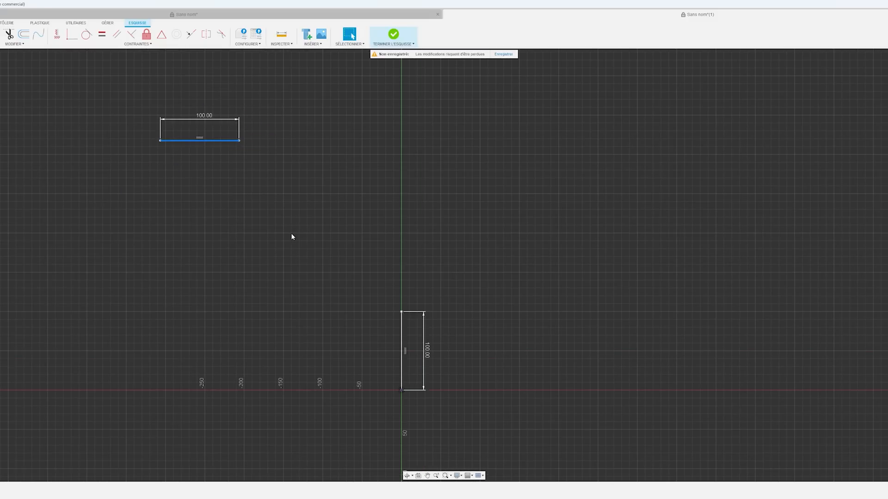
key("d")
left_click(402, 390)
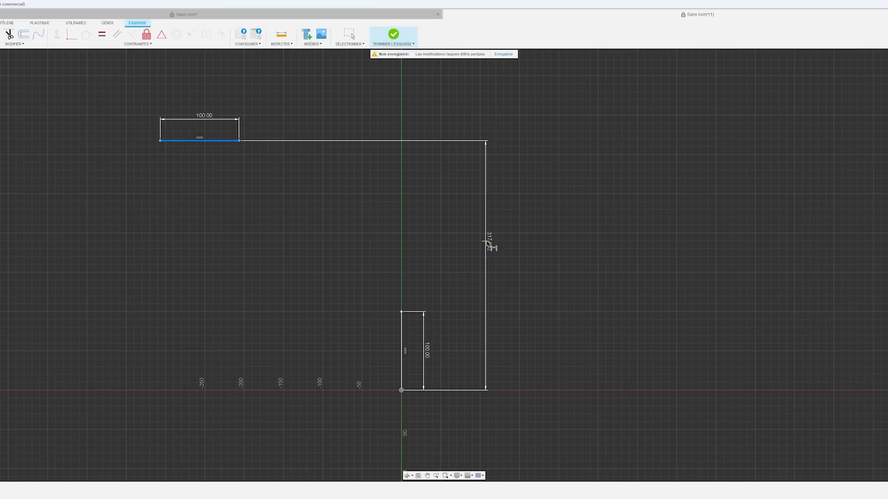
left_click(497, 190)
scroll(469, 281, "down", 3)
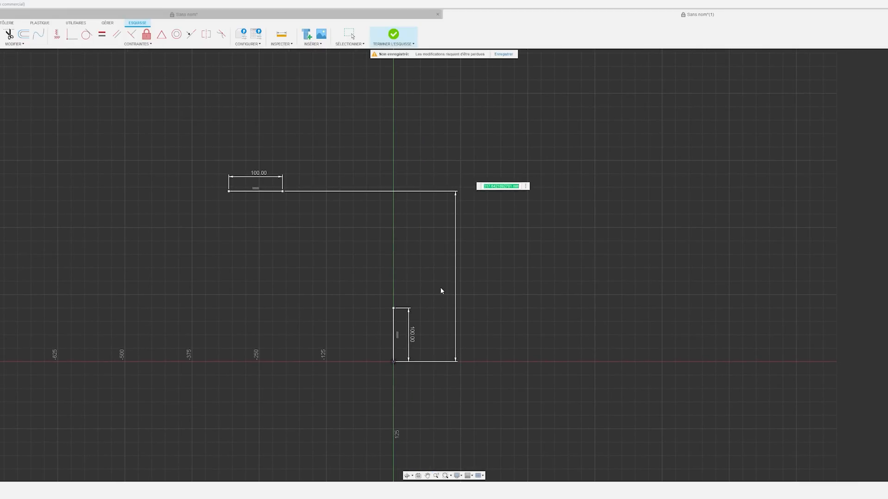
type("230")
type(".25")
type(".5")
key("Return")
scroll(430, 306, "up", 4)
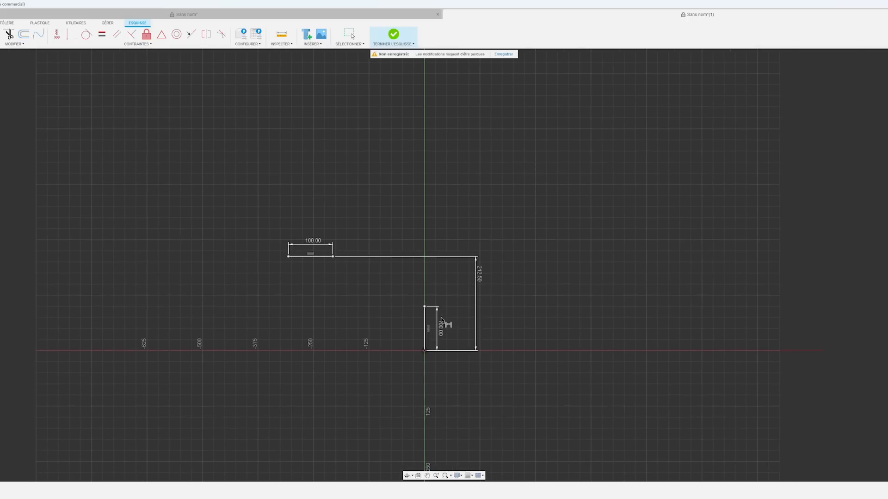
key("Escape")
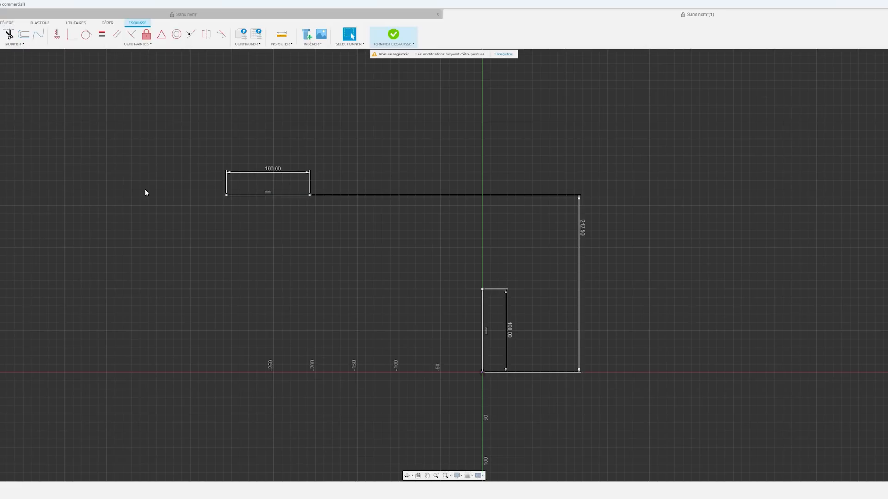
Step: Draw a circle between the two lines and move it just below the horizontal line and beside the vertical one
key("l")
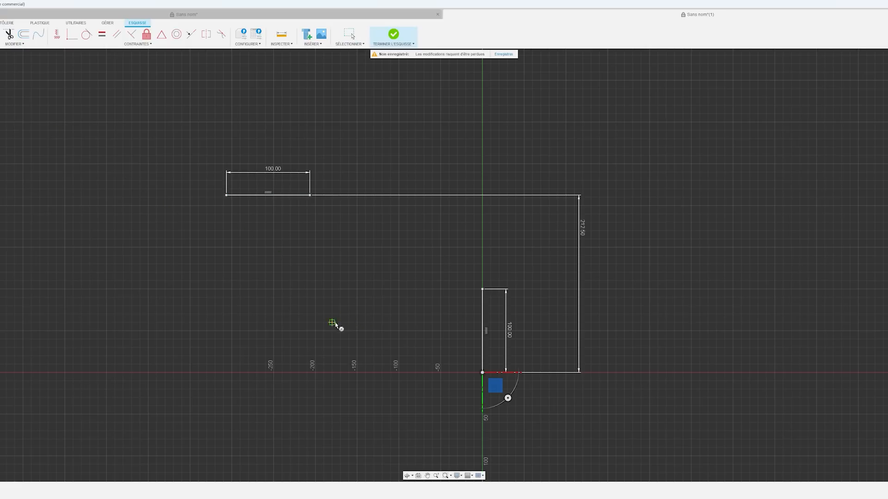
left_click(315, 347)
left_click(386, 274)
key("Escape")
mouse_move(432, 293)
middle_mouse_down()
mouse_move(432, 283)
mouse_move(413, 291)
middle_mouse_up()
left_click_drag(297, 345, 343, 298)
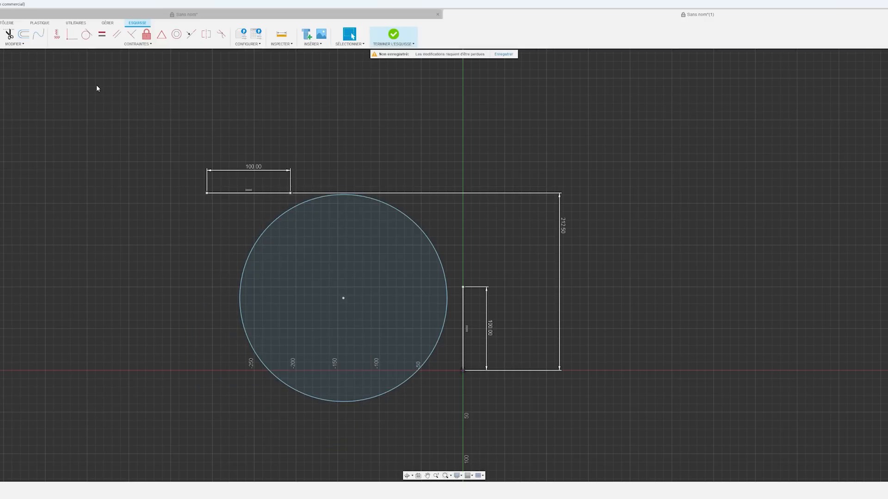
Step: Apply tangent constraints between the circle and both the horizontal and the vertical line
left_click(88, 37)
left_click(277, 194)
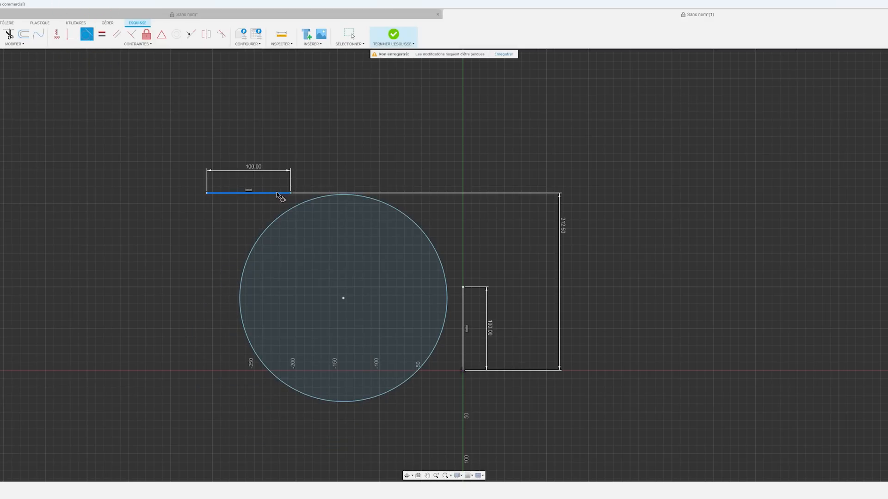
left_click(293, 212)
left_click(447, 301)
left_click(464, 304)
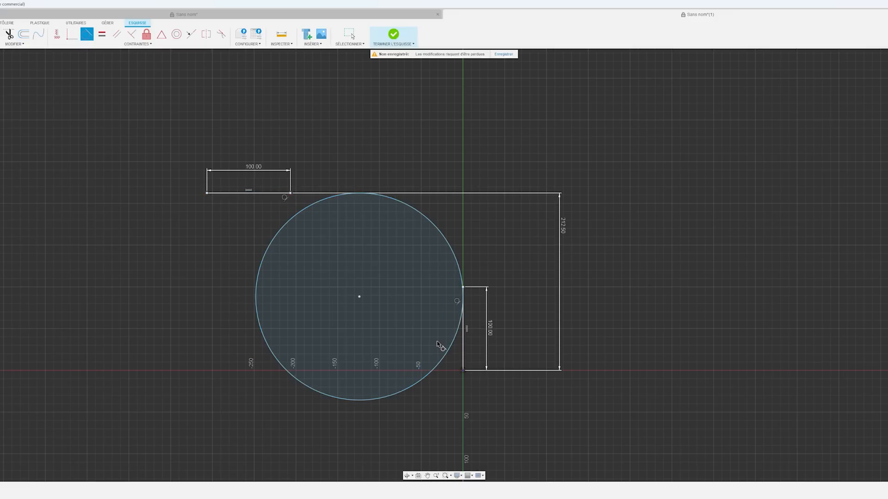
key("Escape")
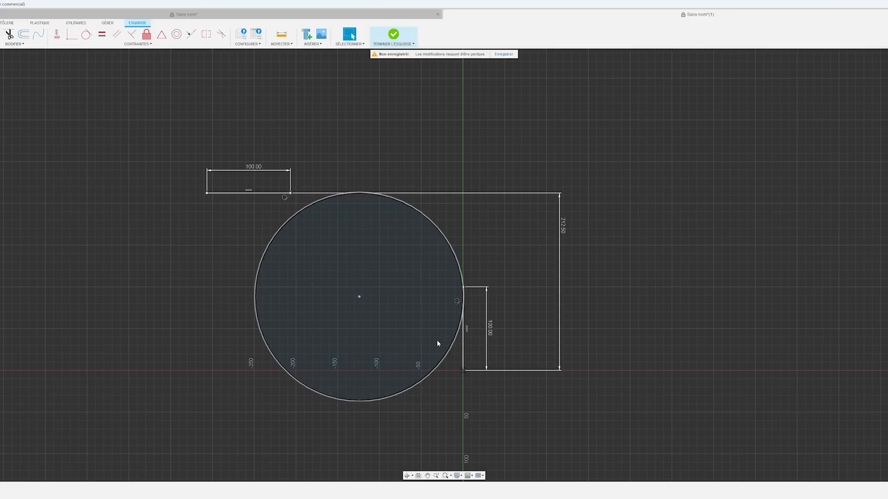
Step: Make the horizontal line's right endpoint and the vertical line's upper endpoint coincident with the circle
left_click(72, 35)
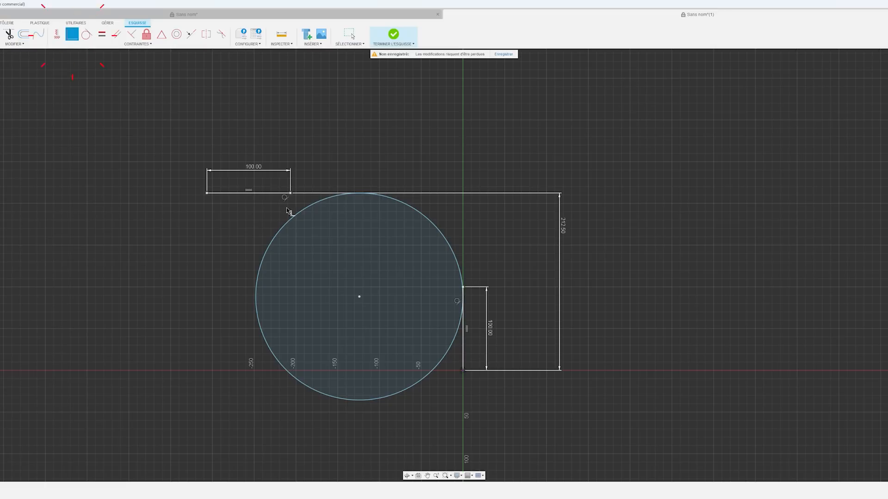
left_click(291, 194)
left_click(337, 196)
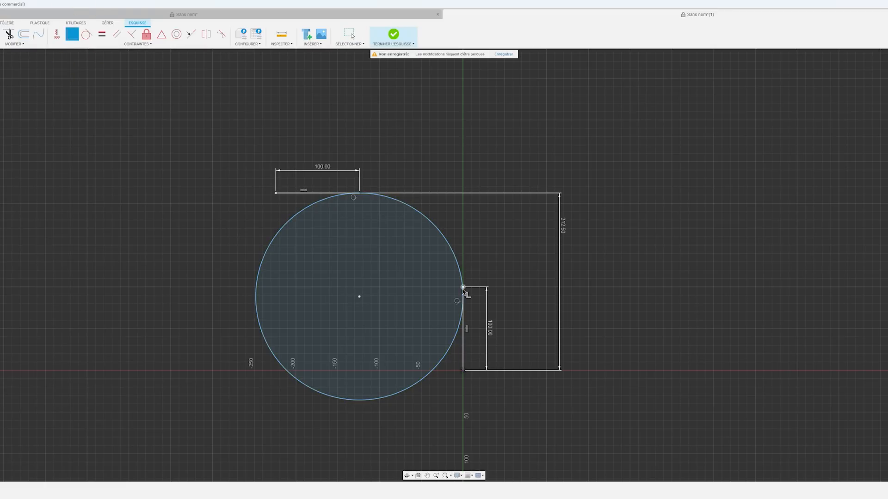
scroll(465, 288, "up", 5)
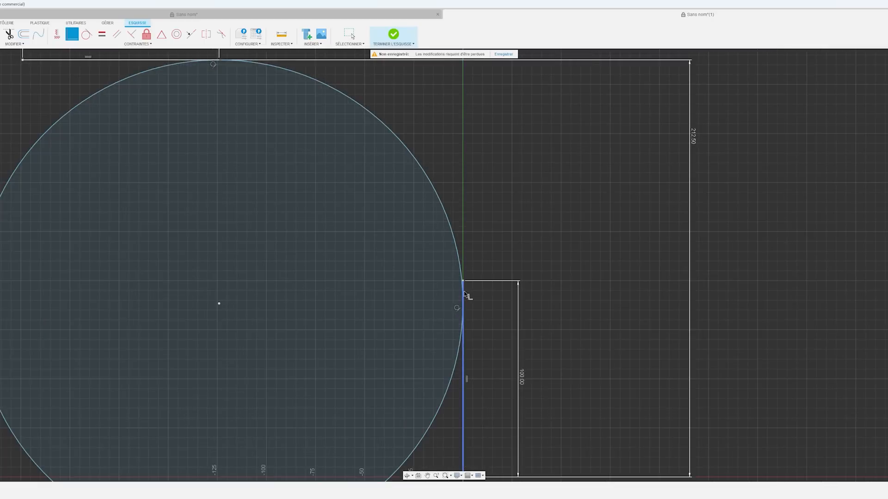
left_click(457, 265)
left_click(457, 266)
scroll(455, 277, "down", 5)
middle_click_drag(447, 320, 422, 322)
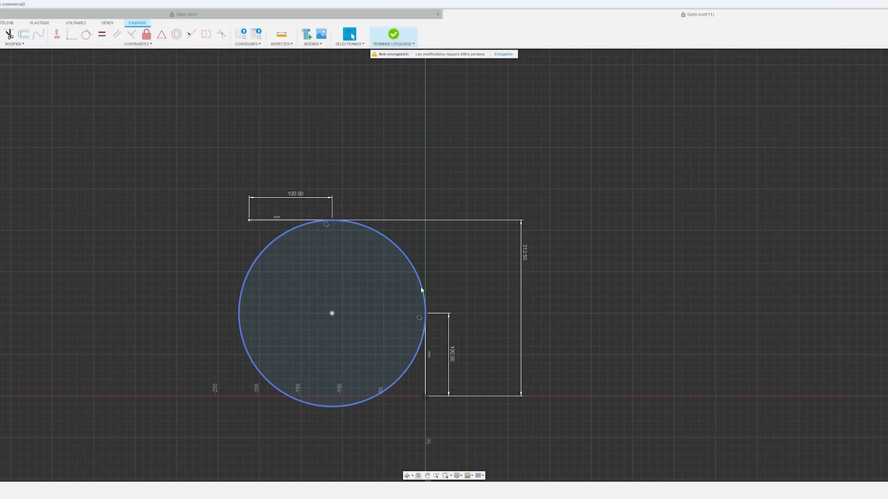
Step: Trim away the outer part of the circle, keeping only the quarter arc that joins the two lines
left_click(6, 44)
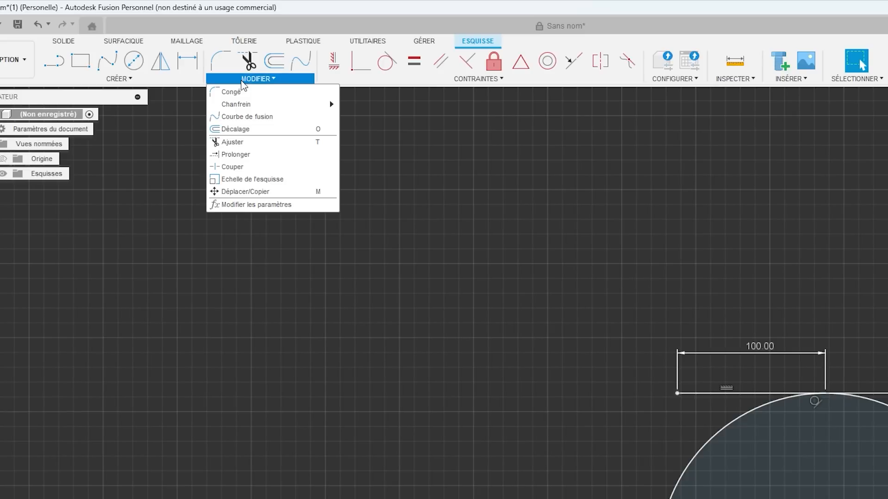
left_click(236, 142)
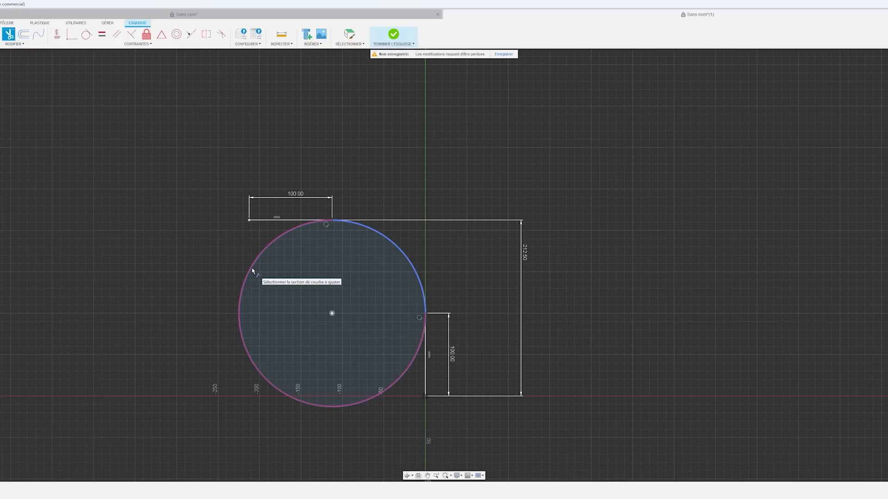
left_click(253, 271)
key("Escape")
mouse_move(454, 290)
middle_mouse_down()
mouse_move(474, 268)
mouse_move(507, 271)
middle_mouse_up()
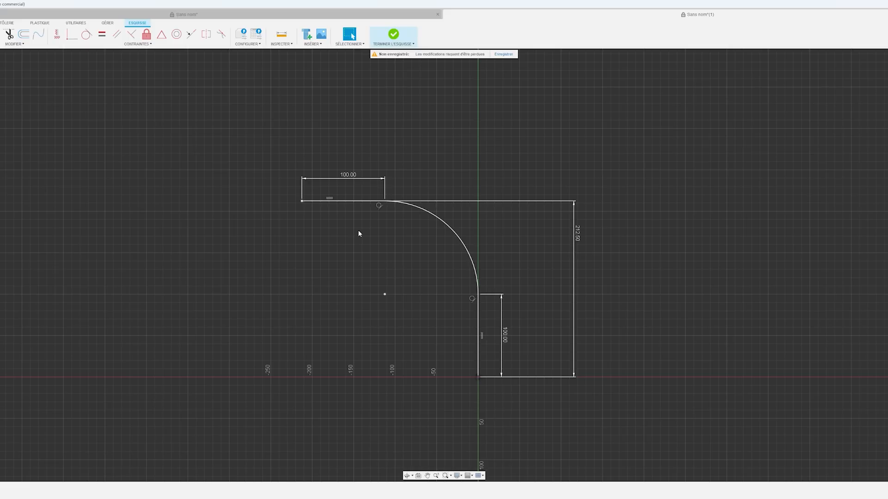
left_click_drag(578, 235, 576, 231)
key("Escape")
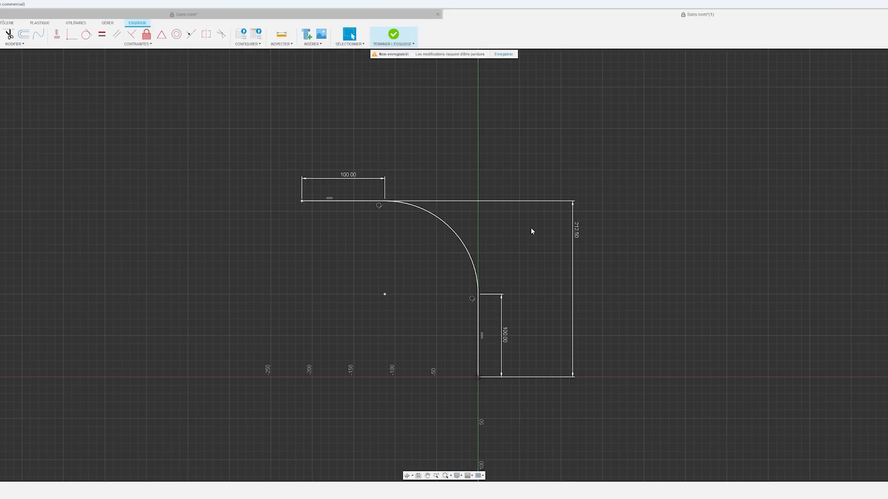
middle_click_drag(531, 231, 530, 187)
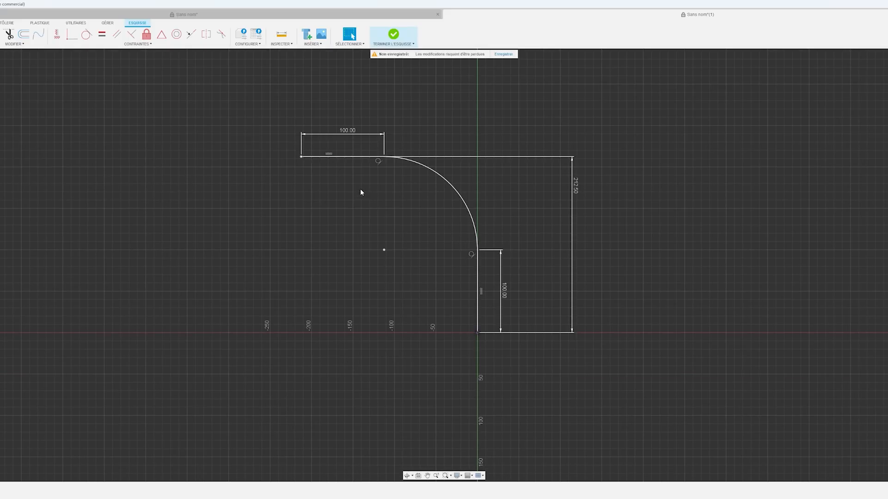
Step: Delete the horizontal constraint on the upper line
left_click(329, 157)
key("Delete")
middle_click_drag(395, 241, 377, 239)
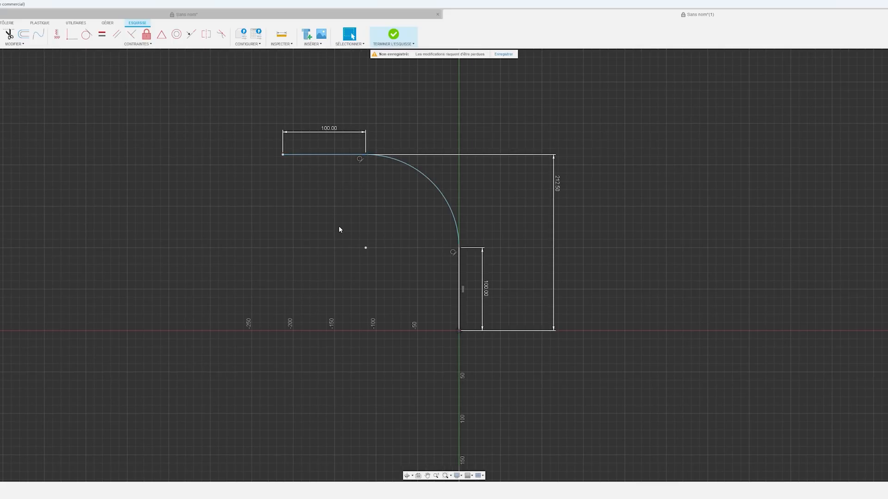
Step: Add an angular dimension of 110° between the upper line and the vertical line
key("d")
left_click(331, 156)
left_click(459, 287)
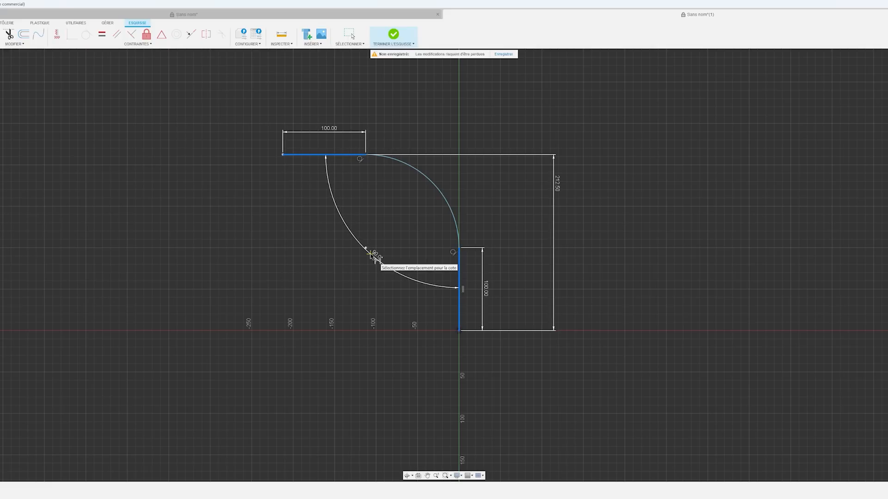
left_click(365, 252)
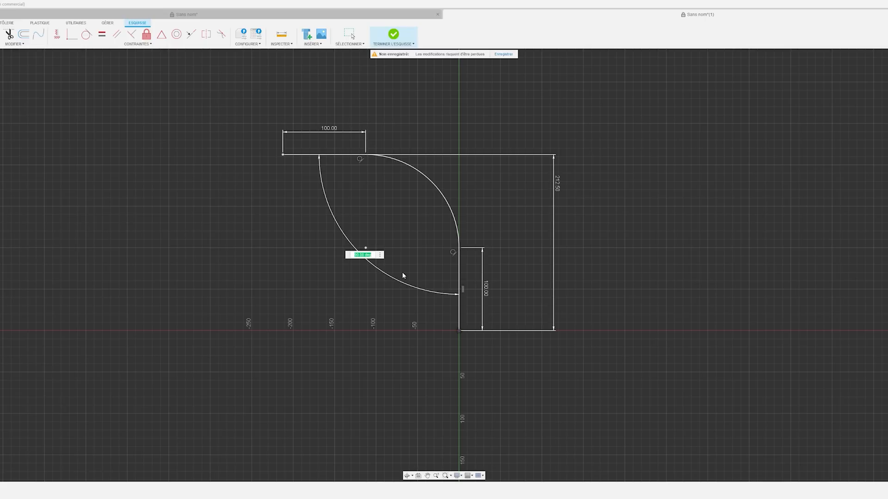
type("110")
key("Return")
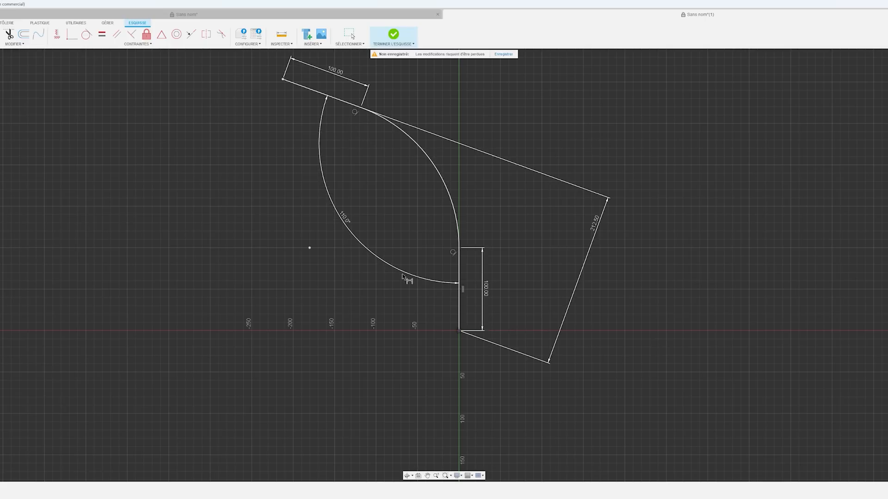
middle_click_drag(402, 274, 397, 312)
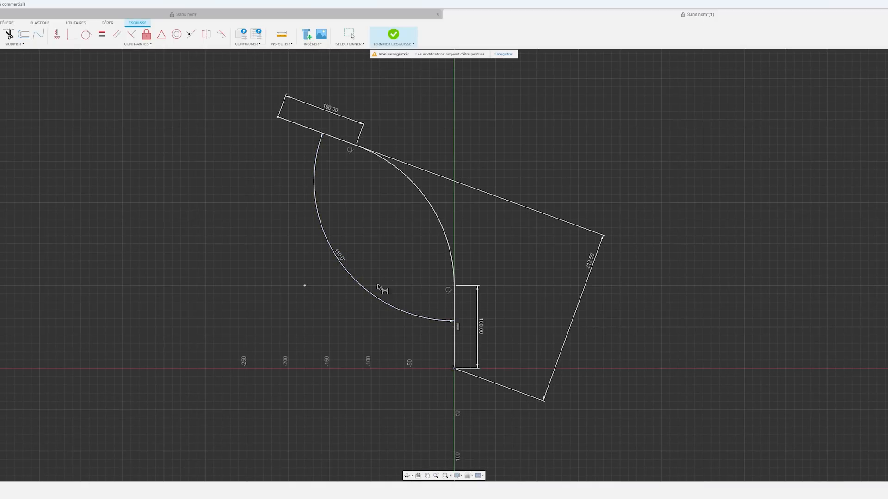
key("Escape")
Step: Delete the 212.5 mm distance dimension between the origin and the upper line
left_click(595, 263)
key("Delete")
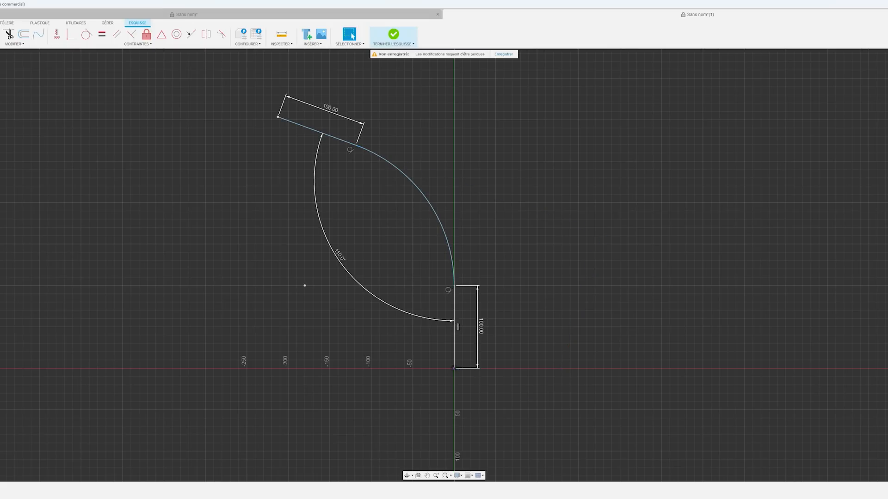
key("d")
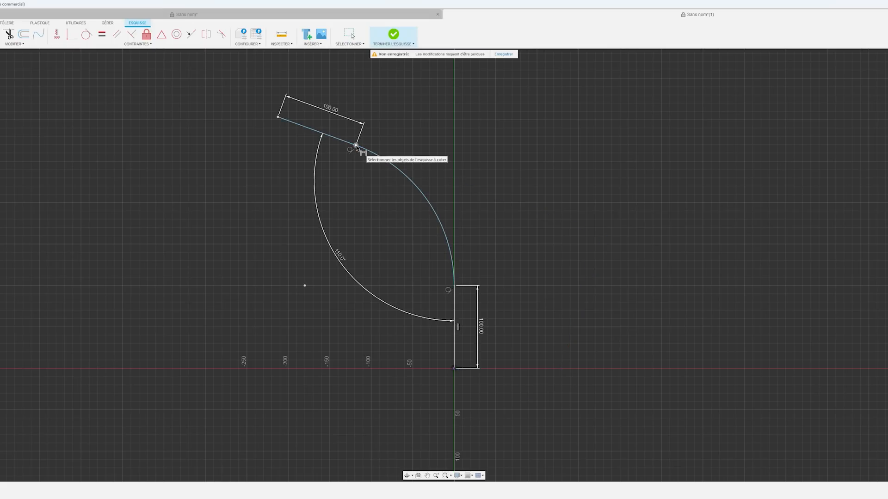
key("Escape")
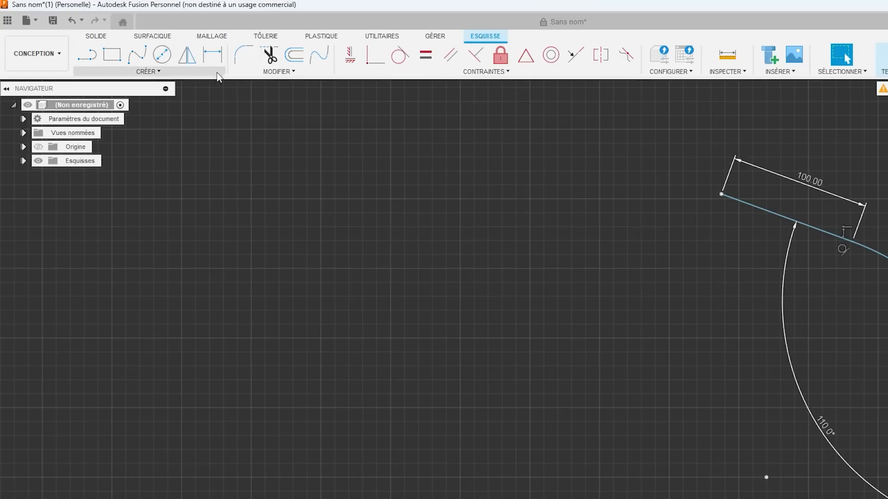
Step: Add a 212.5 mm vertical dimension between the upper line's free end and the origin
left_click(217, 55)
left_click(721, 194)
left_click(454, 369)
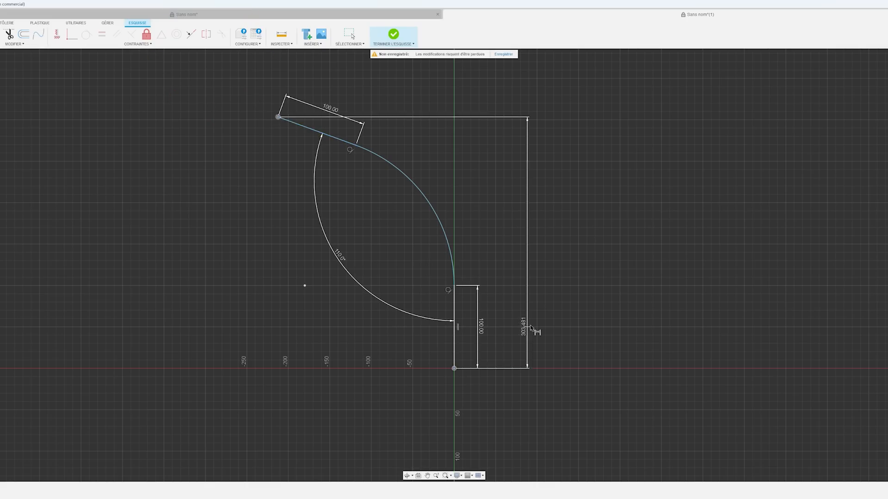
left_click(575, 323)
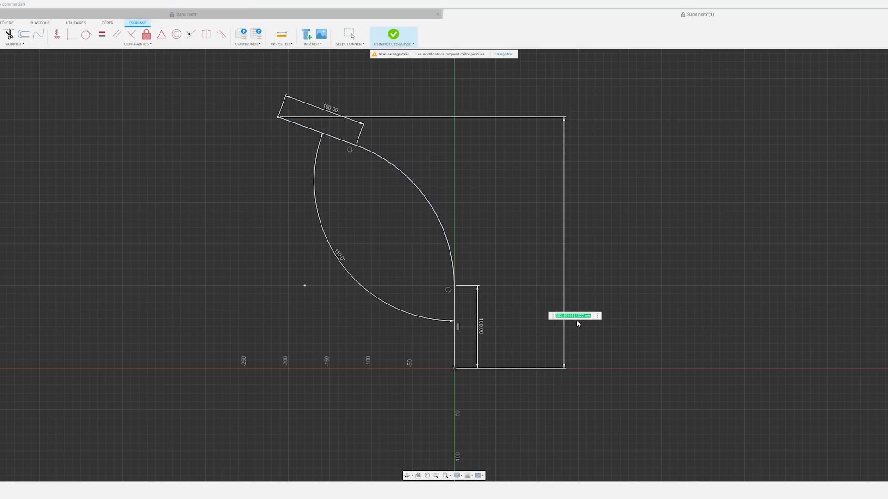
type("212.5")
key("Return")
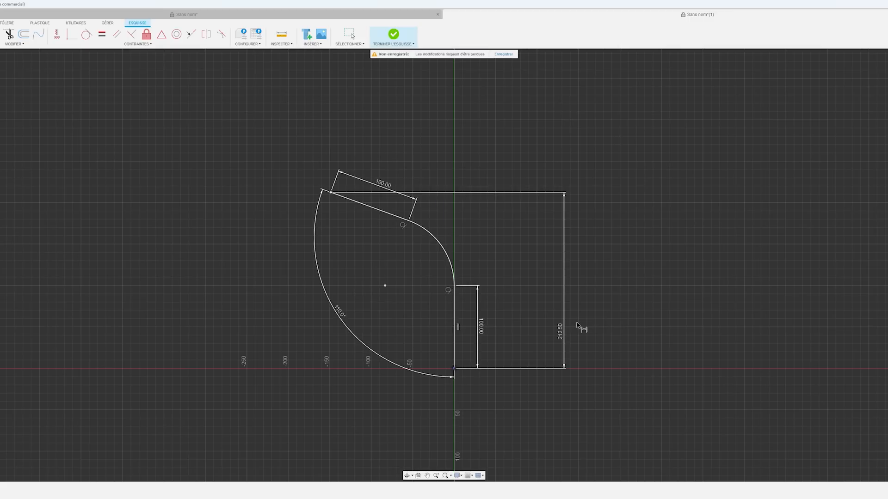
middle_click_drag(587, 333, 574, 344)
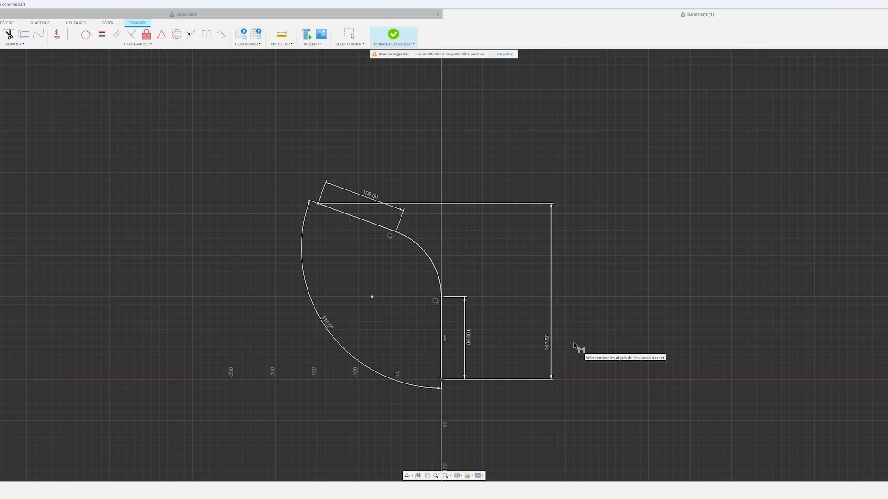
key("Escape")
Step: Reposition the 110° dimension closer to the bend and the 212.5 mm dimension beyond the upper line's free end
mouse_move(459, 305)
middle_mouse_down()
mouse_move(487, 304)
mouse_move(463, 291)
mouse_move(487, 296)
middle_mouse_up()
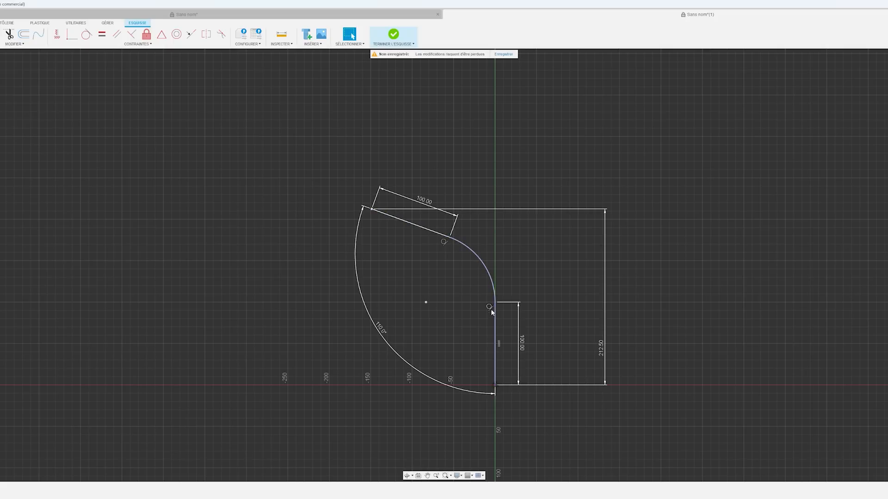
left_click_drag(382, 327, 426, 308)
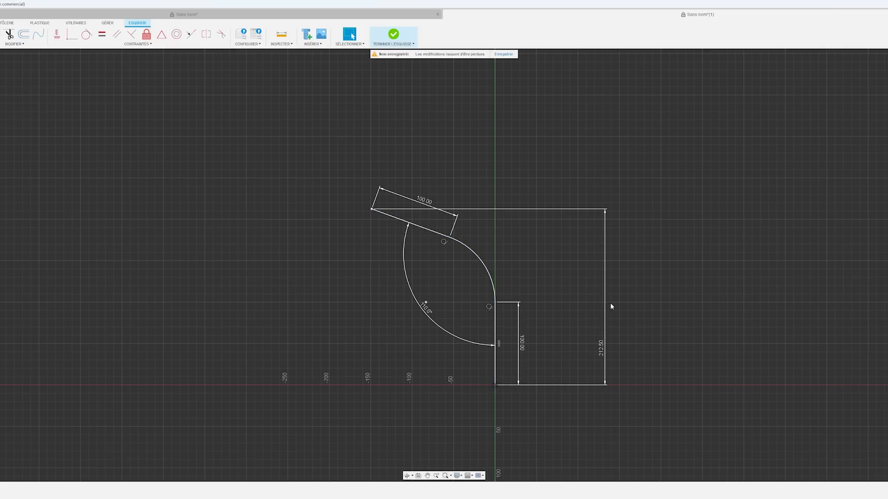
left_click_drag(598, 346, 307, 323)
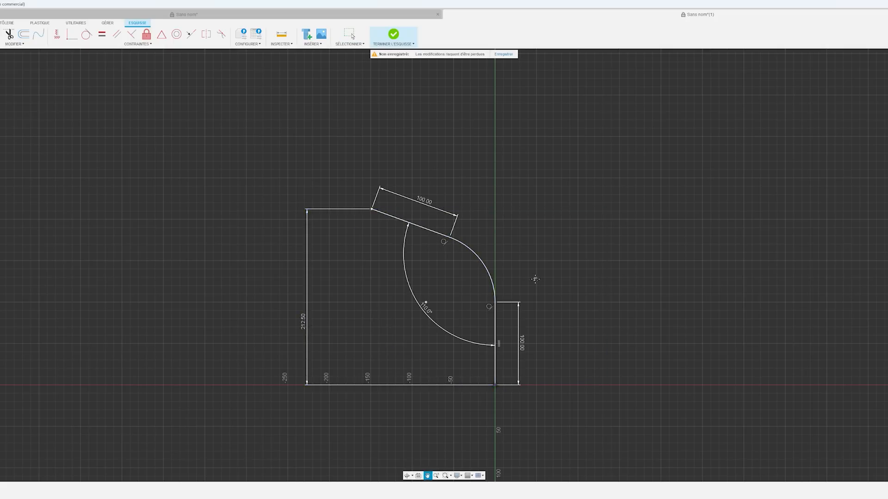
middle_click_drag(540, 282, 549, 278)
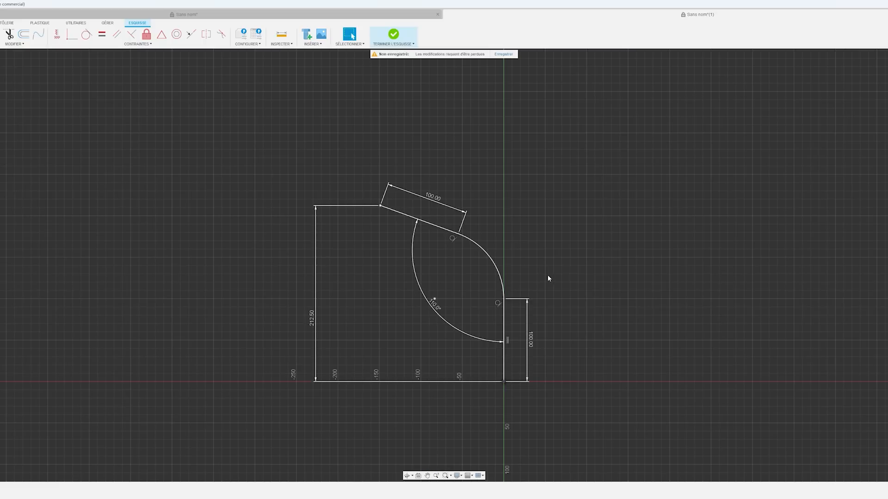
Step: Finish the path sketch and rename it Axe
left_click(394, 36)
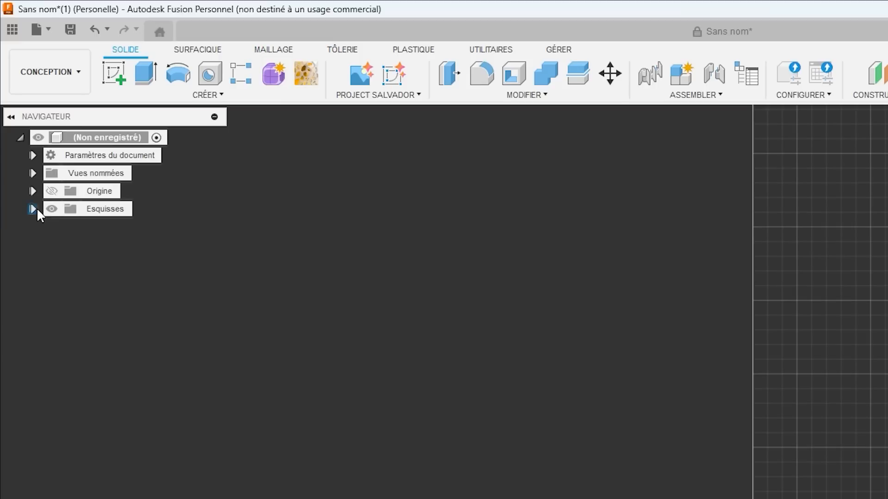
left_click(115, 227)
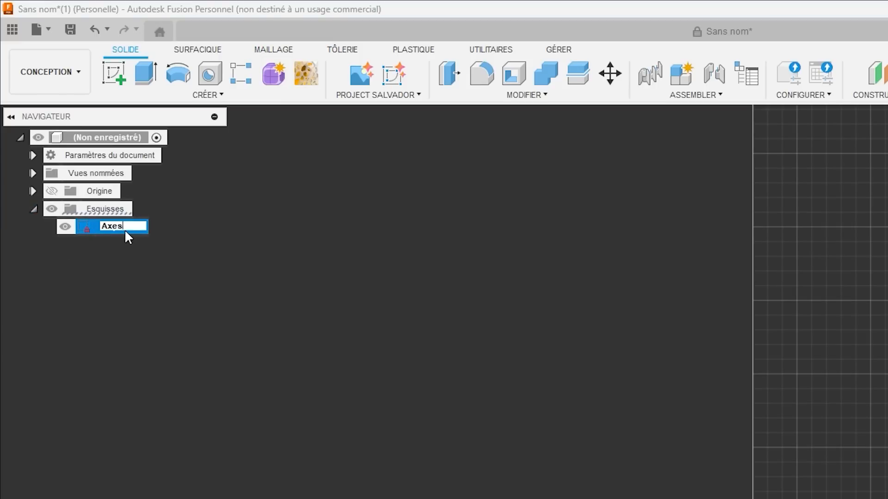
key("BackSpace")
key("Return")
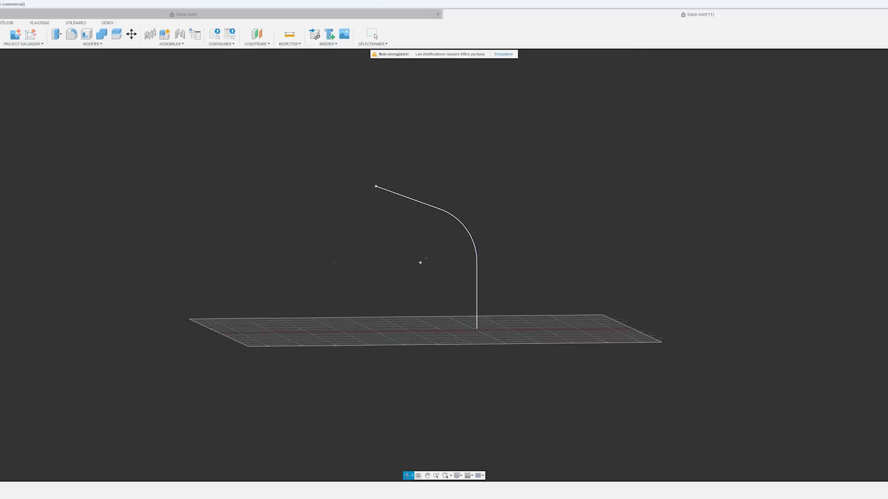
Step: Create a hollow circular pipe along the full Axe path with a 35 mm section, 2.5 mm wall thickness and the new body operation
middle_click_drag(300, 238, 348, 273, "shift")
middle_click_drag(476, 251, 432, 293)
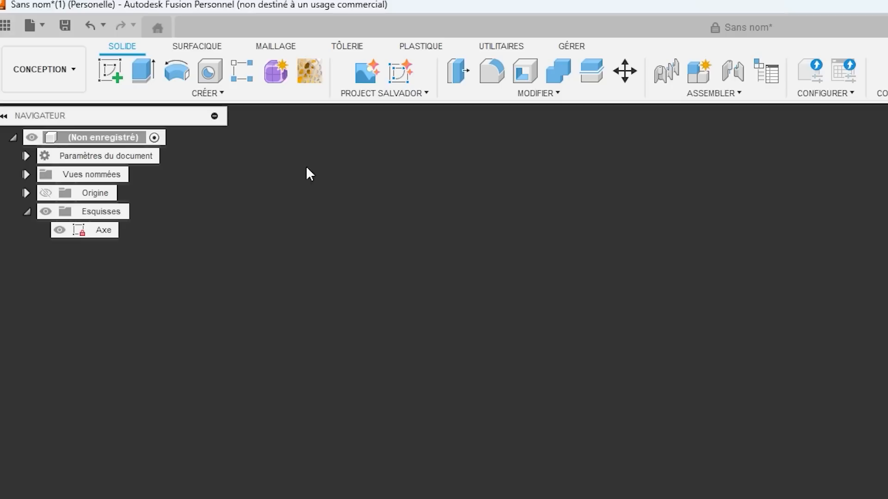
left_click(218, 95)
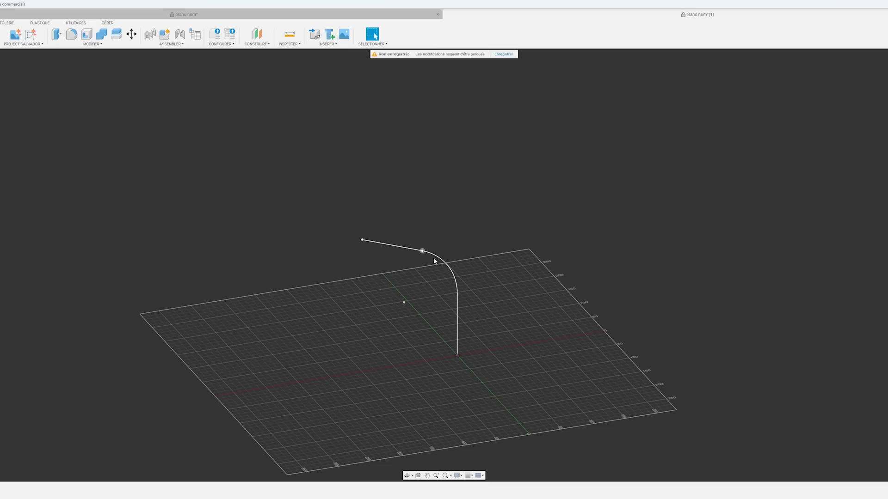
left_click(203, 55)
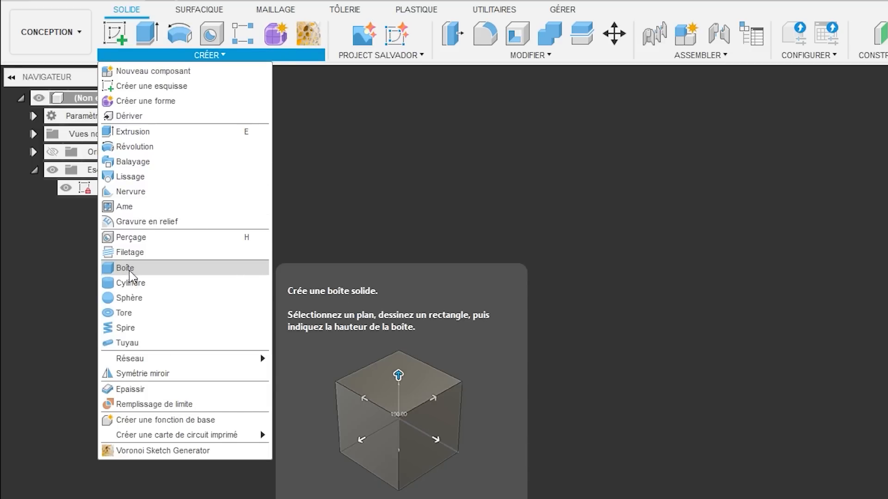
left_click(133, 343)
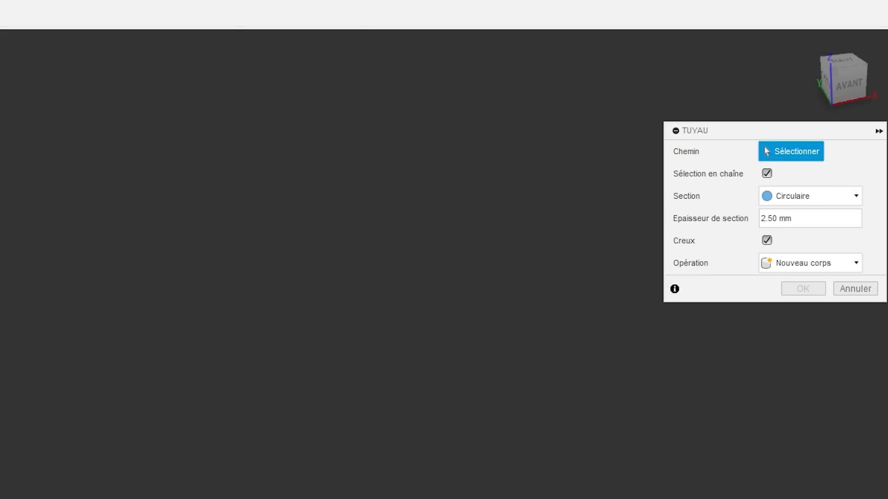
left_click(398, 246)
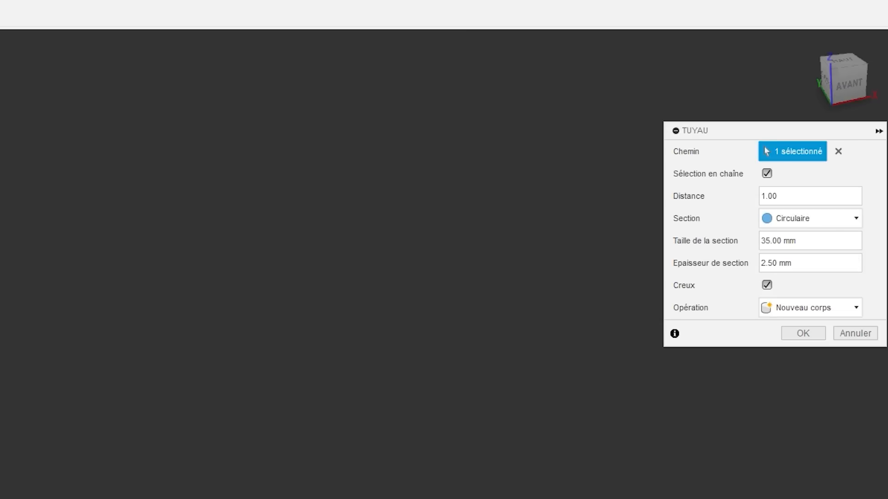
left_click(789, 201)
key("Tab")
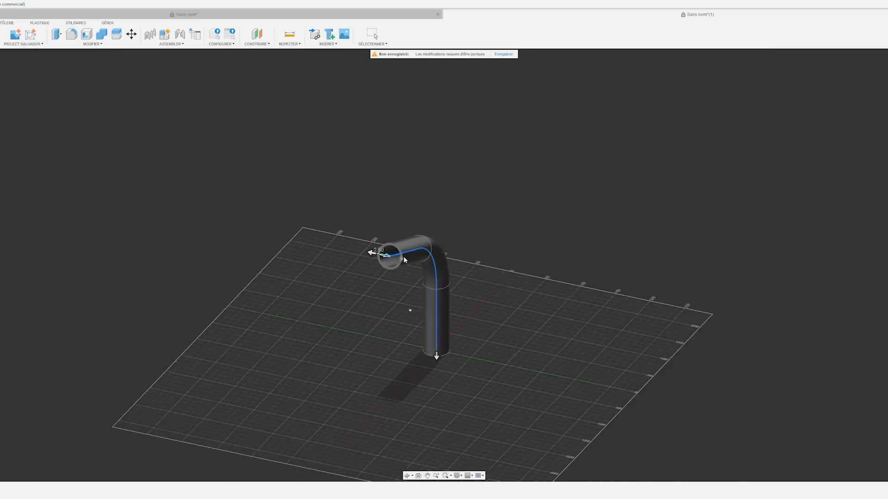
scroll(394, 267, "up", 5)
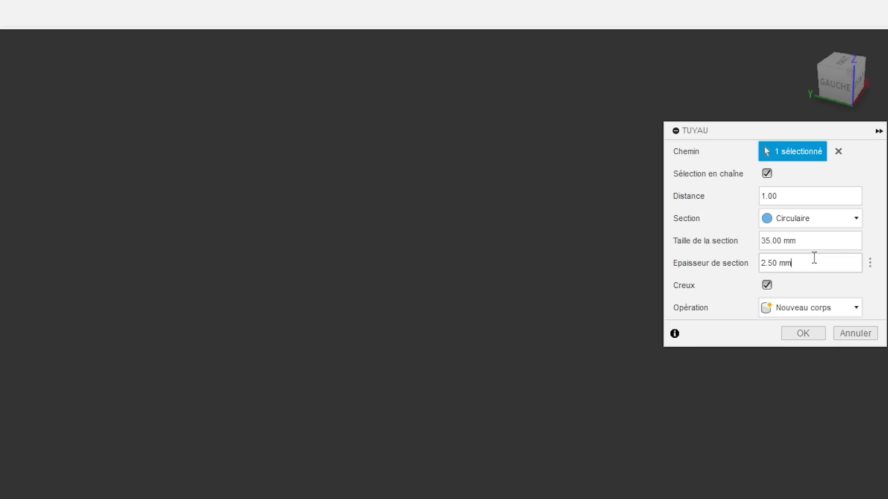
left_click_drag(813, 259, 501, 361)
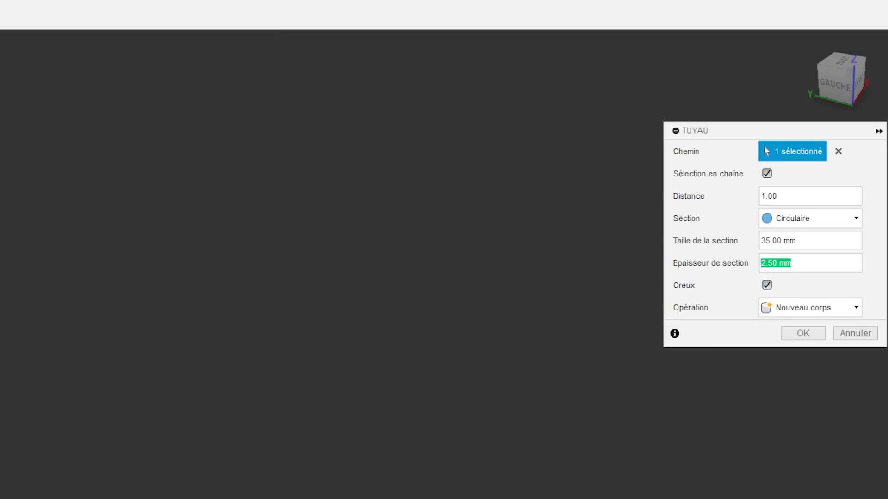
left_click(760, 264)
middle_click_drag(684, 403, 576, 405, "shift")
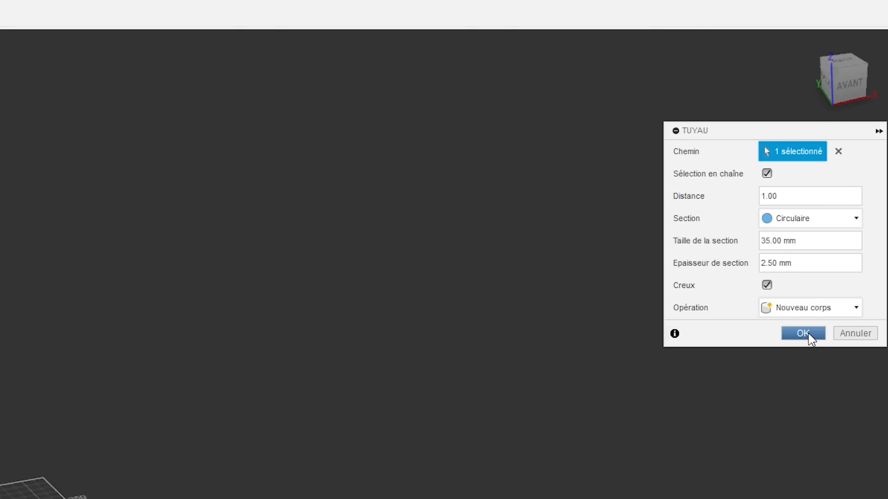
left_click(804, 333)
Step: Rename the pipe body as Tuyaux
left_click(27, 174)
left_click(95, 190)
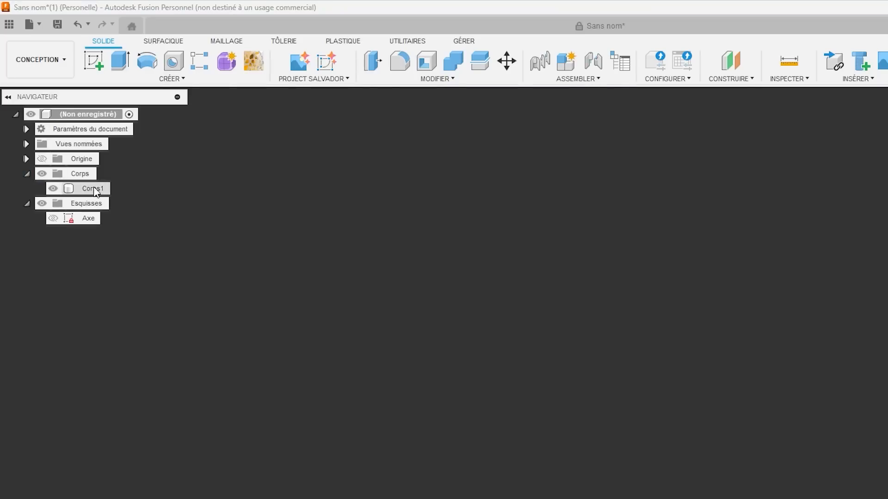
double_click(98, 193)
type("Tuyaux")
key("Return")
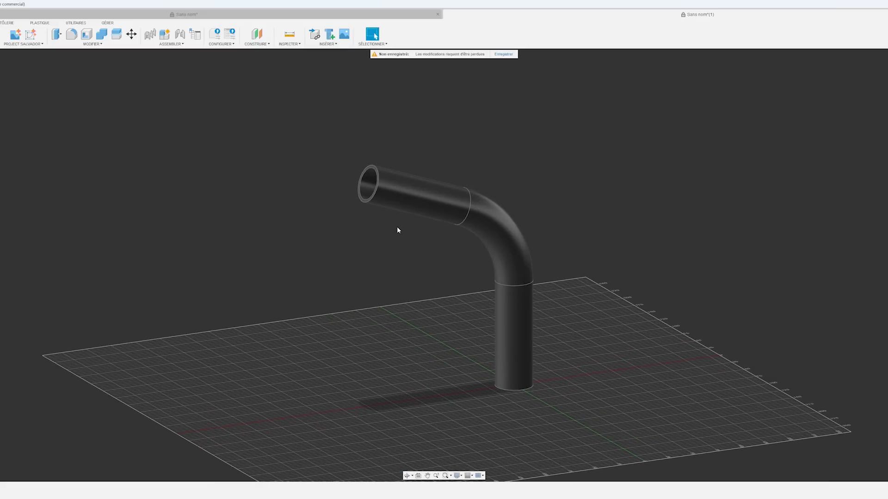
Step: Inspect the pipe from several angles, and briefly show the Axe sketch before hiding it again
middle_click_drag(594, 259, 584, 276, "shift")
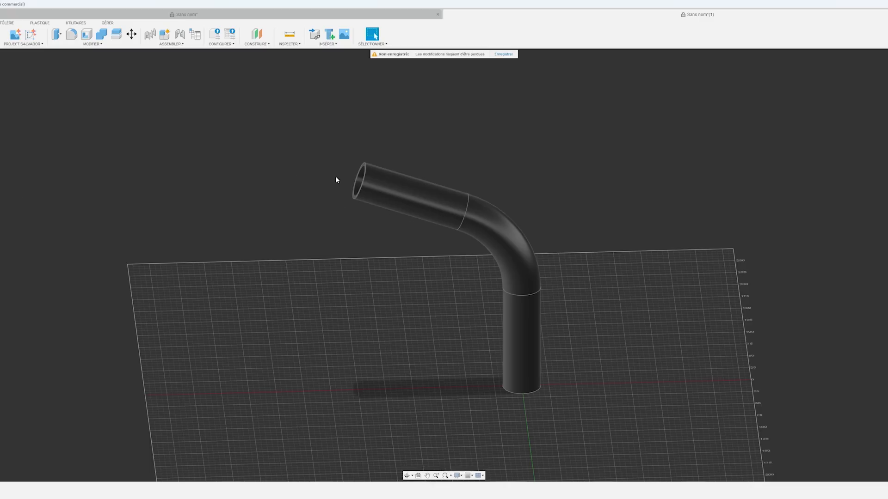
middle_click_drag(544, 356, 503, 297)
middle_click_drag(503, 297, 493, 261, "shift")
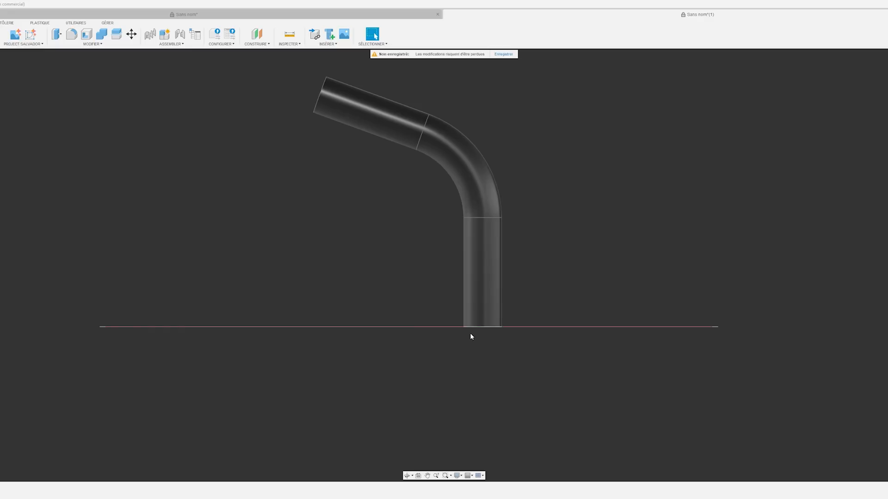
left_click_drag(462, 300, 472, 337)
key("Escape")
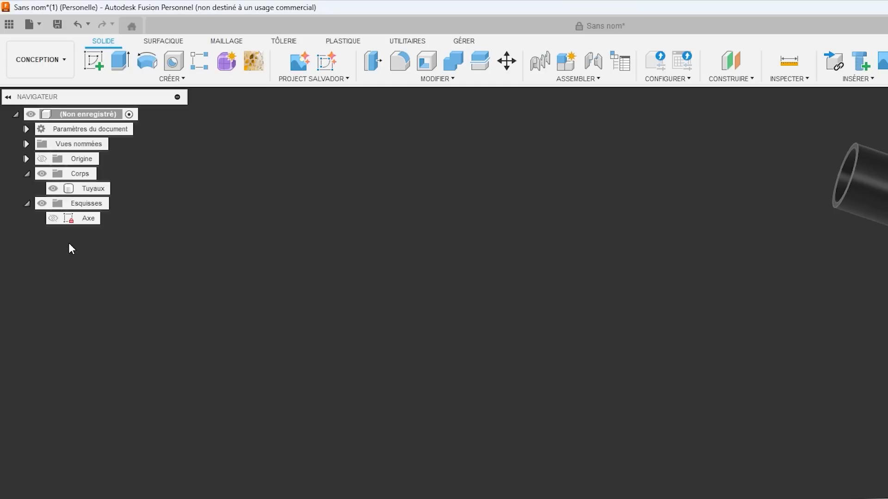
left_click(52, 220)
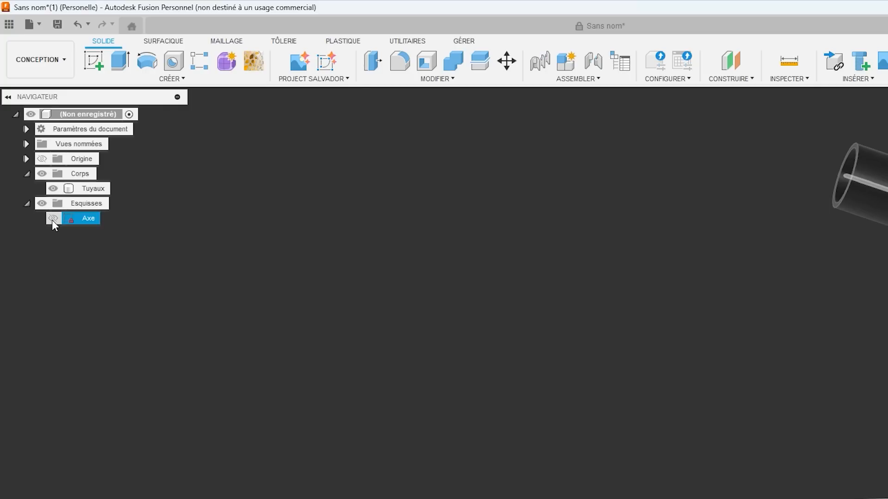
left_click(52, 218)
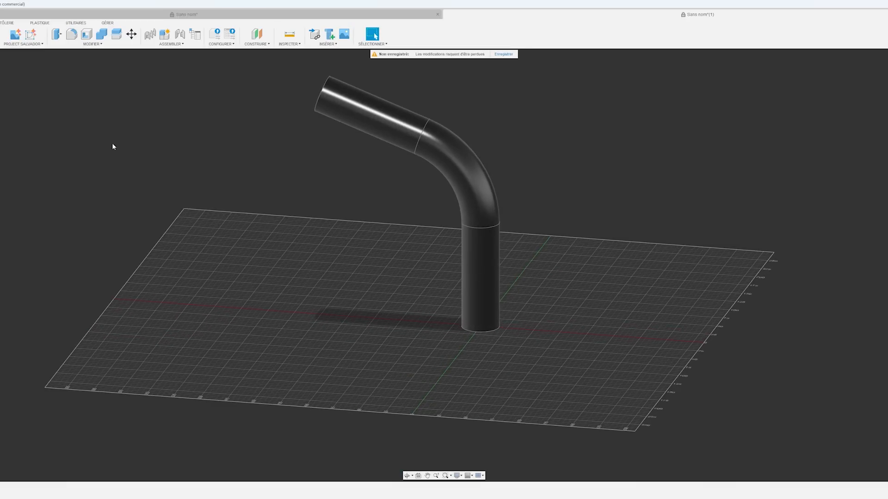
Step: Start a sketch on the XZ plane and draw a line about 10 mm long, sloping outward and down from the vertical pipe's lower outer corner
left_click(31, 33)
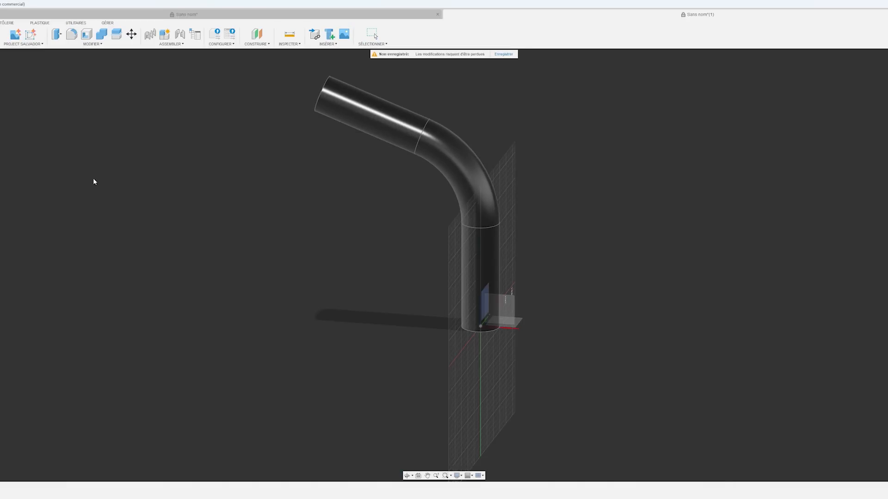
left_click(511, 304)
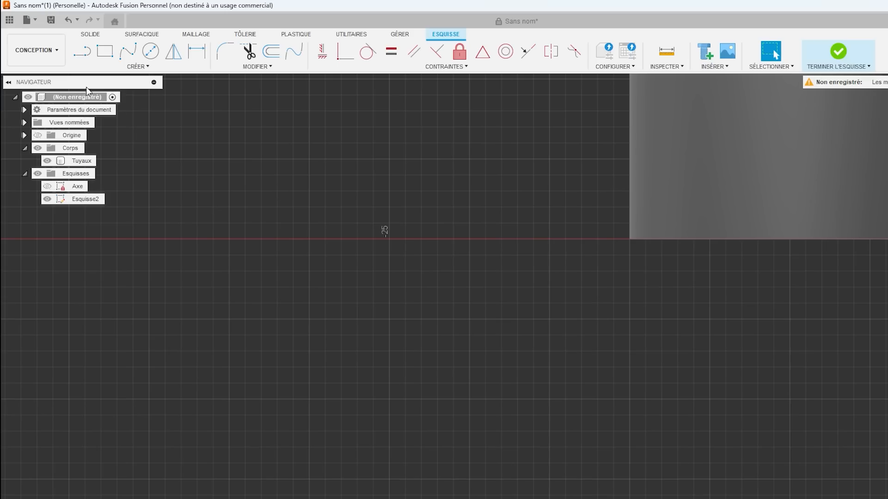
left_click(83, 55)
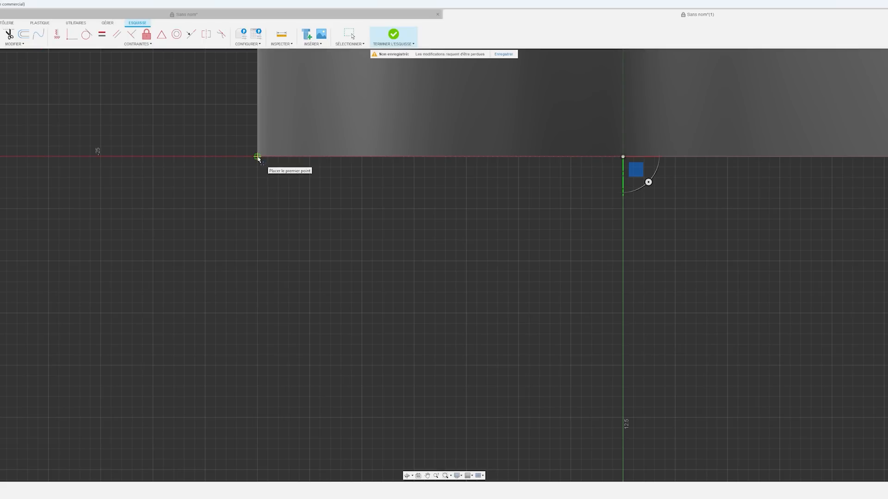
left_click(258, 157)
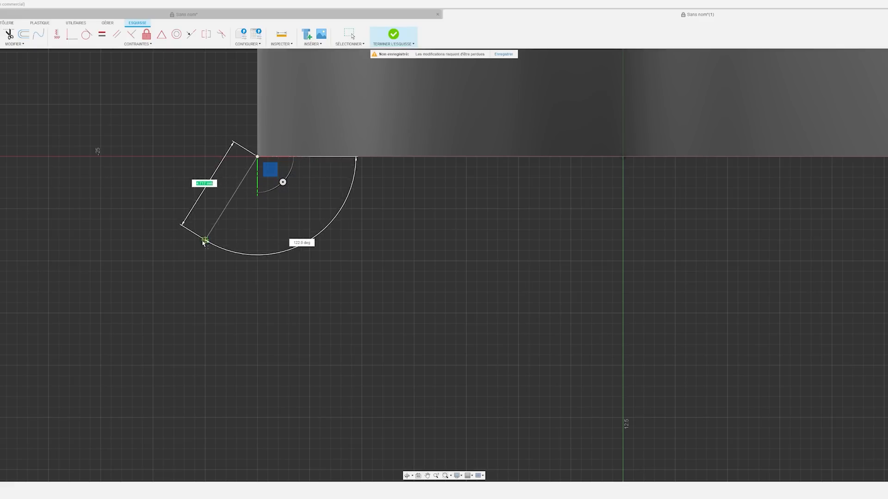
scroll(203, 242, "down", 5)
middle_click_drag(204, 272, 270, 216)
scroll(234, 230, "down", 2)
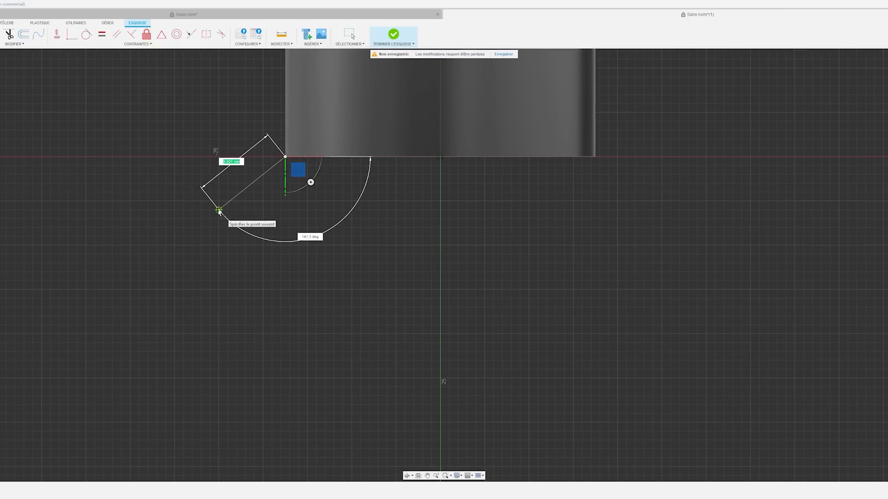
left_click(219, 210)
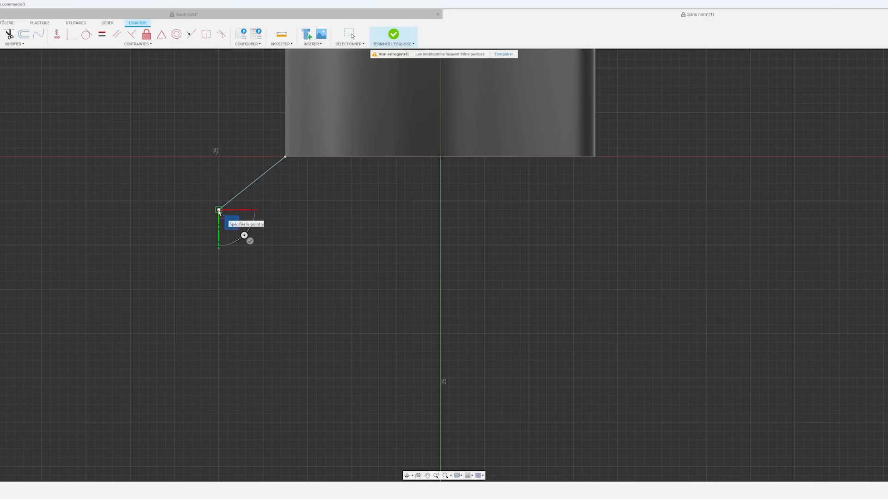
Step: Draw a steeper second line about 48 mm long, continuing outward and down from the first line's end
scroll(180, 326, "down", 2)
scroll(180, 326, "down", 2)
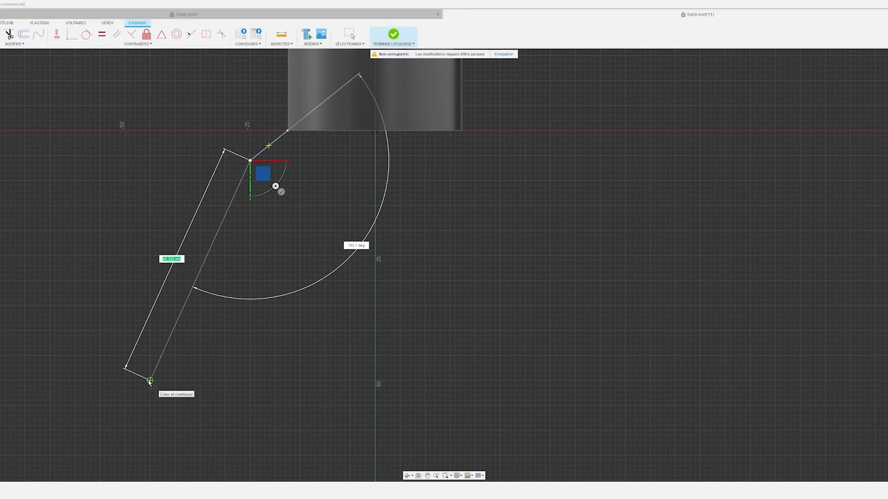
left_click(149, 382)
key("Escape")
scroll(245, 309, "down", 1)
scroll(245, 308, "down", 1)
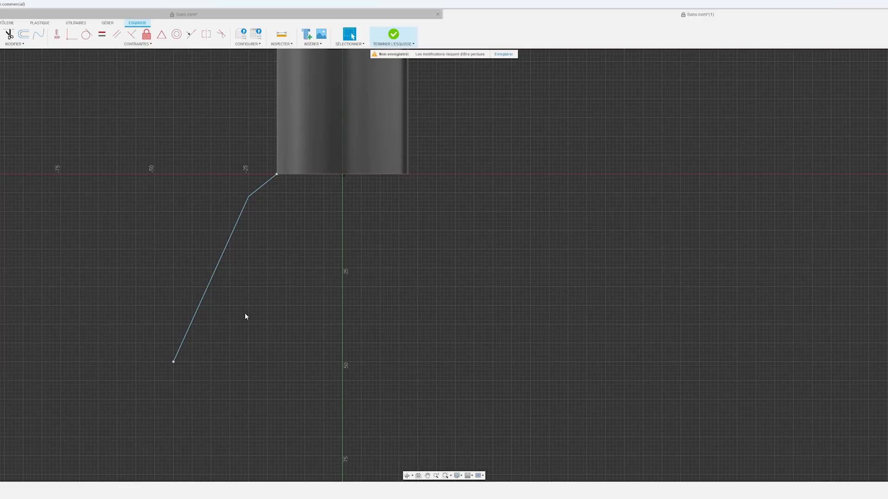
Step: Dimension the profile's vertical height at 50 mm, from the pipe's lower outer corner to the end of the long line
key("d")
left_click(173, 363)
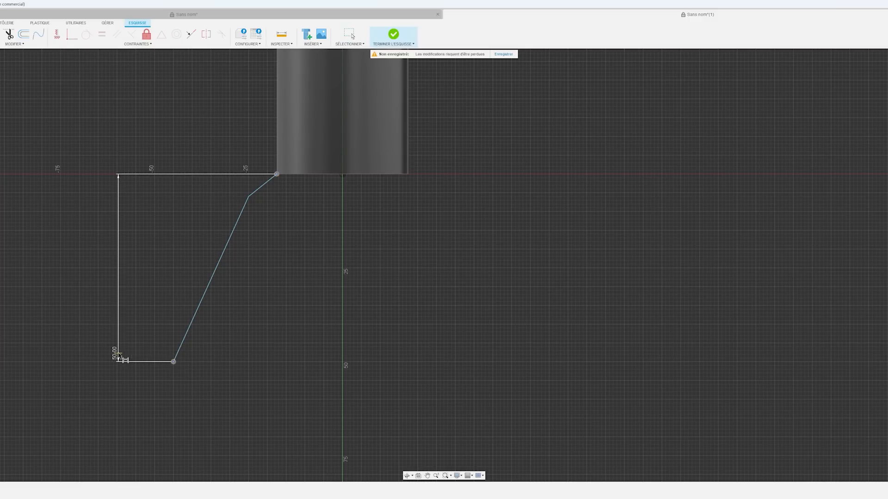
left_click(116, 354)
key("Return")
key("Escape")
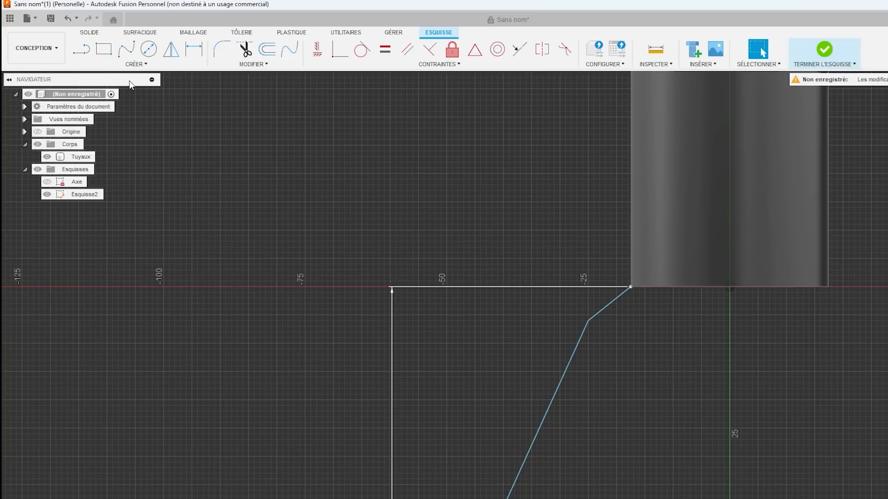
Step: Fillet the corner between the two profile lines with a 20 mm radius
left_click(221, 49)
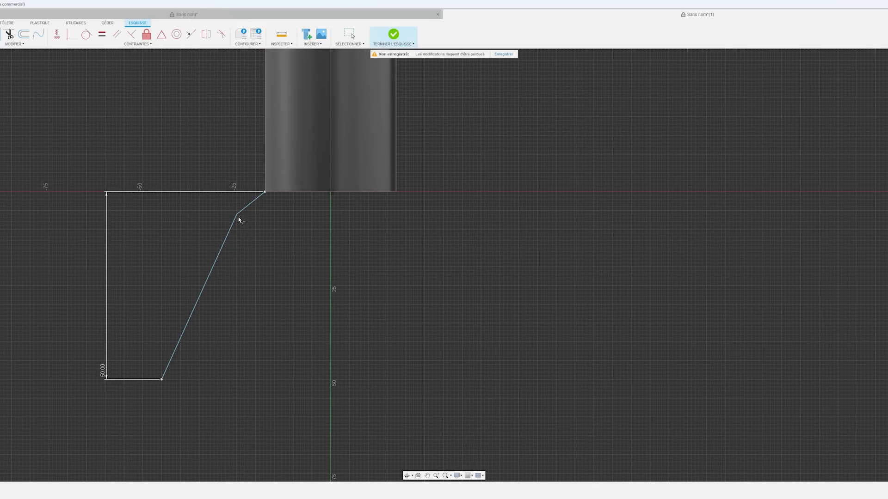
left_click(237, 215)
key("Return")
left_click_drag(200, 190, 201, 175)
middle_click_drag(262, 283, 294, 262)
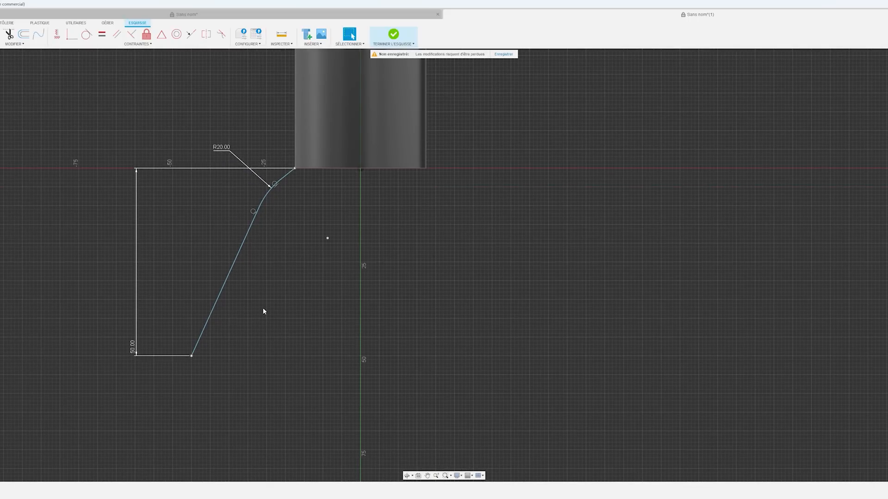
middle_click_drag(264, 311, 241, 350)
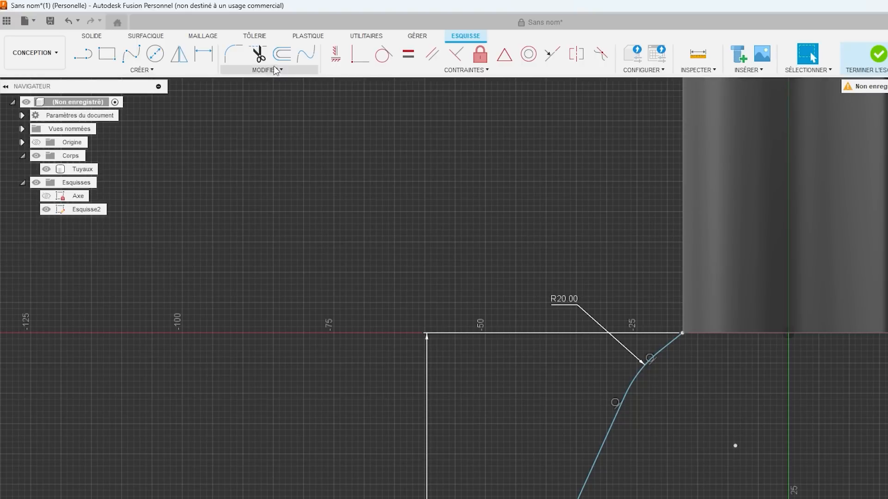
Step: Offset the filleted profile chain by 2.5 mm toward the inside
left_click(281, 55)
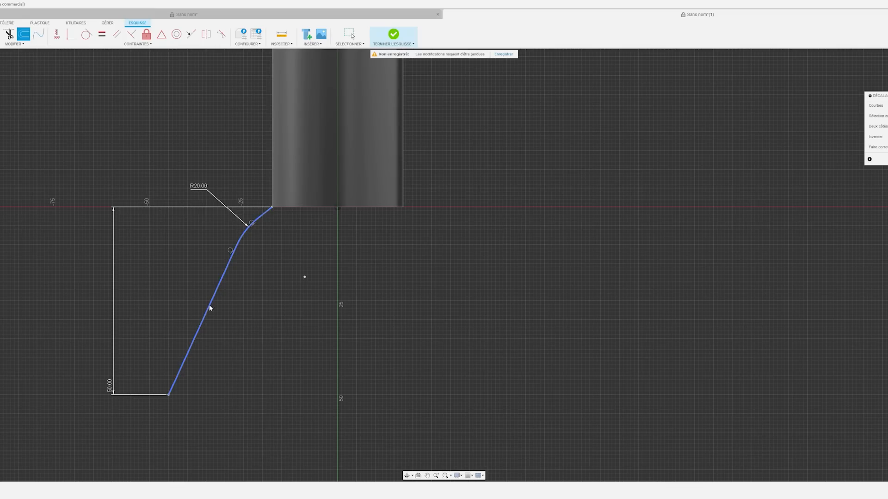
left_click(210, 308)
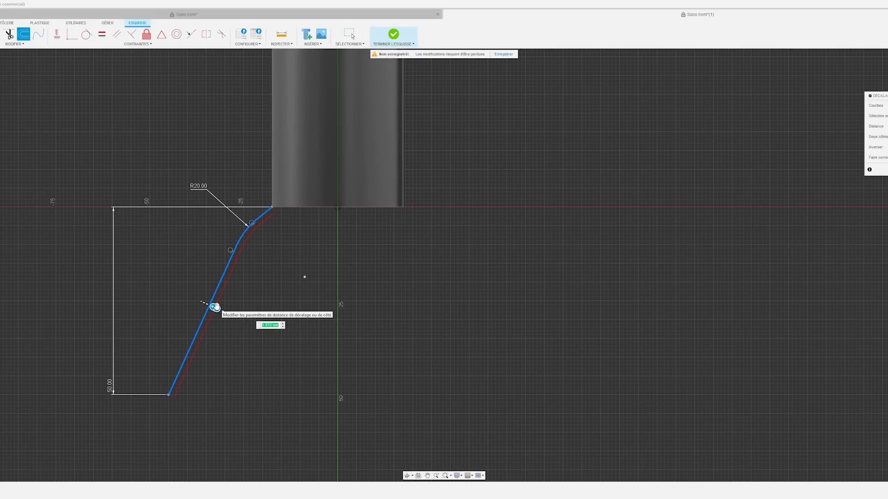
type("2.5")
key("Return")
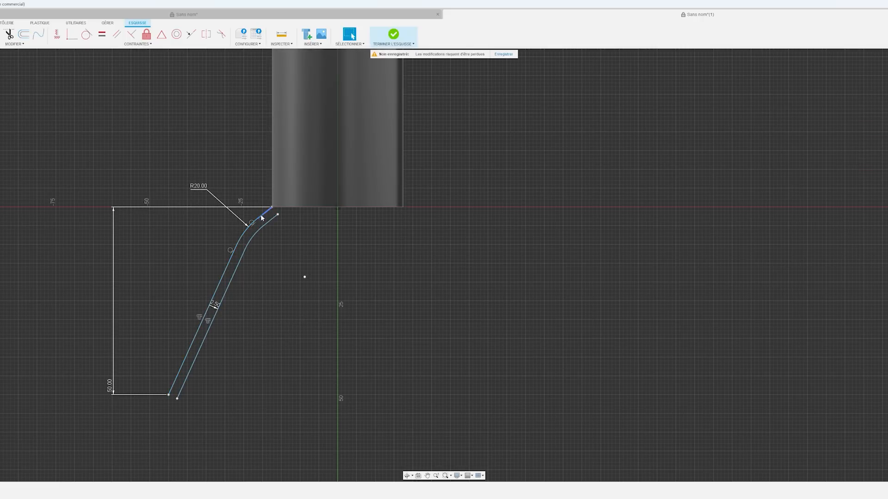
Step: Draw a horizontal line from the outer profile's lower endpoint to the inner offset line
scroll(281, 186, "down", 3)
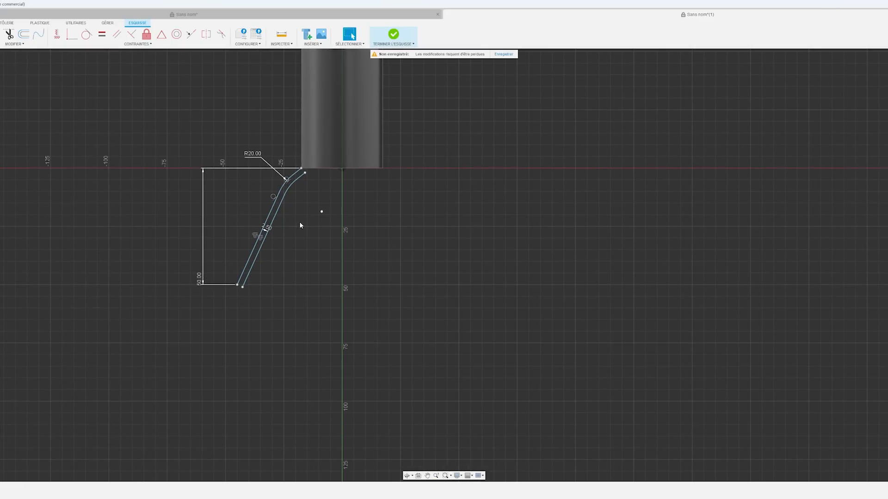
scroll(262, 284, "up", 5)
key("l")
left_click(163, 288)
scroll(190, 289, "up", 4)
left_click(192, 286)
scroll(201, 313, "down", 3)
key("Escape")
Step: Trim the part of the inner offset line that extends below the horizontal closing line
left_click(9, 35)
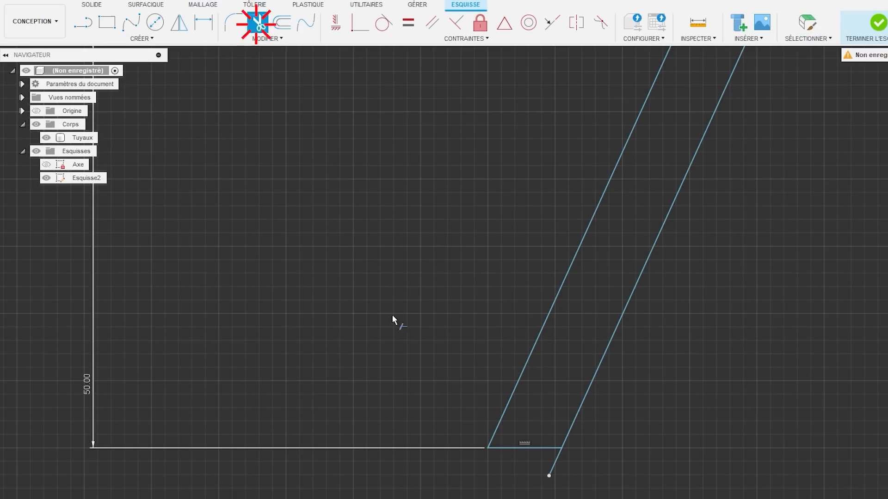
left_click(550, 465)
middle_click_drag(820, 210, 731, 442)
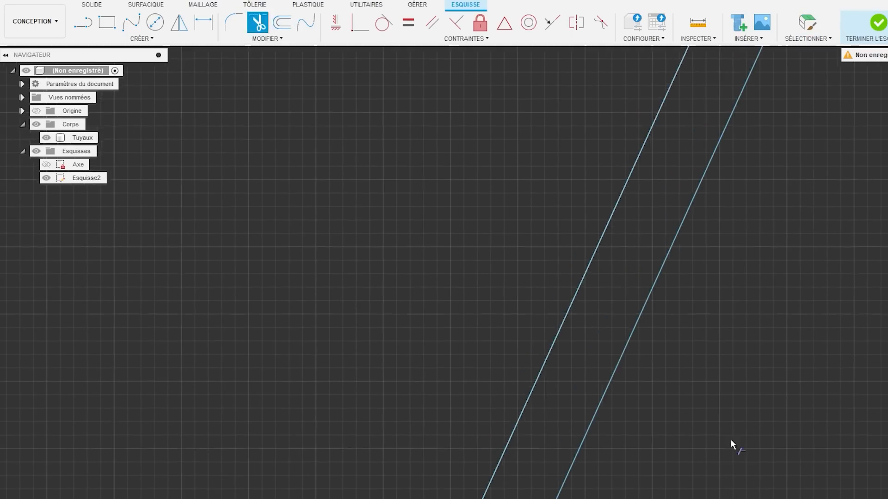
Step: Reposition the 2.5 mm offset dimension between the two short slanted lines near the pipe
scroll(794, 338, "down", 3)
scroll(342, 230, "down", 3)
mouse_move(367, 143)
middle_mouse_down()
mouse_move(357, 226)
mouse_move(341, 250)
middle_mouse_up()
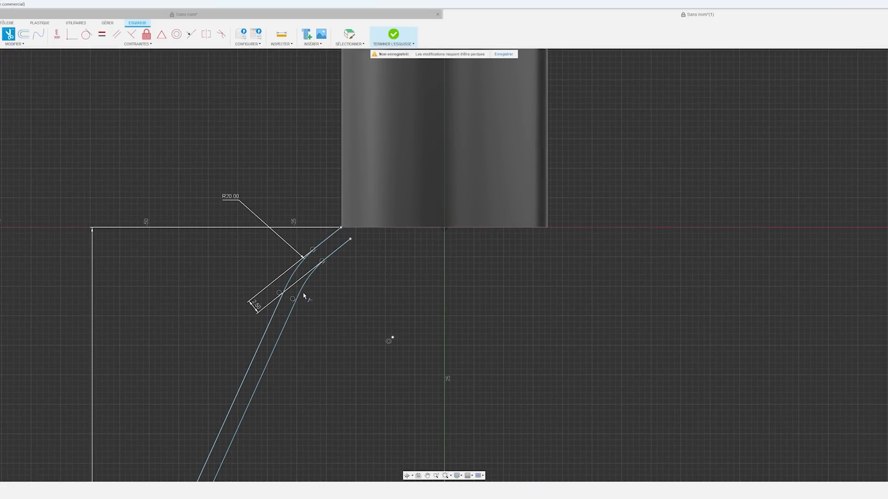
key("Escape")
left_click(259, 307)
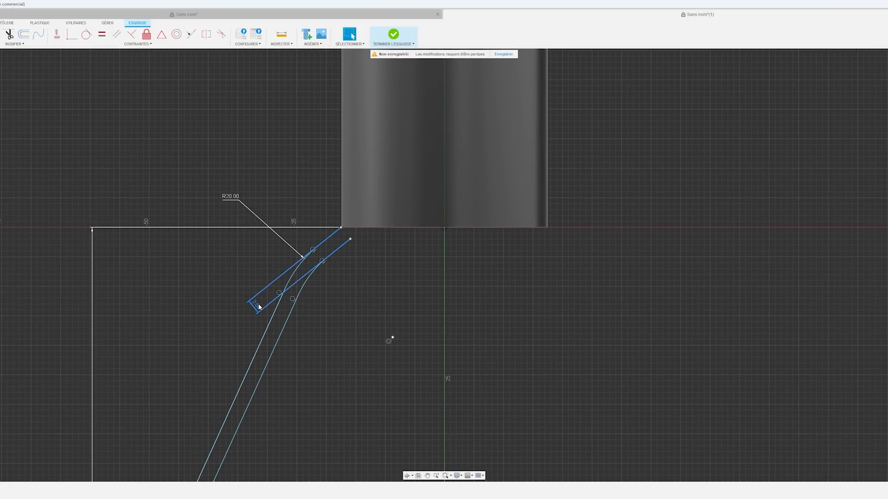
key("Delete")
middle_click_drag(344, 250, 308, 278)
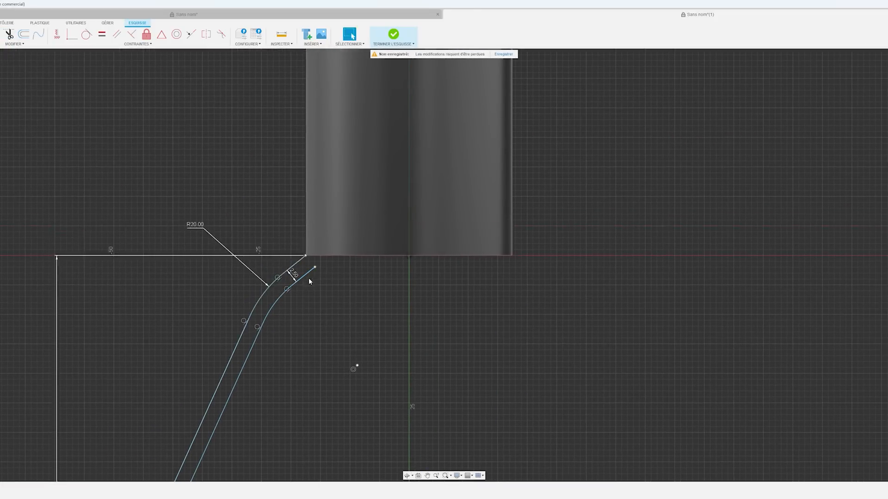
Step: Draw a 2.5 mm horizontal line inward from the pipe's lower outer corner and place its dimension above the line
scroll(311, 280, "up", 5)
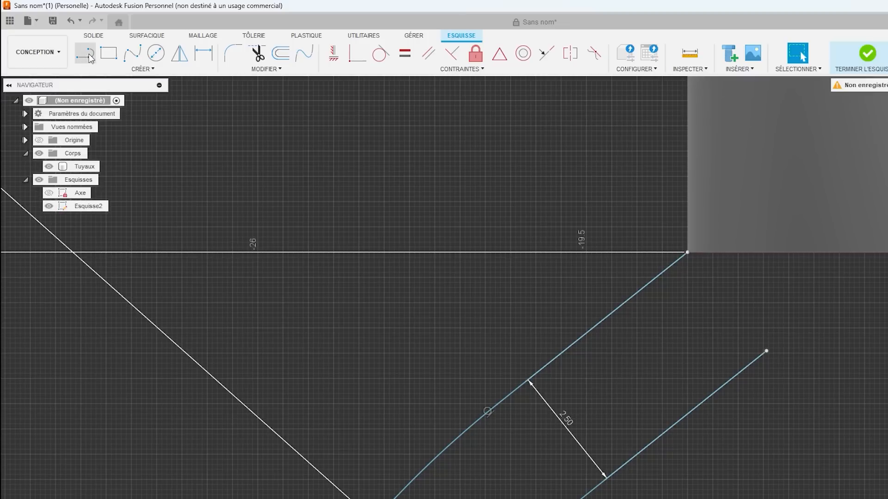
left_click(85, 53)
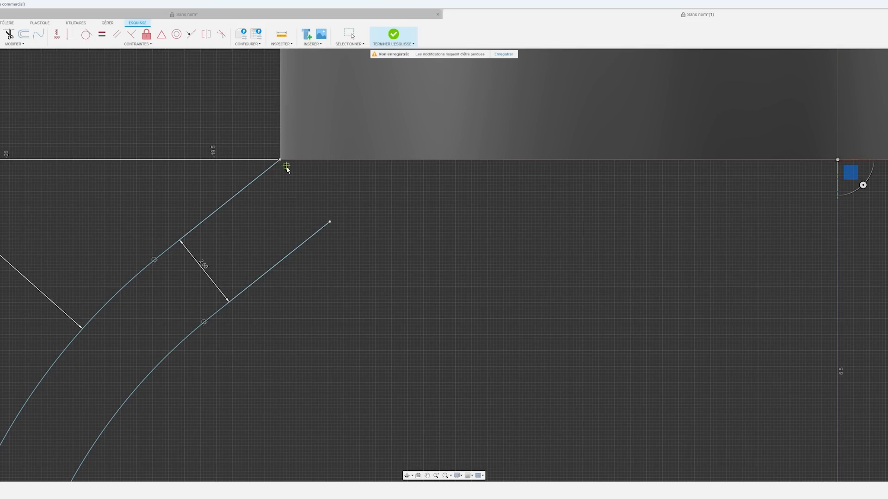
left_click(687, 253)
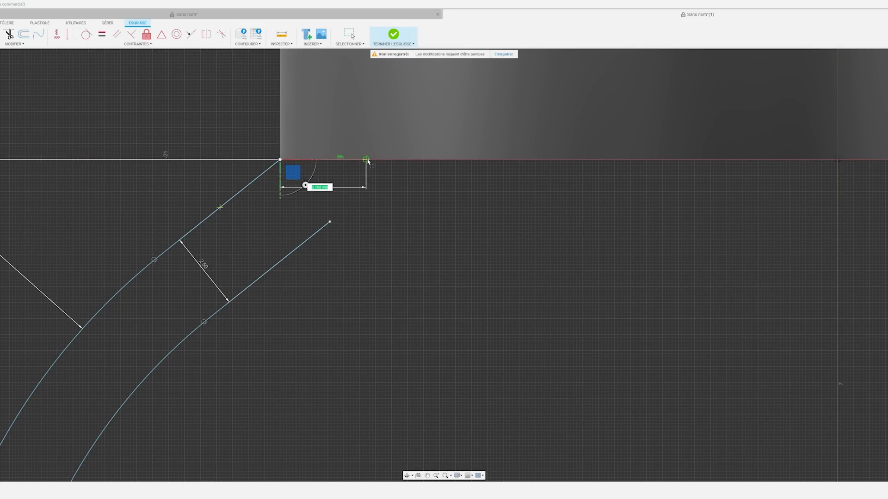
type("2.5")
key("Return")
key("Escape")
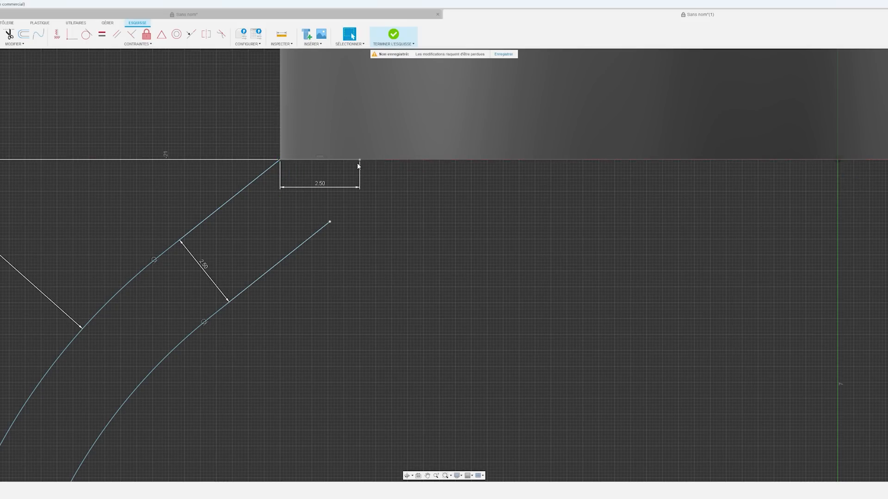
left_click_drag(320, 149, 320, 146)
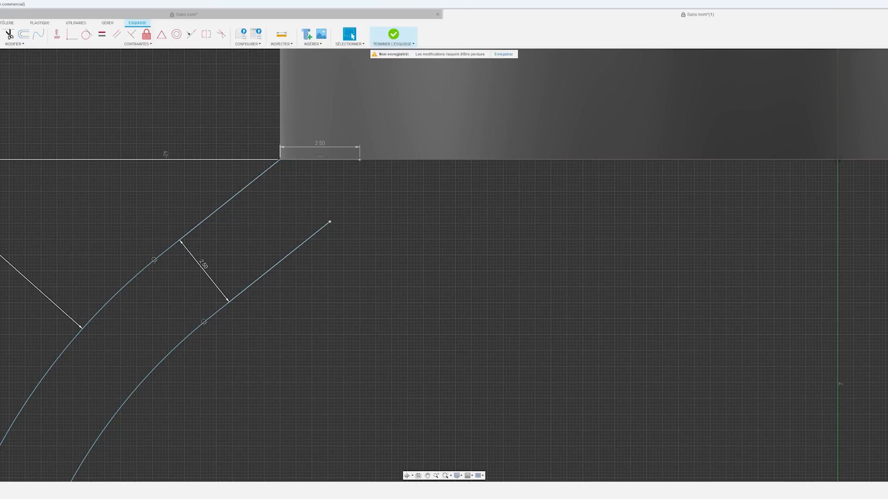
Step: Draw a vertical line about 8.5 mm long downward from the inner end of the 2.5 mm line
key("l")
left_click(361, 160)
key("Escape")
key("l")
scroll(351, 352, "down", 3)
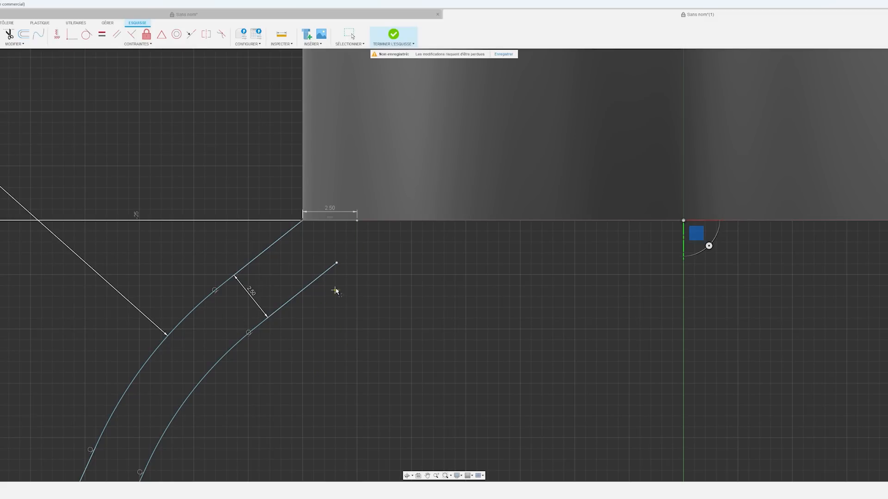
left_click(357, 221)
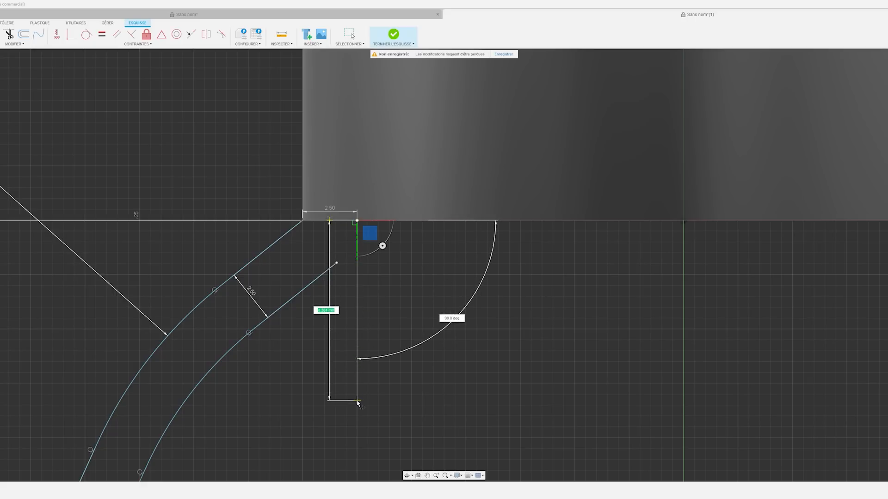
left_click(357, 406)
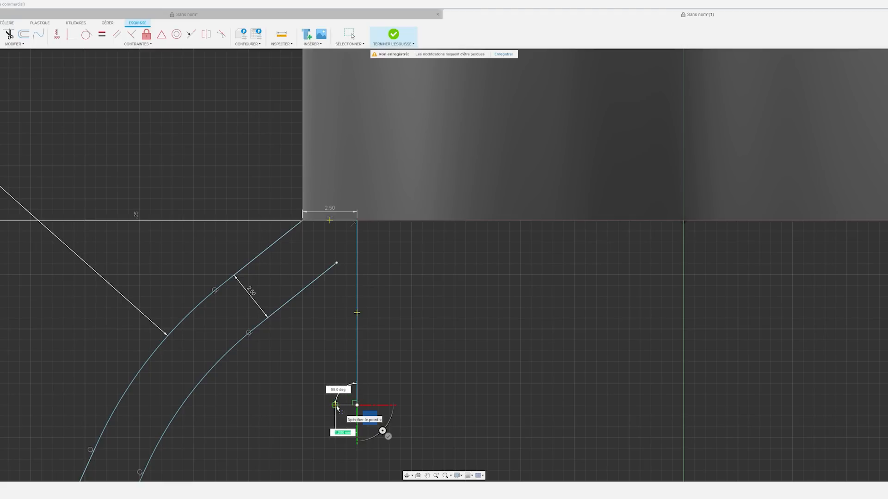
Step: Continue the line 1 mm outward, 0.5 mm up and 0.5 mm back inward, and finish with a vertical line ending near the offset curve's endpoint
left_click(335, 405)
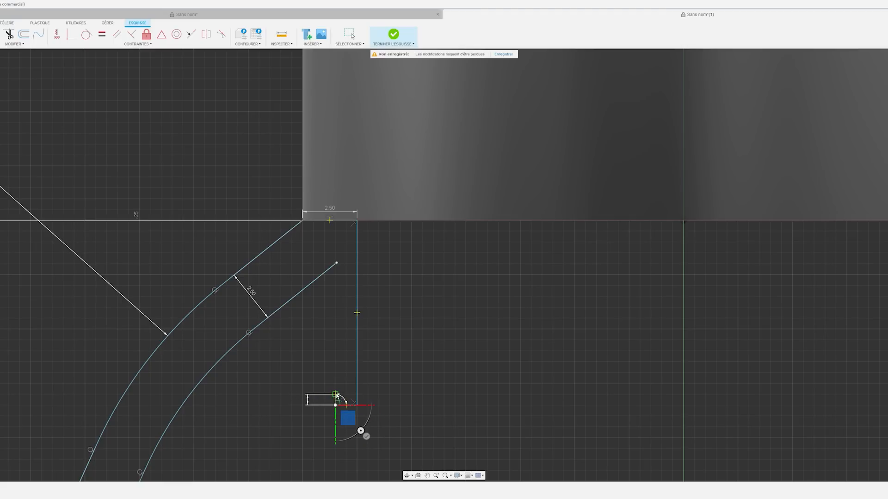
scroll(346, 402, "up", 3)
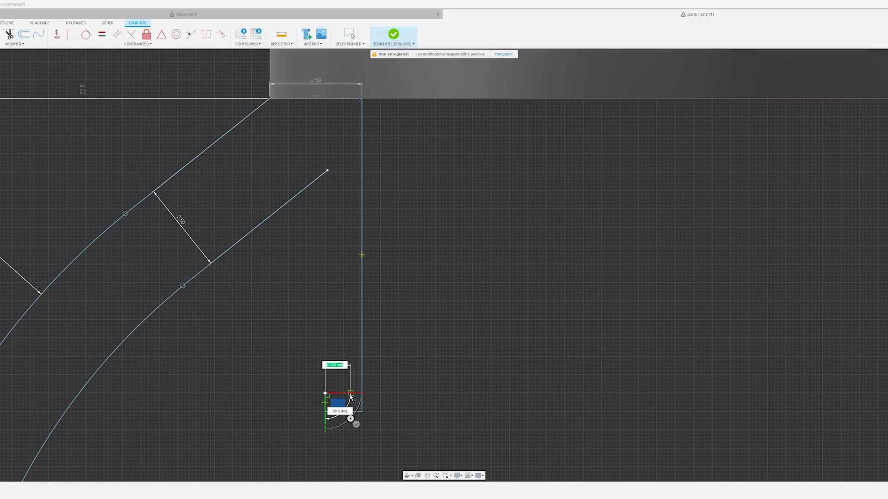
scroll(350, 396, "up", 5)
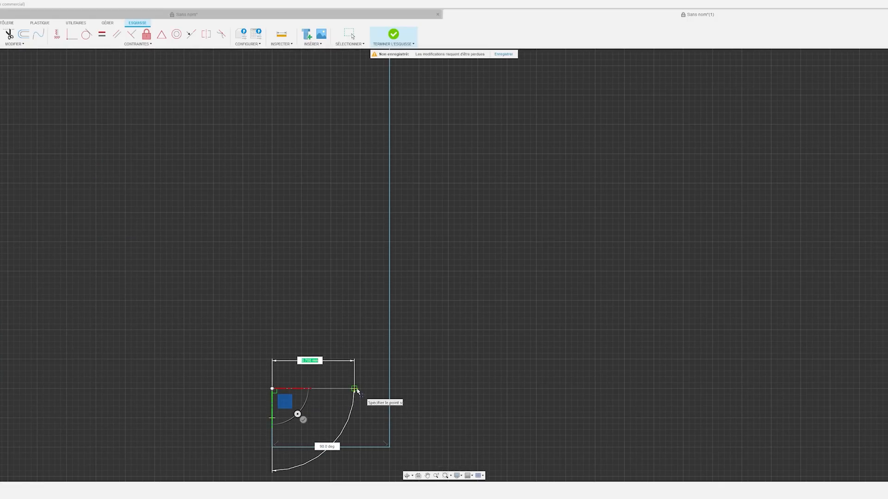
scroll(331, 390, "up", 2)
left_click(331, 389)
scroll(331, 389, "down", 3)
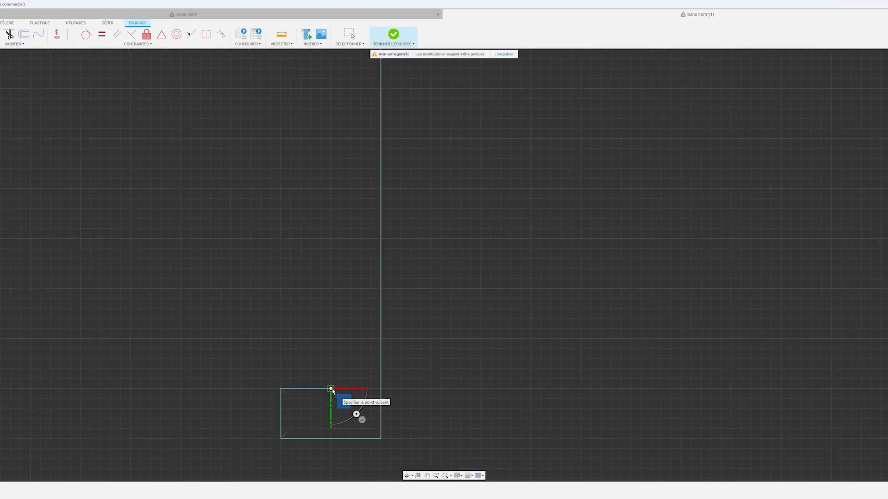
scroll(331, 390, "up", 4)
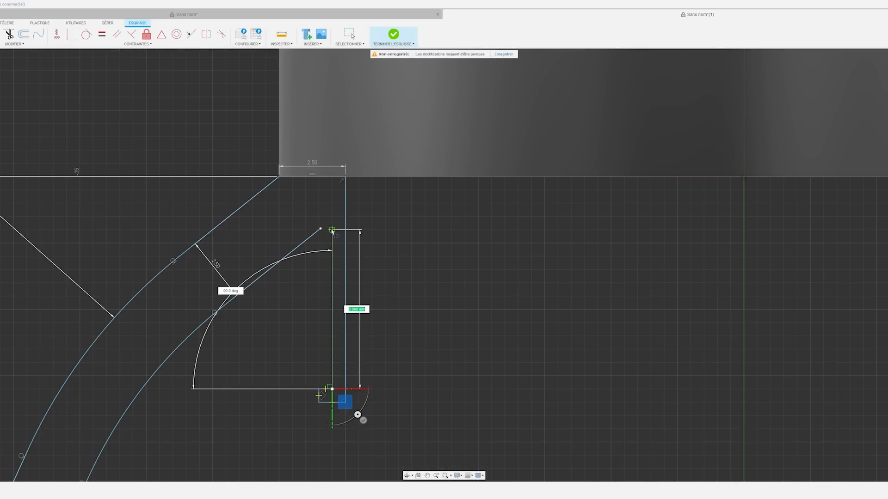
left_click(332, 217)
key("Escape")
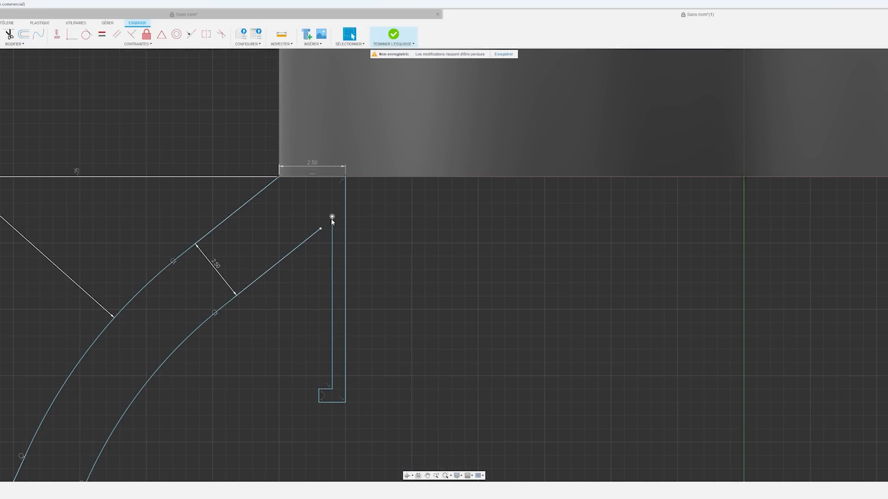
Step: Dimension the distance between the two vertical lines and set it to 2 mm
key("d")
left_click(332, 298)
left_click(345, 292)
left_click(363, 294)
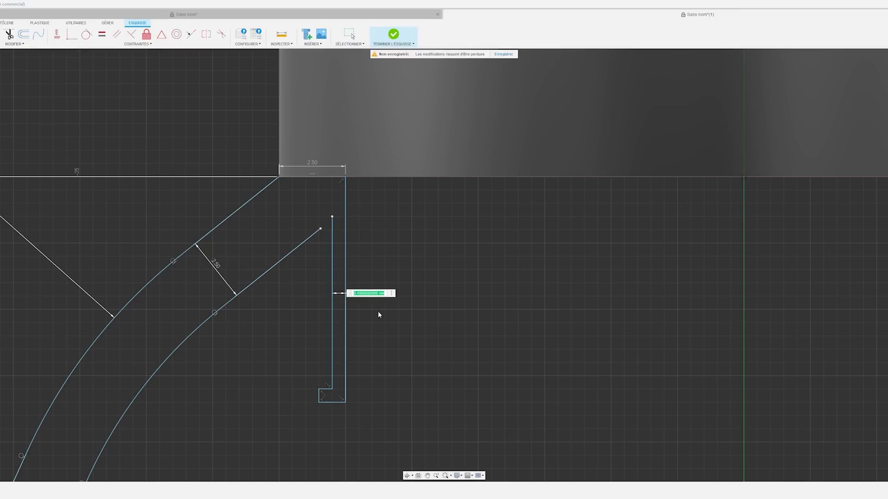
key("Return")
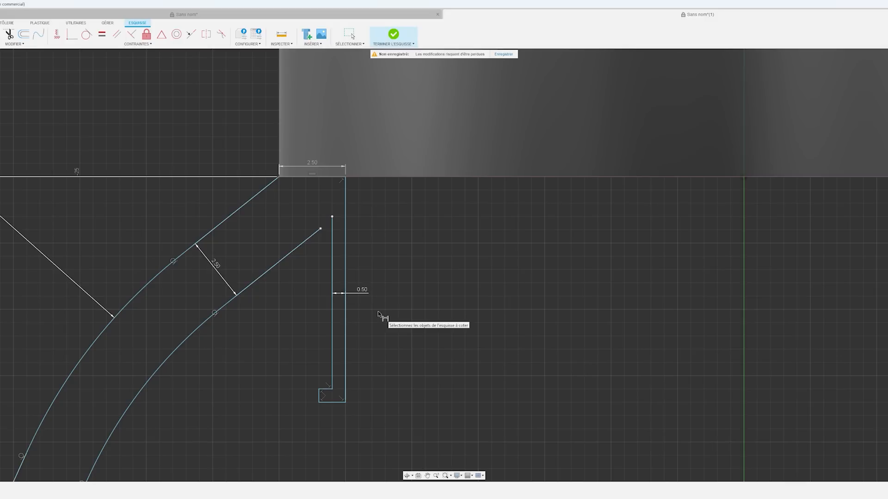
double_click(363, 290)
key("Return")
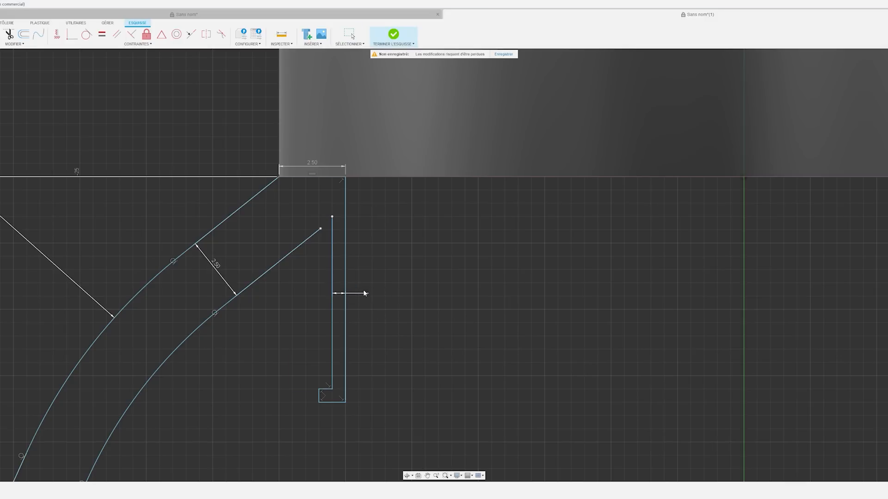
Step: Try moving the inner offset line's upper endpoint, undo it, and reposition the 2.5 mm offset dimension between the slanted lines
left_click_drag(320, 230, 276, 255)
key("ctrl+z")
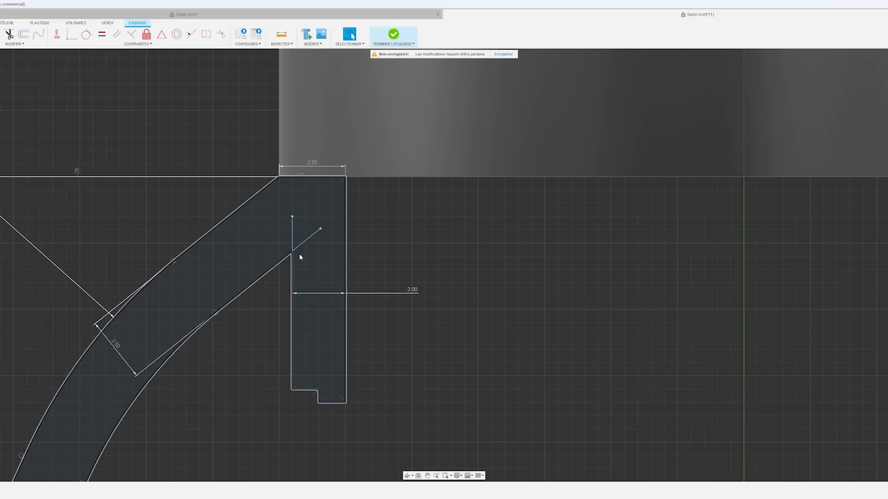
middle_click_drag(287, 254, 351, 238)
middle_click_drag(430, 321, 467, 312)
left_click_drag(215, 320, 335, 232)
middle_click_drag(416, 322, 437, 307)
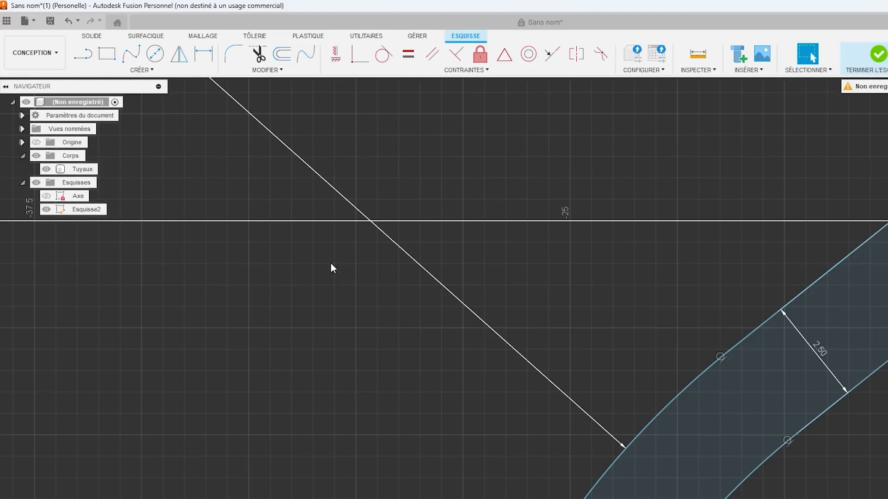
Step: Draw a stepped line from the lip's outer vertical edge: about 1.5 mm inward, 1 mm down, and about 0.5 mm back outward
left_click(82, 53)
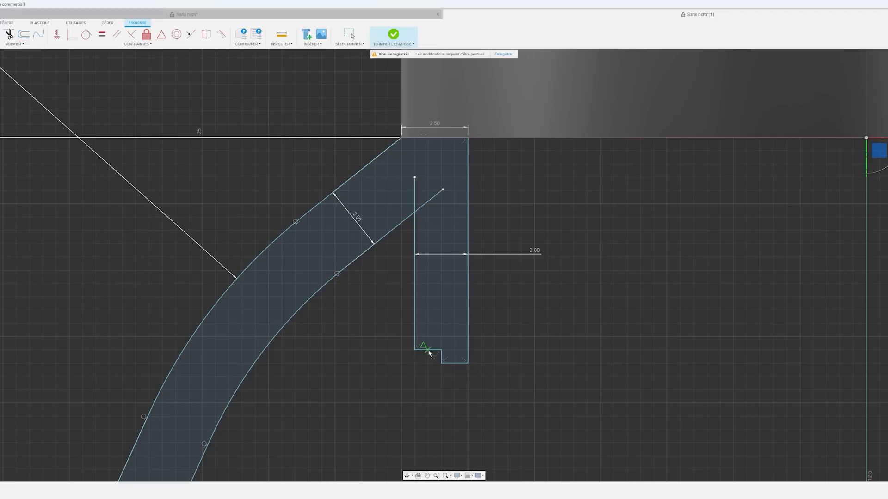
left_click(415, 310)
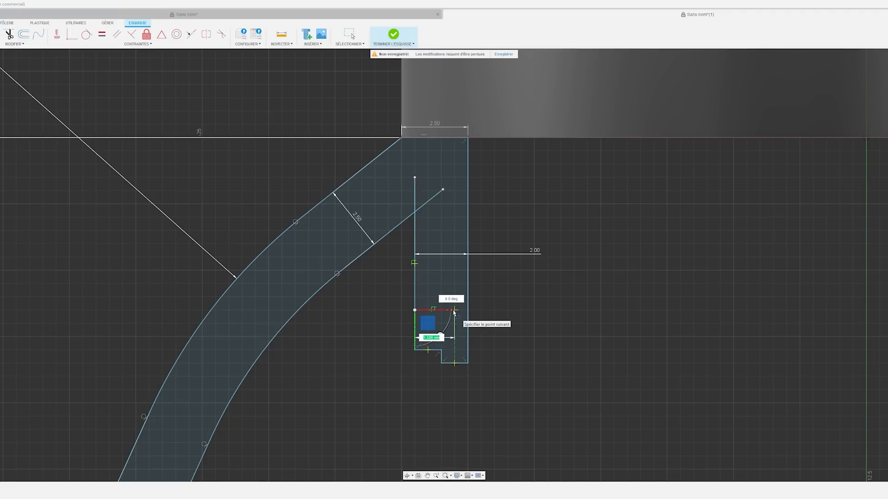
left_click(455, 311)
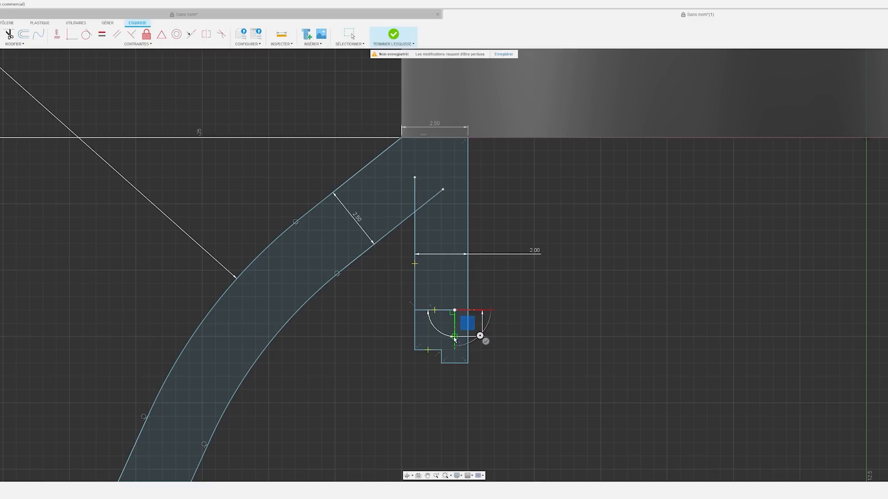
left_click(454, 337)
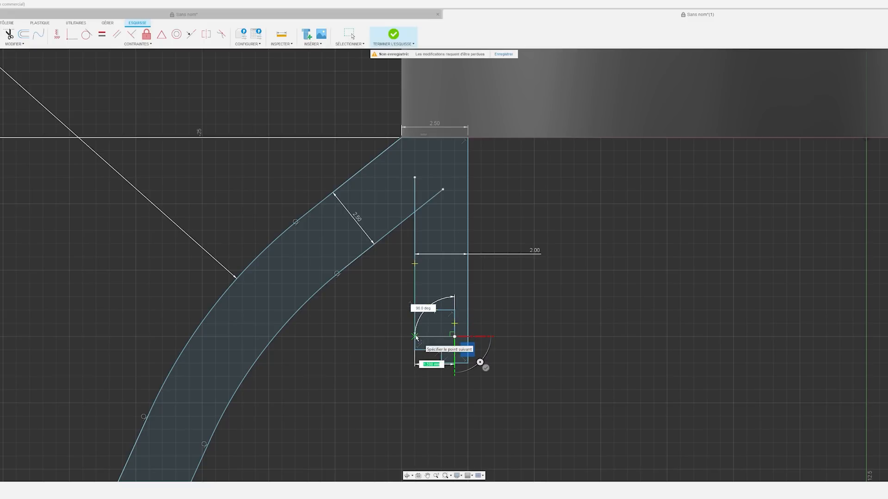
left_click(442, 337)
key("Escape")
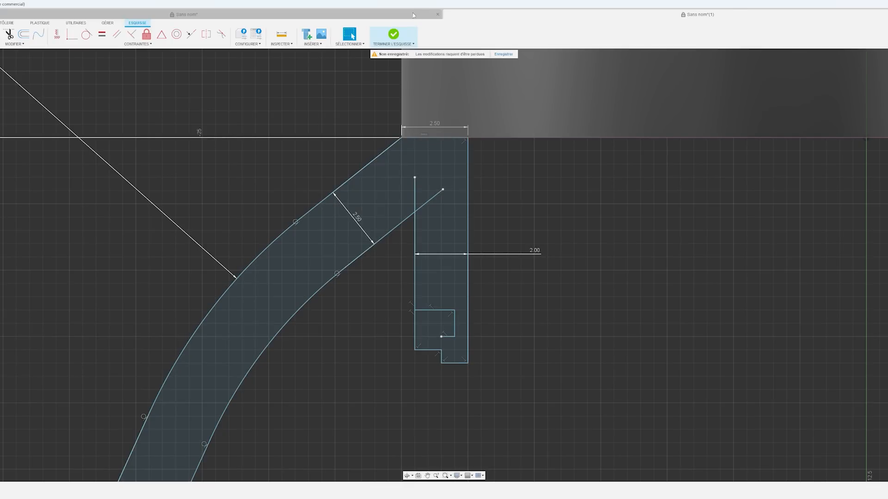
Step: Make the open end of the stepped line coincident with the inner corner of the lip's bottom notch
left_click(439, 337)
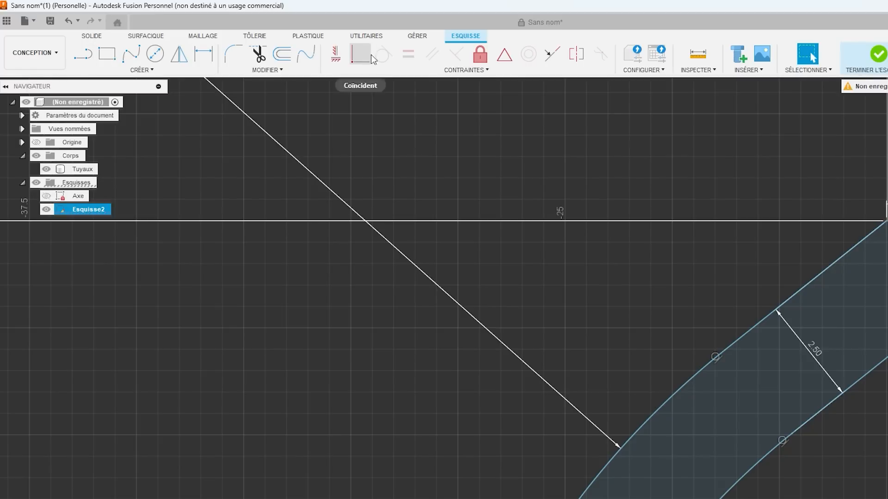
left_click(71, 33)
left_click(440, 352)
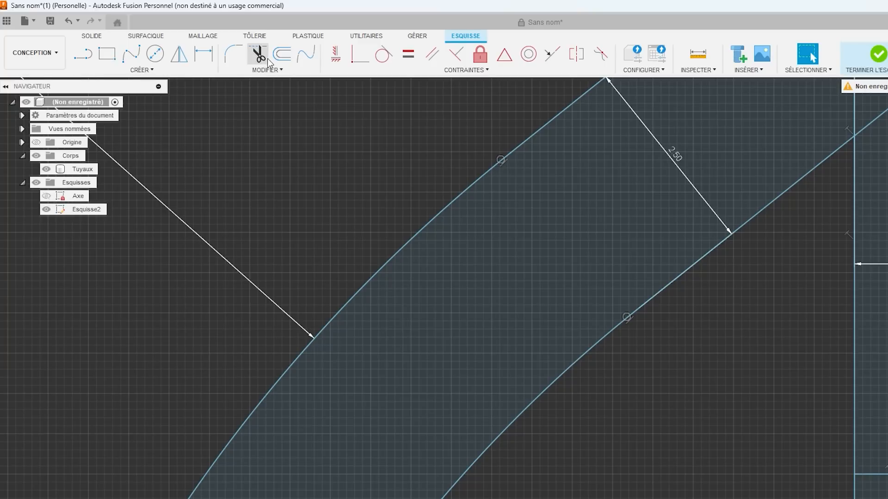
Step: Trim the vertical line above the slanted inner line and the leftover notch segments, leaving a small hook at the lip's end
left_click(9, 35)
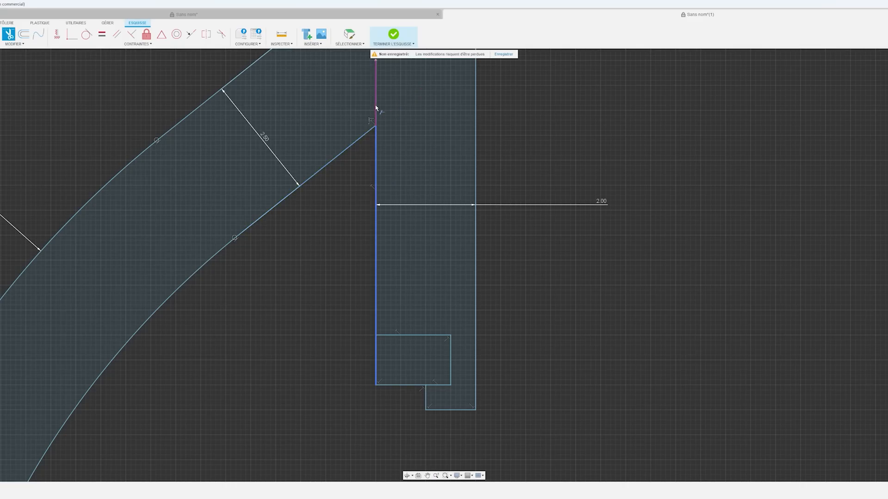
left_click(375, 108)
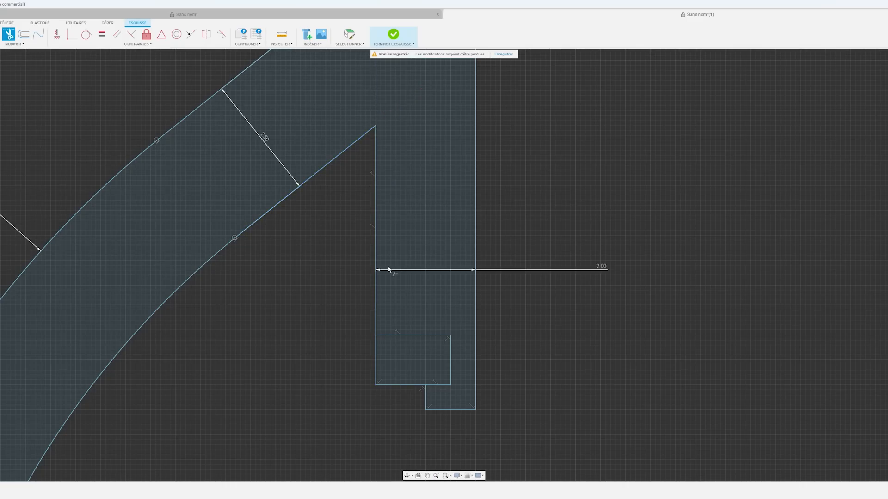
left_click(420, 386)
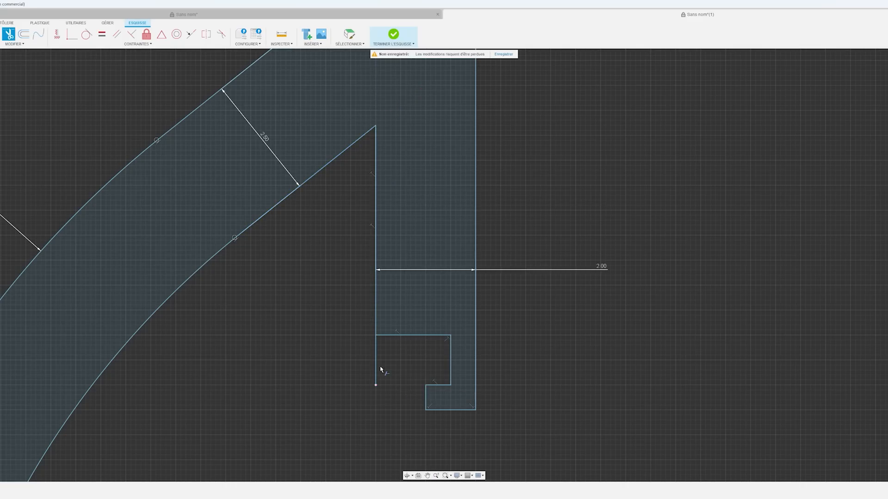
left_click(376, 368)
key("Escape")
Step: Dimension the hook's bottom edge at 1 mm
scroll(421, 353, "down", 4)
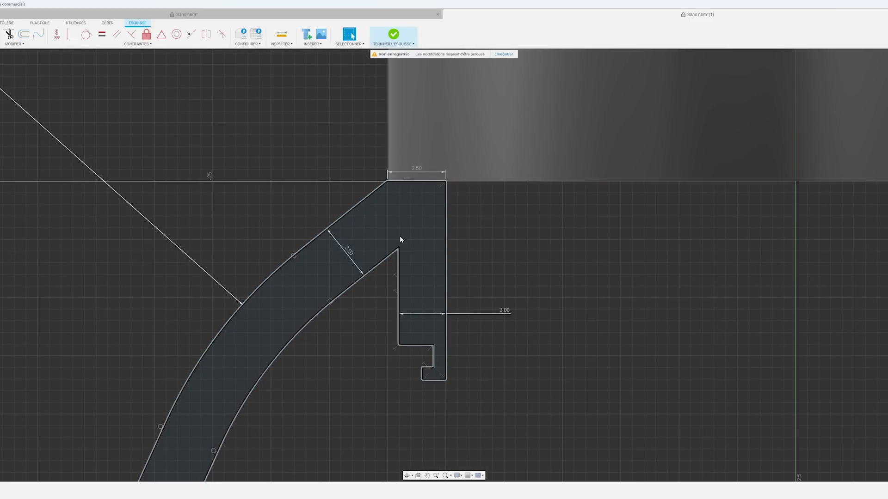
scroll(390, 262, "down", 1)
scroll(376, 342, "up", 3)
key("d")
left_click(383, 341)
left_click(388, 365)
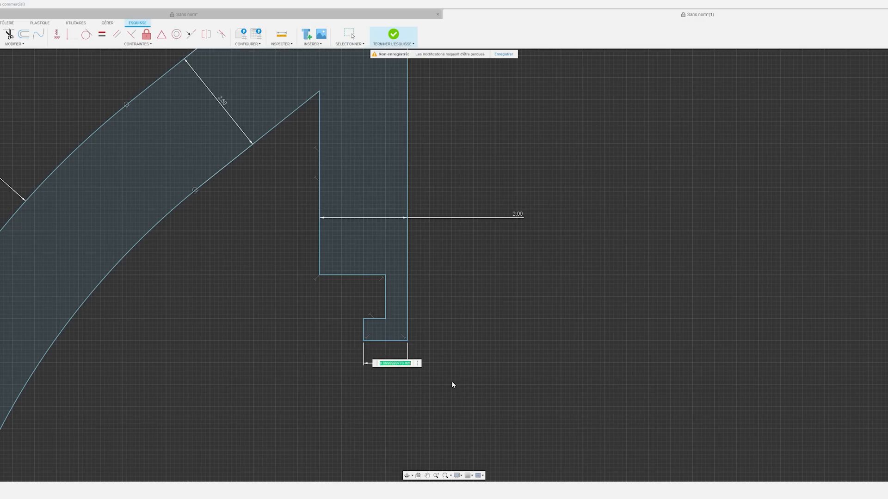
key("Return")
Step: Dimension the hook's short vertical edge and set it to 1 mm
left_click(365, 330)
left_click(337, 330)
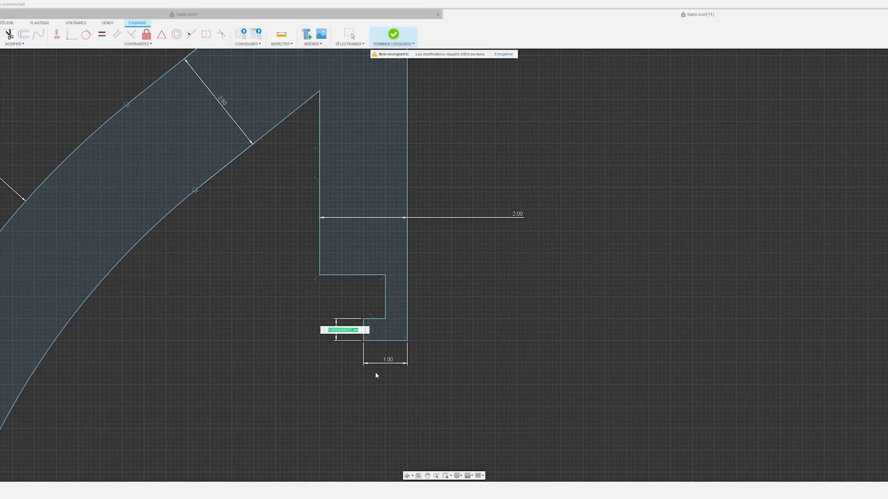
type("1")
key("Return")
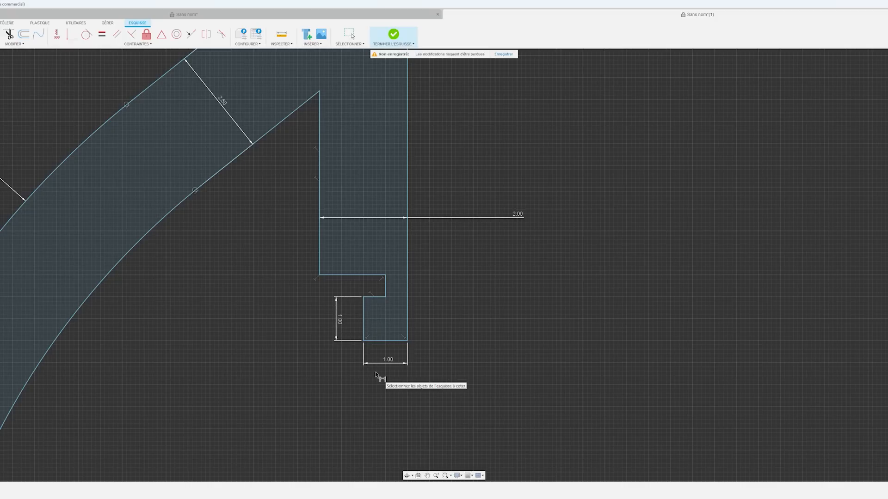
key("Escape")
Step: Fillet the hook's upper outer corner with a 0.5 mm radius
scroll(379, 352, "down", 3)
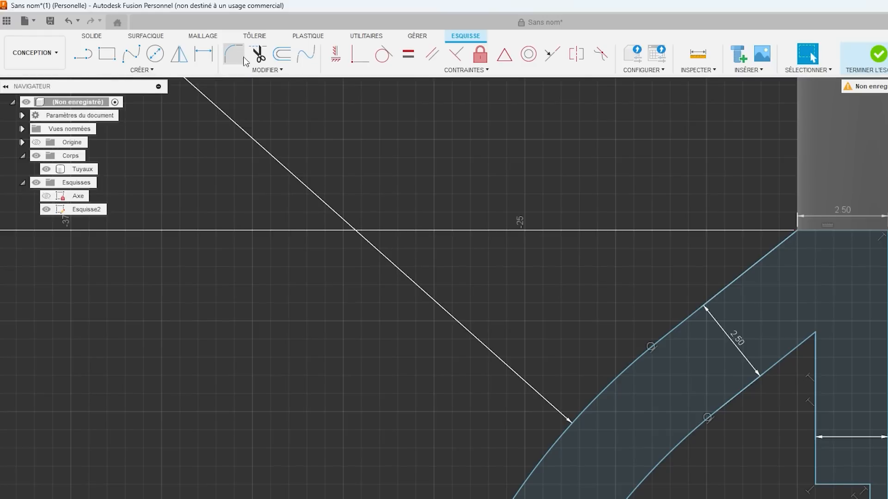
left_click(244, 59)
left_click(384, 315)
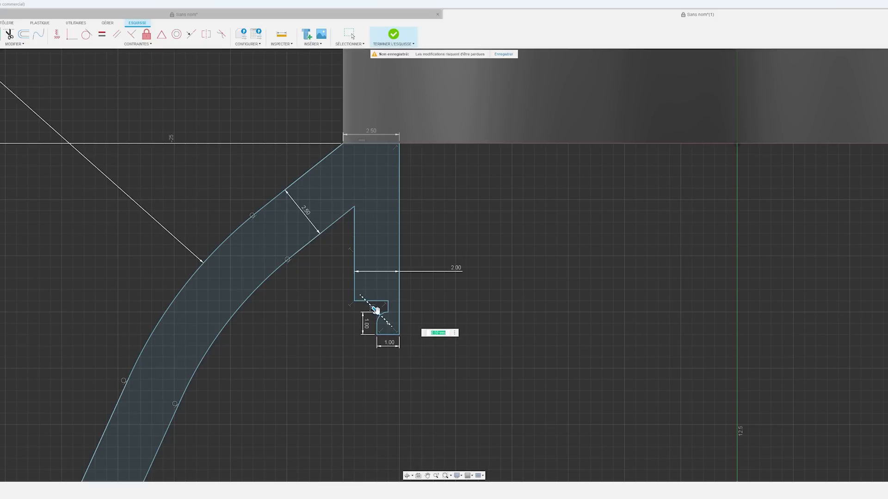
key("Return")
scroll(369, 365, "up", 3)
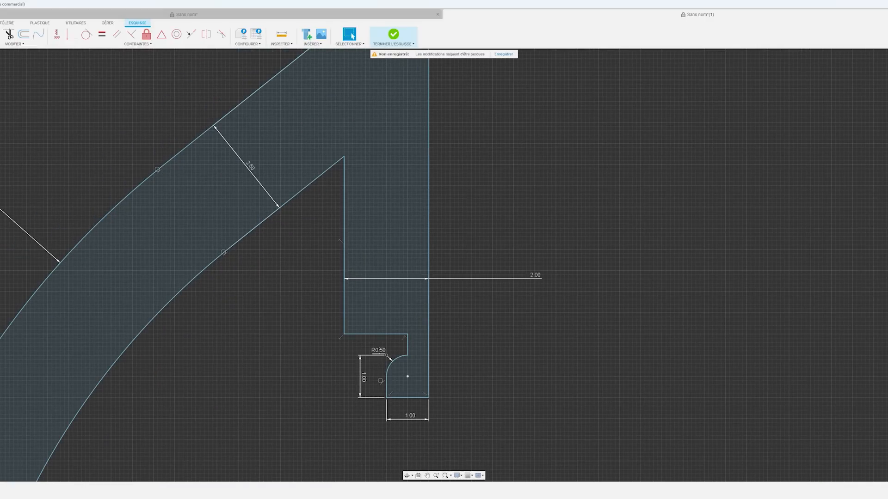
Step: Fillet the corner between the slanted line and the lip, plus the lip's lower outer corner, with a 0.95 mm radius
left_click(1, 34)
left_click(344, 157)
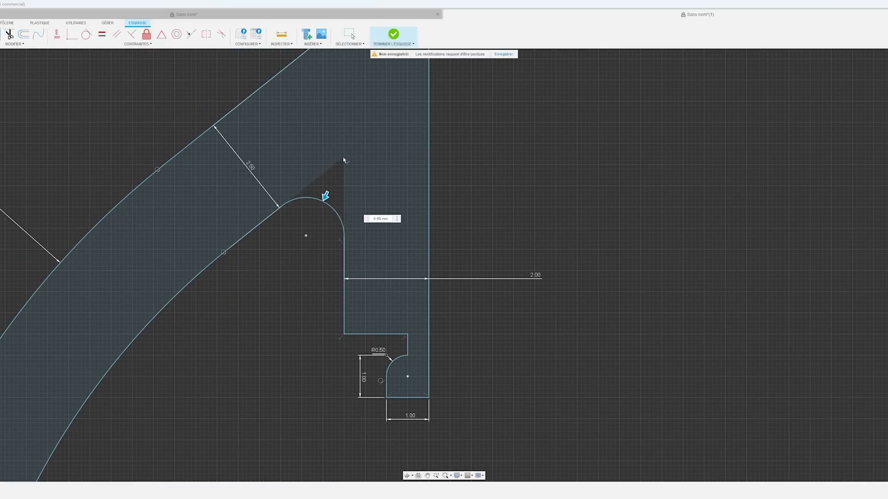
left_click(345, 333)
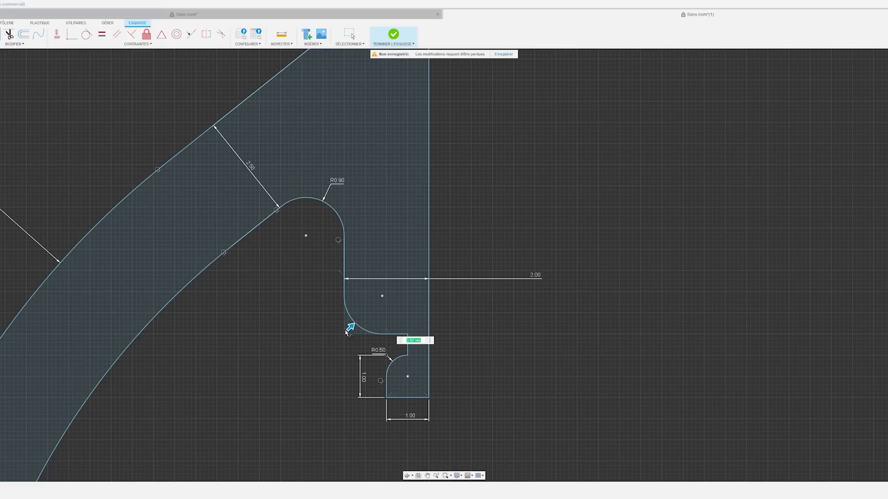
left_click_drag(351, 326, 352, 325)
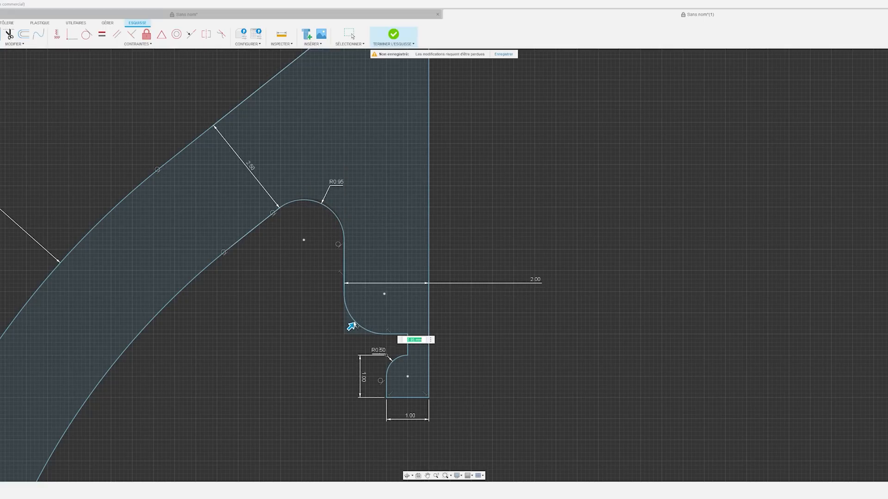
key("Return")
Step: Fillet both corners at the flared wall's free lower end with a radius of about 1 mm
scroll(354, 324, "down", 1)
scroll(354, 325, "down", 3)
scroll(352, 316, "down", 3)
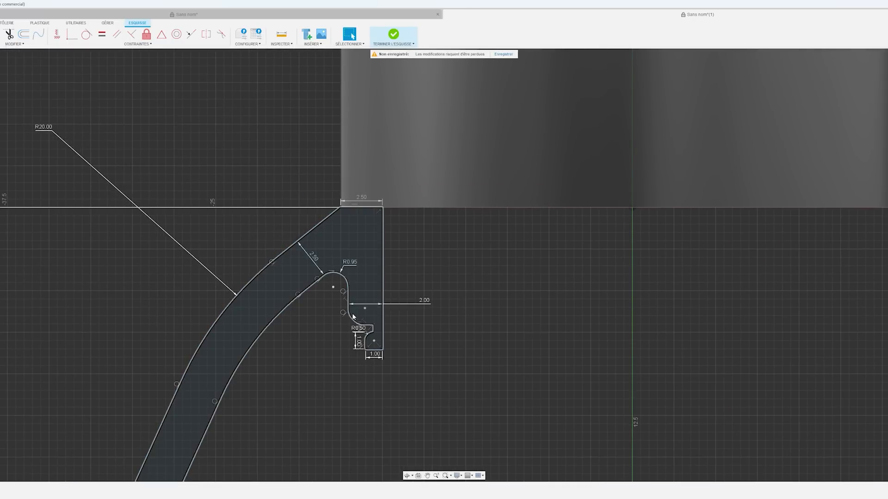
scroll(384, 324, "down", 5)
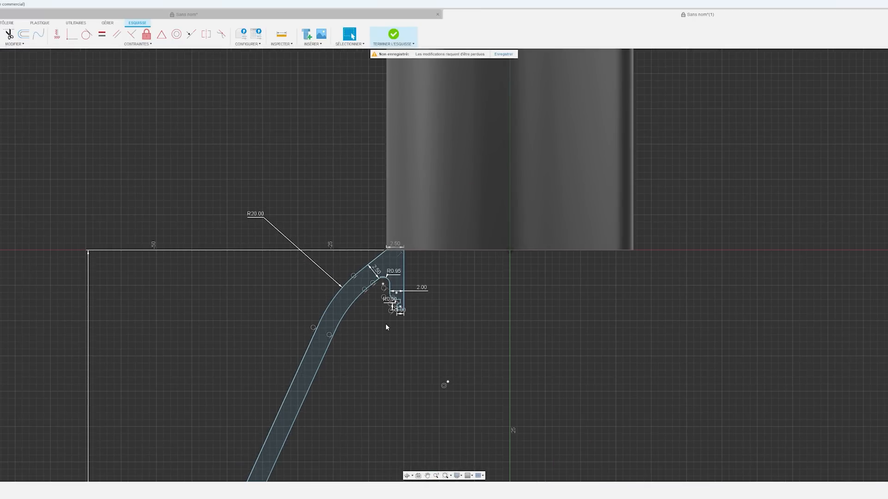
middle_click_drag(410, 353, 422, 232)
scroll(324, 319, "up", 8)
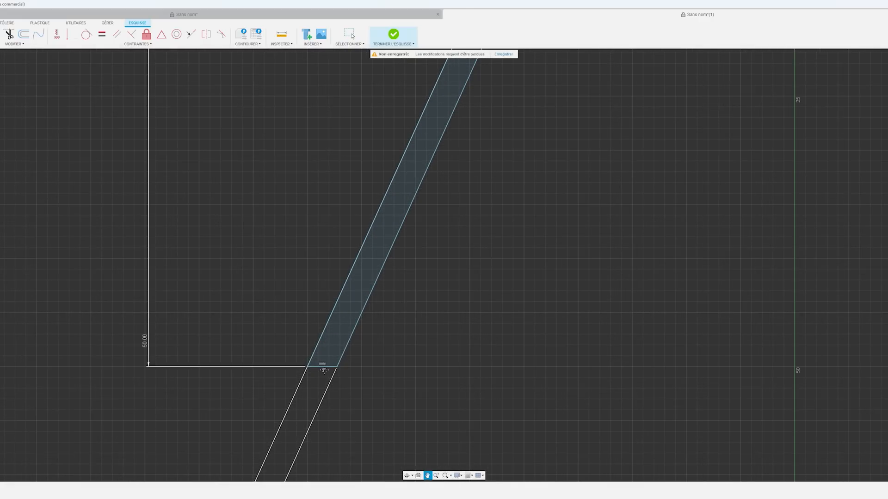
middle_click_drag(323, 367, 329, 340)
left_click(2, 40)
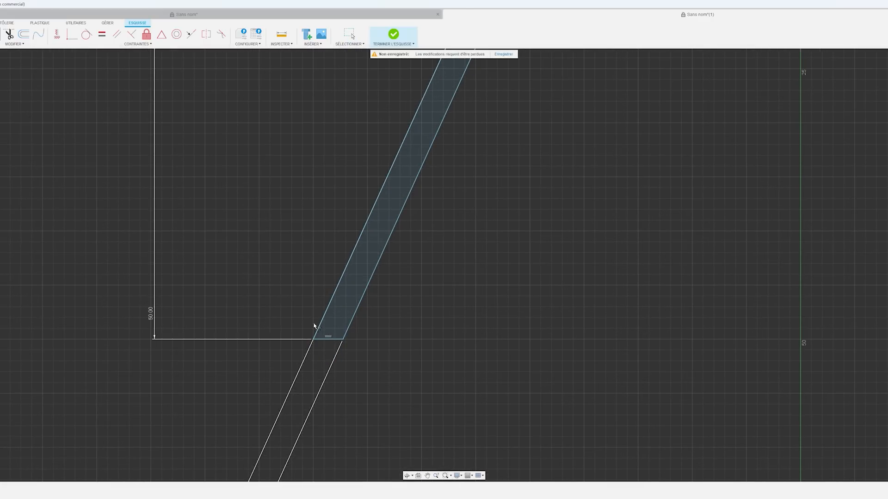
left_click(313, 339)
left_click(343, 339)
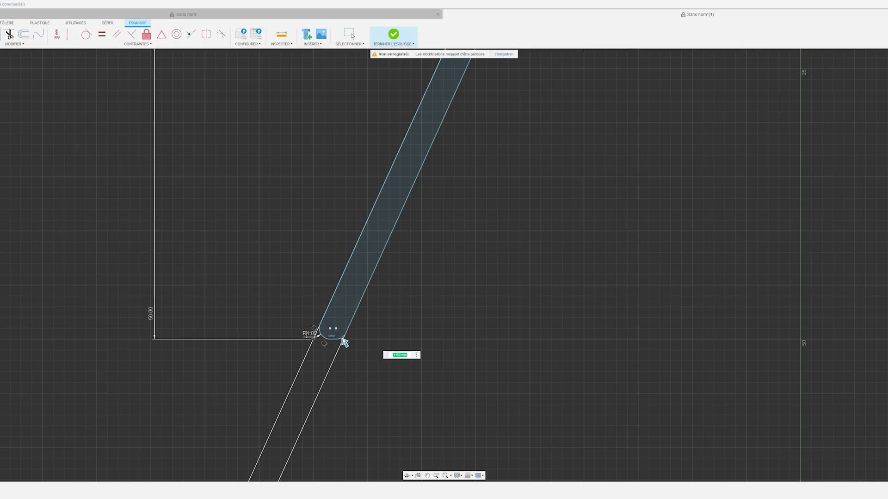
left_click_drag(346, 342, 345, 342)
key("Return")
Step: Hide the sketch dimensions, examine the whole profile and its lip, and show the dimensions again
scroll(347, 342, "down", 1)
scroll(425, 220, "down", 3)
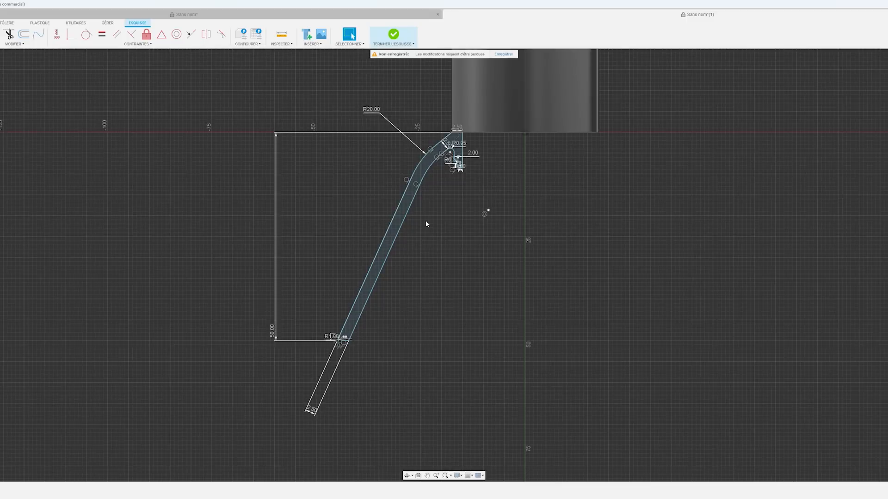
scroll(406, 293, "up", 3)
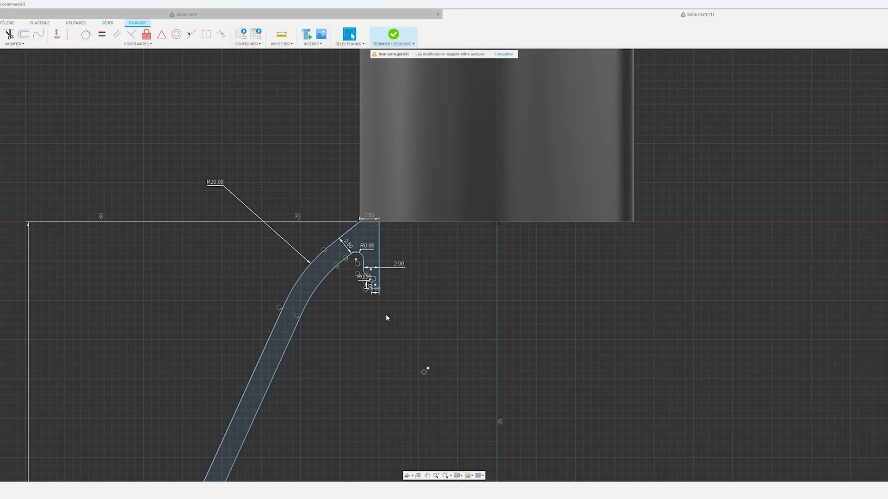
left_click(356, 237)
scroll(386, 341, "up", 2)
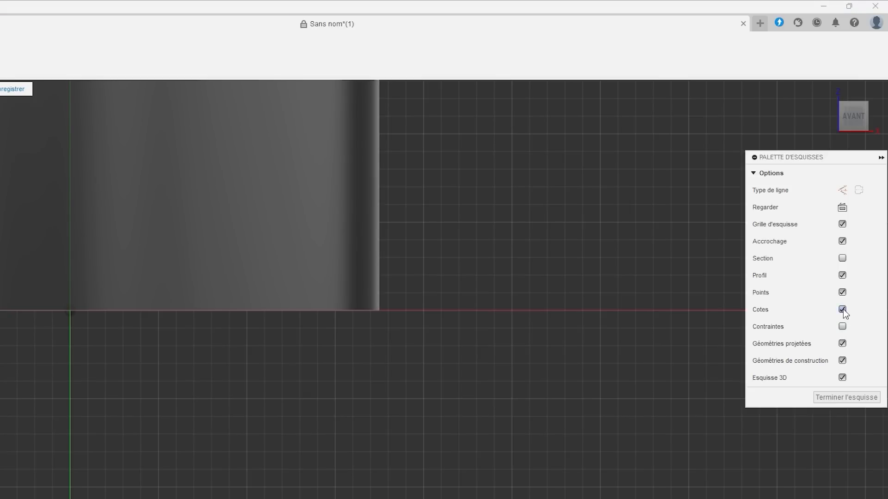
left_click(842, 309)
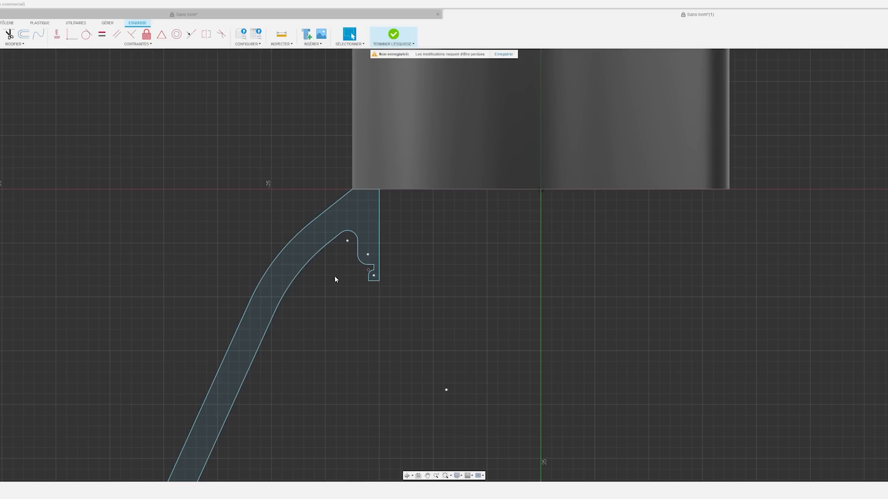
middle_click_drag(349, 283, 414, 280)
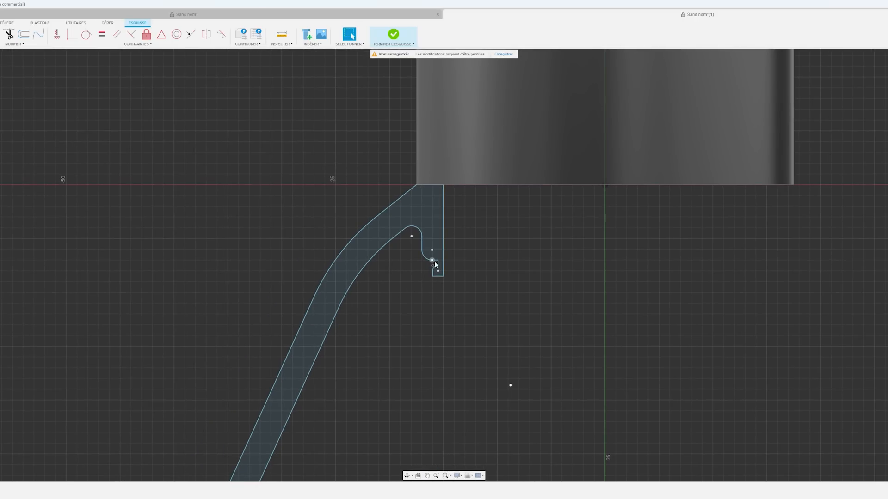
scroll(409, 277, "down", 6)
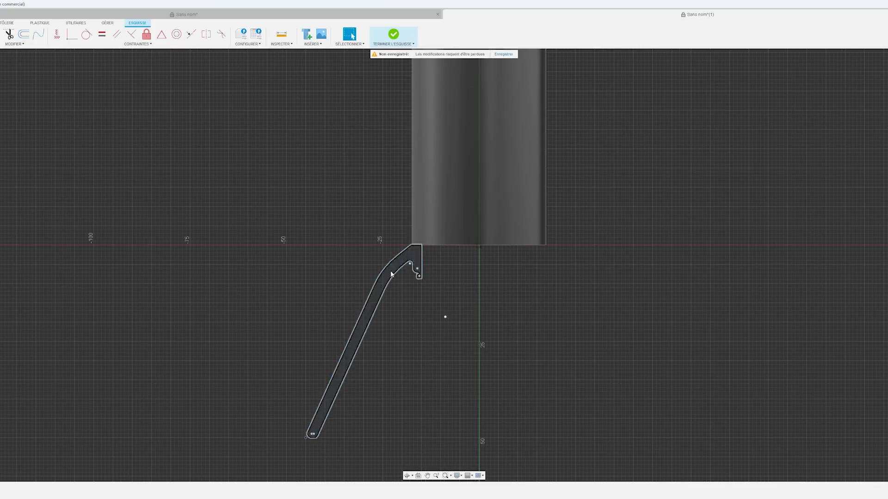
scroll(416, 290, "up", 8)
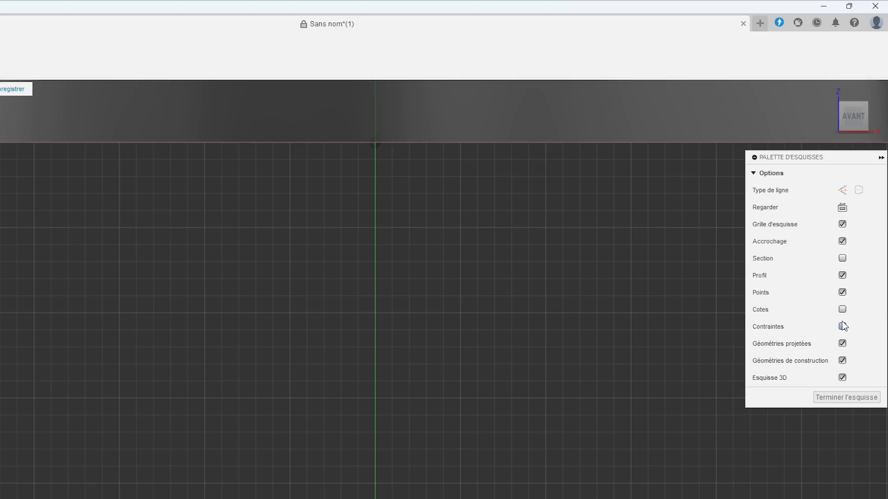
left_click(842, 309)
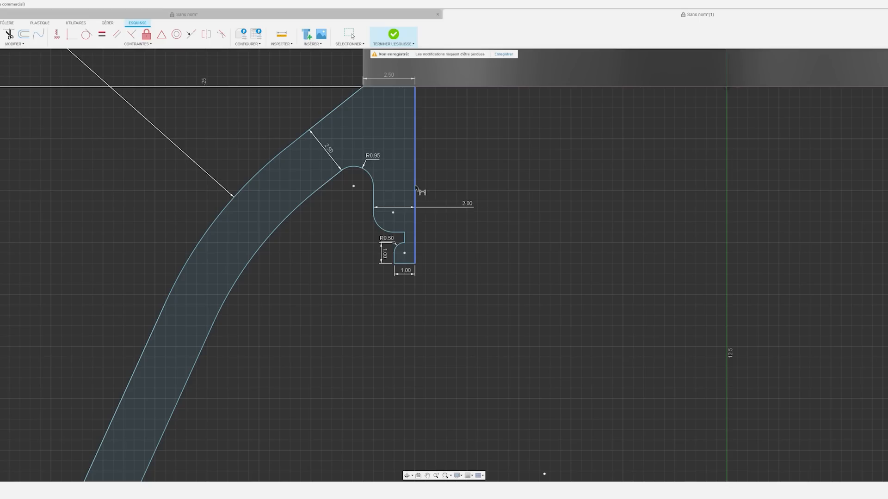
Step: Dimension the length of the connector profile's inner vertical edge at 15 mm
left_click(415, 186)
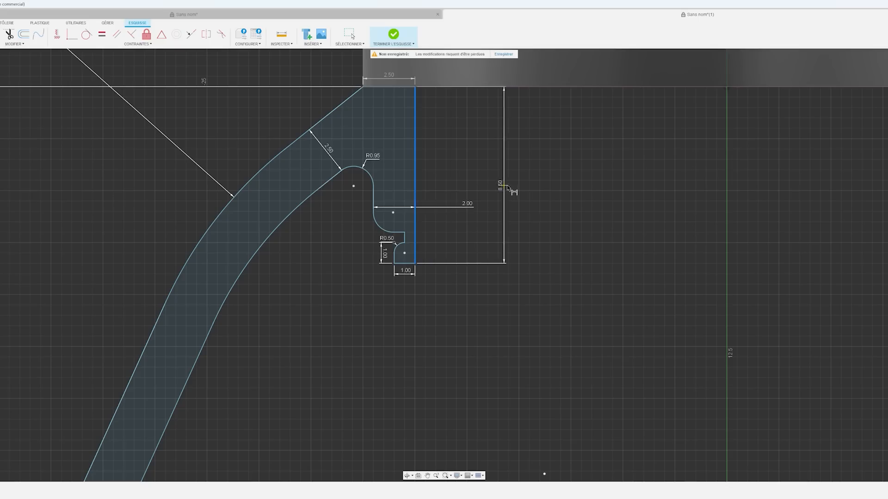
left_click(507, 187)
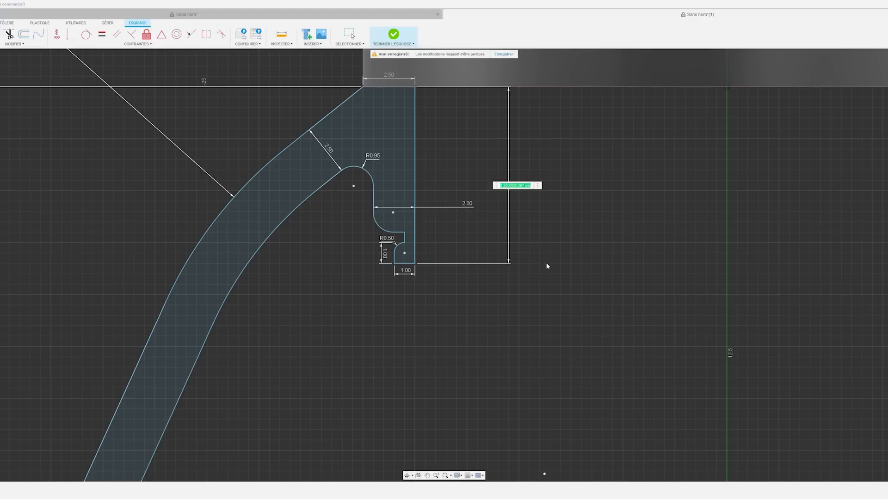
type("15")
key("Return")
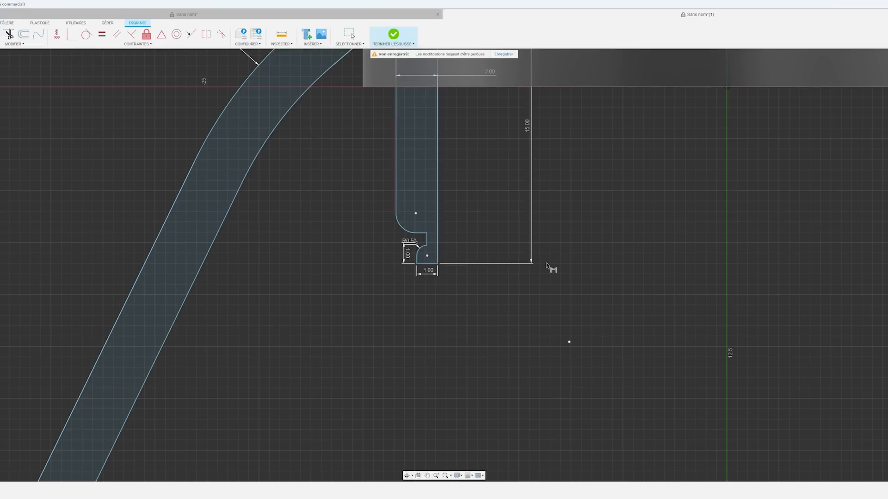
scroll(407, 218, "down", 4)
key("Escape")
Step: Make the profile's upper outer corner coincident with the outer corner of the pipe's lower end
left_click(72, 34)
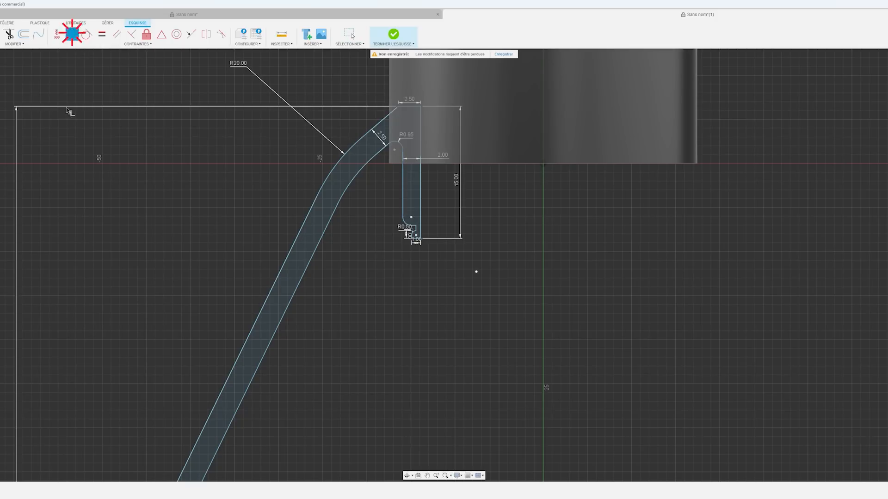
left_click(399, 107)
scroll(394, 111, "up", 5)
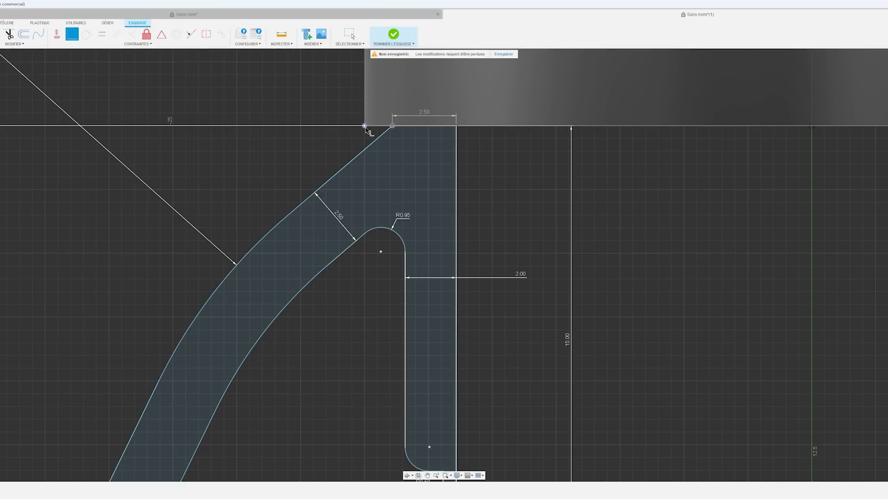
left_click(365, 126)
key("Escape")
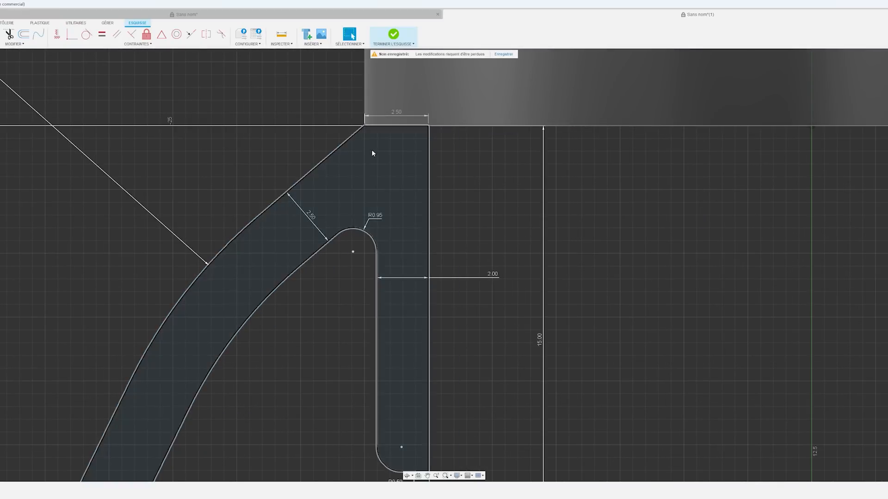
Step: Finish the profile sketch and rename it Raccord
scroll(467, 228, "down", 5)
scroll(459, 245, "up", 4)
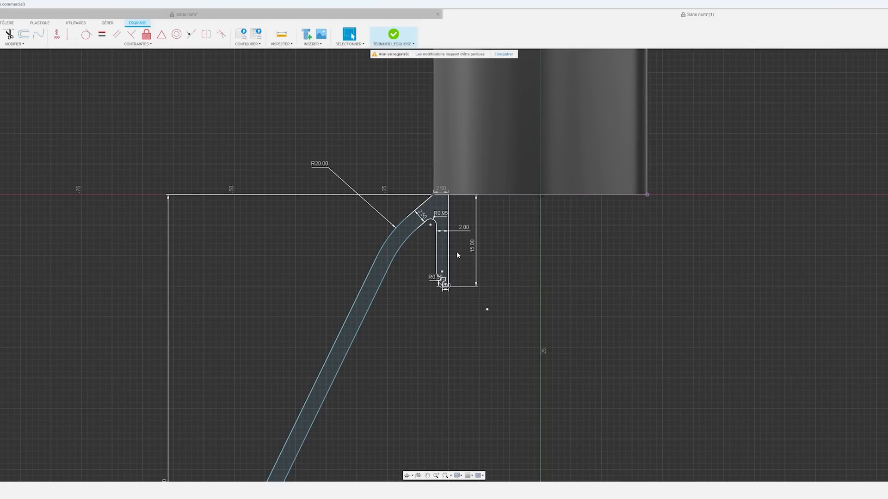
scroll(454, 283, "up", 1)
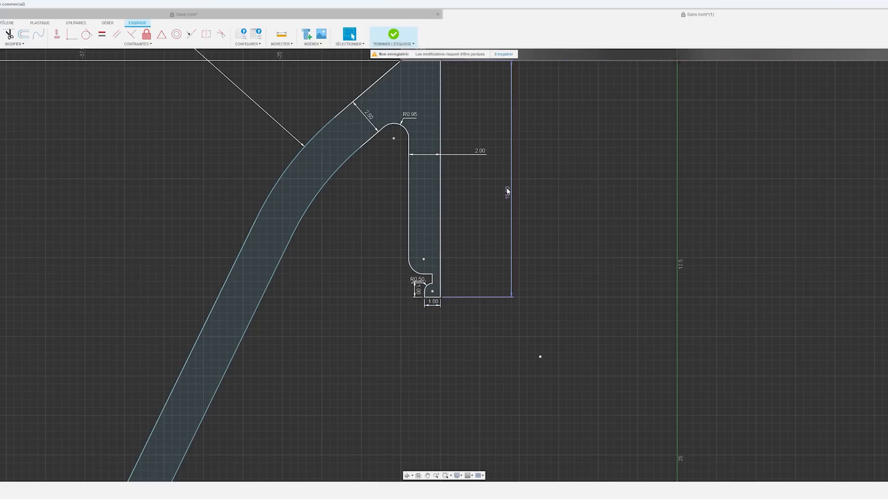
scroll(504, 217, "down", 3)
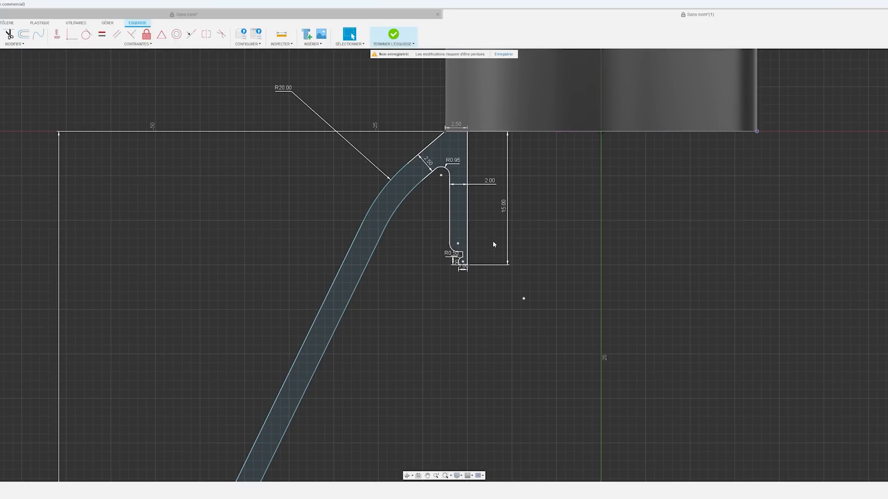
scroll(494, 244, "down", 4)
left_click(398, 337)
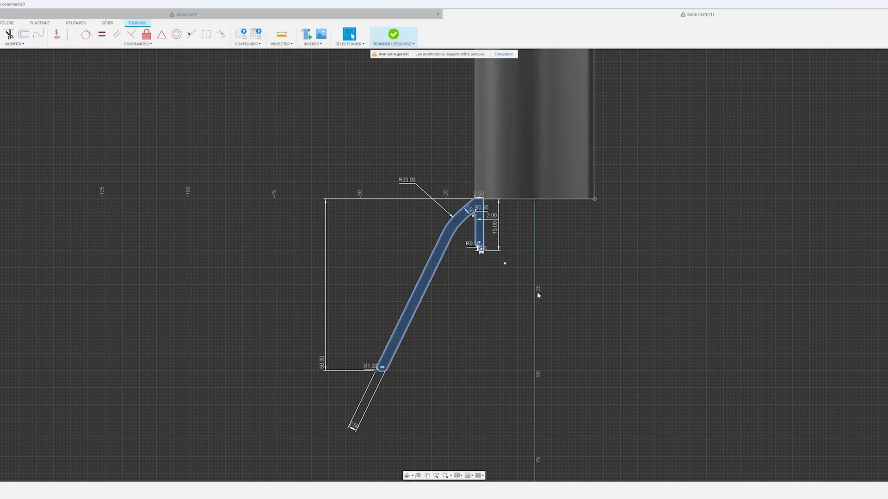
left_click(395, 37)
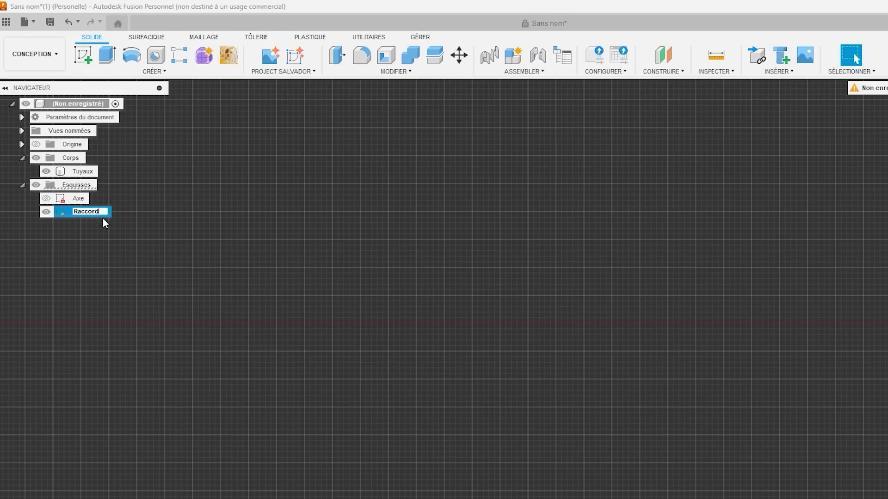
left_click(113, 223)
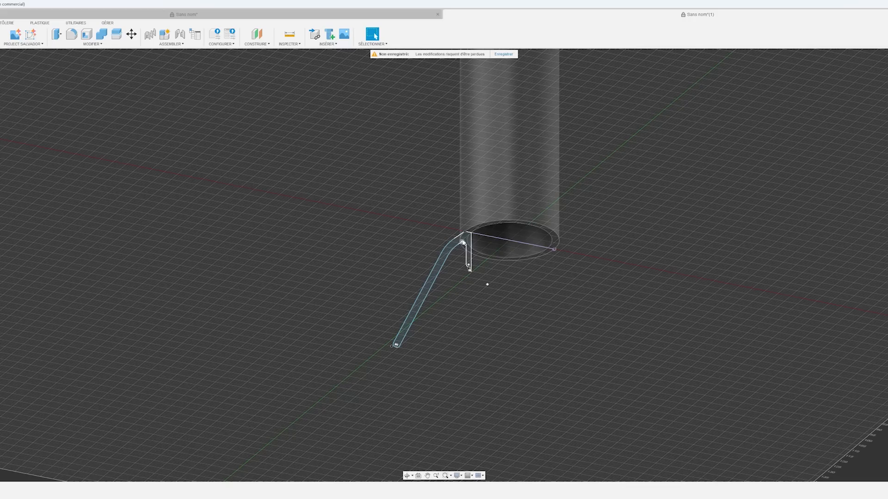
Step: Examine the pipe's open lower end and the adjoining connector profile from several angles
left_click(457, 243)
middle_click_drag(513, 271, 512, 239, "shift")
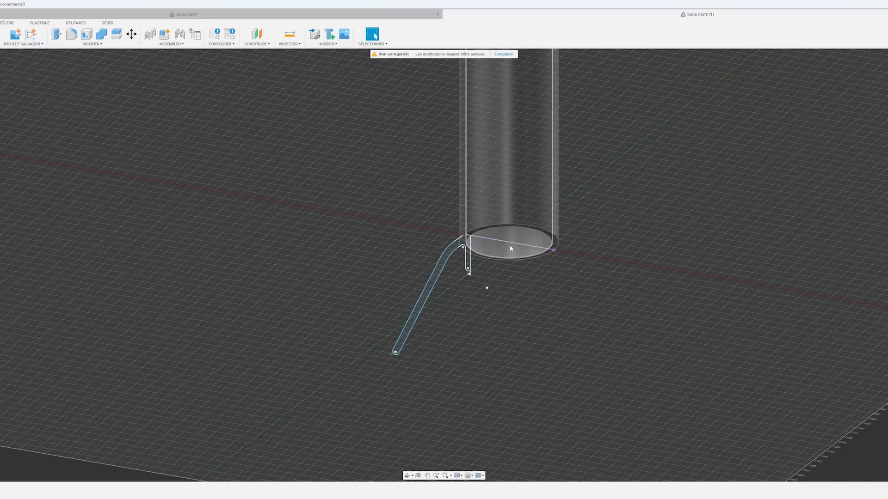
left_click(133, 59)
middle_click_drag(487, 287, 456, 271, "shift")
middle_click_drag(483, 225, 482, 231, "shift")
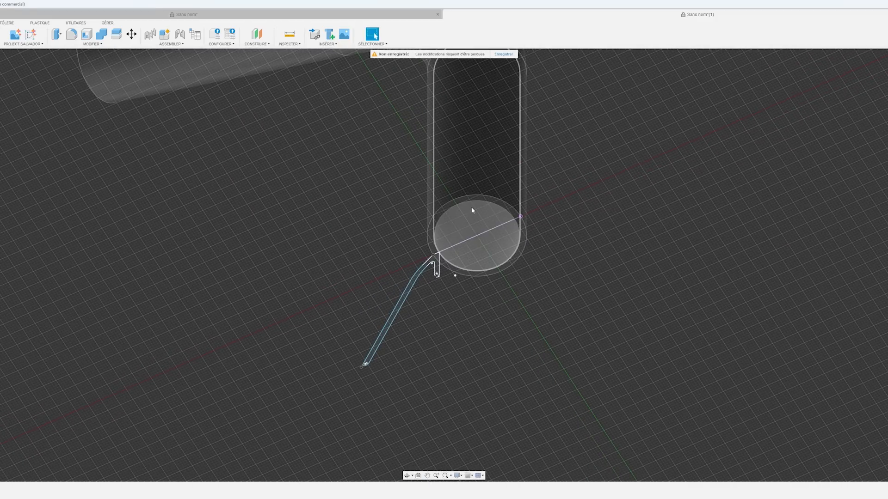
middle_click_drag(403, 232, 424, 251, "shift")
scroll(423, 251, "up", 3)
scroll(424, 251, "up", 1)
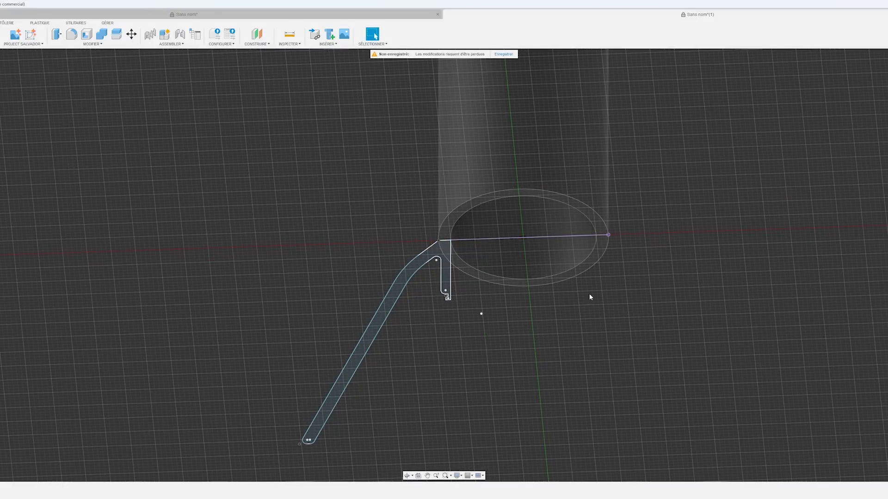
Step: Create a construction axis through the cylindrical inner face at the pipe's lower end
left_click(259, 44)
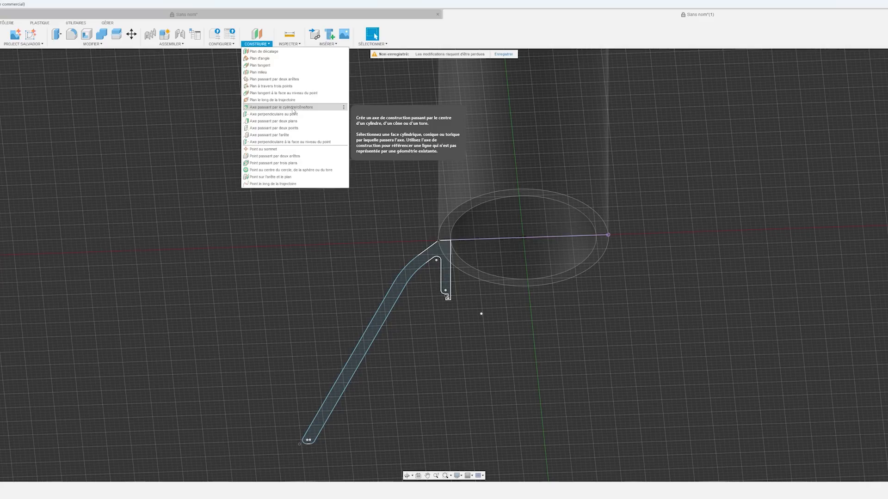
left_click(289, 109)
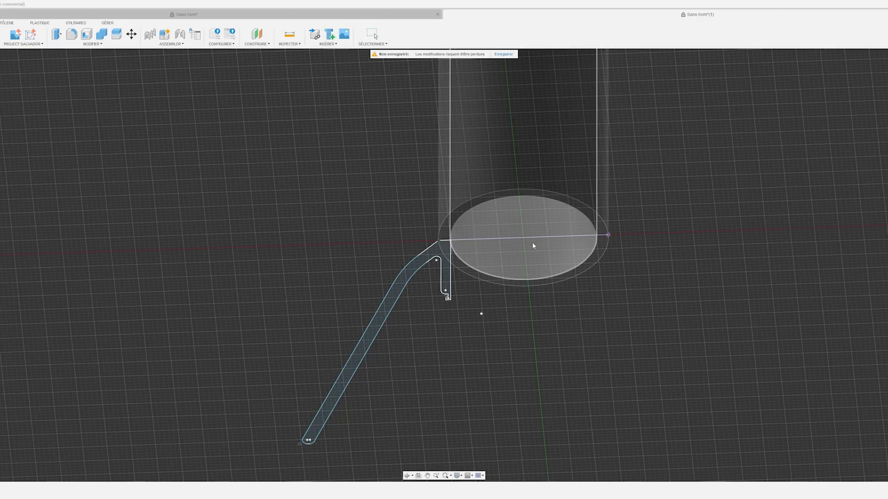
left_click(534, 257)
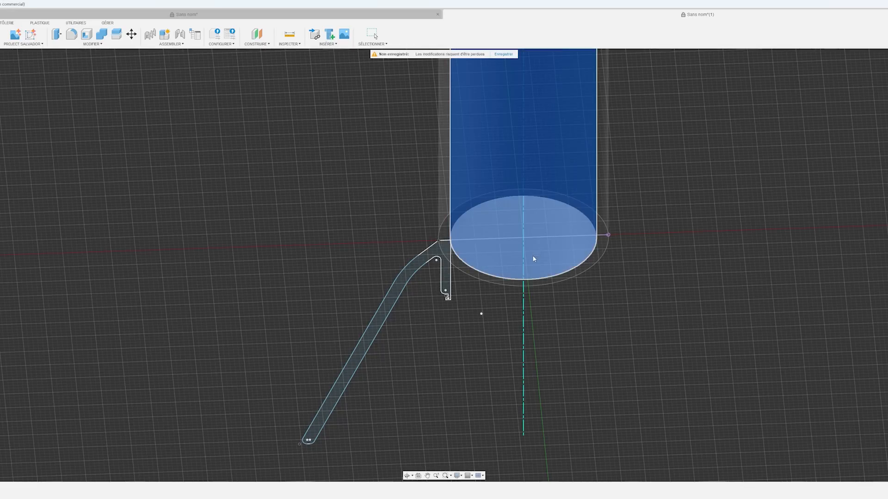
left_click(527, 232)
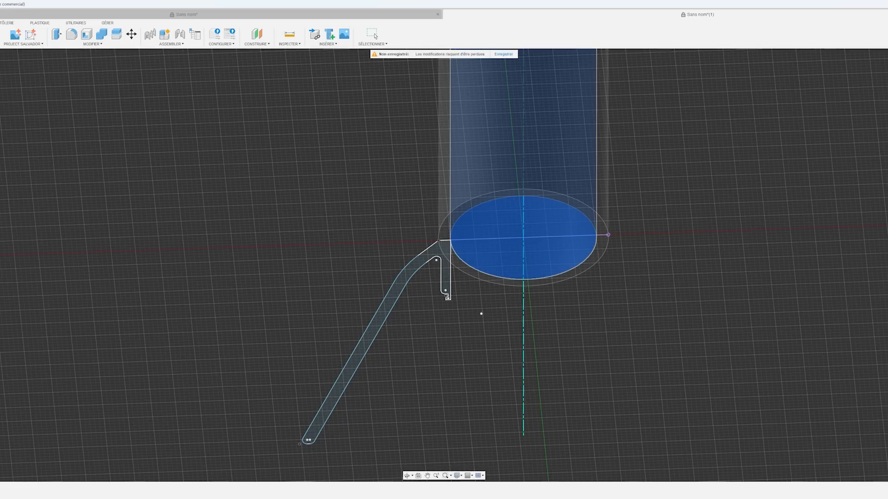
key("Escape")
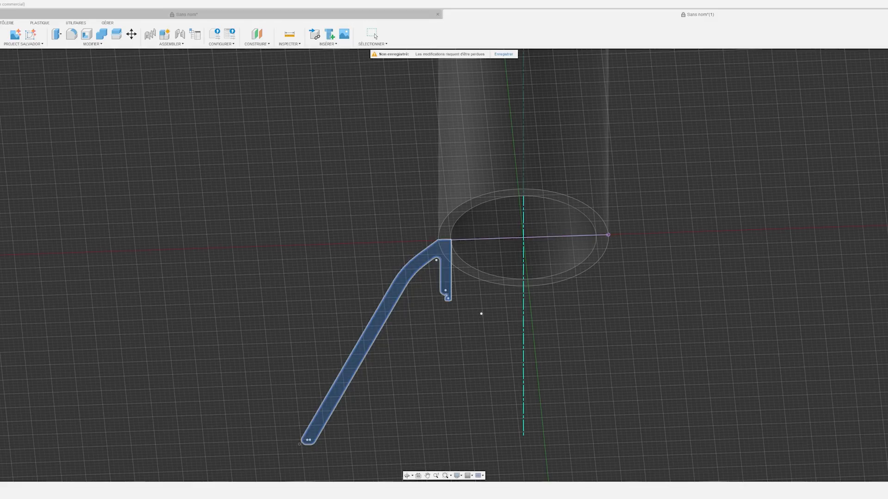
Step: Revolve the connector profile fully around the construction axis with the Complet extent, joining it to the pipe
left_click(523, 280)
scroll(656, 306, "down", 5)
middle_click_drag(656, 306, 783, 279, "shift")
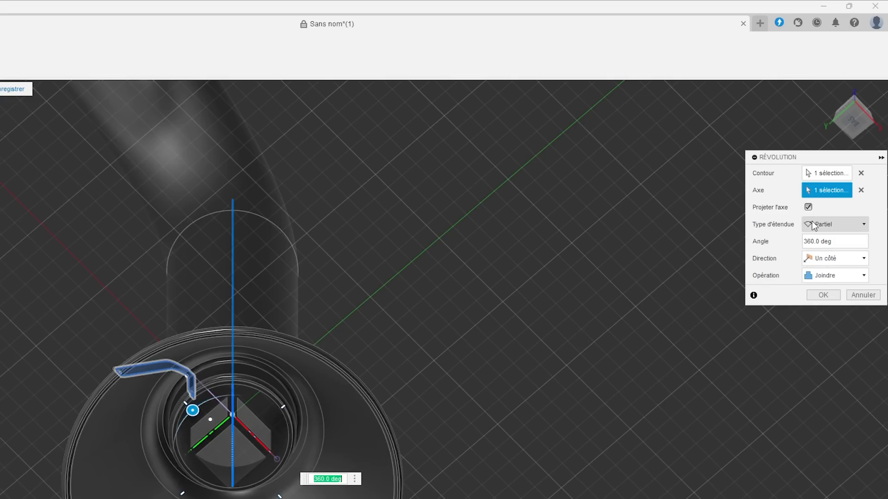
left_click(827, 228)
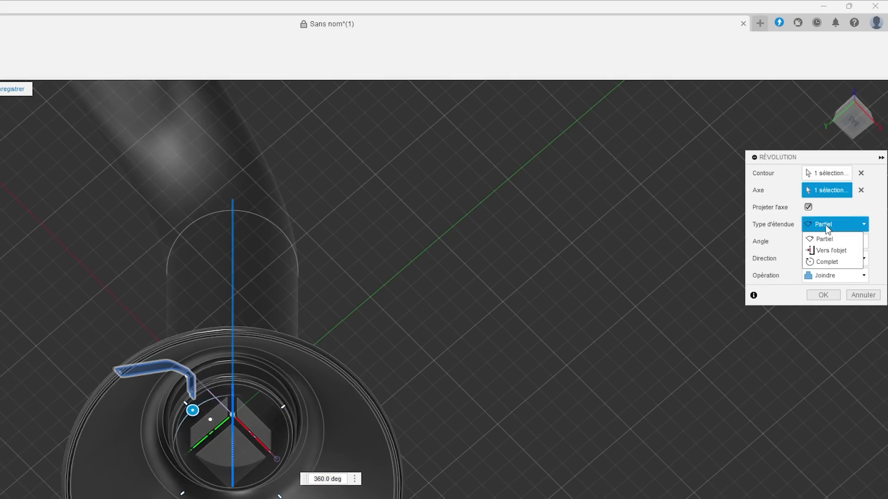
left_click(826, 259)
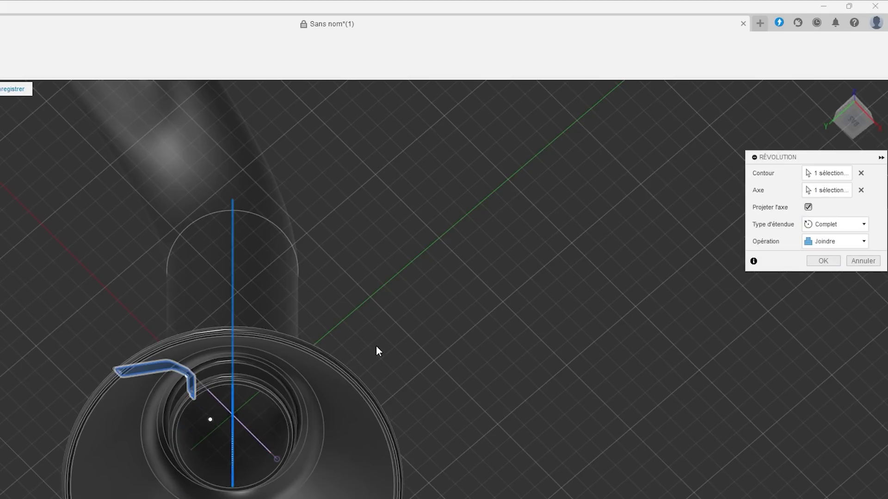
middle_click_drag(451, 345, 440, 369, "shift")
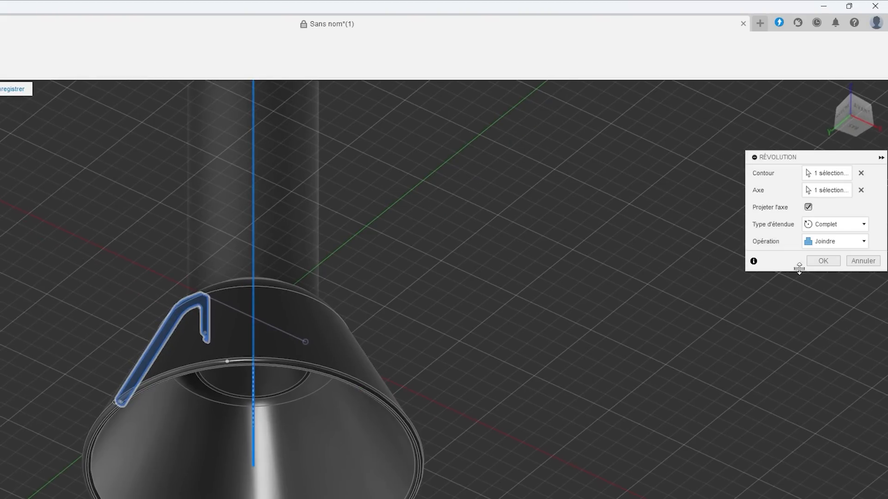
left_click(826, 260)
Step: Hide the construction axis that runs through the pipe's lower end
scroll(207, 453, "up", 3)
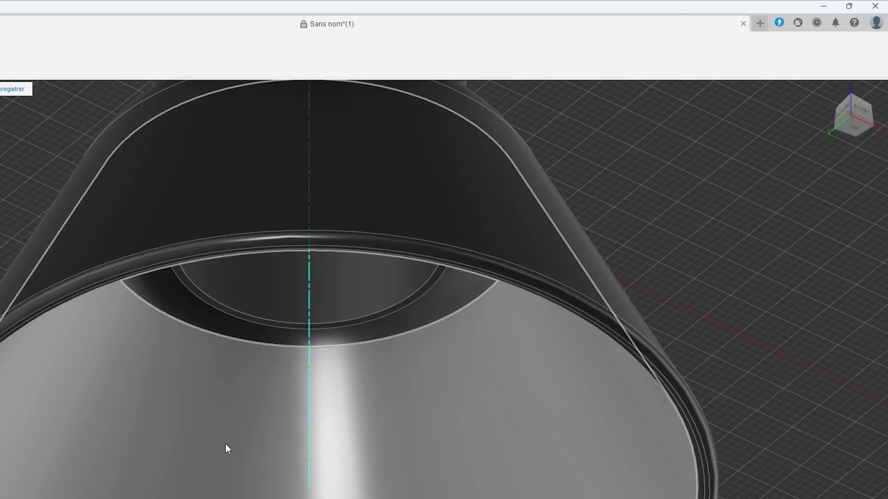
scroll(677, 156, "up", 5)
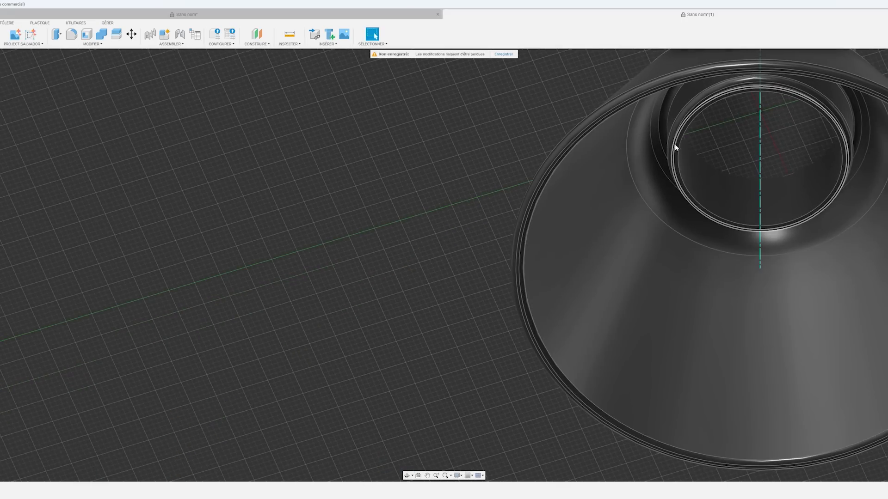
scroll(774, 206, "down", 2)
scroll(775, 209, "down", 5)
middle_click_drag(775, 229, 834, 228, "shift")
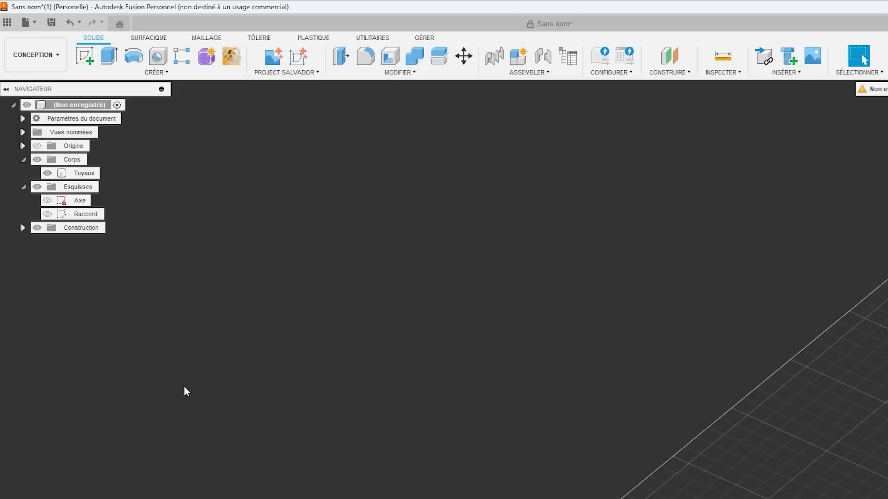
left_click(23, 228)
left_click(47, 242)
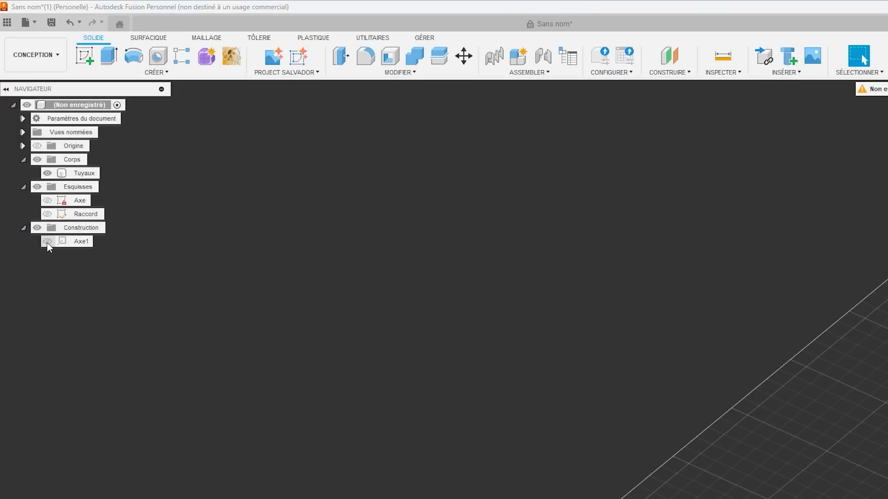
left_click(23, 228)
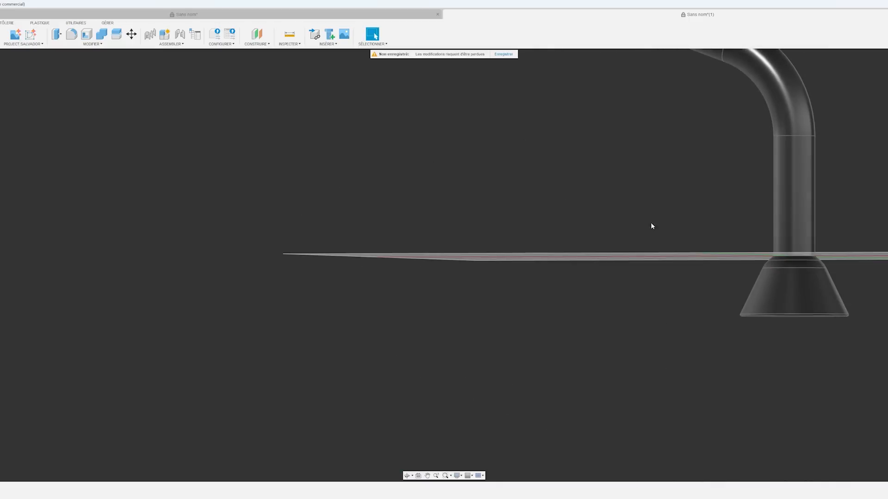
Step: Examine the bent pipe and its flared connector as a whole from several angles
middle_click_drag(651, 224, 568, 332)
scroll(570, 298, "down", 3)
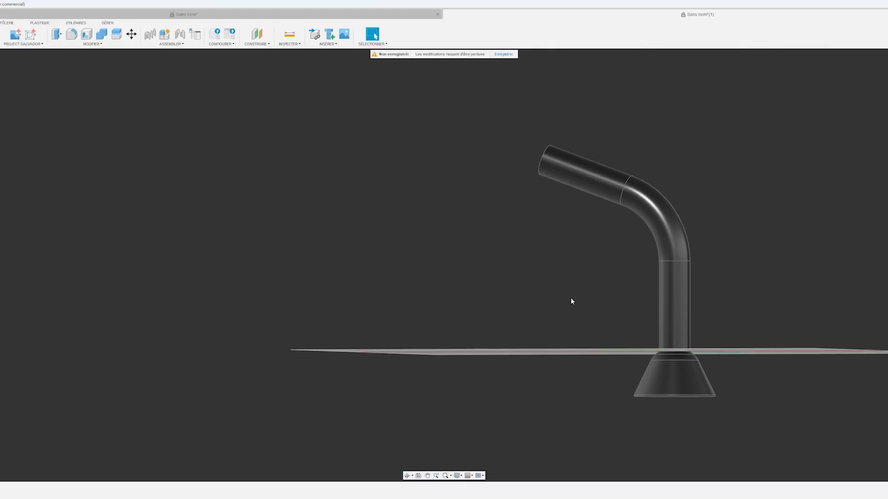
middle_click_drag(573, 299, 526, 312, "shift")
middle_click_drag(761, 268, 684, 269, "shift")
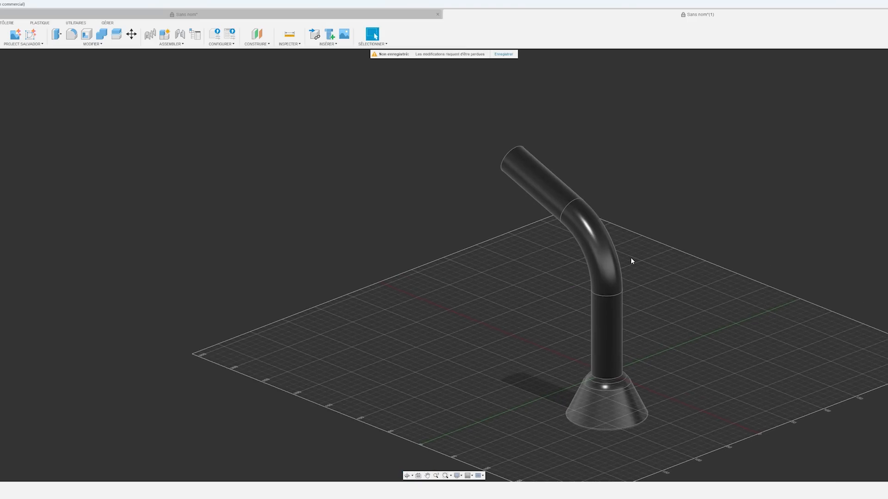
middle_click_drag(481, 219, 525, 214, "shift")
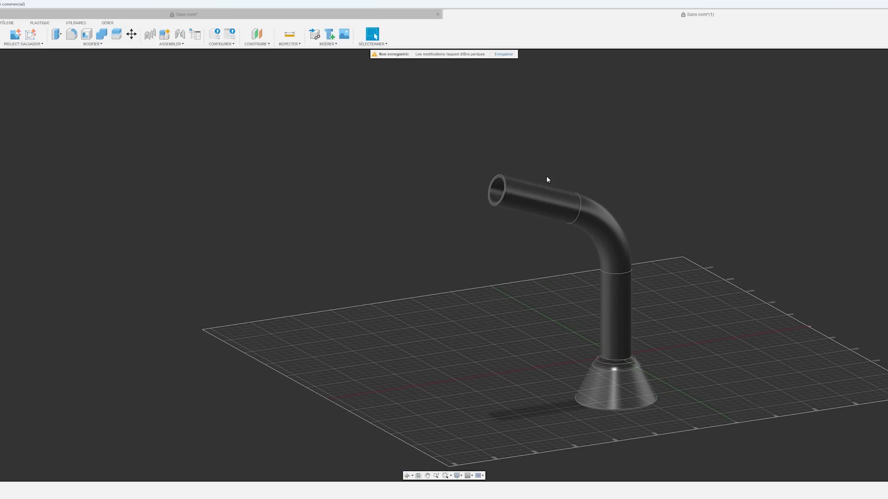
middle_click_drag(521, 225, 578, 218, "shift")
left_click(374, 35)
middle_click_drag(544, 257, 519, 258, "shift")
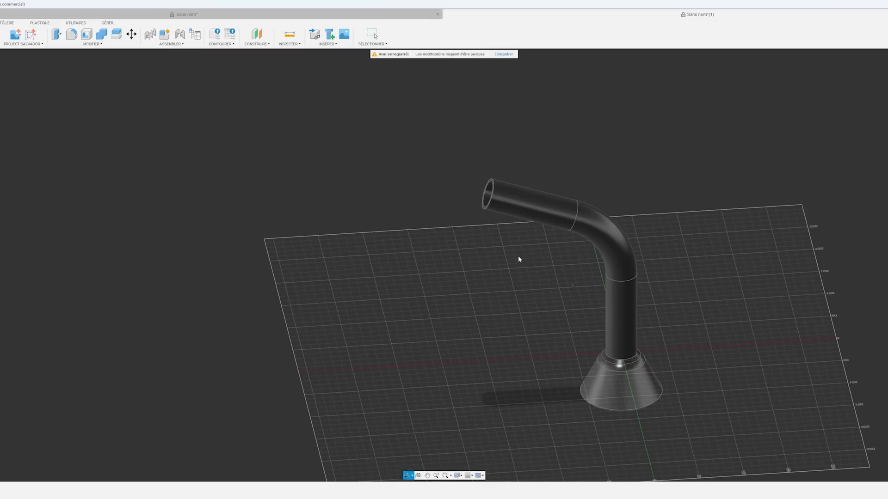
middle_click_drag(475, 197, 523, 244, "shift")
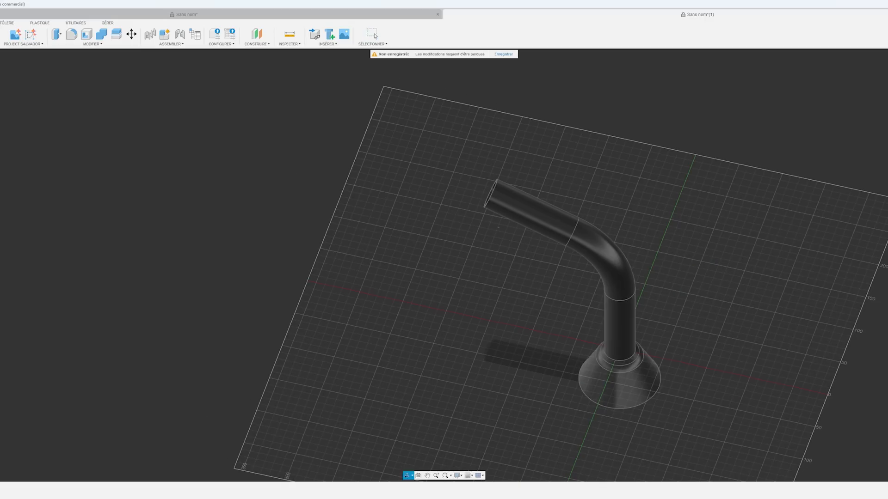
middle_click_drag(453, 218, 485, 221, "shift")
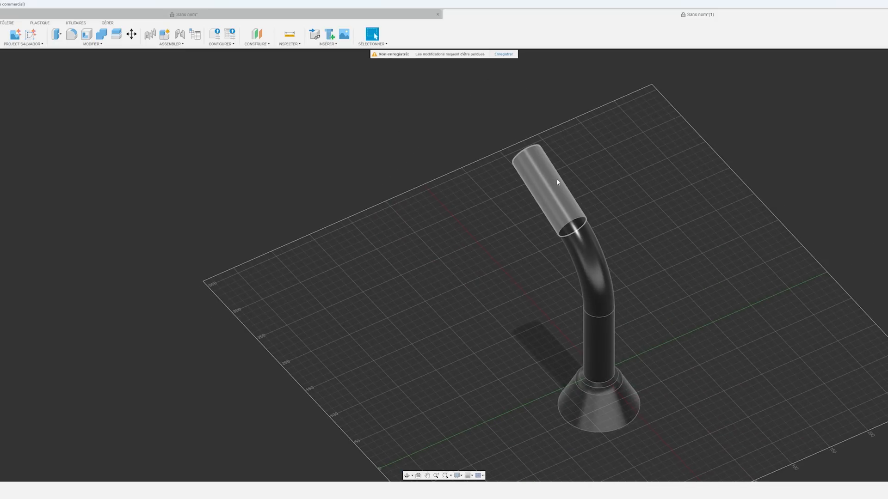
Step: Create a construction plane tangent to the outer cylindrical face of the pipe's upper section, along its top side
middle_click_drag(560, 196, 659, 176, "shift")
middle_click_drag(468, 213, 479, 218, "shift")
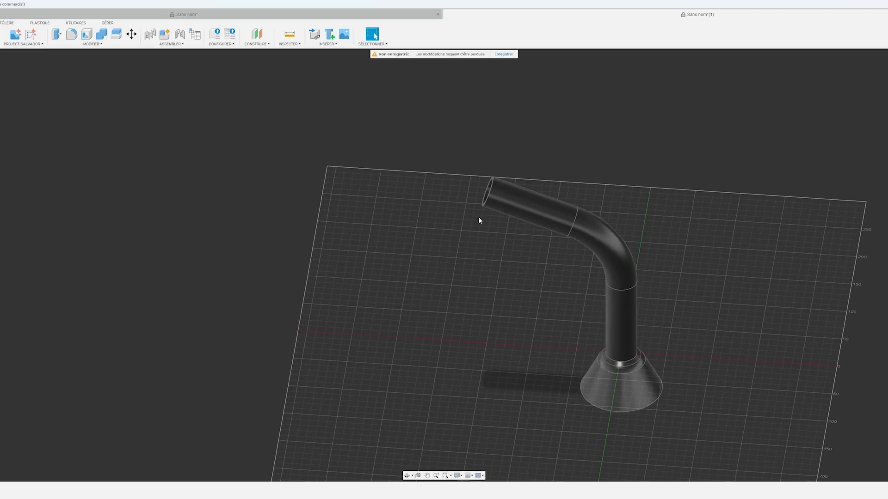
left_click(263, 45)
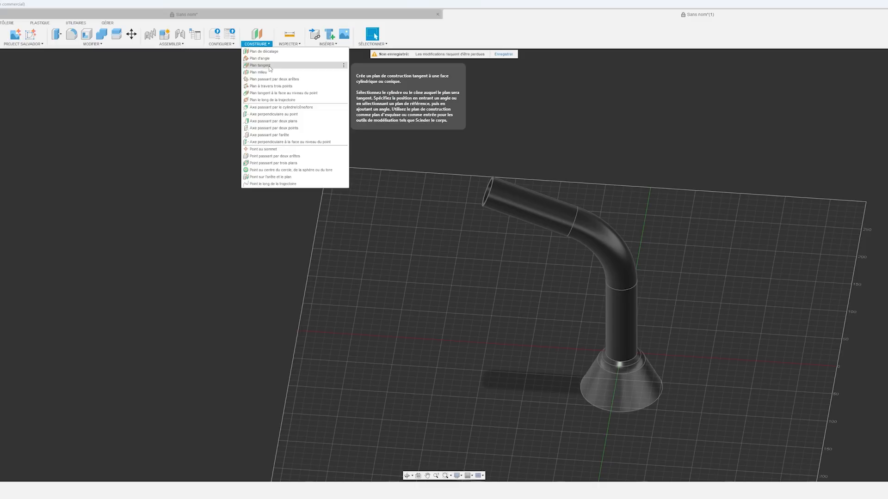
left_click(270, 66)
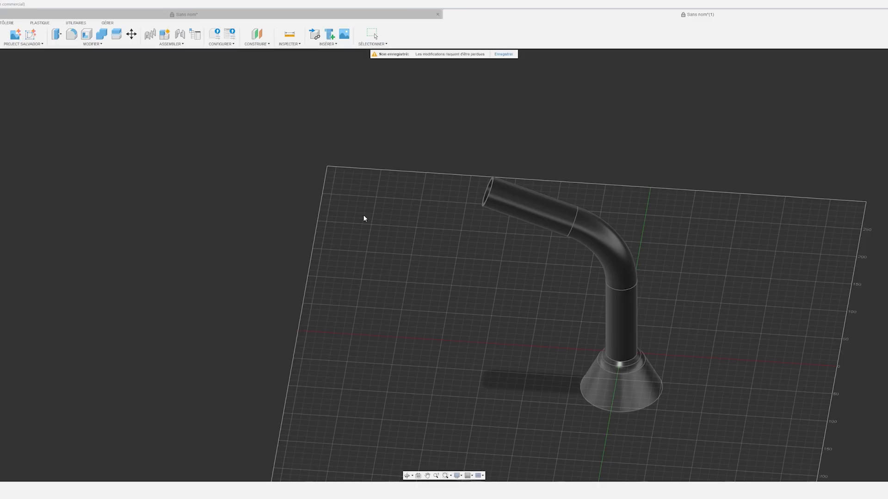
left_click(530, 205)
middle_click_drag(450, 314, 490, 319, "shift")
middle_click_drag(553, 164, 574, 186, "shift")
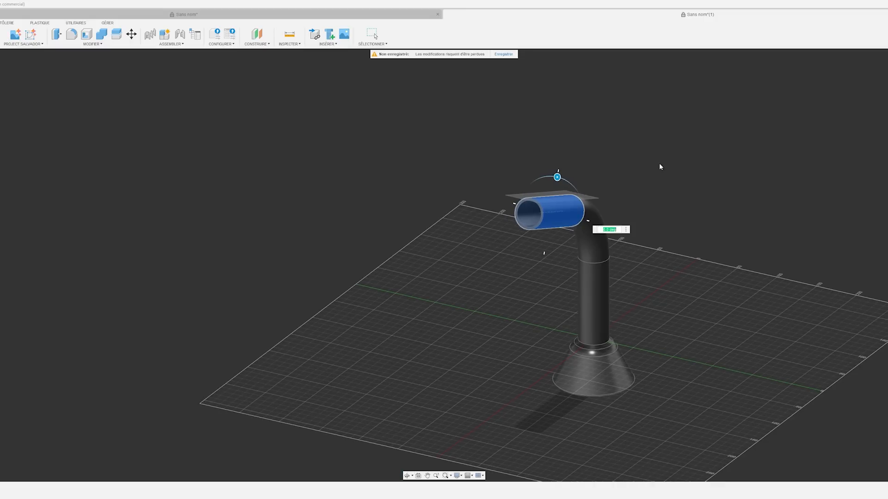
mouse_move(557, 177)
left_mouse_down()
mouse_move(576, 187)
mouse_move(557, 177)
left_mouse_up()
middle_click_drag(563, 225, 518, 213, "shift")
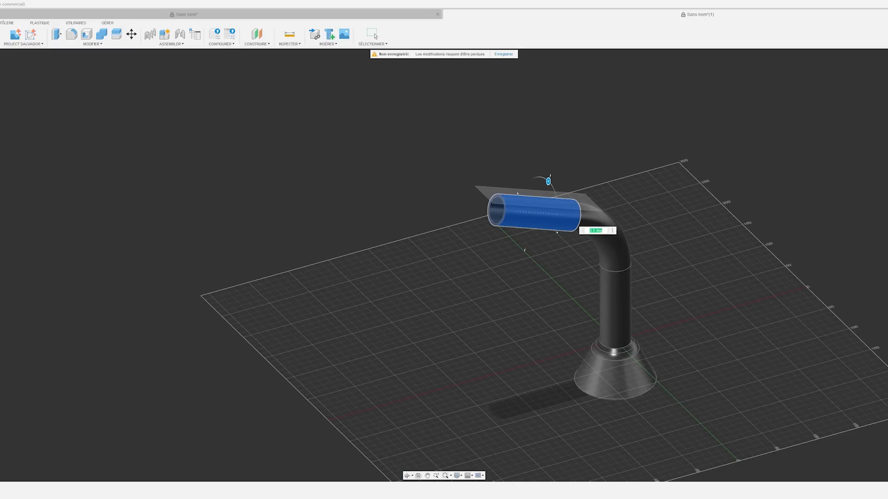
key("Return")
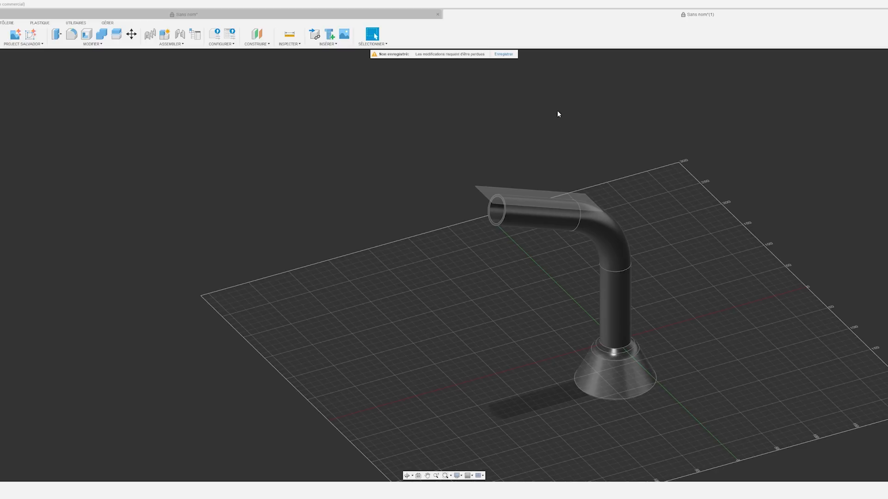
Step: Start a sketch on the tangent construction plane above the pipe's upper section
left_click(531, 197)
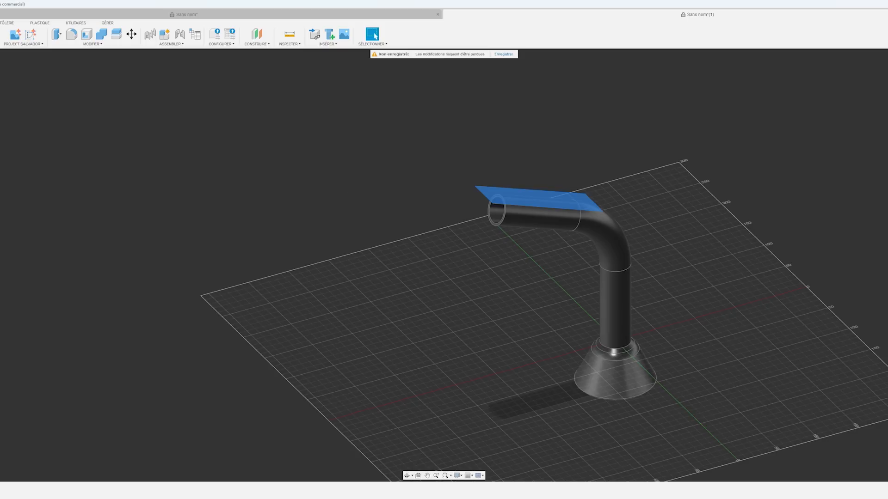
left_click(421, 186)
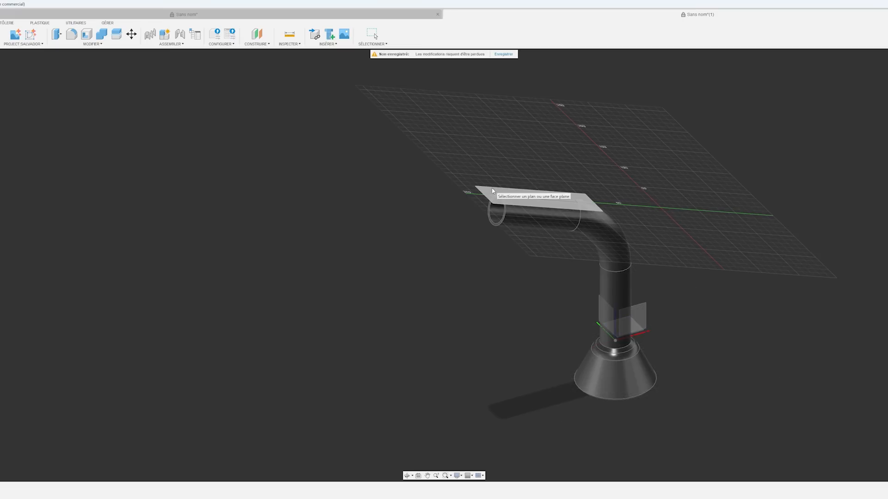
left_click(493, 191)
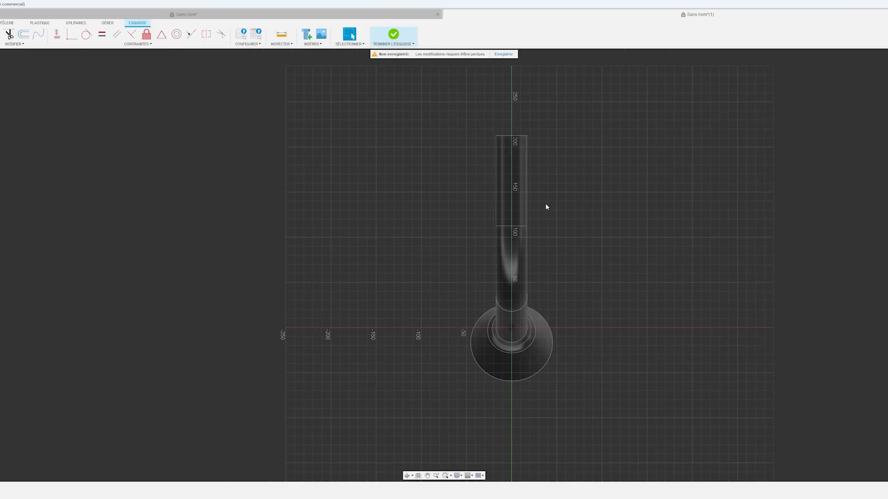
mouse_move(546, 207)
middle_mouse_down()
mouse_move(570, 236)
mouse_move(485, 302)
middle_mouse_up()
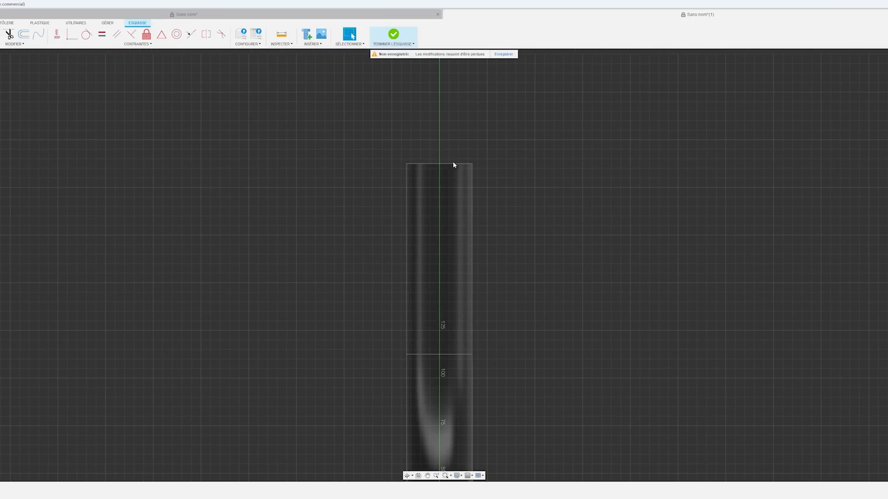
scroll(496, 296, "down", 3)
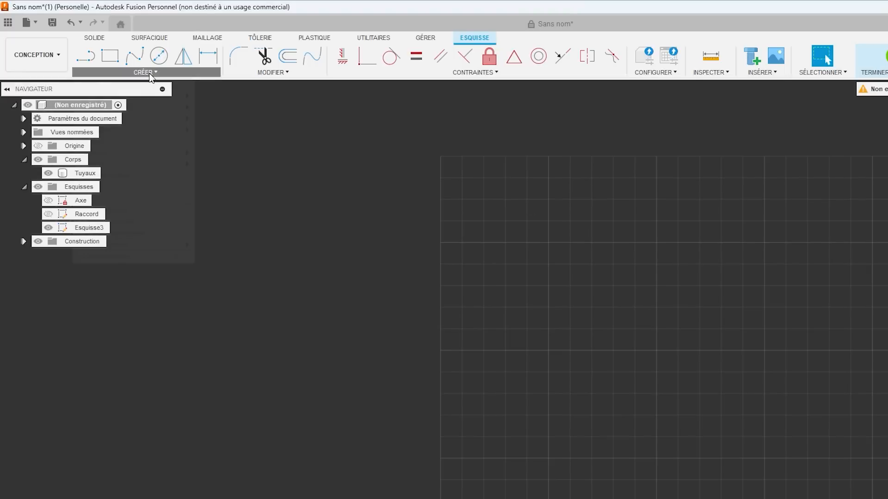
Step: Draw a centre rectangle about 20 mm wide and 60 mm long, centred on the pipe's axis in the upper section
left_click(145, 73)
mouse_move(146, 101)
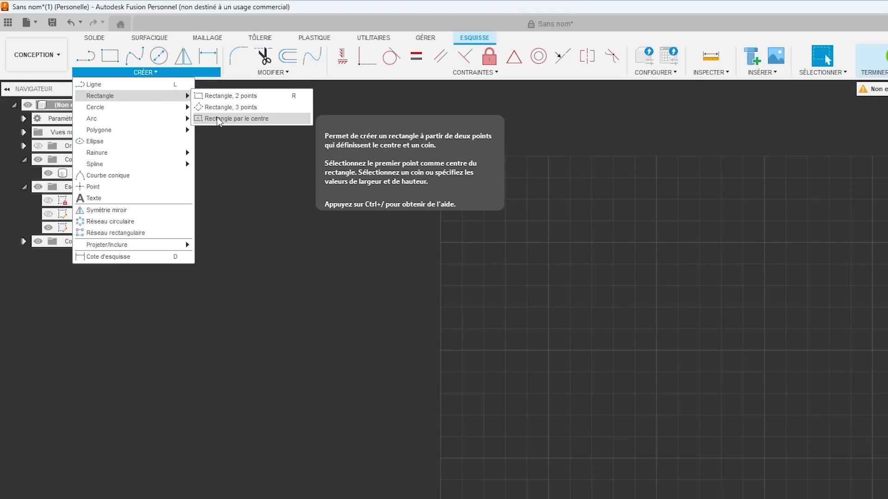
left_click(234, 118)
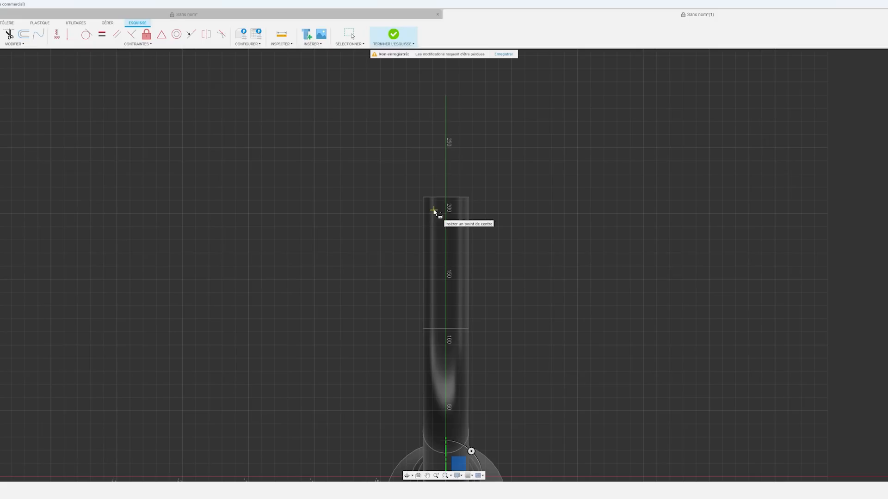
left_click(446, 279)
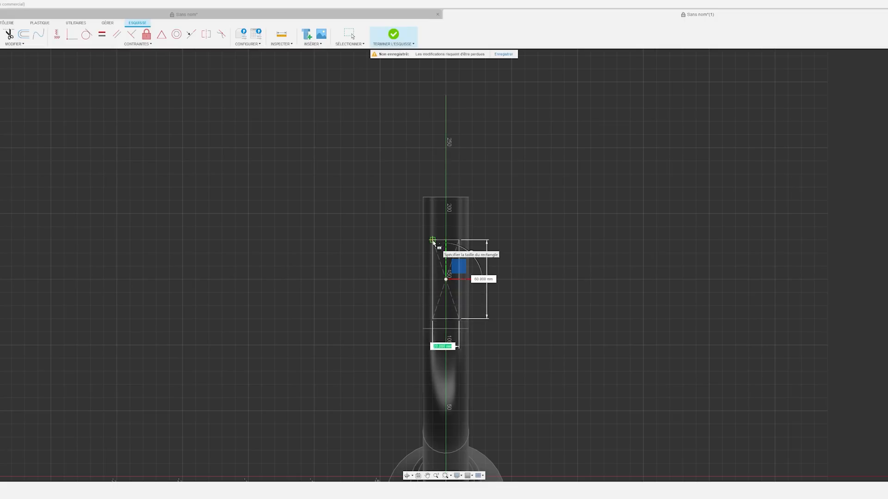
left_click(432, 240)
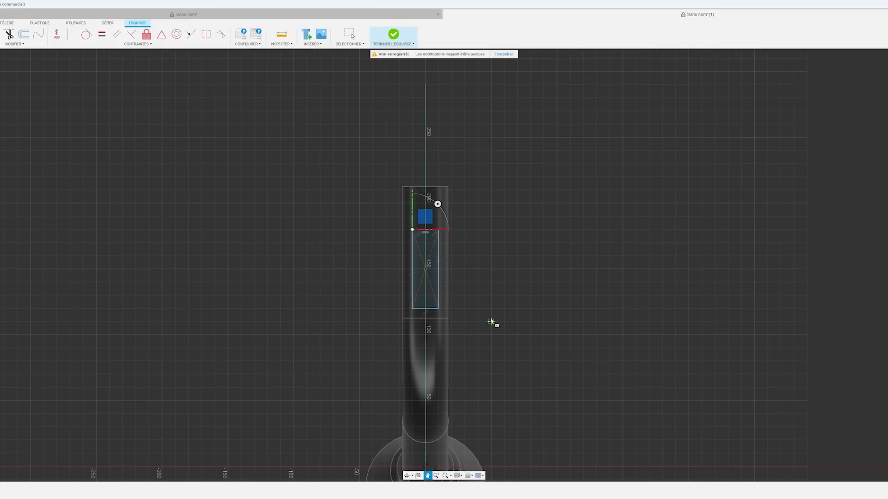
Step: Dimension the rectangle's long side at 60 mm
left_click(1, 34)
left_click(440, 262)
left_click(458, 262)
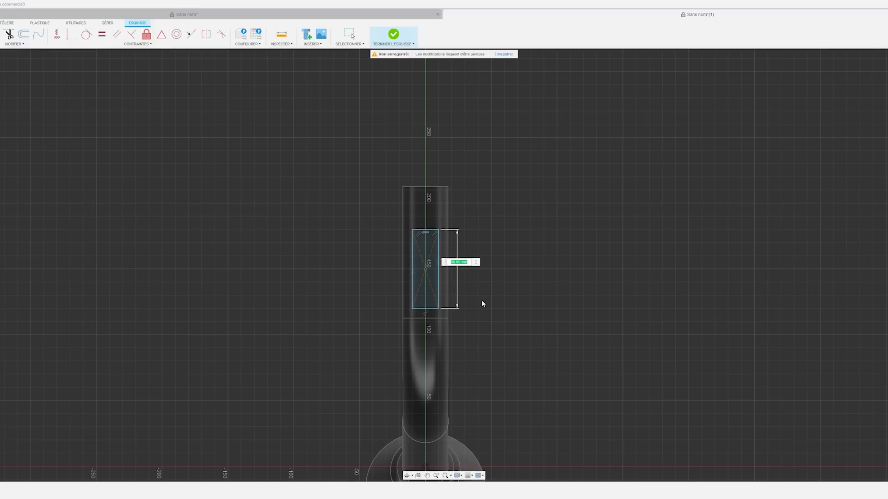
key("Return")
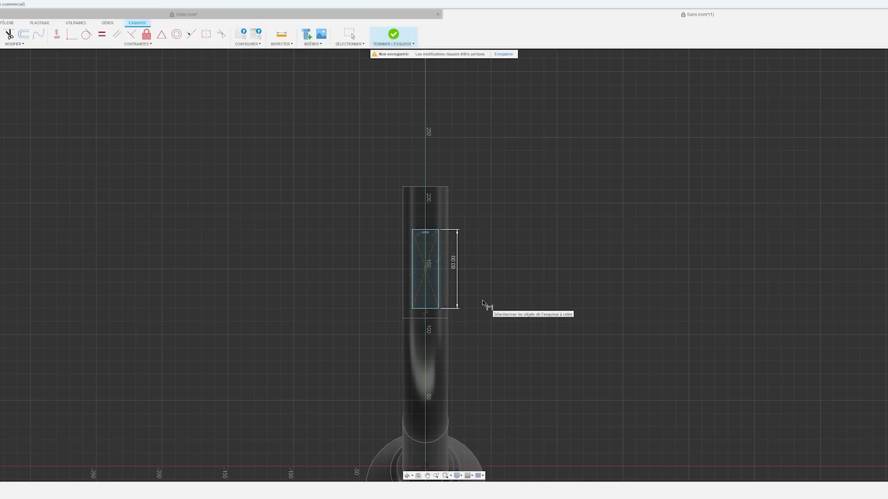
key("Escape")
Step: Round the rectangle's two corners nearest the pipe bend with 8 mm sketch fillets
scroll(451, 292, "up", 3)
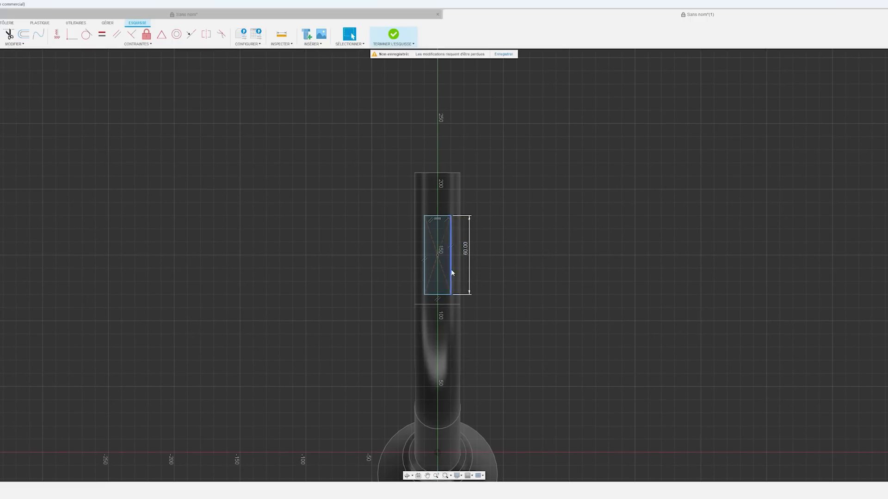
left_click(239, 58)
scroll(391, 257, "up", 2)
scroll(392, 259, "up", 2)
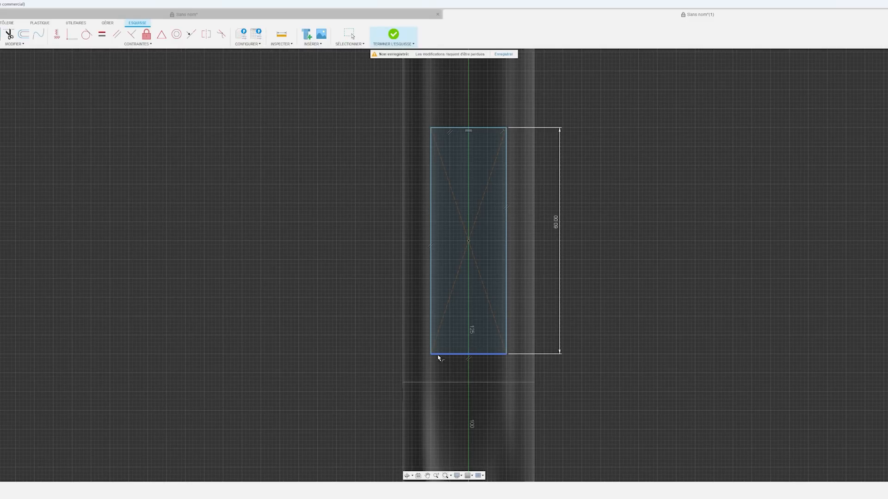
left_click(430, 340)
left_click(430, 338)
left_click(494, 355)
left_click(507, 340)
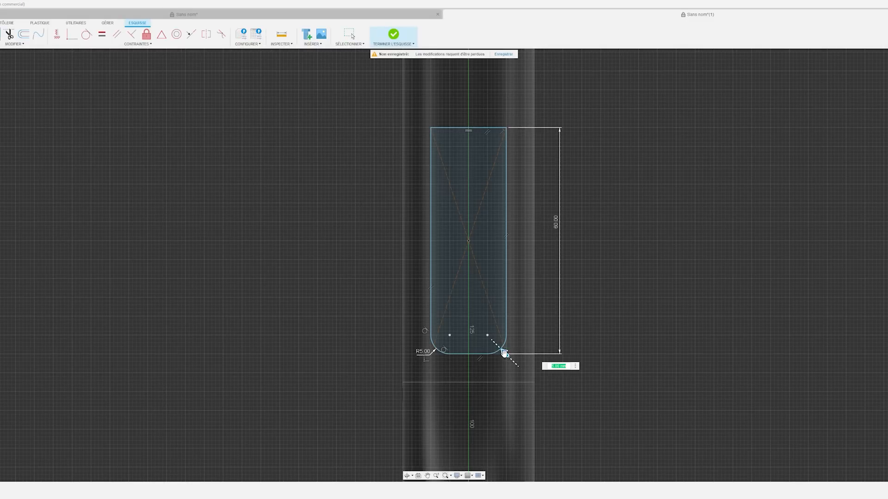
left_click_drag(507, 359, 502, 350)
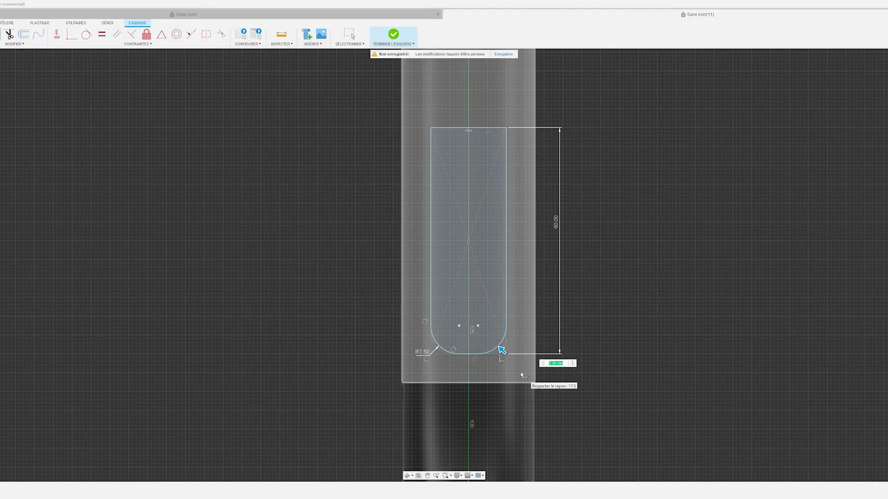
type("8")
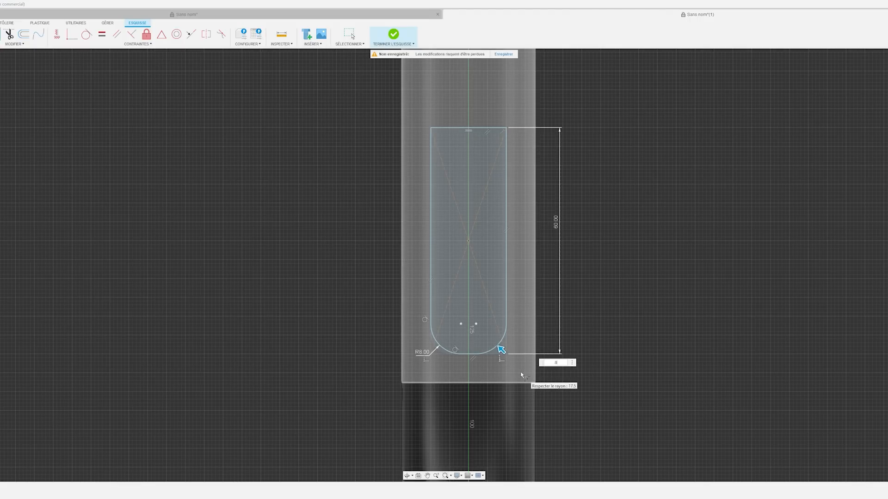
key("Return")
scroll(468, 379, "down", 2)
scroll(470, 383, "down", 1)
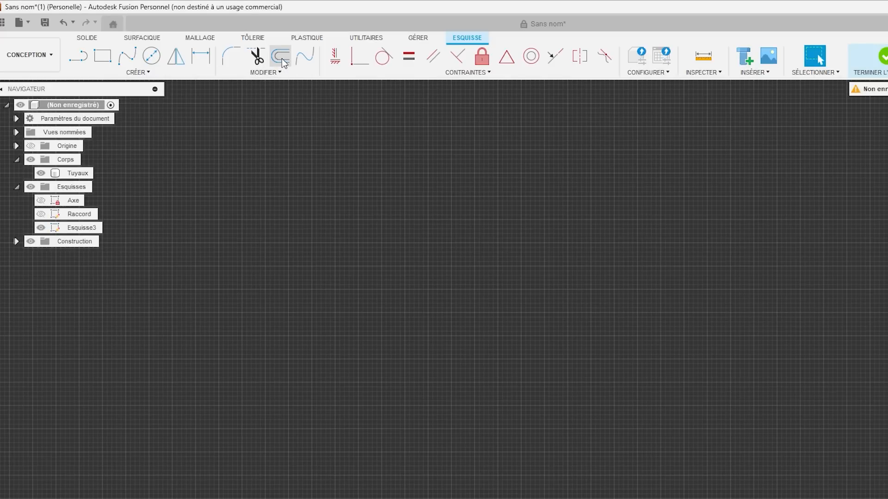
Step: Offset the rounded rectangle's outline 1.5 mm inward
left_click(282, 59)
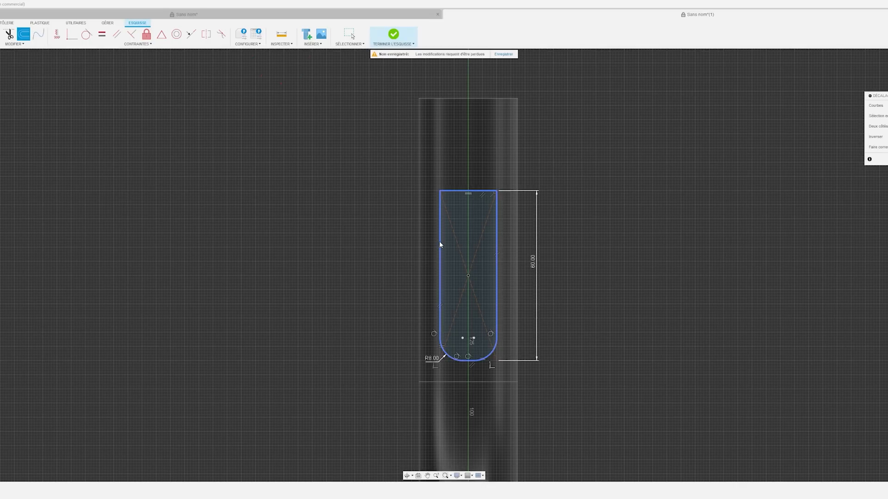
left_click(441, 241)
left_click_drag(443, 242, 444, 242)
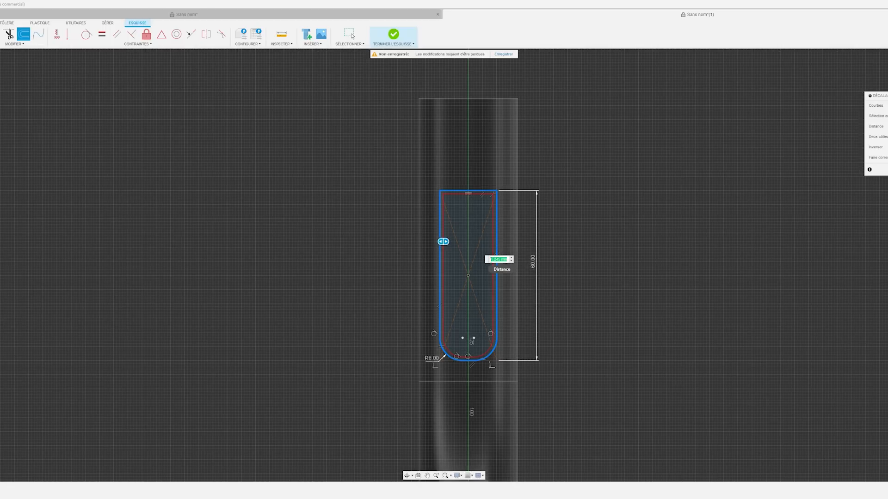
left_click_drag(491, 260, 502, 260)
type("1")
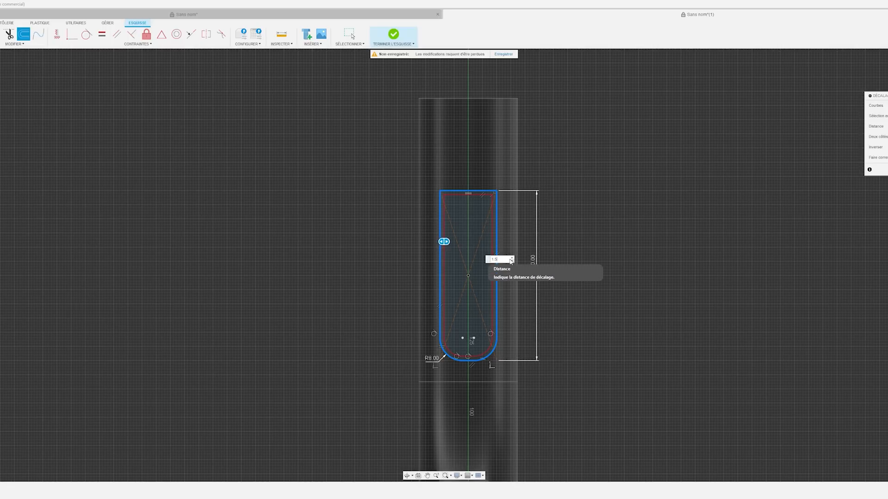
type(".5")
key("Return")
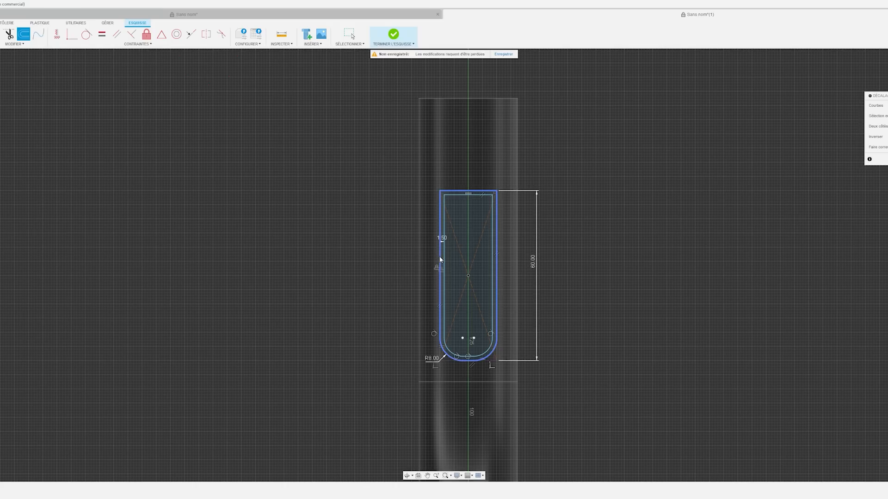
Step: Offset the original rounded rectangle 1.5 mm outward to add an outer outline
left_click(440, 260)
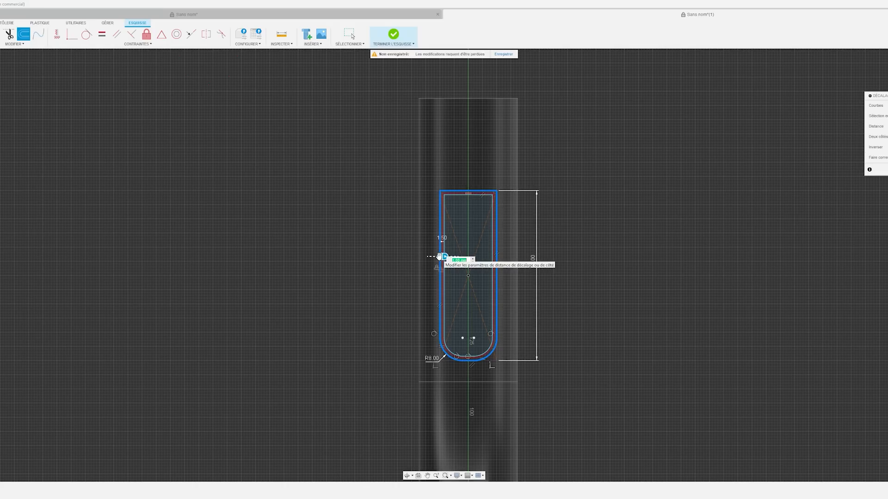
left_click_drag(433, 257, 433, 257)
left_click(485, 274)
left_click(484, 274)
double_click(484, 274)
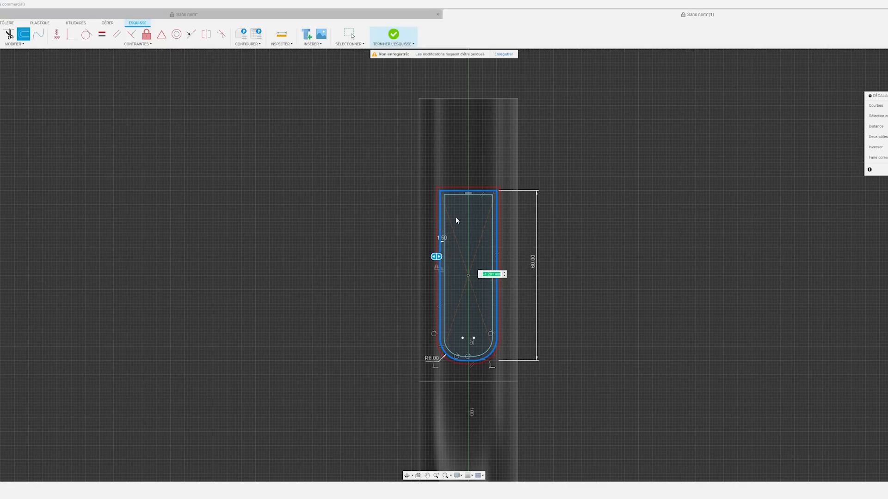
left_click_drag(436, 256, 443, 257)
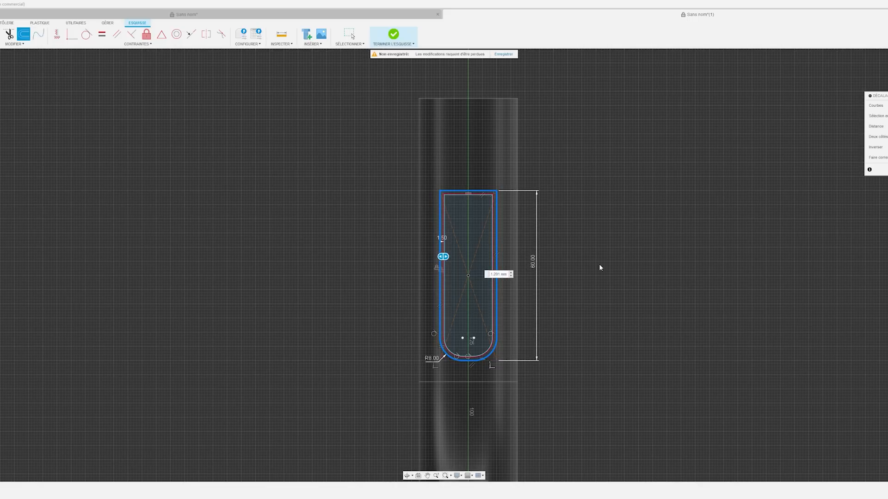
left_click_drag(491, 274, 515, 277)
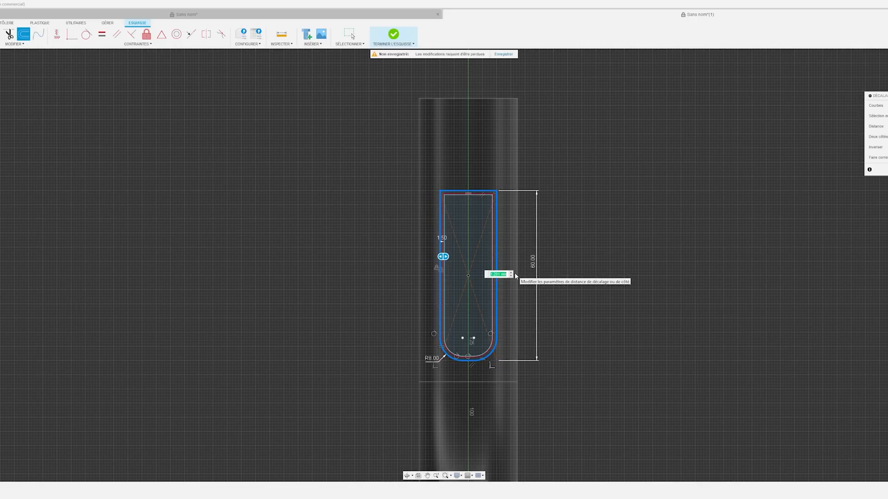
type("-1.201 mm")
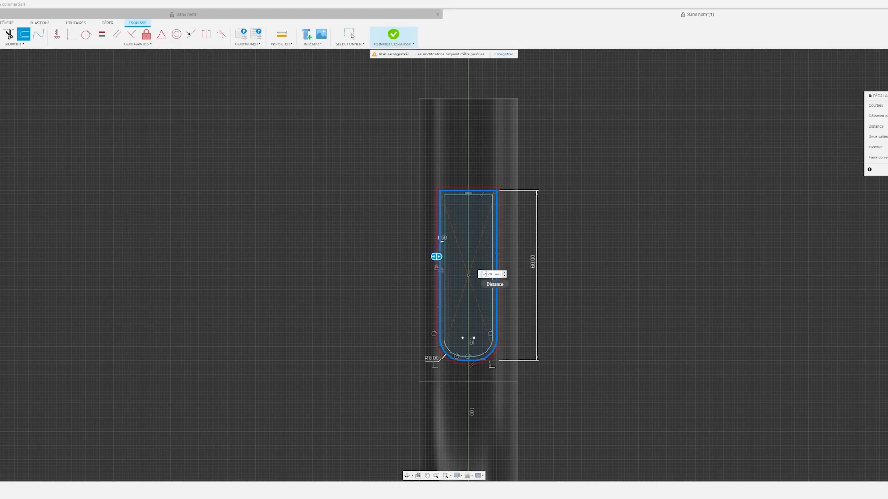
double_click(484, 275)
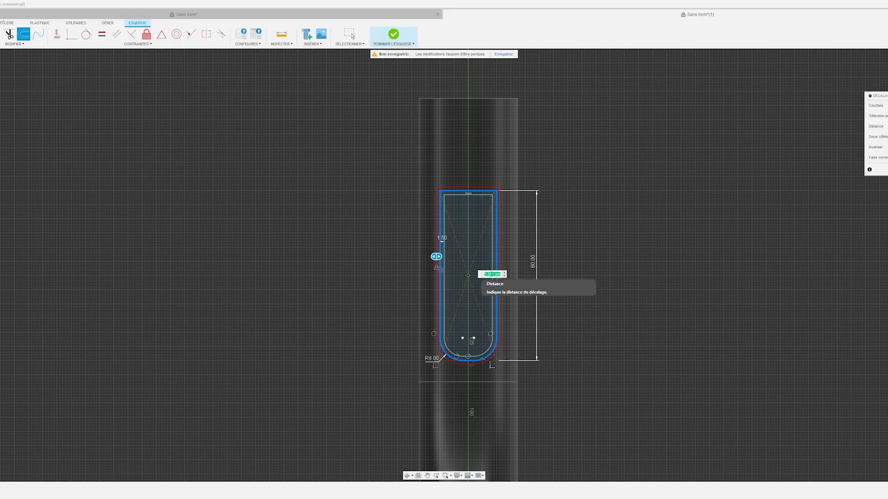
type("-1.5")
key("Return")
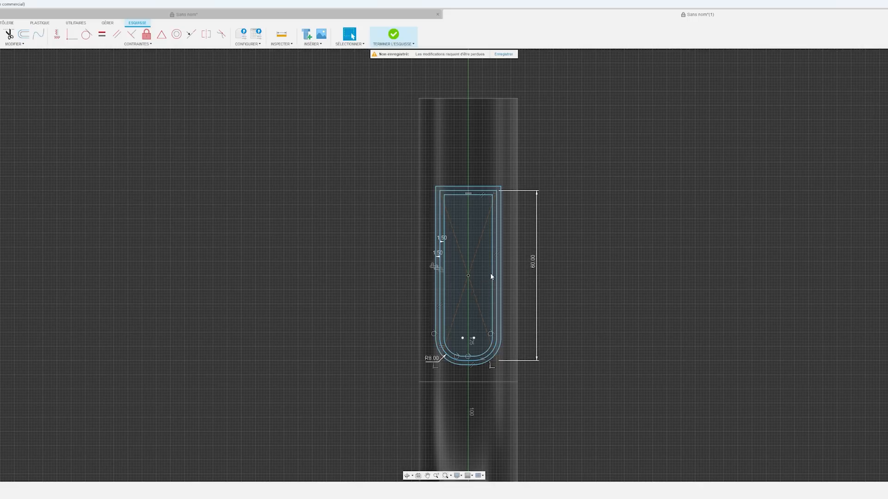
scroll(449, 259, "up", 5)
left_click(432, 250)
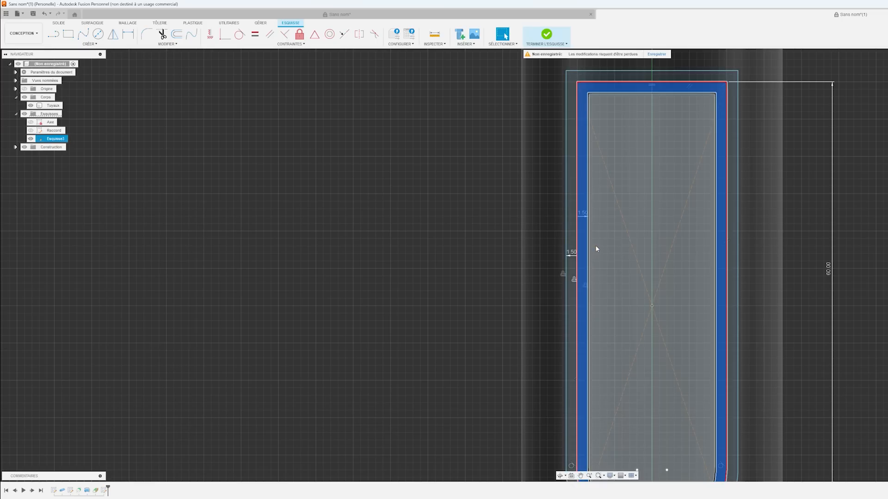
left_click(611, 290)
scroll(611, 291, "down", 4)
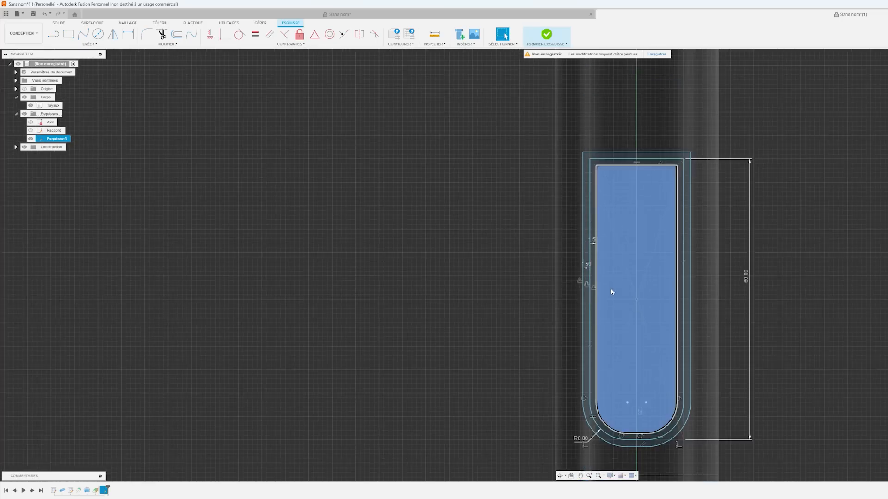
Step: Finish the rounded-rectangle sketch and rename it Entrée
left_click(547, 37)
double_click(56, 139)
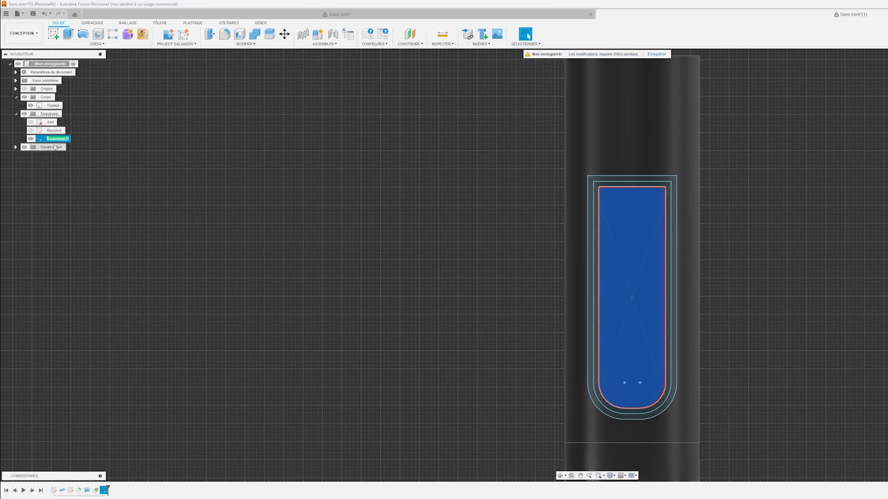
type("Entr")
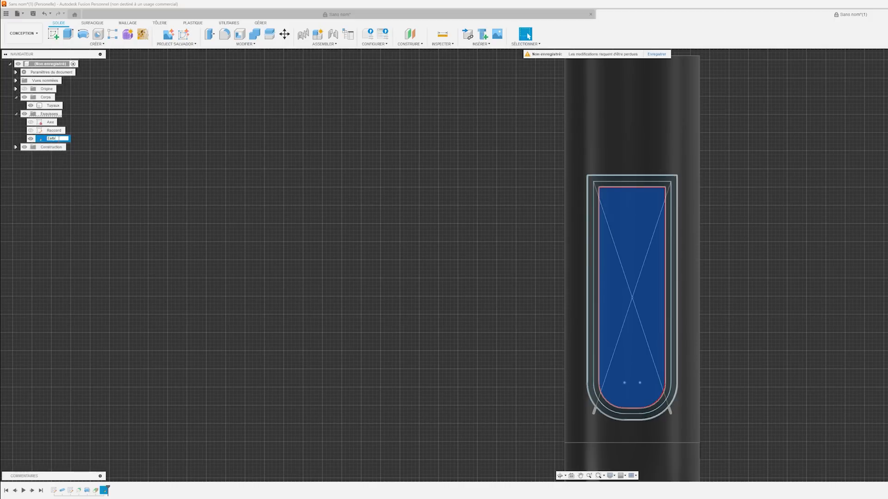
key("Return")
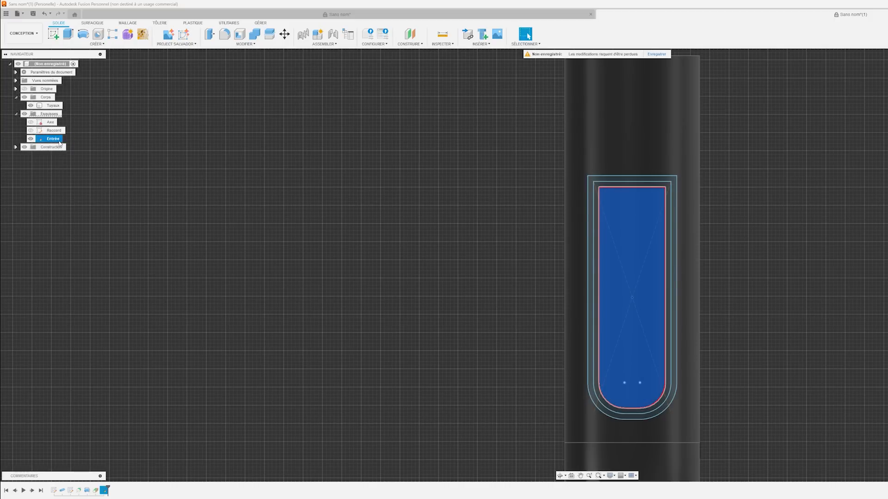
key("Escape")
key("F6")
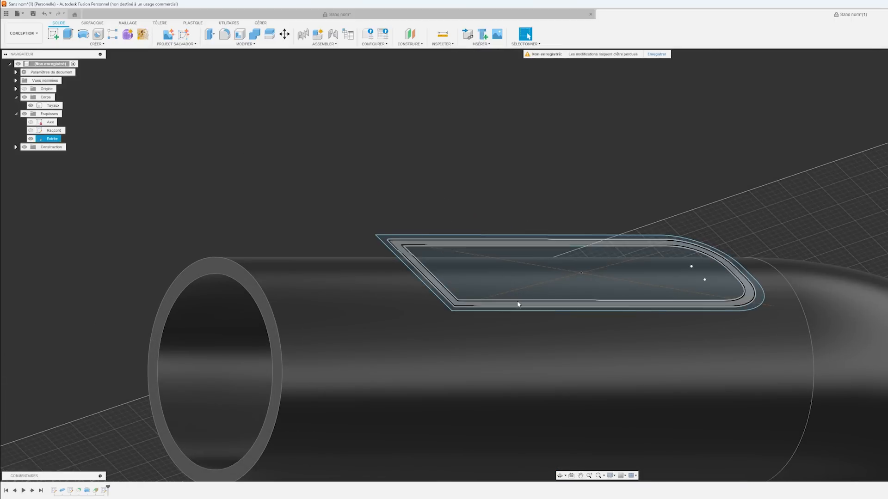
scroll(518, 307, "up", 4)
left_click(517, 307)
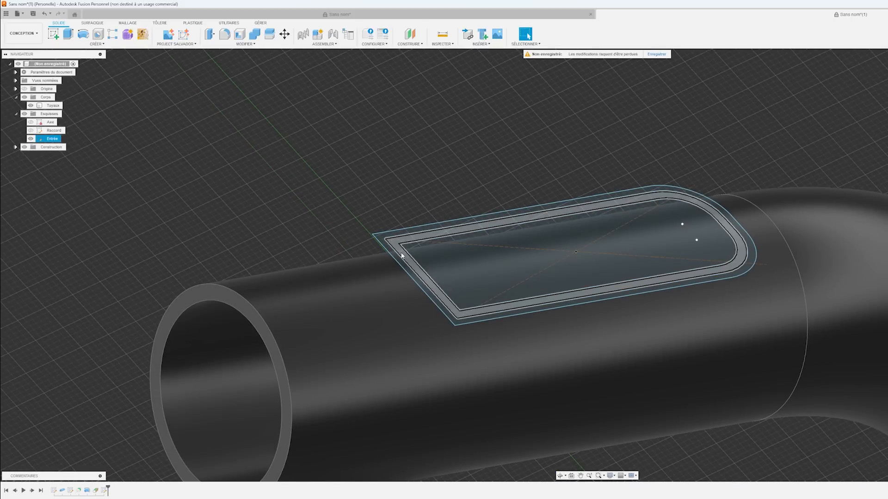
left_click(387, 242)
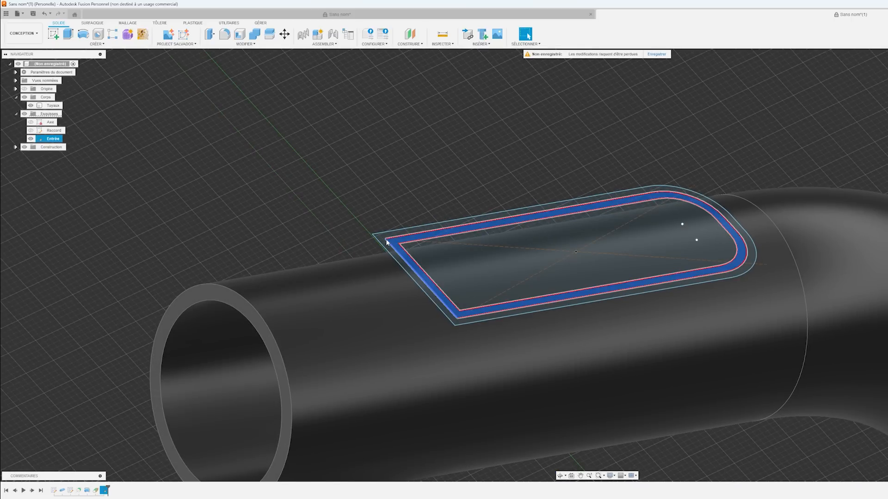
left_click(389, 243)
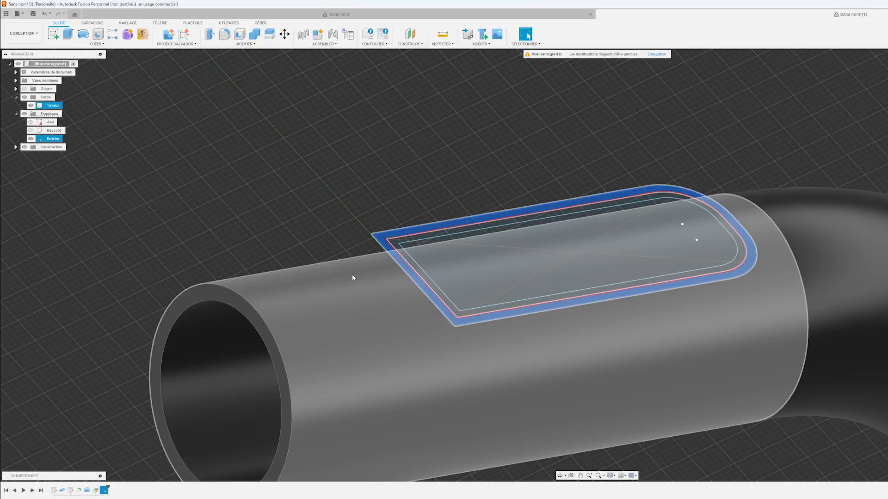
left_click(97, 44)
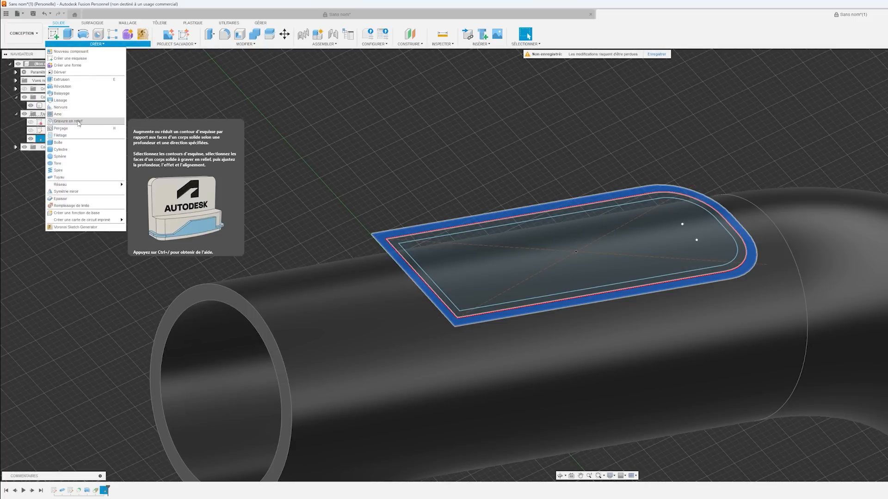
left_click(325, 129)
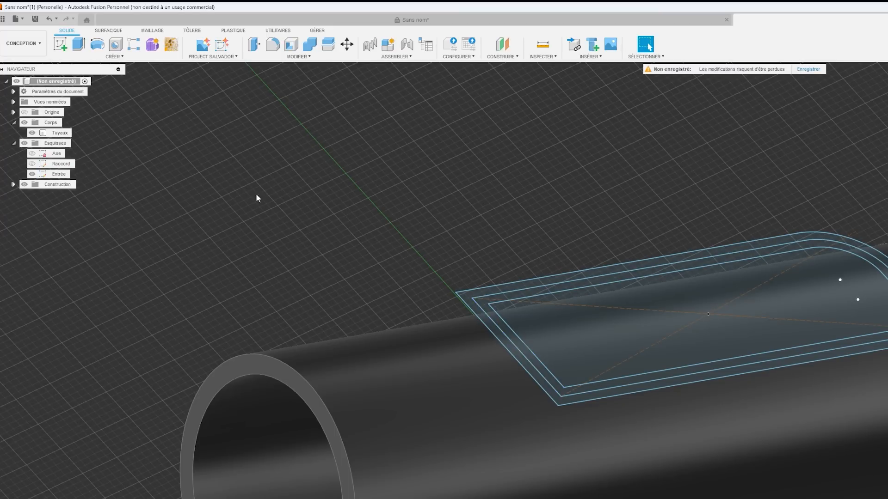
Step: Cut the innermost rounded-rectangle profile through the pipe's upper wall with an Extrude
left_click(79, 44)
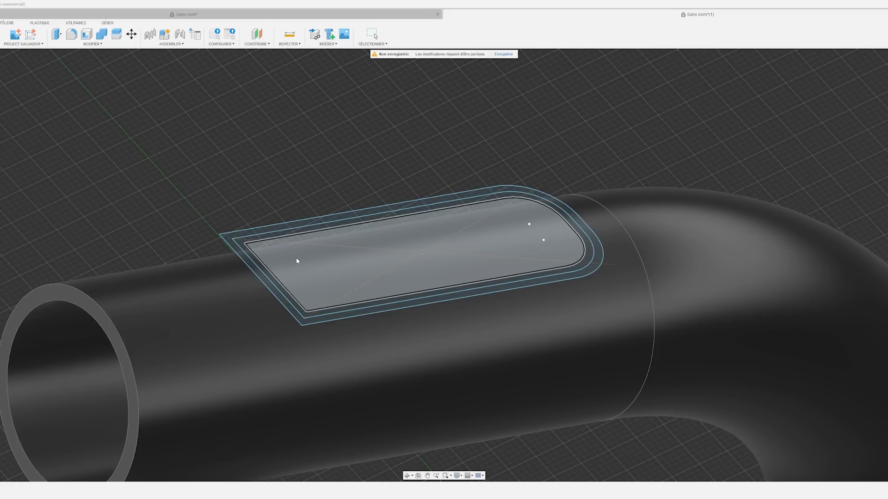
left_click(555, 321)
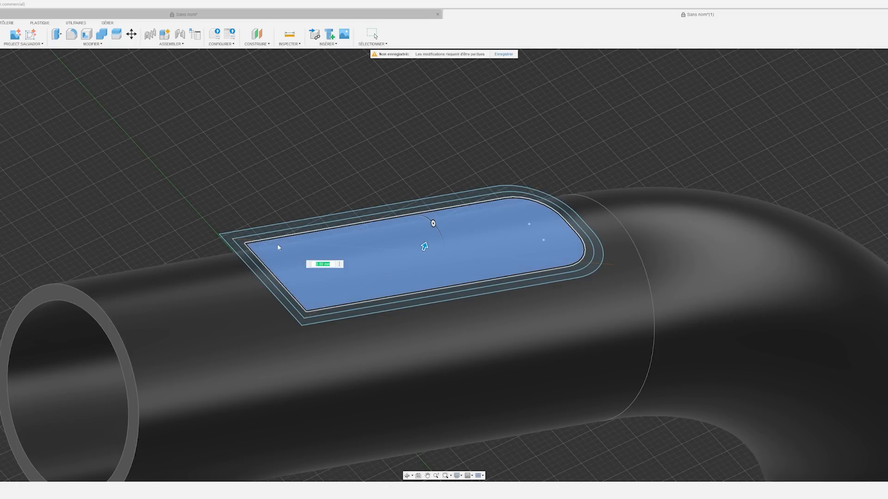
left_click_drag(422, 242, 407, 291)
middle_click_drag(407, 290, 363, 291, "shift")
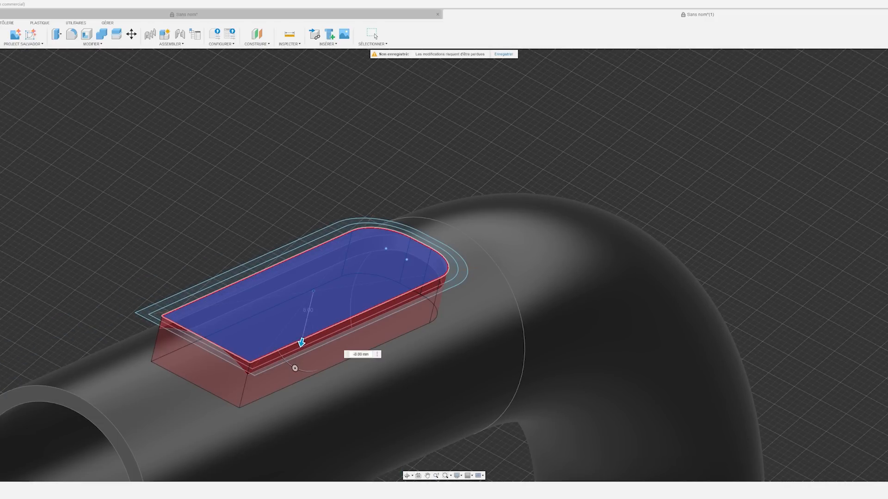
key("Return")
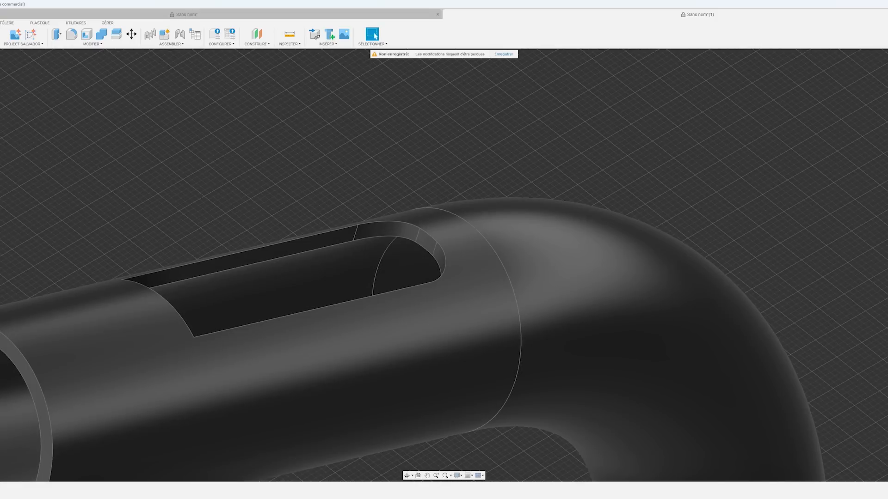
Step: Set up an Extrude of the ring between the inner and middle outlines, 5 mm down towards the pipe, as a join
left_click(122, 269)
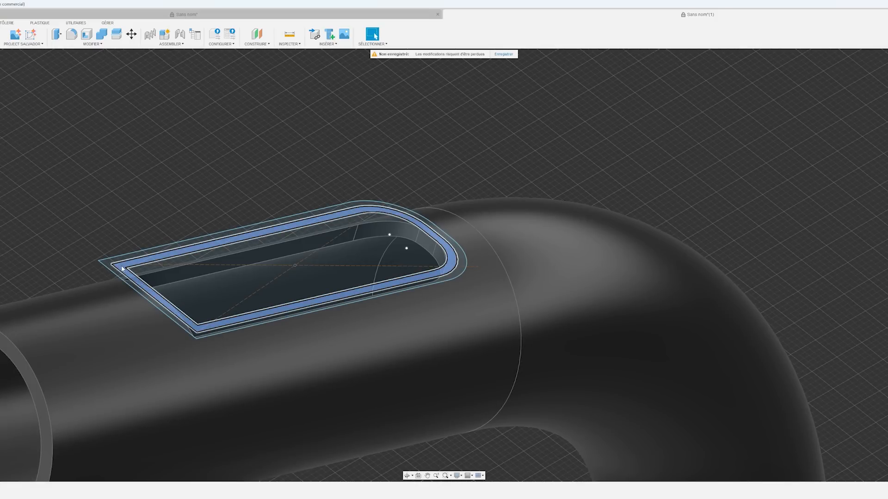
key("e")
left_click_drag(257, 231, 253, 259)
mouse_move(387, 281)
middle_mouse_down("shift")
mouse_move(434, 250)
mouse_move(472, 273)
mouse_move(458, 234)
mouse_move(390, 252)
mouse_move(382, 272)
middle_mouse_up("shift")
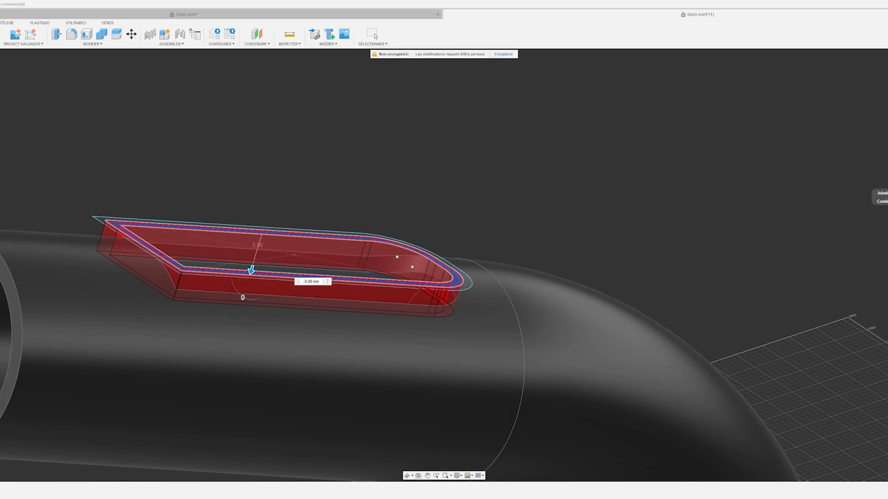
middle_click_drag(333, 245, 420, 237, "shift")
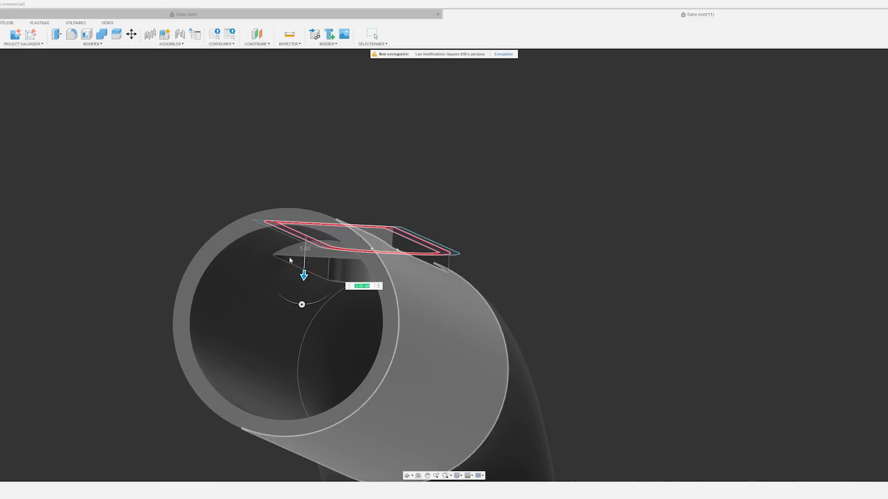
middle_click_drag(296, 259, 232, 260, "shift")
middle_click_drag(298, 295, 311, 264, "shift")
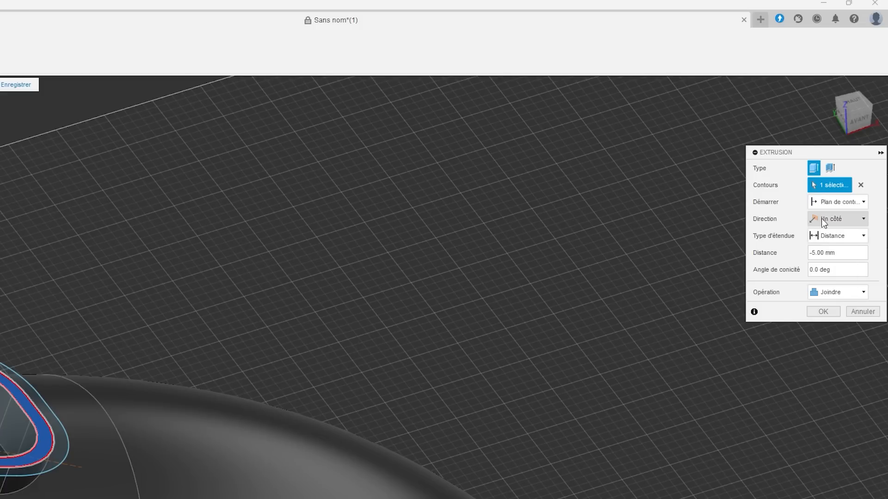
Step: Make the ring's extrusion two-sided with 4 mm on the outward side, and join it to the pipe
left_click(838, 219)
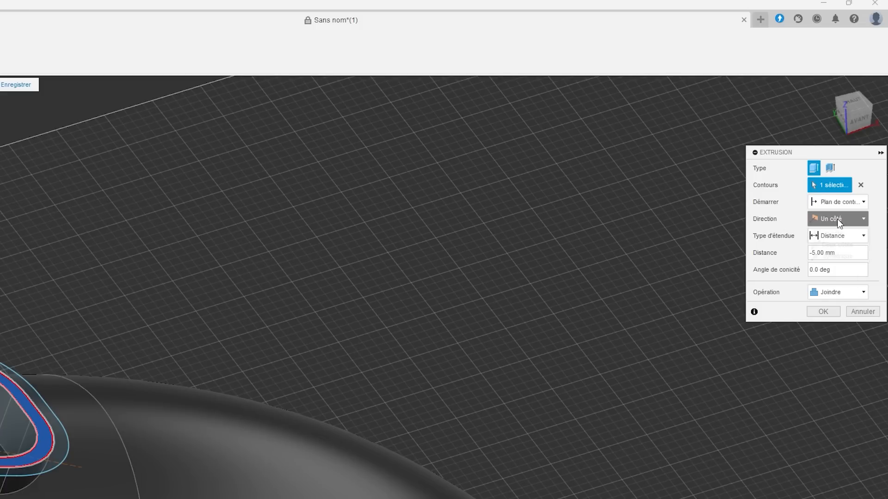
left_click(839, 241)
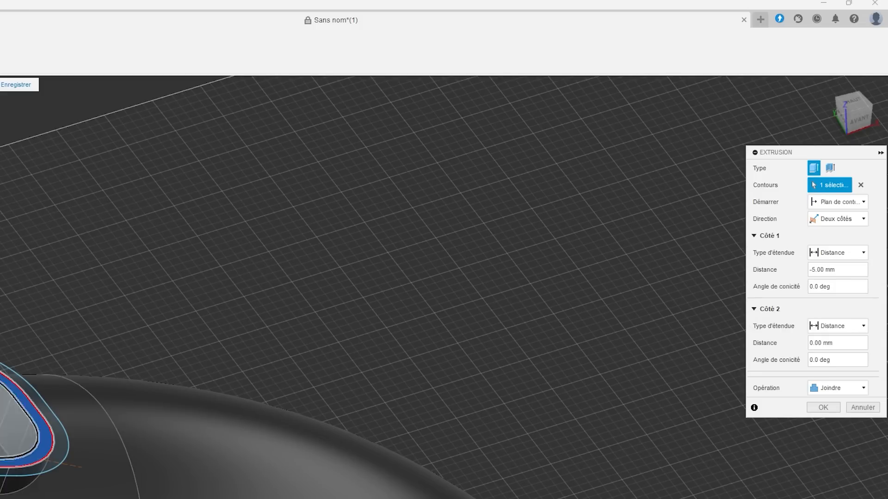
left_click_drag(323, 226, 338, 205)
middle_click_drag(311, 250, 315, 258, "shift")
left_click_drag(328, 181, 327, 189)
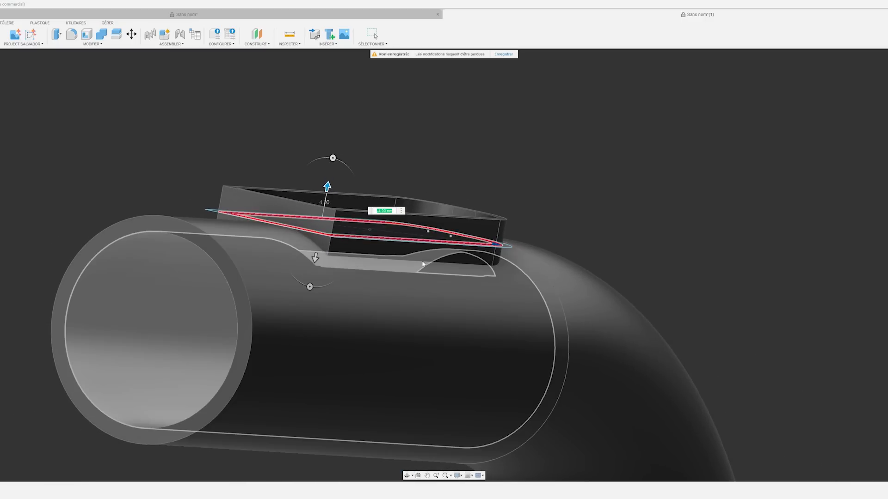
middle_click_drag(416, 264, 373, 273, "shift")
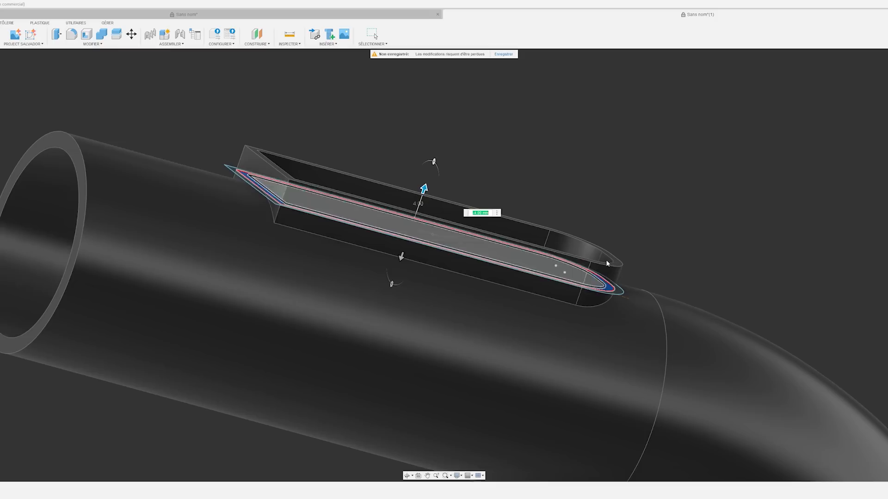
key("Return")
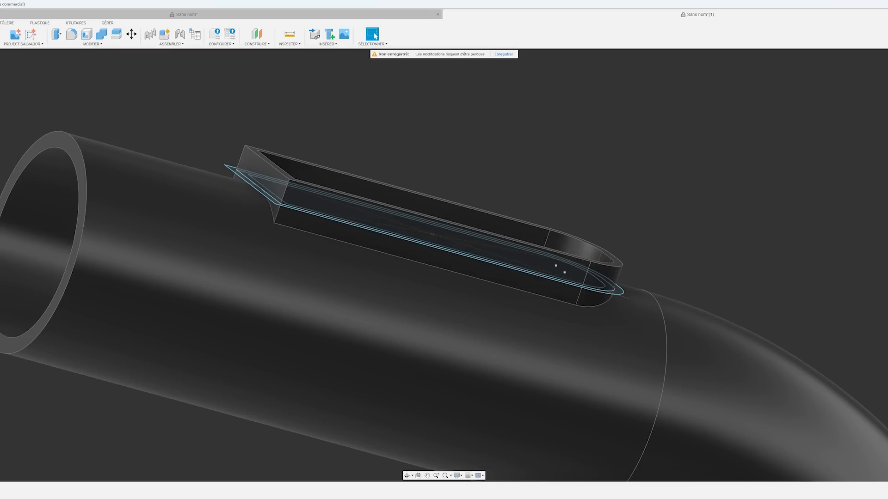
mouse_move(190, 240)
middle_mouse_down("shift")
mouse_move(242, 230)
mouse_move(287, 240)
mouse_move(297, 253)
middle_mouse_up("shift")
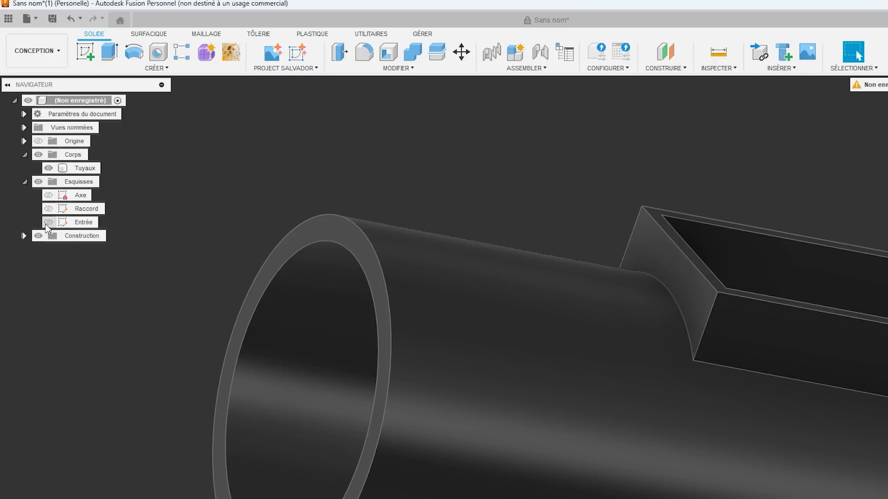
left_click(48, 222)
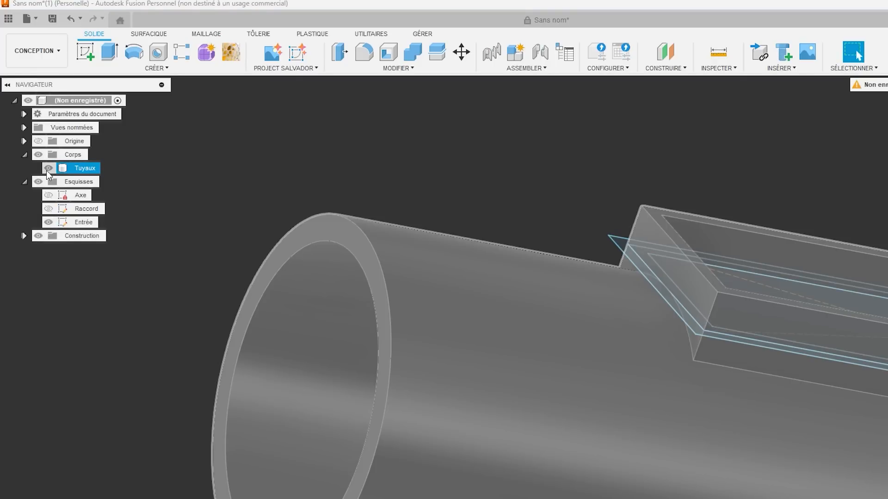
left_click(48, 168)
middle_click_drag(693, 382, 833, 430, "shift")
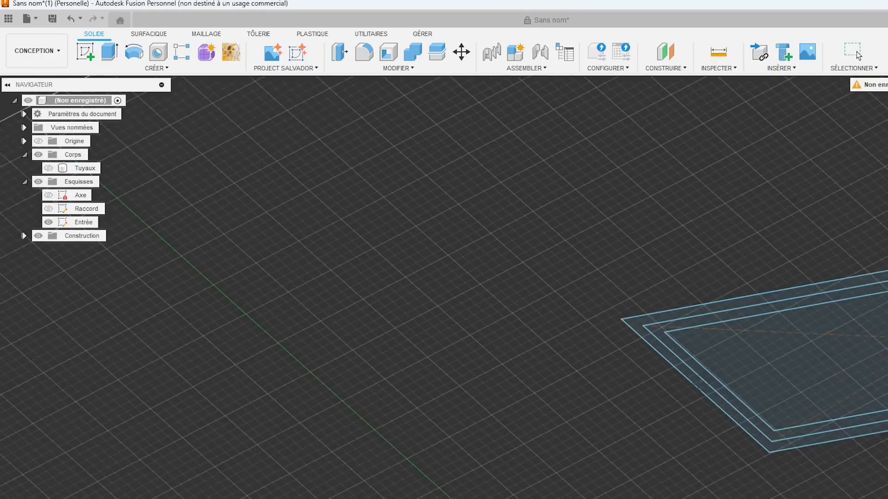
middle_click_drag(283, 241, 269, 243, "shift")
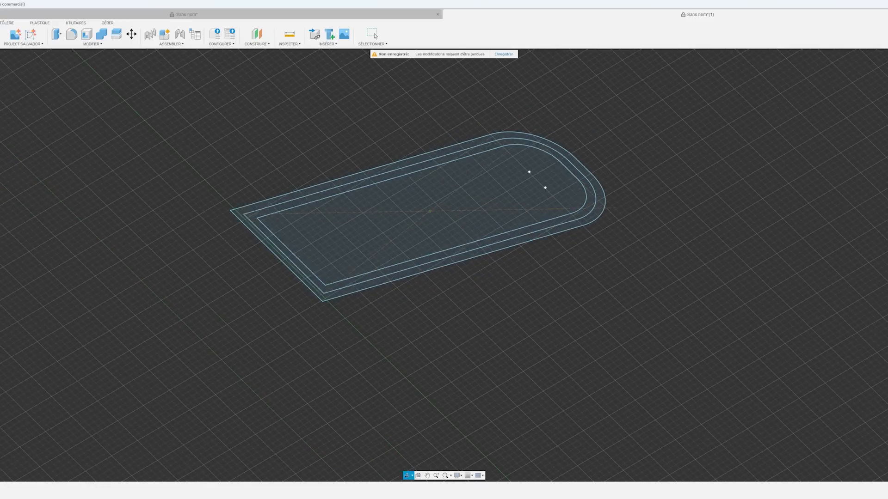
left_click(270, 245)
middle_click_drag(260, 254, 283, 284, "shift")
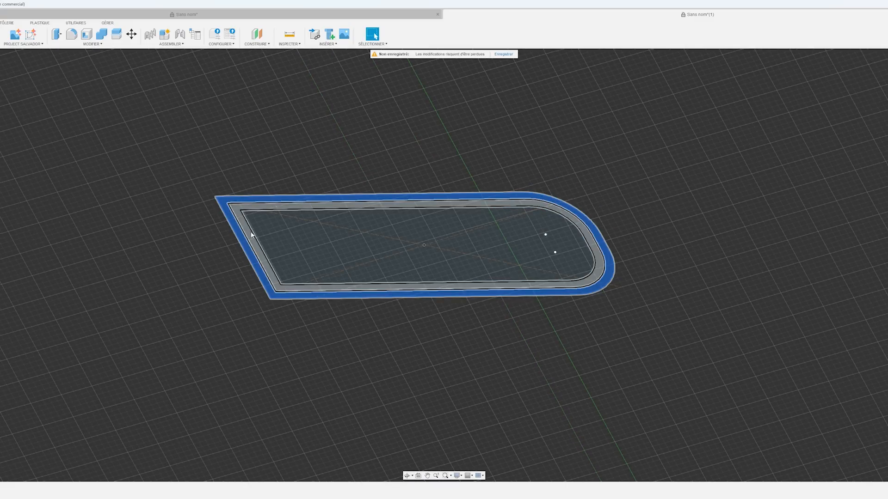
middle_click_drag(259, 236, 212, 260, "shift")
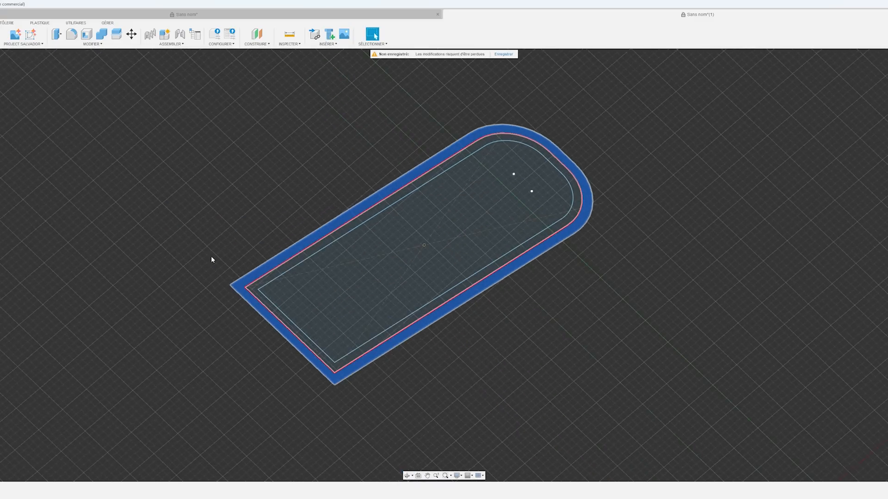
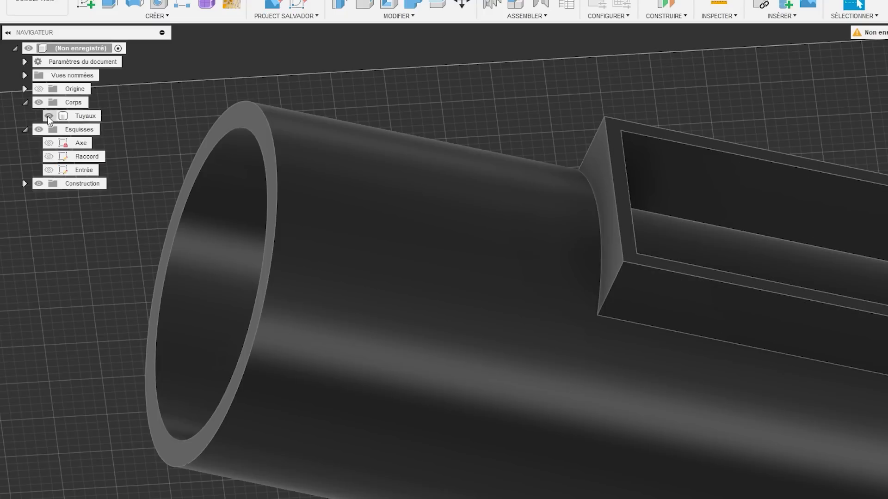
Step: Hide the Tuyaux body, show the Entrée sketch and open that sketch for editing
left_click(47, 116)
left_click(48, 170)
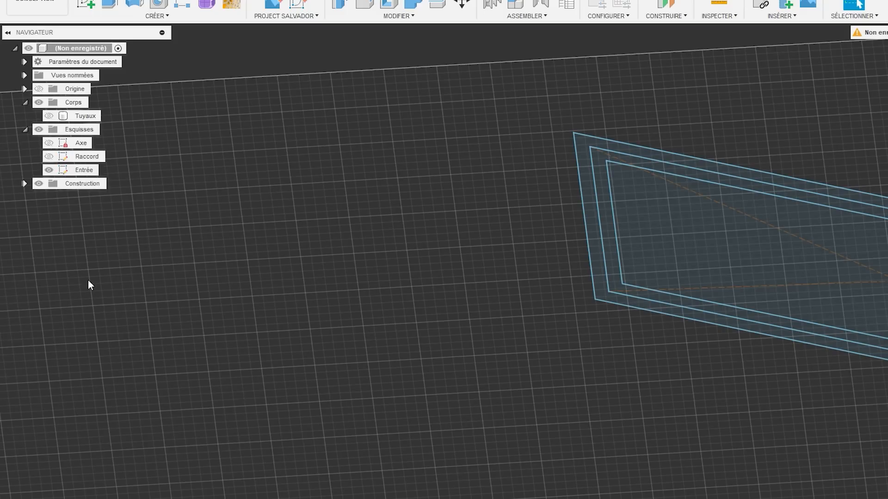
right_click(78, 171)
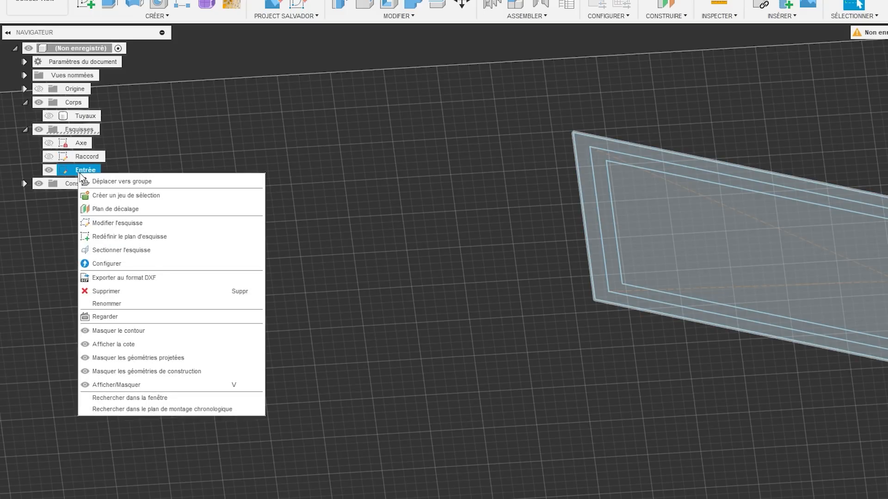
left_click(107, 223)
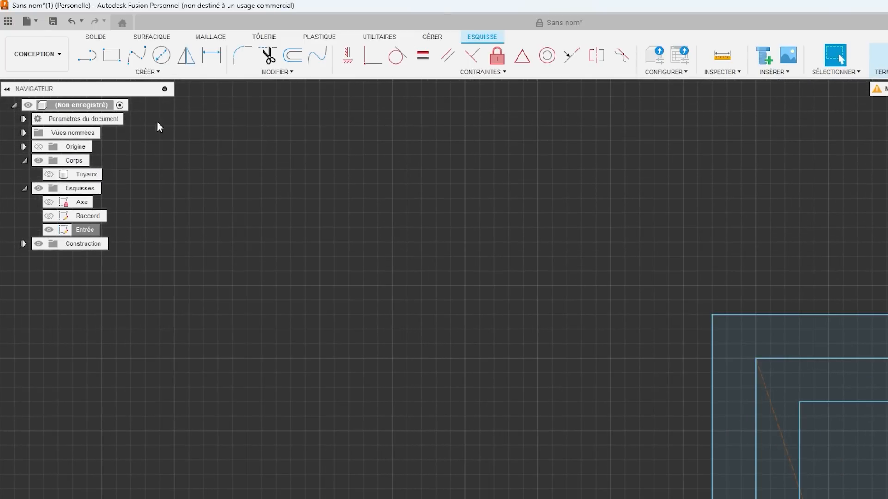
Step: Draw two short lines extending the middle contour's straight end edge to the outer contour on both sides, and finish the sketch
key("l")
left_click(755, 358)
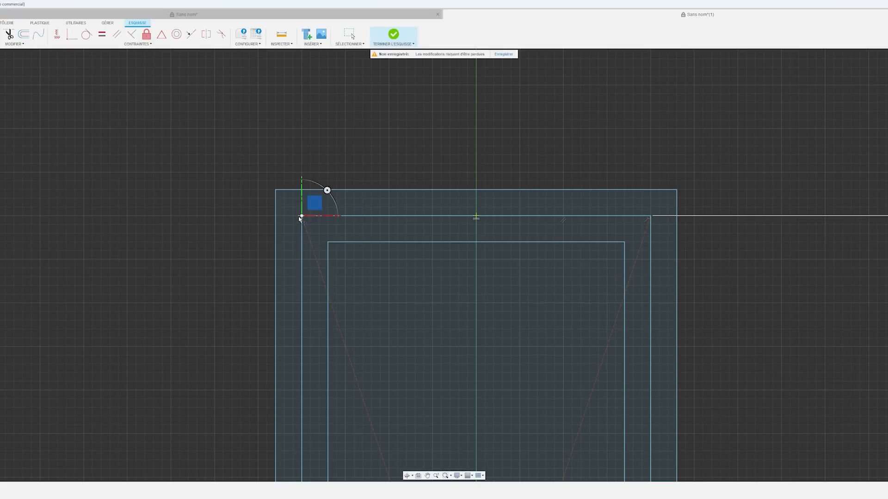
left_click(276, 216)
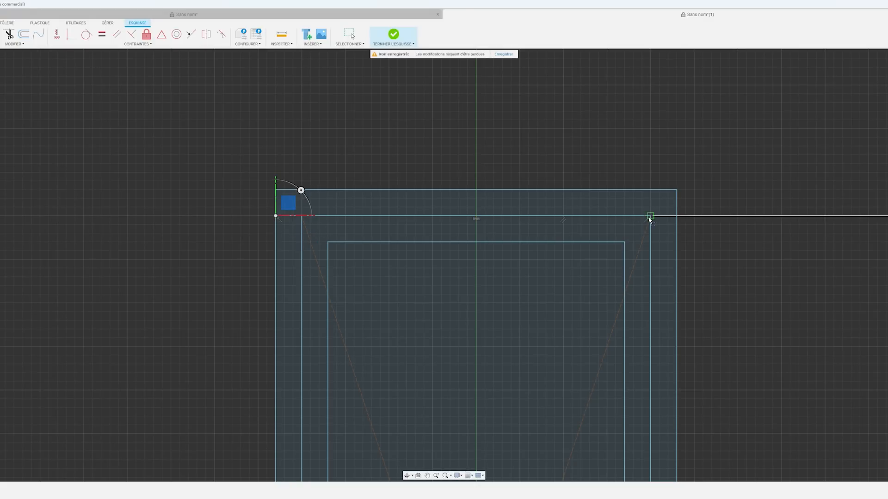
left_click(651, 216)
left_click(676, 216)
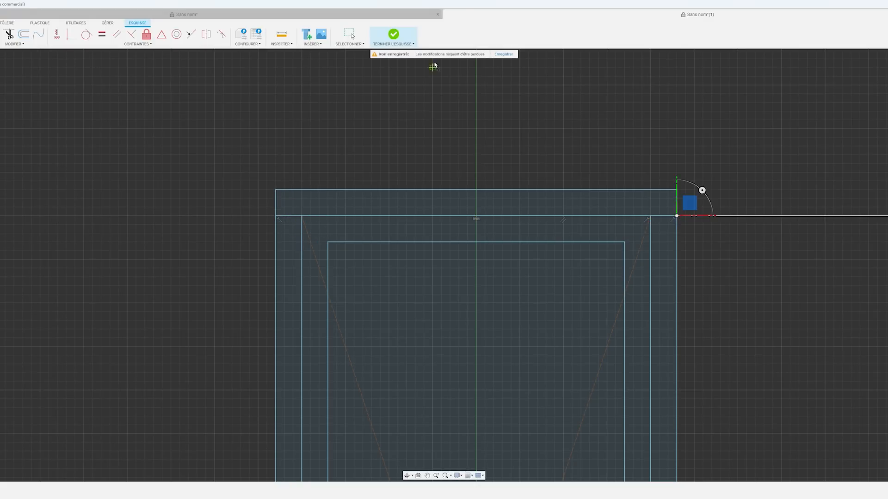
left_click(393, 39)
Step: Extrude the three Entrée profiles, without the narrow strip at the straight end, 6 mm as a new body
scroll(341, 246, "down", 10)
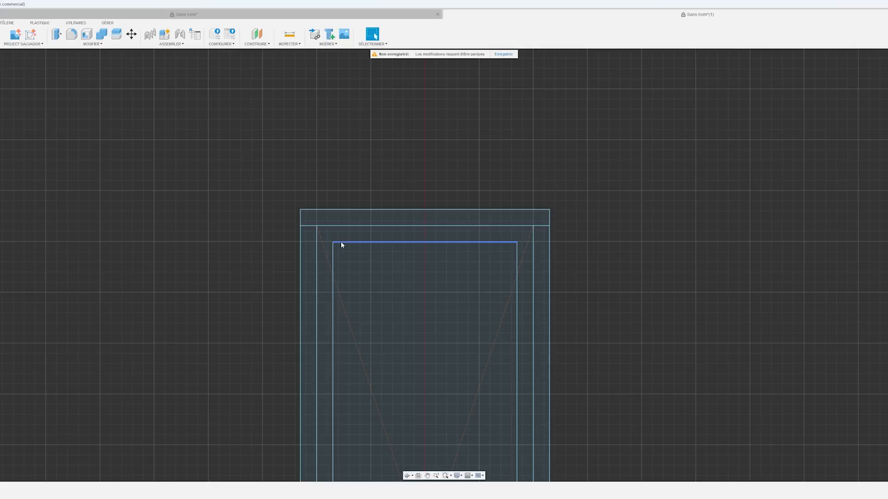
middle_click_drag(304, 290, 353, 270, "shift")
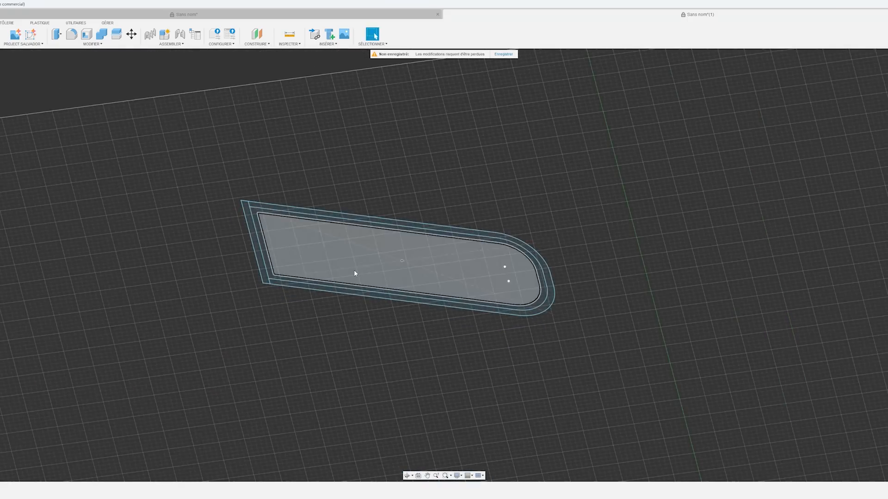
left_click(289, 284)
left_click(291, 274, "shift")
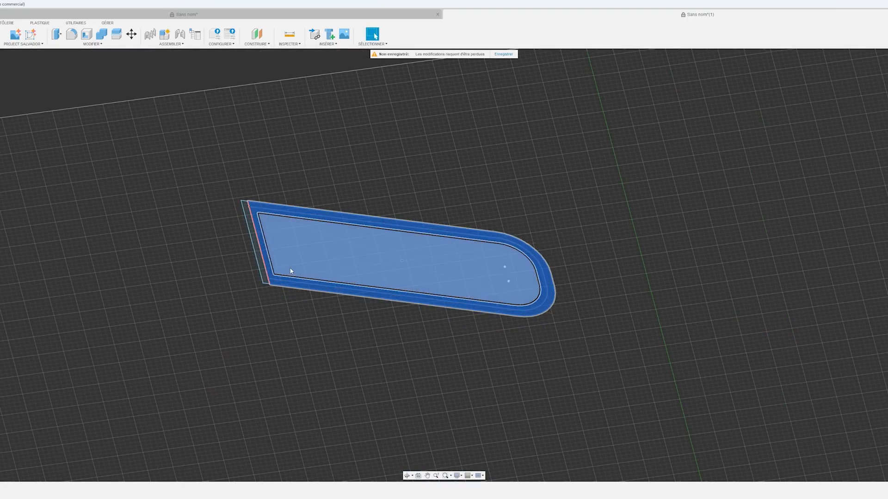
key("e")
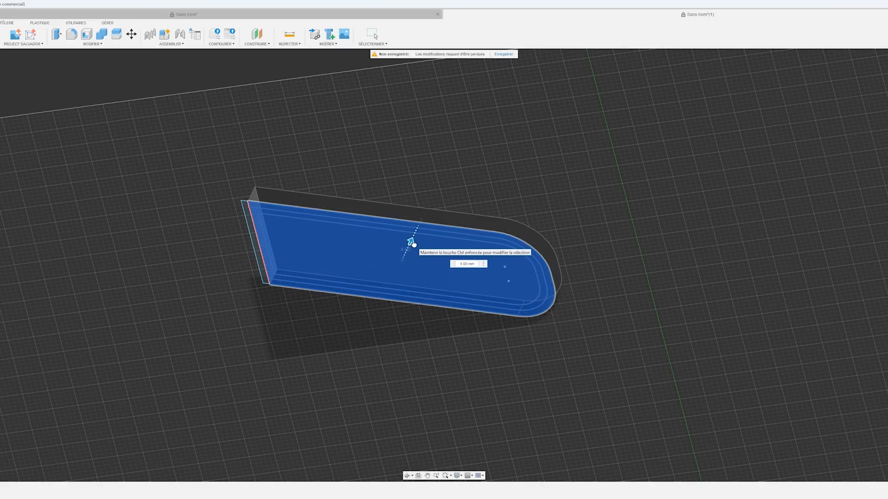
left_click_drag(411, 243, 418, 238)
middle_click_drag(386, 289, 419, 208, "shift")
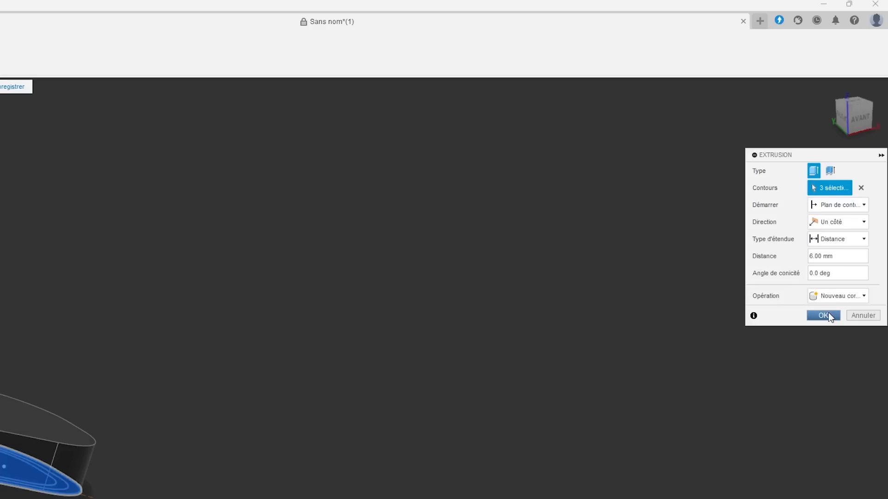
left_click(824, 316)
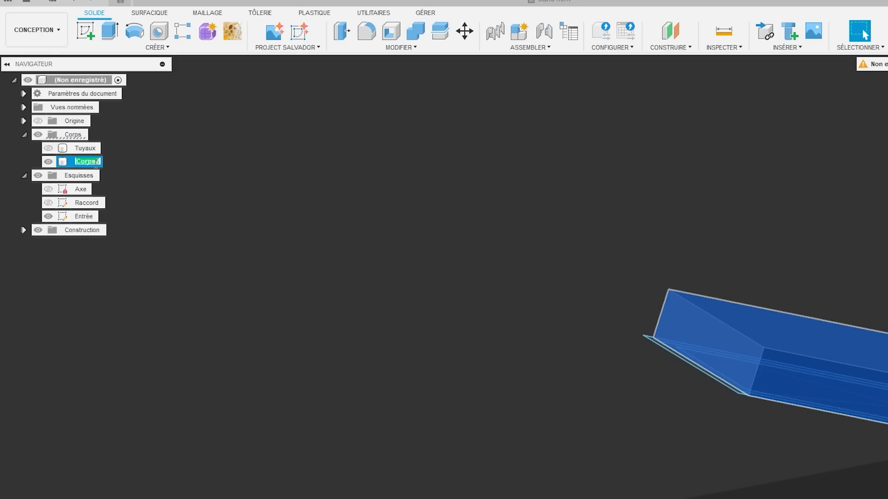
Step: Rename the newly extruded body as Capuchon
type("Capuchon")
key("Return")
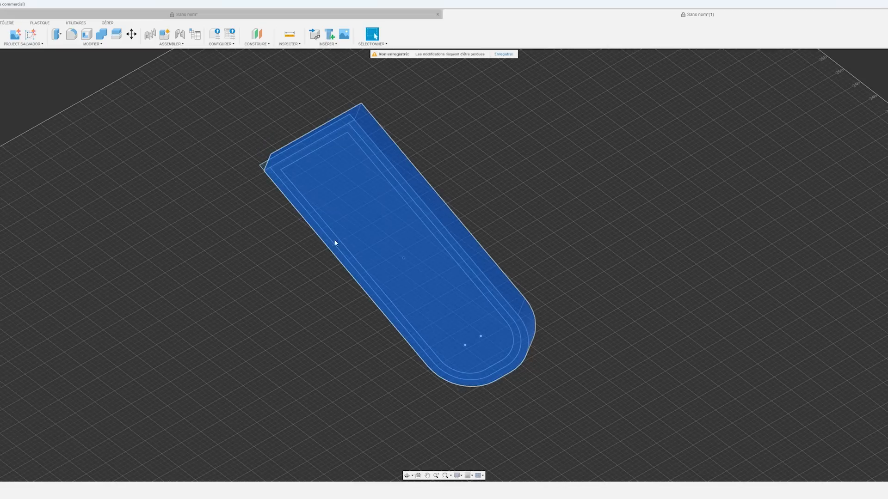
left_click(226, 249)
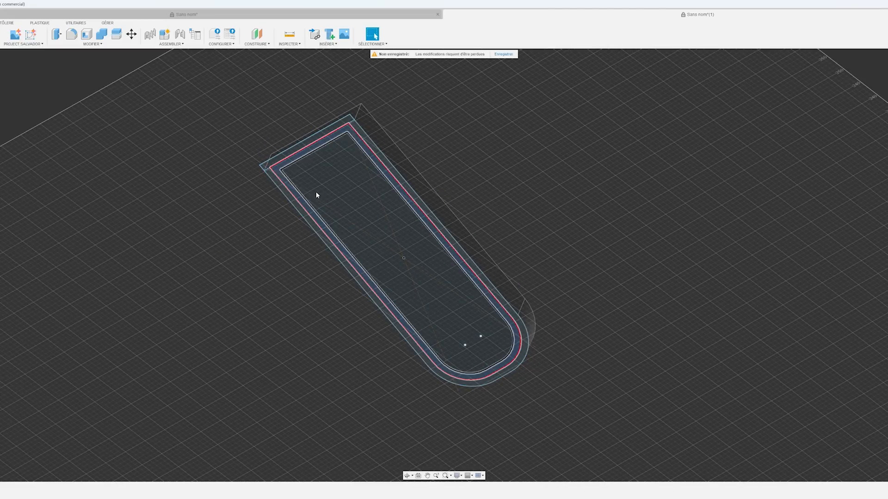
Step: Cut the area within the middle contour 4 mm into the Capuchon body with Extrude to hollow out the cap
left_click(317, 195)
key("e")
middle_click_drag(382, 260, 360, 279, "shift")
left_click_drag(404, 258, 412, 240)
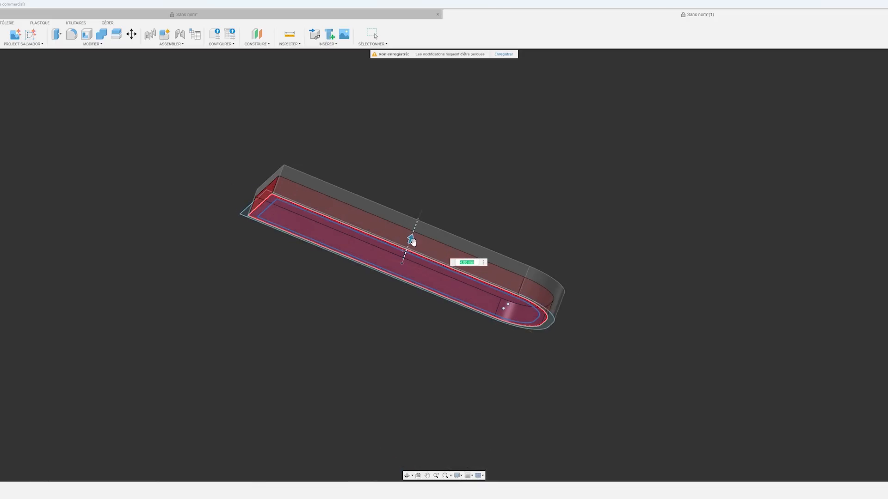
key("Escape")
middle_click_drag(400, 271, 304, 259, "shift")
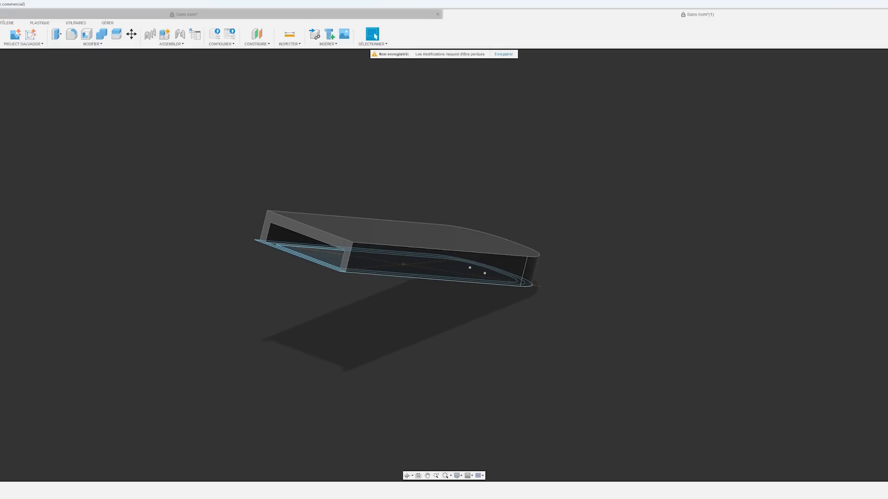
Step: Show the Tuyaux body again and hide the Entrée sketch to check how the cap fits on the pipe
left_click(48, 171)
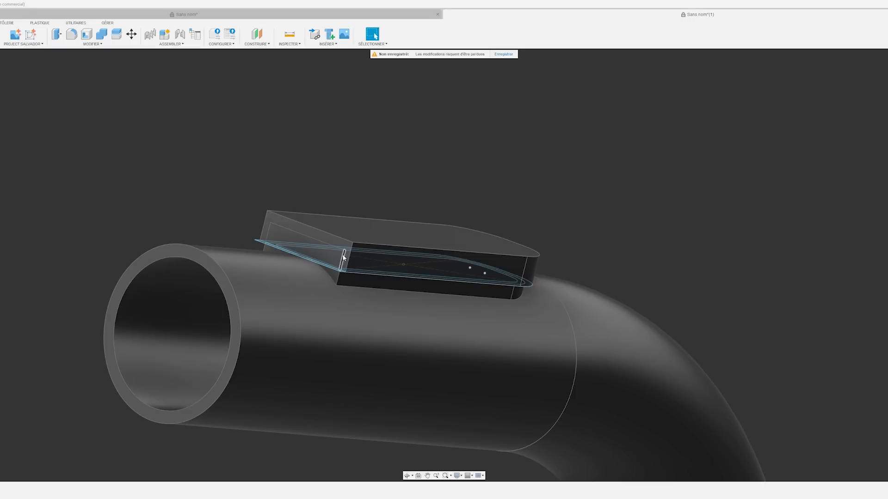
mouse_move(346, 282)
middle_mouse_down("shift")
mouse_move(322, 273)
mouse_move(336, 280)
middle_mouse_up("shift")
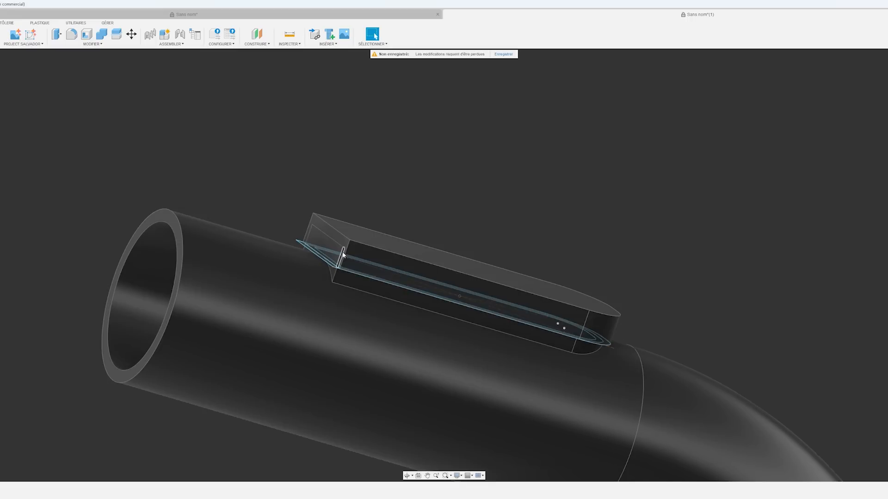
middle_click_drag(596, 333, 192, 175, "shift")
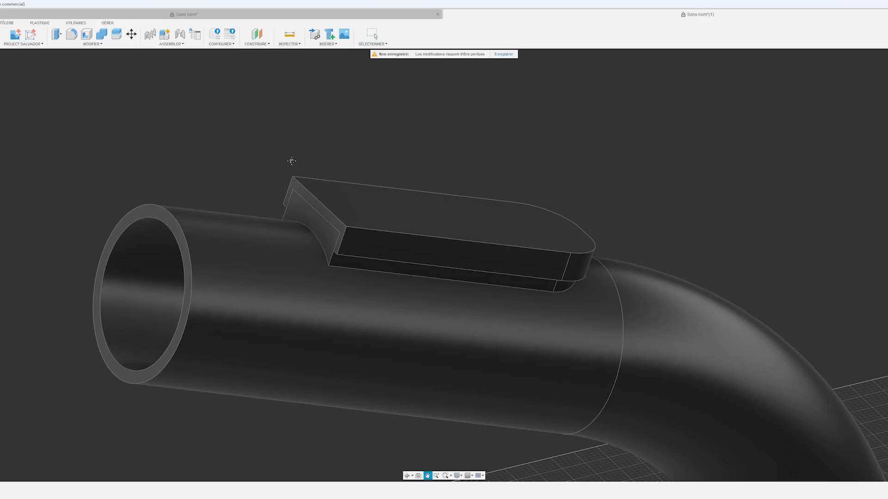
middle_click_drag(292, 163, 202, 167)
Step: Create a construction plane offset -3 mm from the flat end face of the cap
left_click(257, 44)
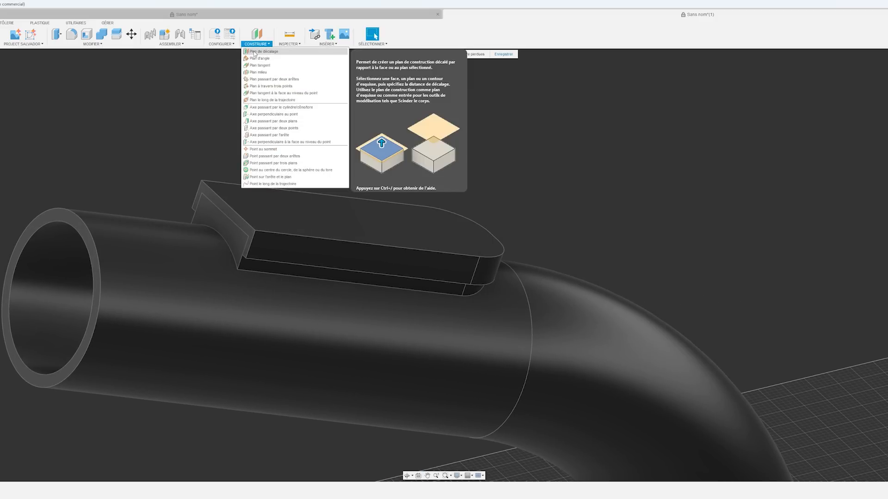
left_click(262, 52)
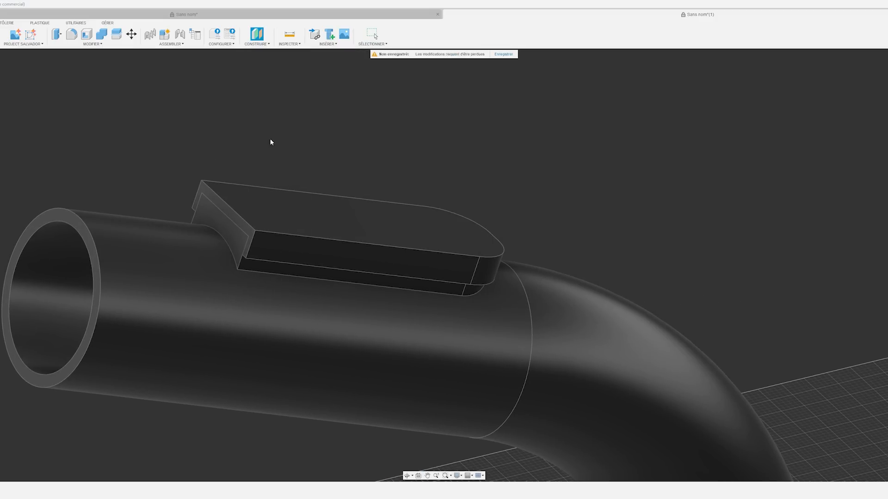
left_click(226, 212)
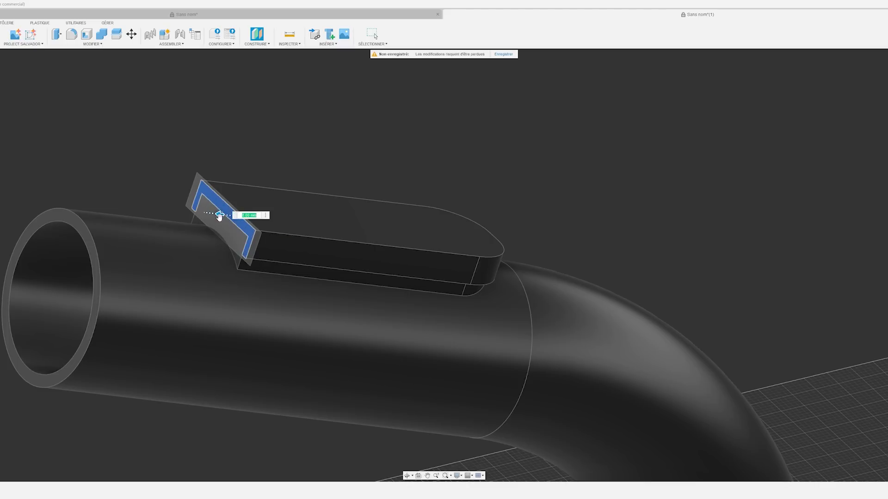
left_click_drag(220, 214, 230, 217)
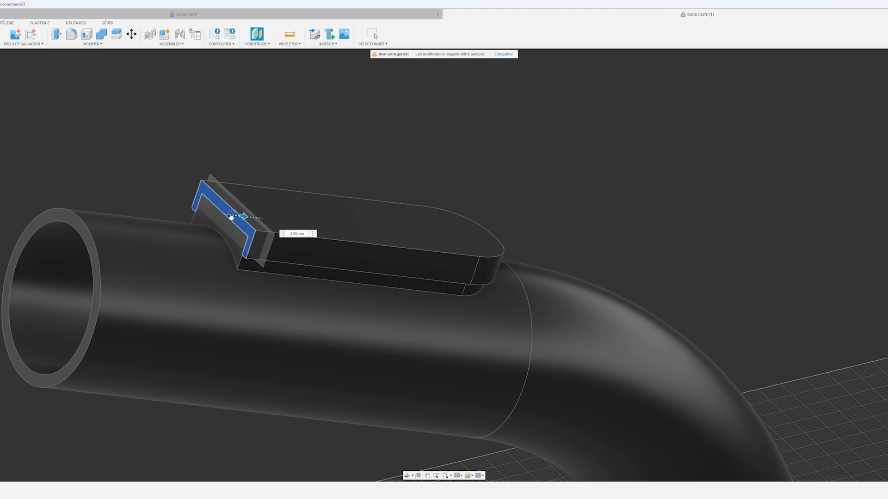
key("Tab")
key("Return")
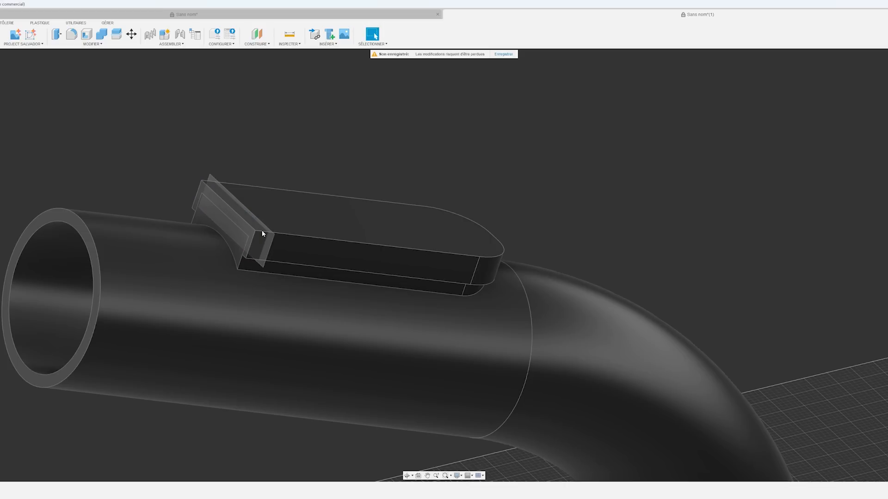
Step: Start a new sketch on the plane offset from the cap's flat end and hide the Tuyaux body
left_click(262, 229)
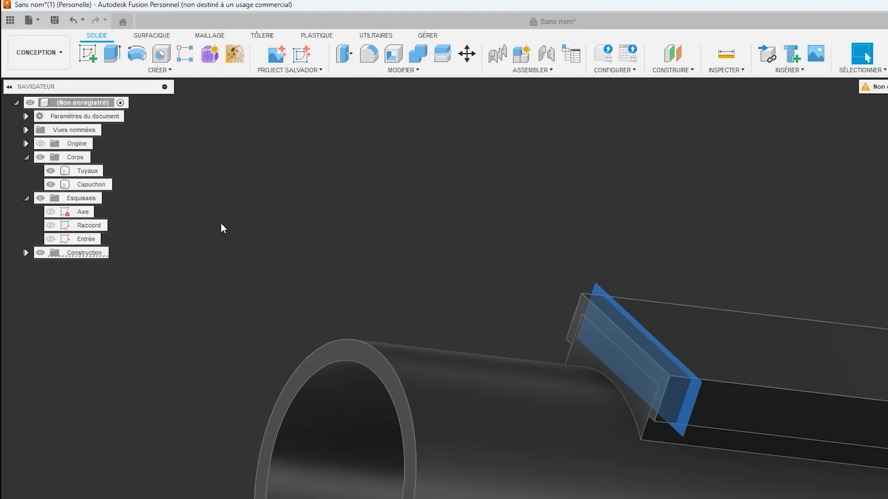
left_click(88, 53)
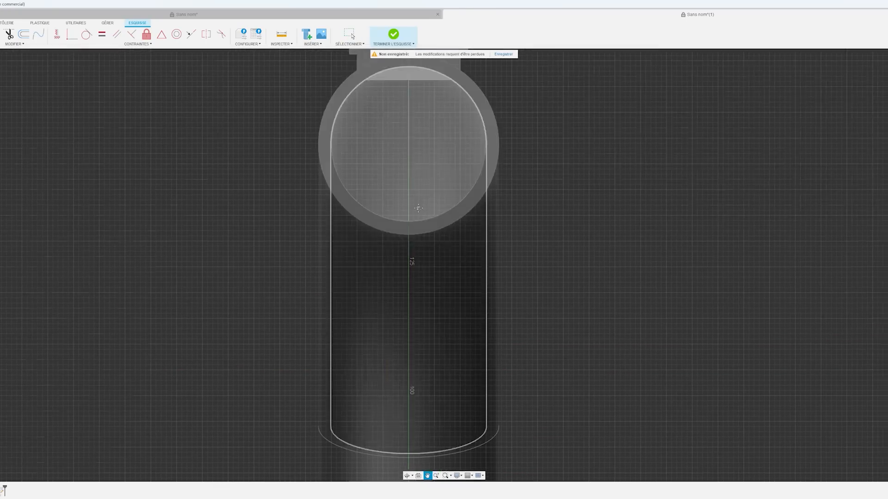
scroll(347, 228, "up", 10)
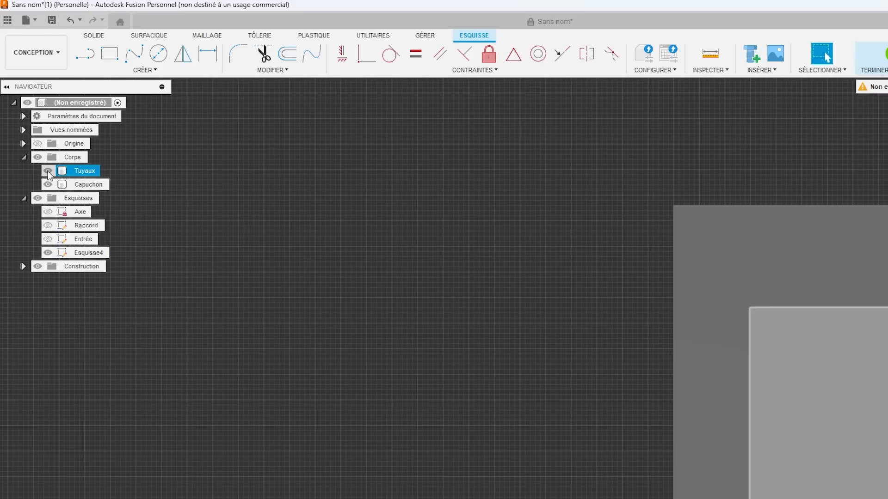
left_click(48, 171)
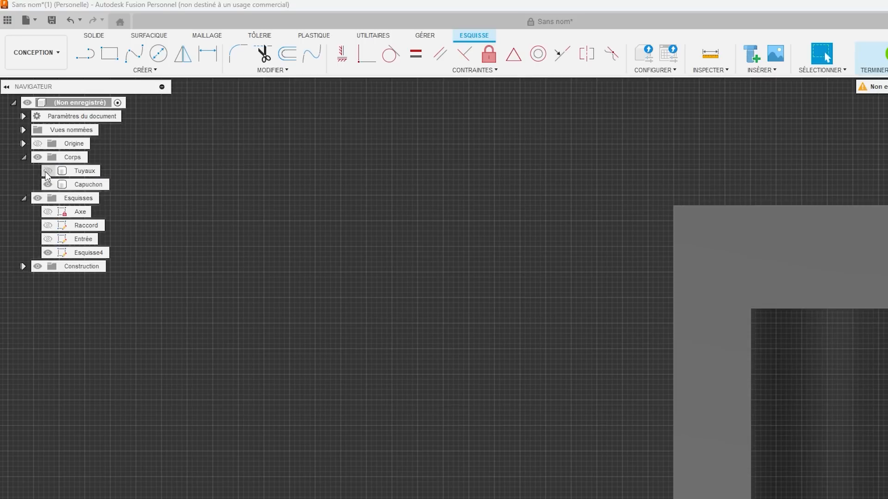
Step: Sketch a rectangle about 2 mm high straddling the inner edge of the cap's left side wall
key("r")
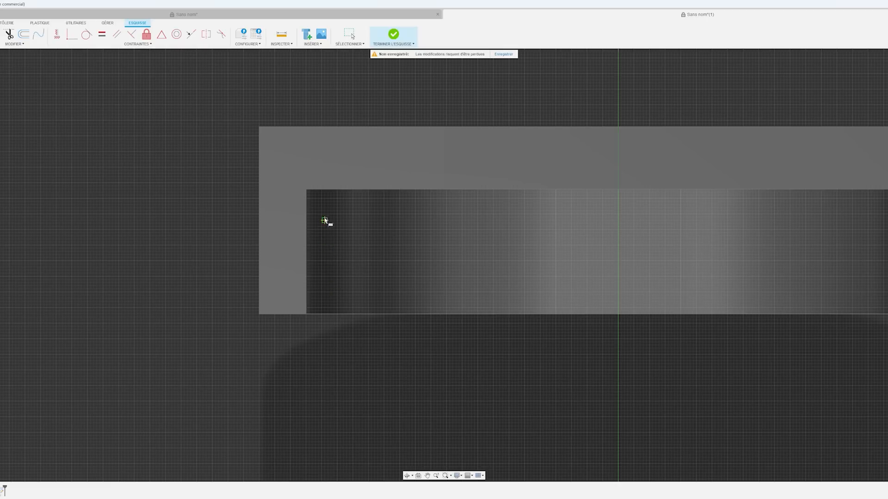
left_click(322, 214)
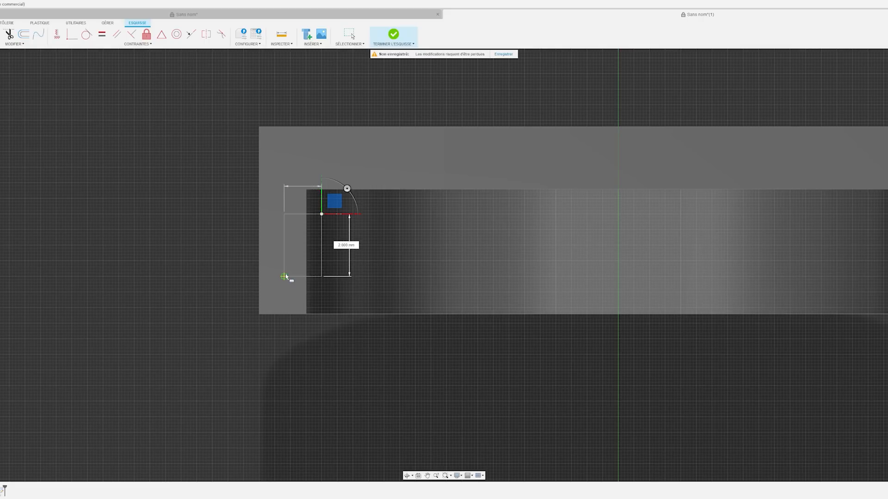
left_click(285, 277)
scroll(345, 309, "down", 3)
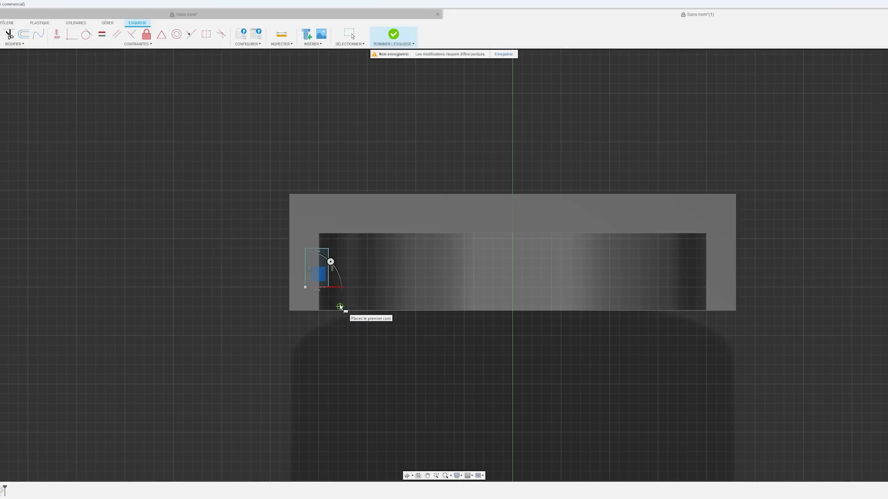
middle_click_drag(439, 310, 403, 304)
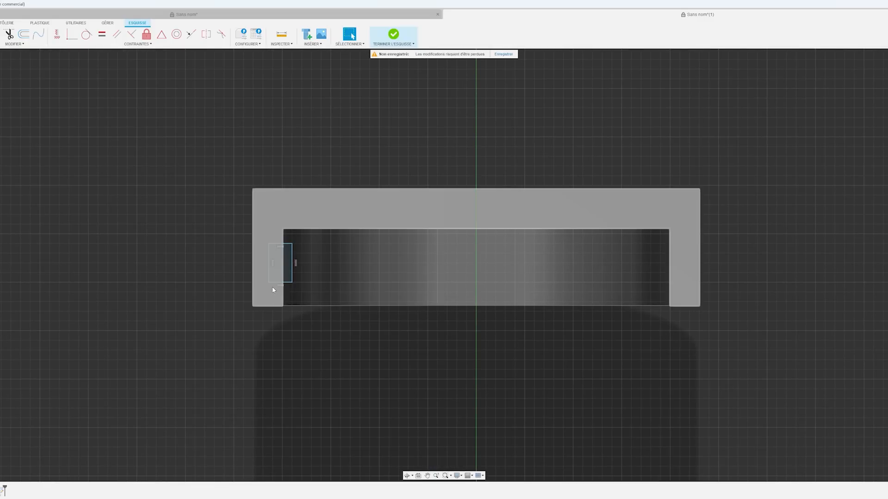
Step: Draw a vertical construction line along the sketch's vertical axis through the middle of the cap
key("d")
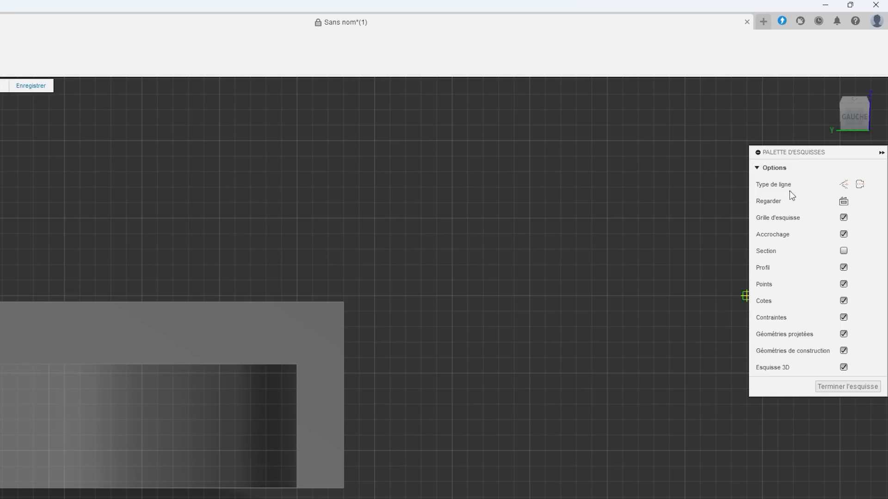
left_click(845, 186)
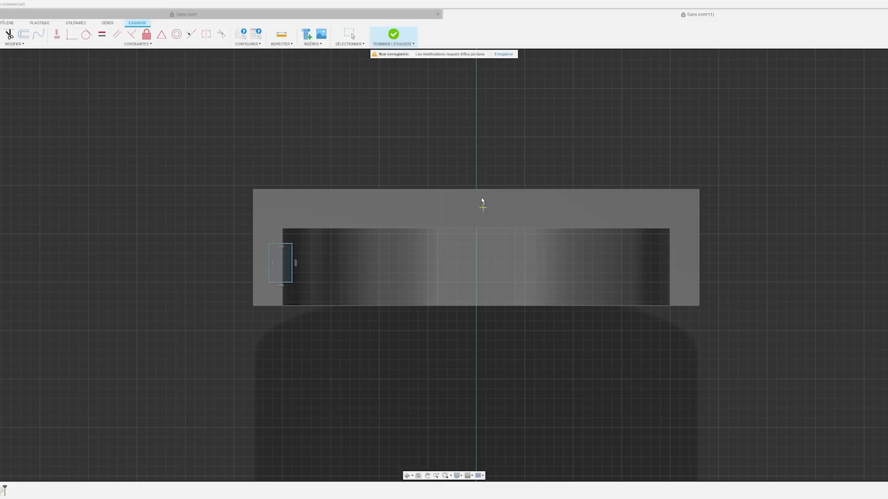
left_click(476, 138)
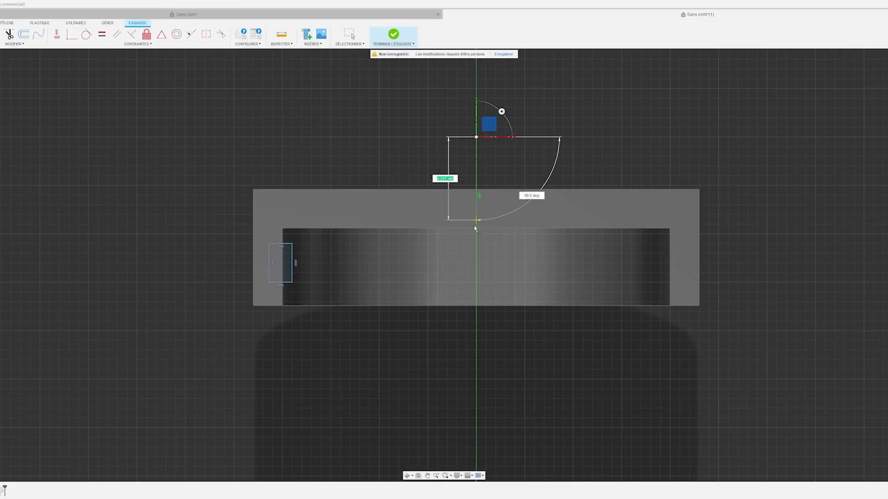
left_click(476, 321)
key("Escape")
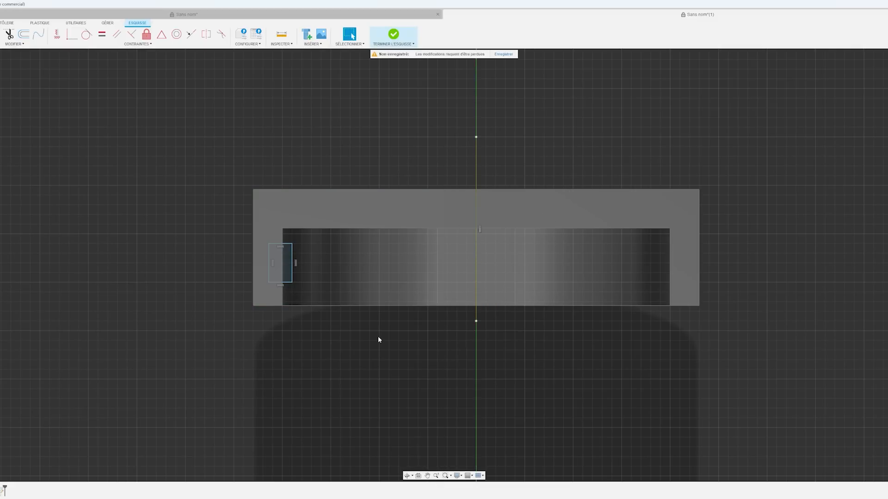
Step: Mirror the small rectangle across the vertical construction line onto the opposite side wall
left_click_drag(222, 291, 326, 233)
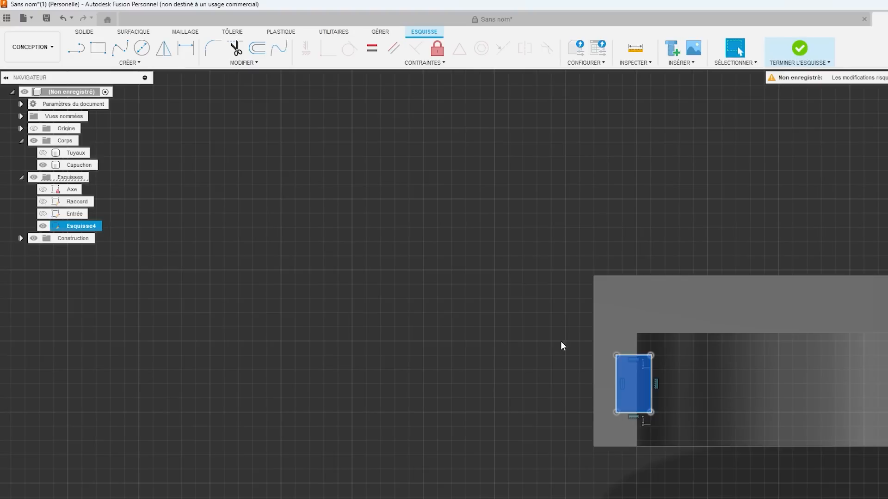
left_click(129, 62)
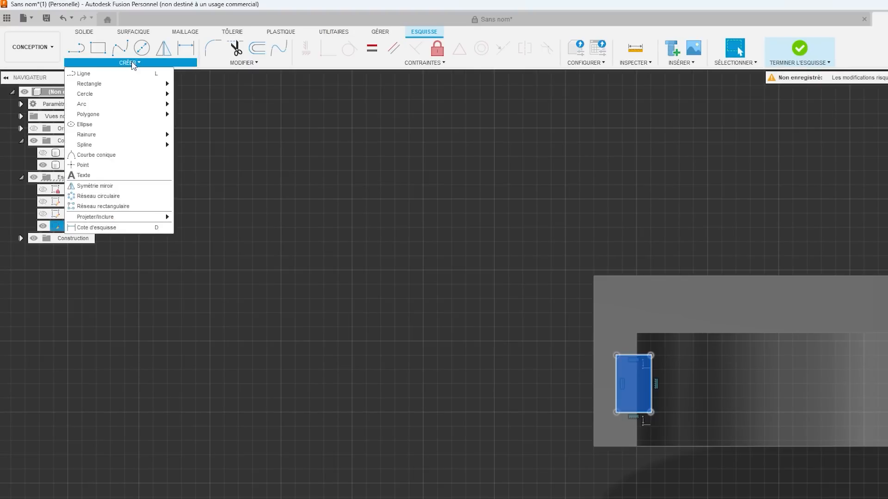
left_click(95, 186)
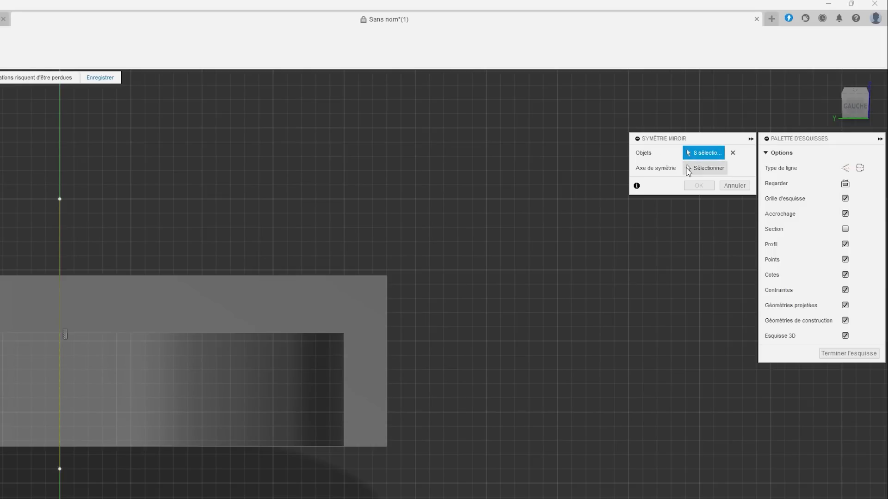
left_click(697, 169)
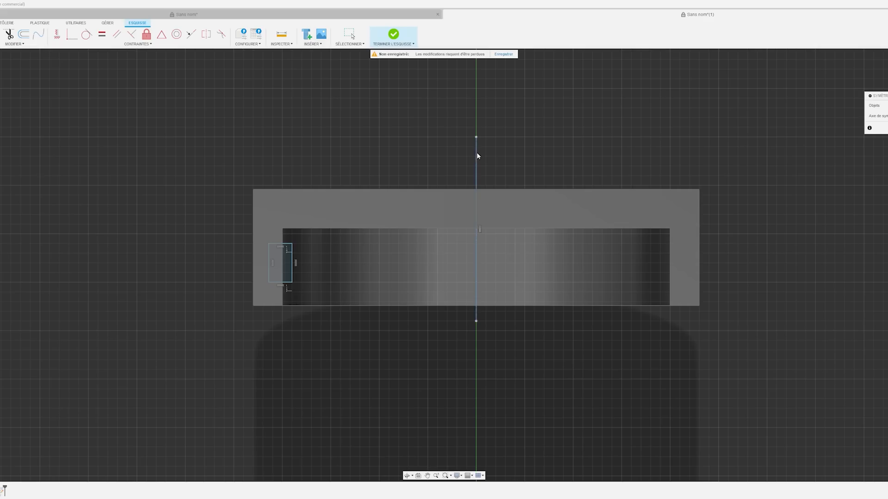
left_click(64, 227)
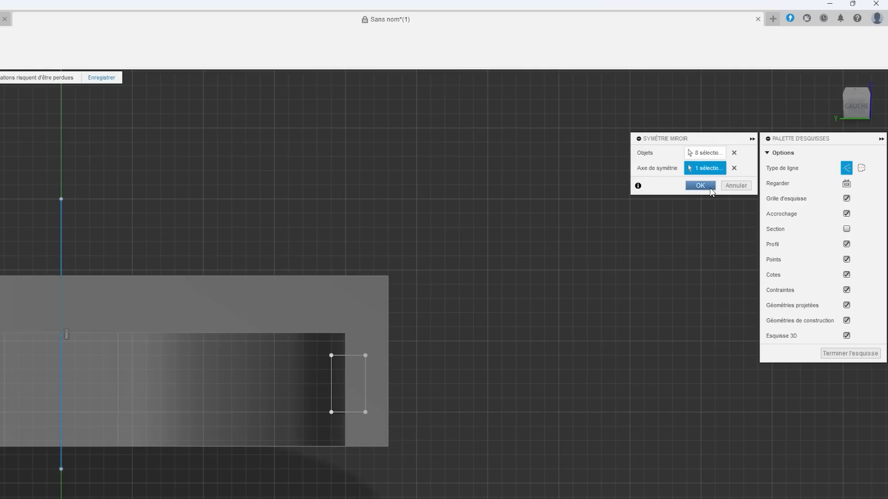
left_click(701, 186)
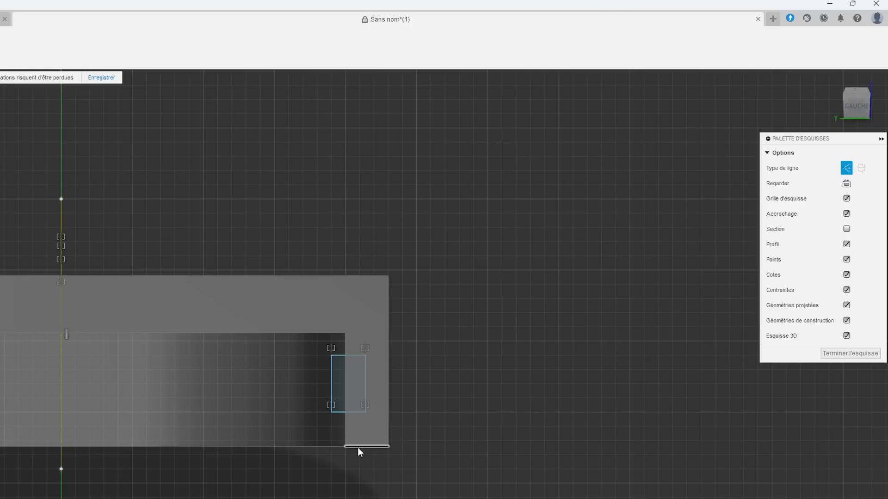
left_click_drag(650, 290, 712, 231)
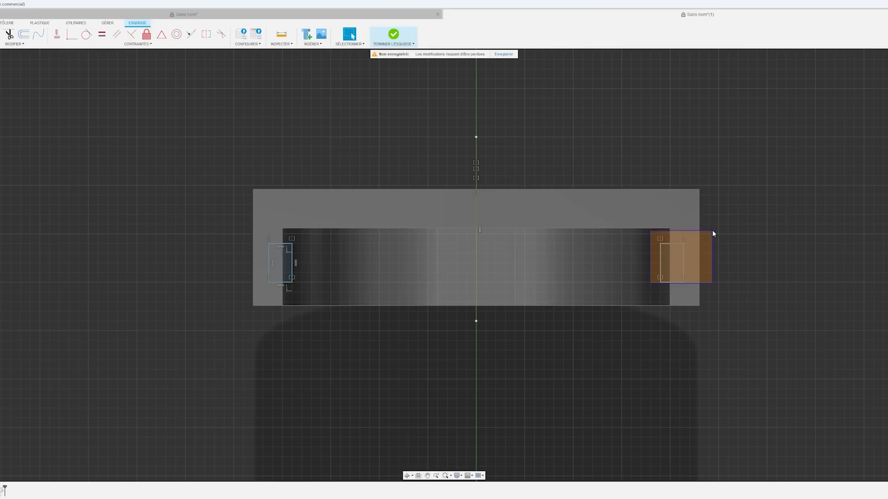
left_click(749, 281)
Step: Finish the sketch and rename it Glissiere
left_click(394, 34)
double_click(89, 271)
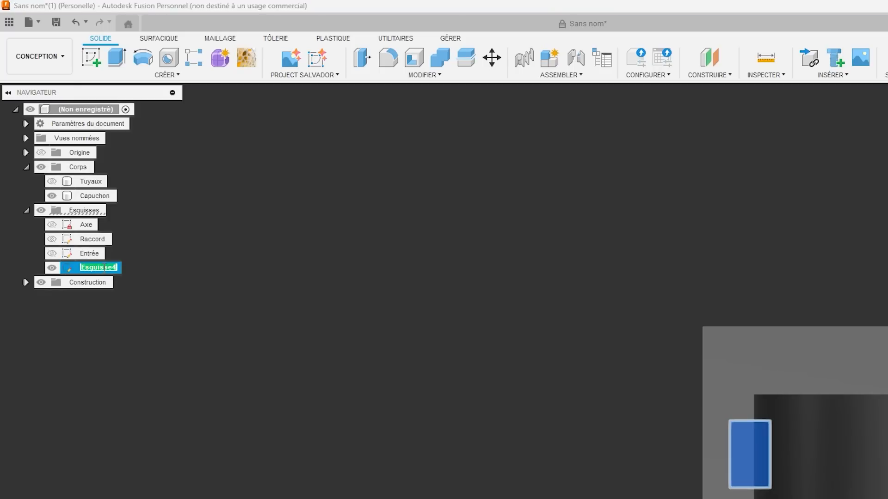
type("Glissiere")
key("Return")
left_click(134, 301)
Step: Extrude both Glissiere rectangles -52 mm along the cap's side walls and join them to the Capuchon body
mouse_move(384, 305)
middle_mouse_down("shift")
mouse_move(230, 288)
mouse_move(488, 290)
middle_mouse_up("shift")
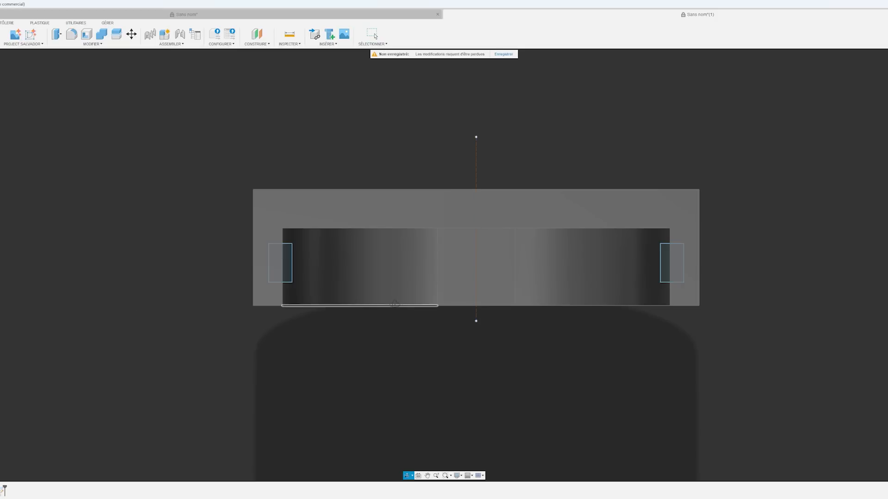
scroll(488, 290, "down", 3)
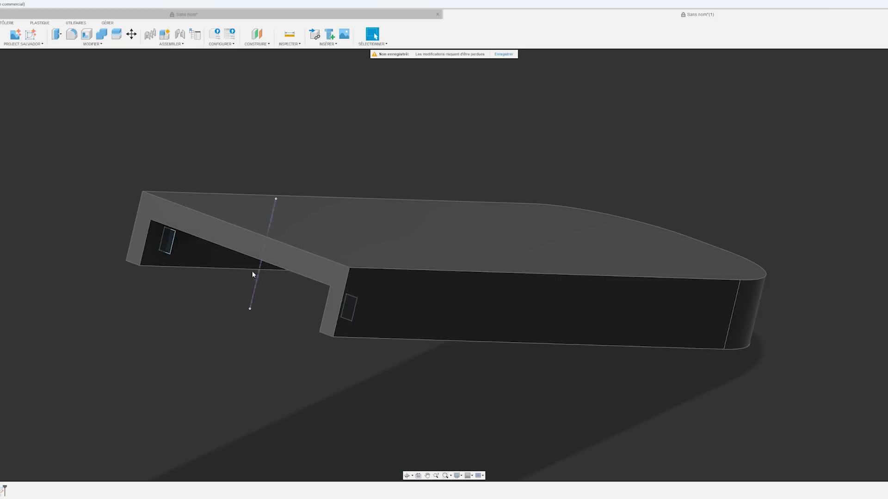
left_click(170, 243)
middle_click_drag(237, 299, 487, 236, "shift")
left_click(519, 229, "shift")
key("e")
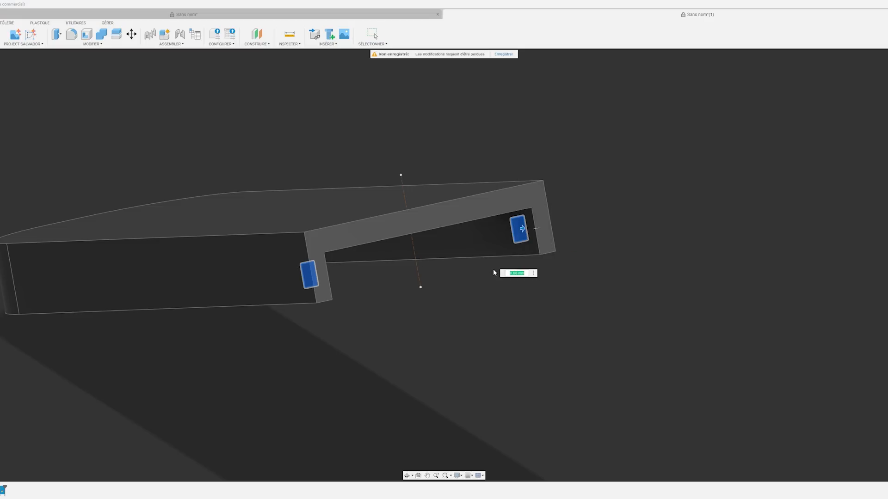
left_click_drag(521, 230, 240, 262)
middle_click_drag(165, 297, 454, 335)
middle_click_drag(488, 413, 389, 313)
scroll(390, 313, "down", 1)
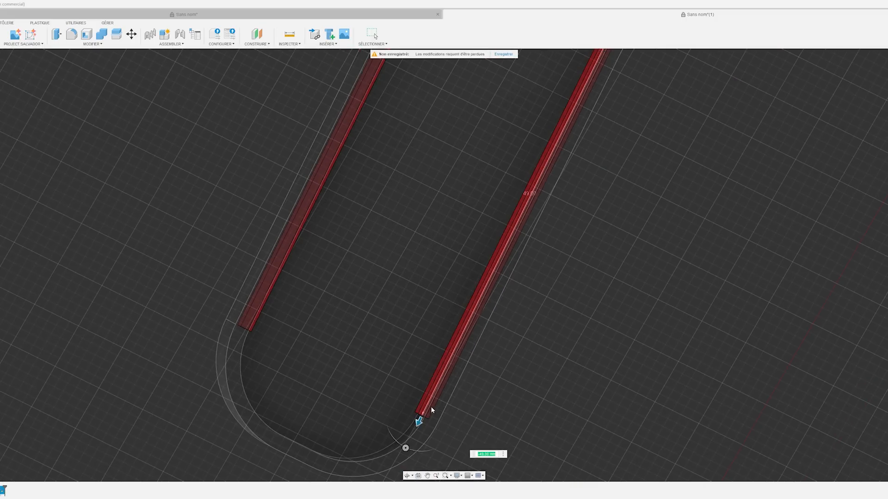
left_click_drag(417, 423, 403, 451)
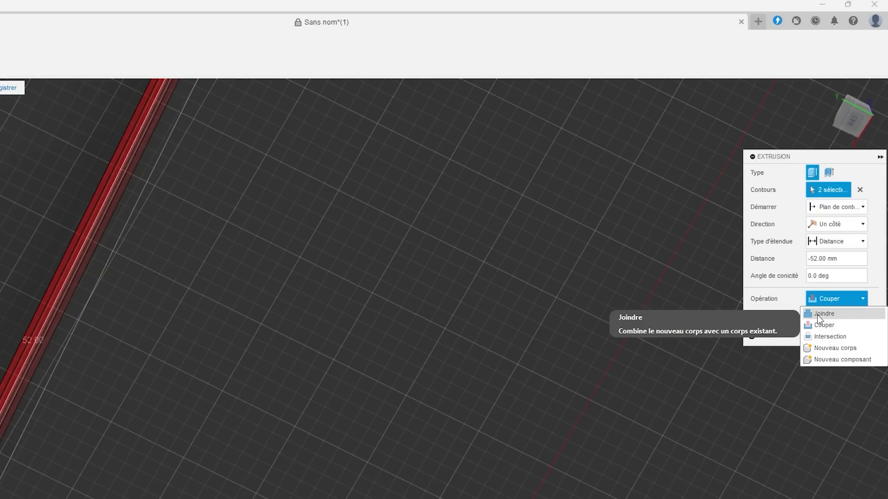
left_click(817, 315)
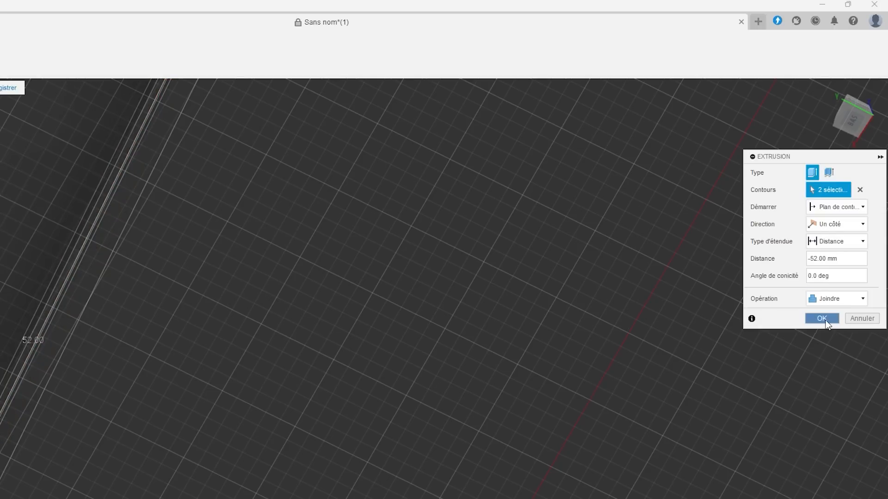
left_click(821, 319)
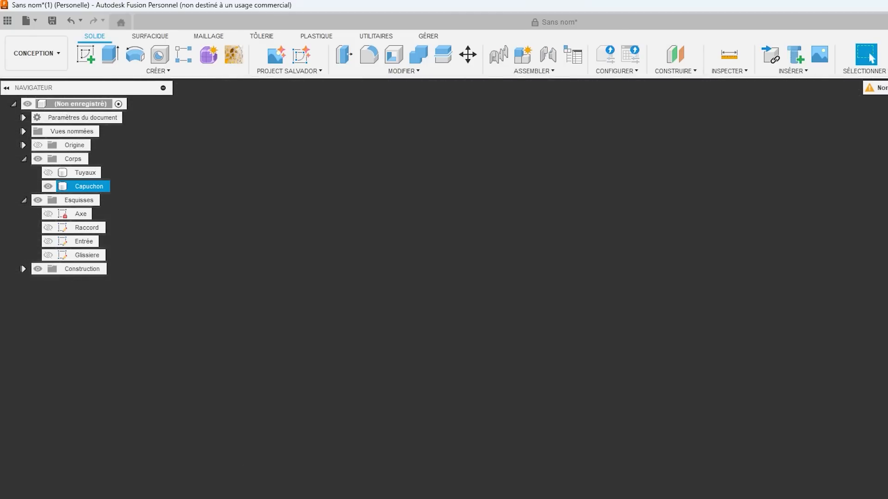
Step: Hide the Capuchon body and show the Tuyaux body and the Glissiere sketch
left_click(271, 208)
left_click(48, 187)
left_click(48, 173)
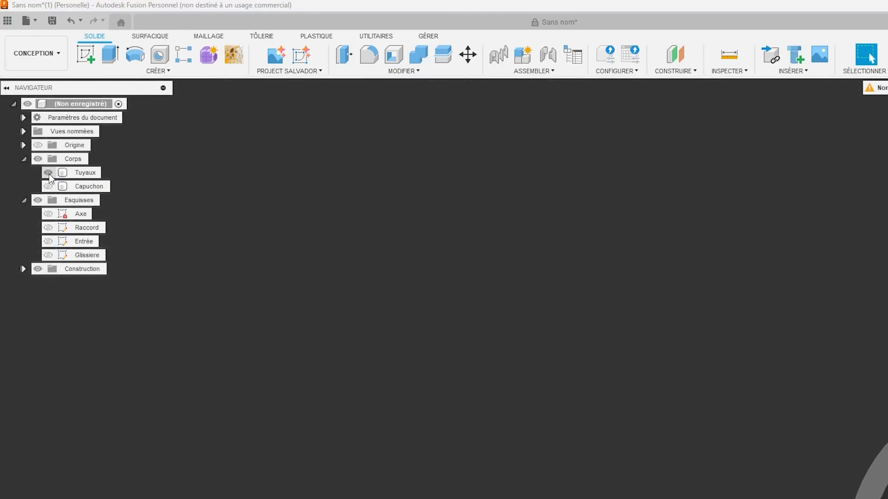
left_click(48, 255)
middle_click_drag(887, 498, 832, 467)
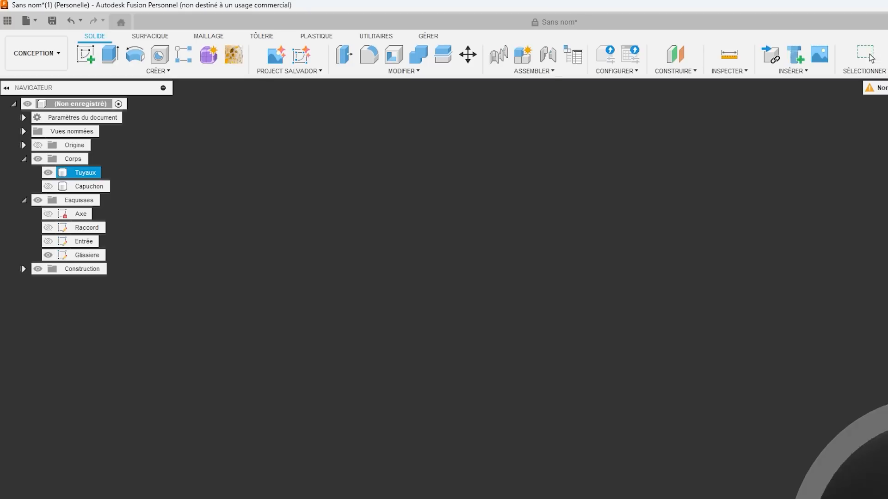
Step: Extrude both Glissiere rectangles -53 mm as a cut to form grooves along the sides of the pipe's inlet fitting
scroll(728, 390, "up", 3)
left_click(547, 224)
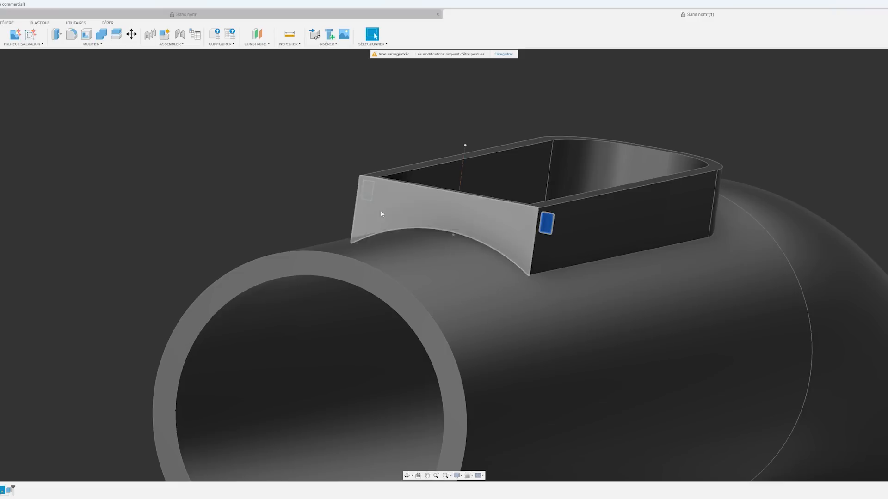
middle_click_drag(287, 215, 355, 199, "shift")
left_click(336, 197, "ctrl")
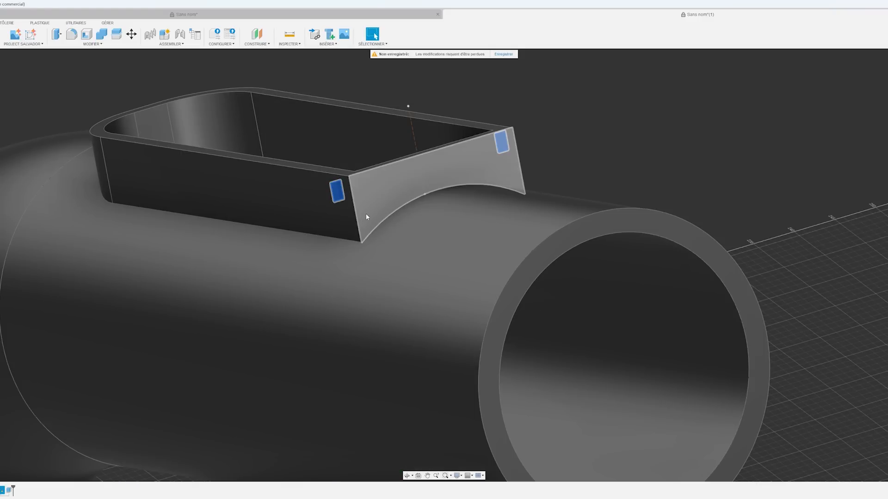
key("e")
left_click_drag(340, 195, 88, 166)
middle_click_drag(170, 204, 381, 202, "shift")
middle_click_drag(262, 232, 323, 226, "shift")
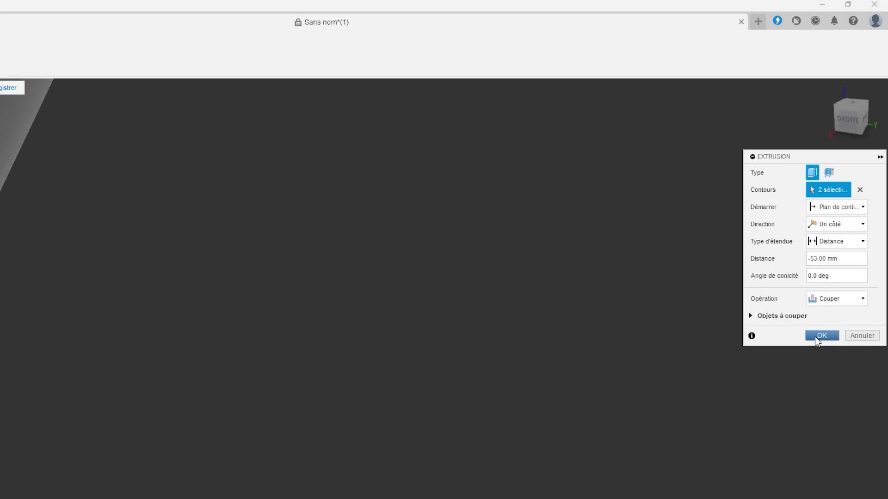
left_click(815, 336)
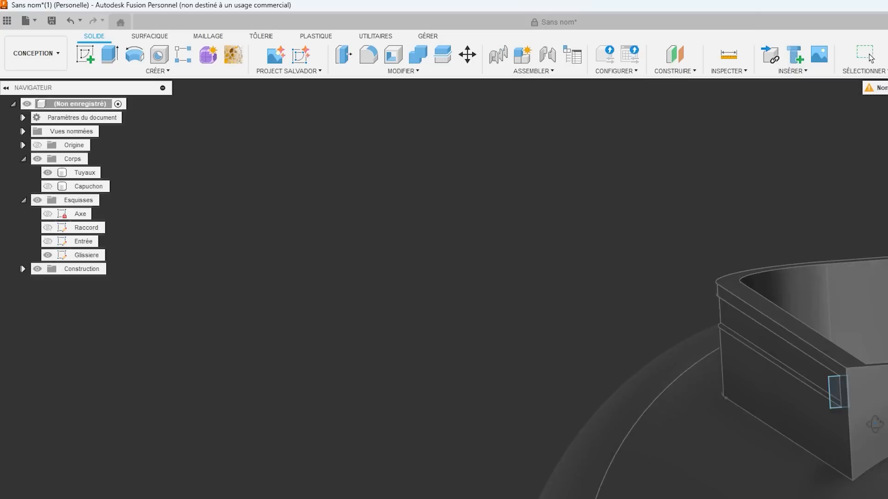
Step: Hide the Glissiere sketch and show the Capuchon body again on the pipe's inlet fitting
middle_click_drag(875, 424, 838, 434, "shift")
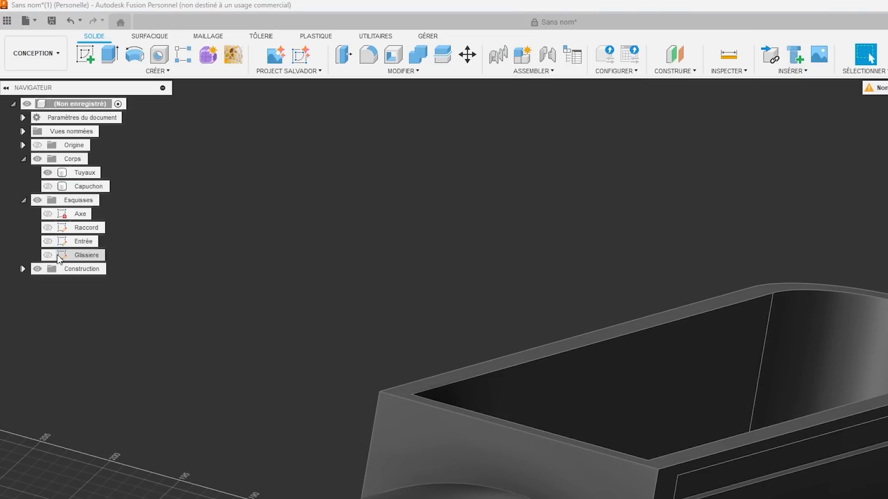
left_click(48, 186)
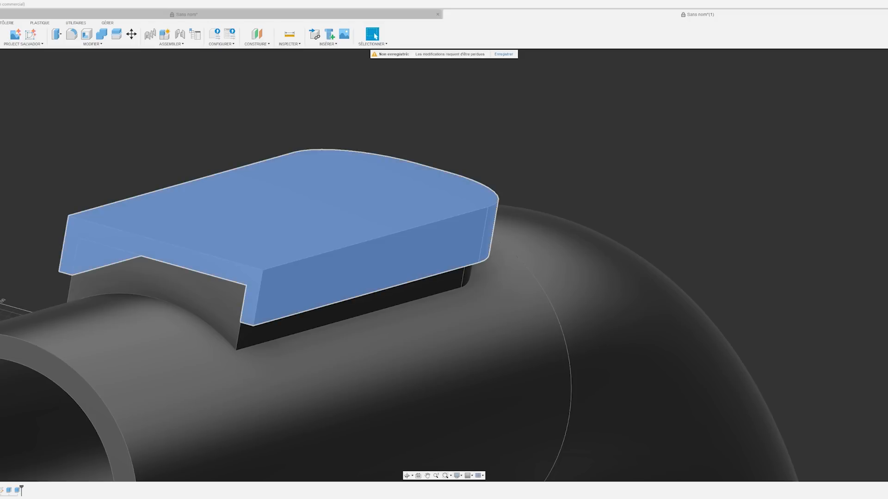
Step: Try sliding the Capuchon body along the inlet fitting's grooves with the Move tool, and cancel the move
left_click(280, 301)
key("m")
scroll(309, 230, "down", 5)
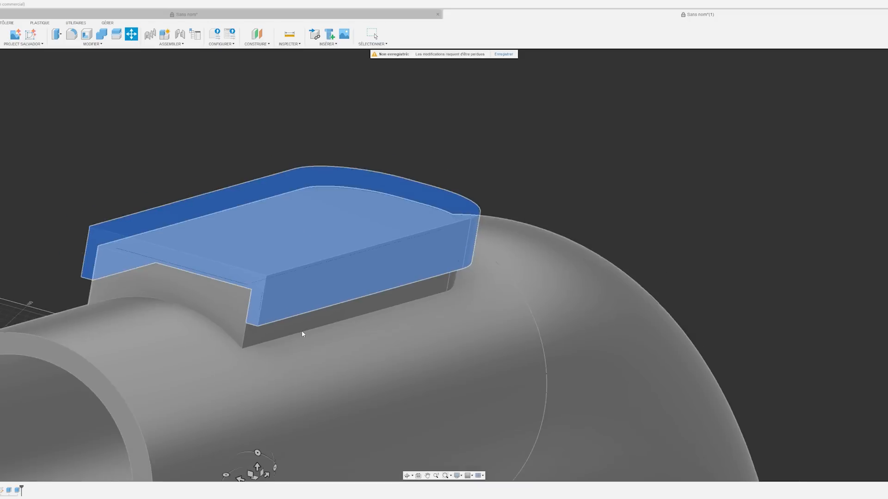
key("Escape")
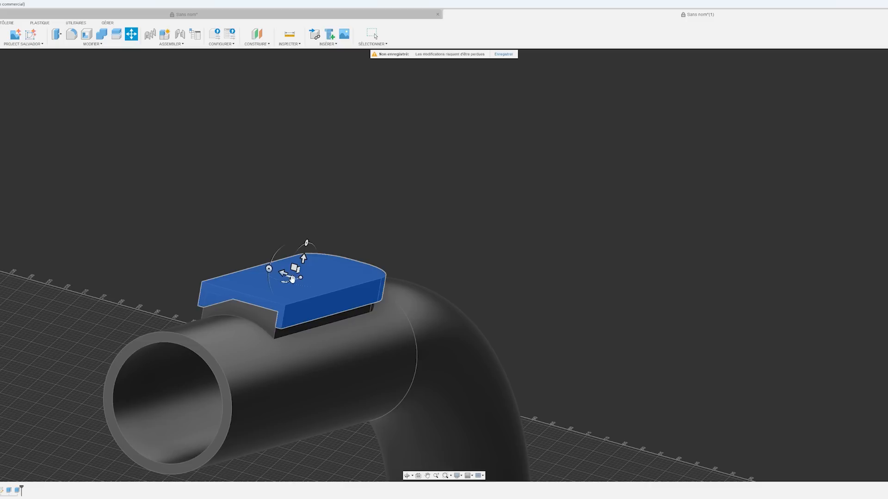
left_click_drag(290, 280, 412, 244)
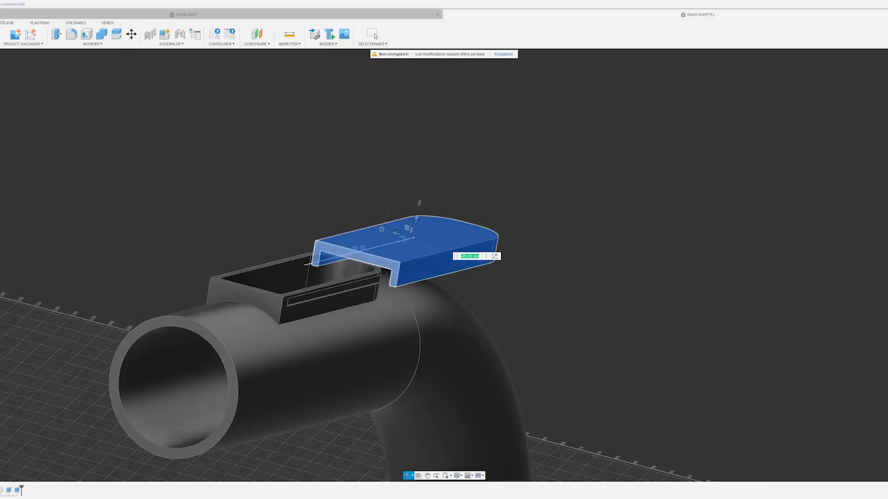
middle_click_drag(411, 235, 397, 251, "shift")
left_click_drag(403, 238, 258, 265)
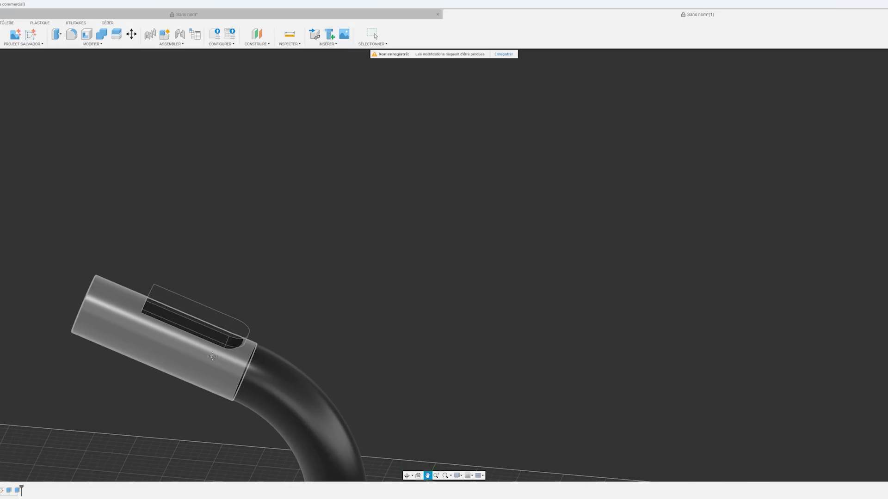
middle_click_drag(272, 446, 187, 288)
scroll(178, 300, "down", 10)
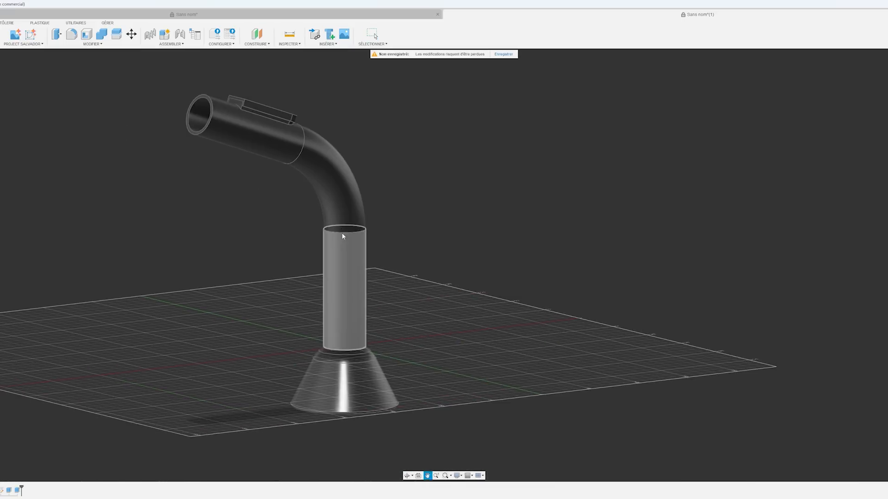
middle_click_drag(377, 266, 368, 300, "shift")
middle_click_drag(384, 205, 379, 259)
key("Escape")
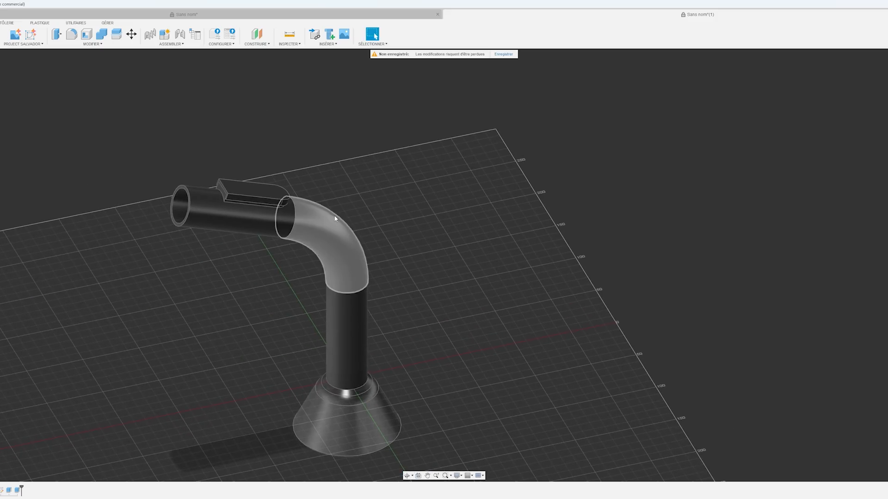
Step: Run an interference check between the Tuyaux and Capuchon bodies and close the analysis
left_click(289, 45)
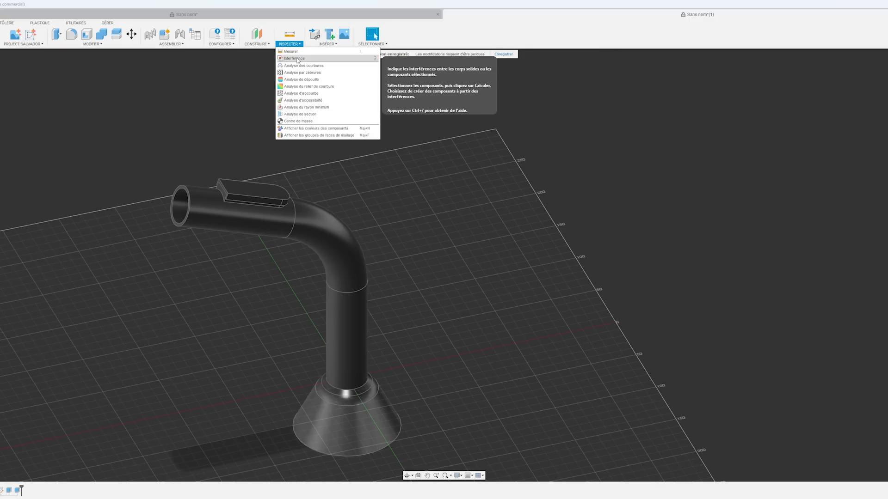
left_click(296, 59)
middle_click_drag(250, 228, 263, 222, "shift")
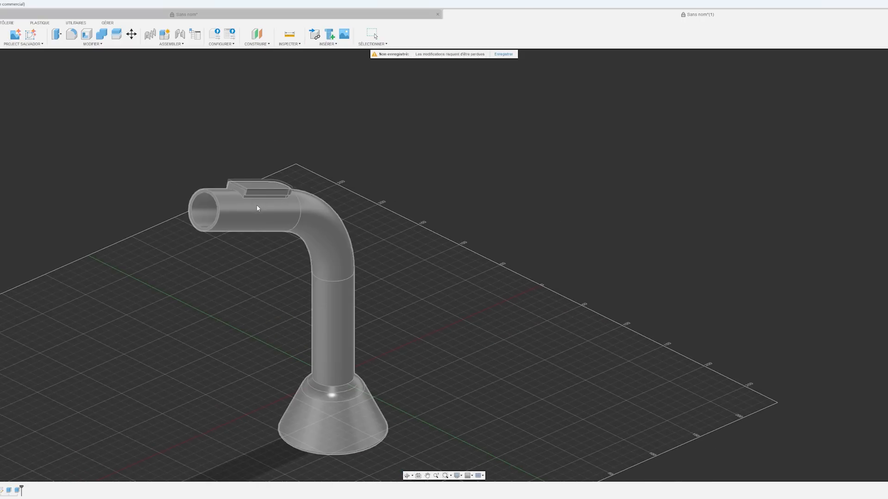
scroll(285, 246, "down", 3)
scroll(284, 245, "up", 3)
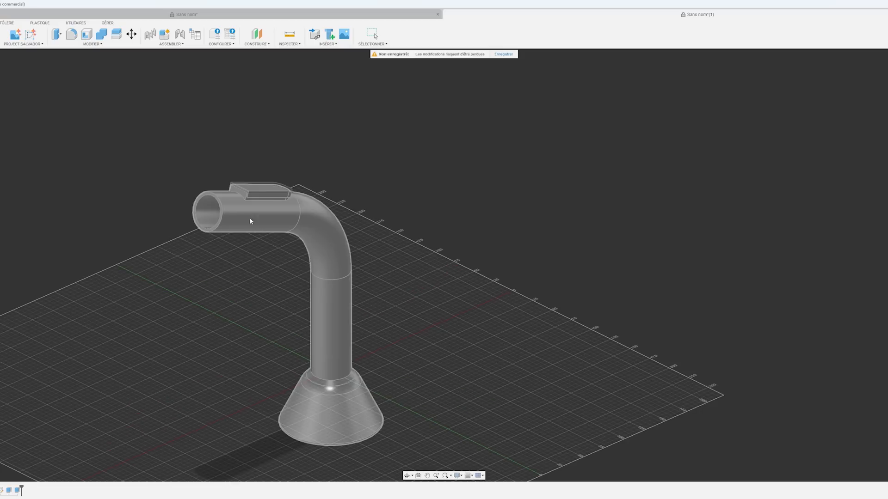
left_click(258, 188)
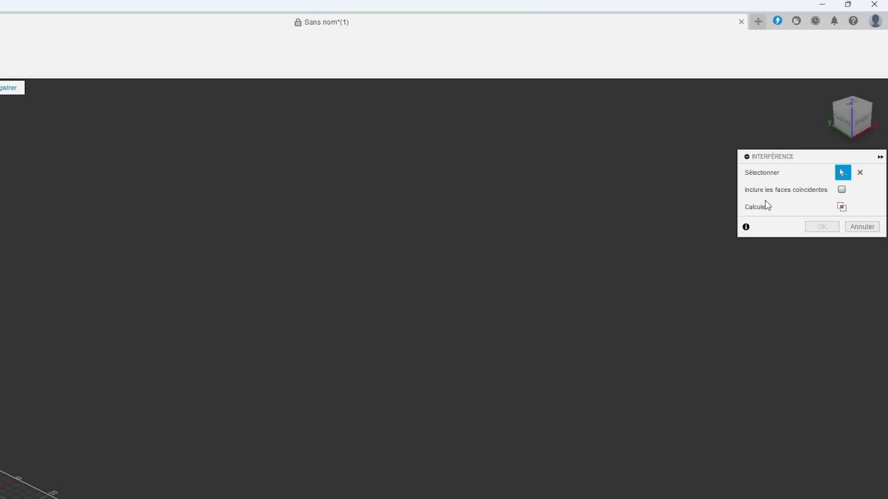
left_click(841, 207)
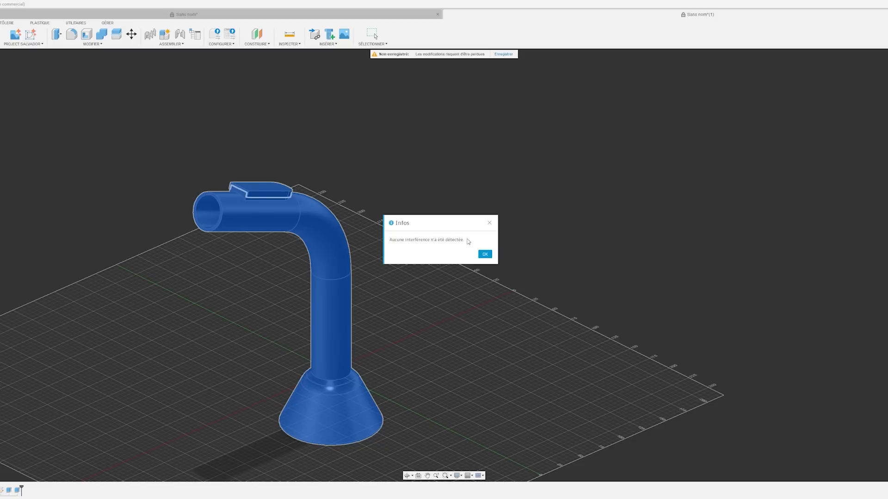
left_click(485, 254)
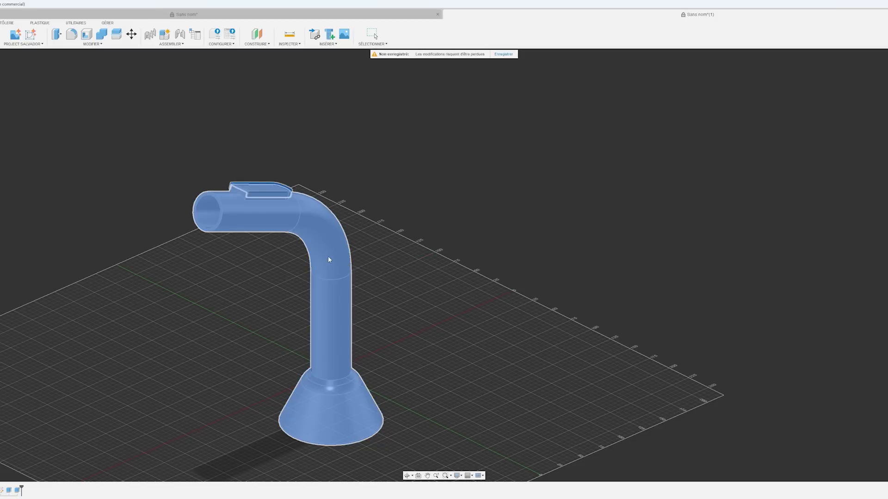
middle_click_drag(329, 256, 297, 218, "shift")
scroll(297, 218, "up", 3)
left_click(263, 180)
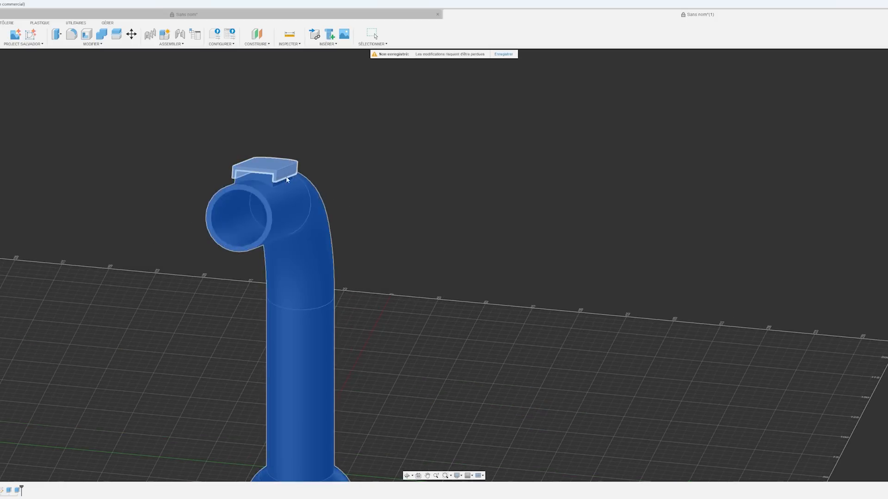
key("Escape")
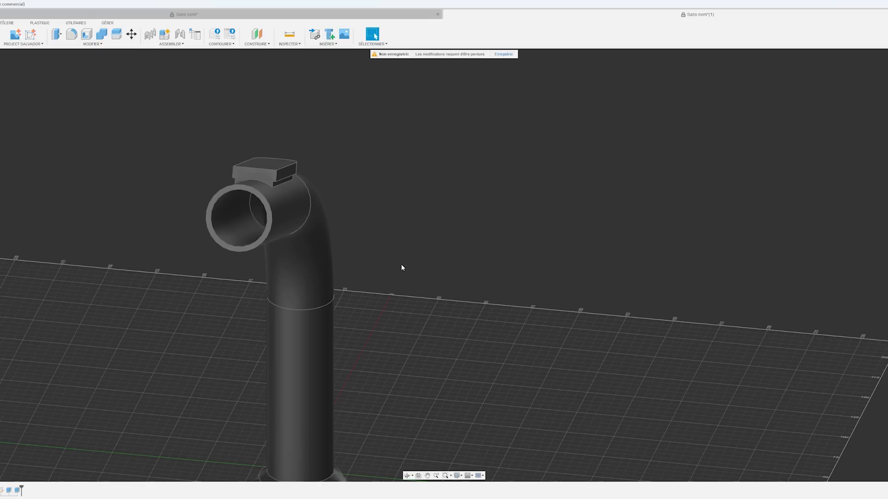
Step: Hide the Tuyaux body and offset the lower faces of both rails inside the Capuchon by -0.1 mm
middle_click_drag(401, 265, 308, 234, "shift")
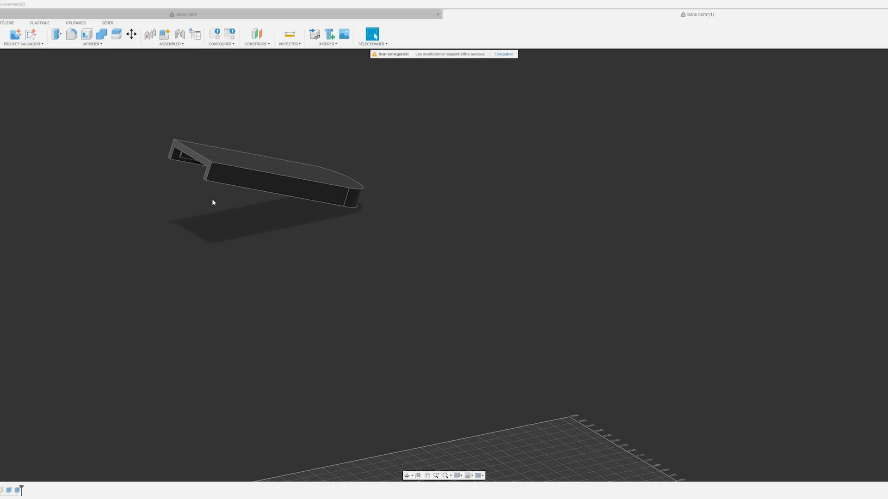
scroll(241, 207, "up", 6)
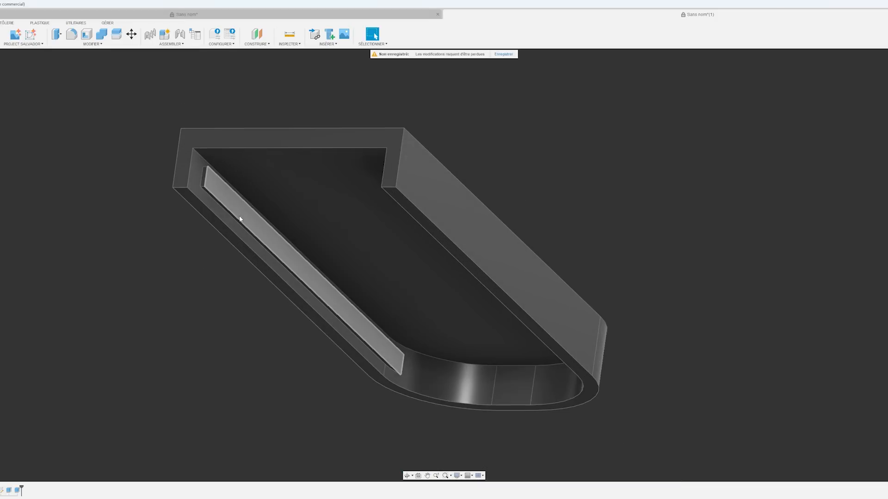
scroll(206, 193, "up", 5)
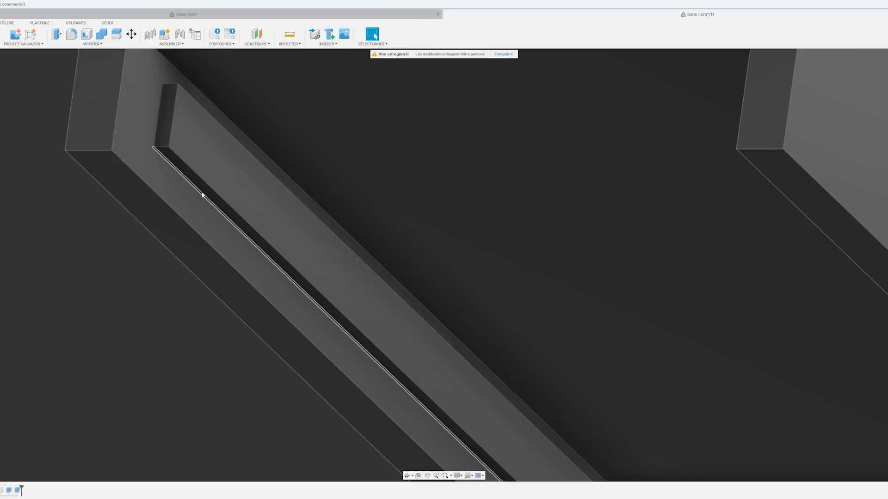
left_click(190, 176)
scroll(246, 258, "down", 3)
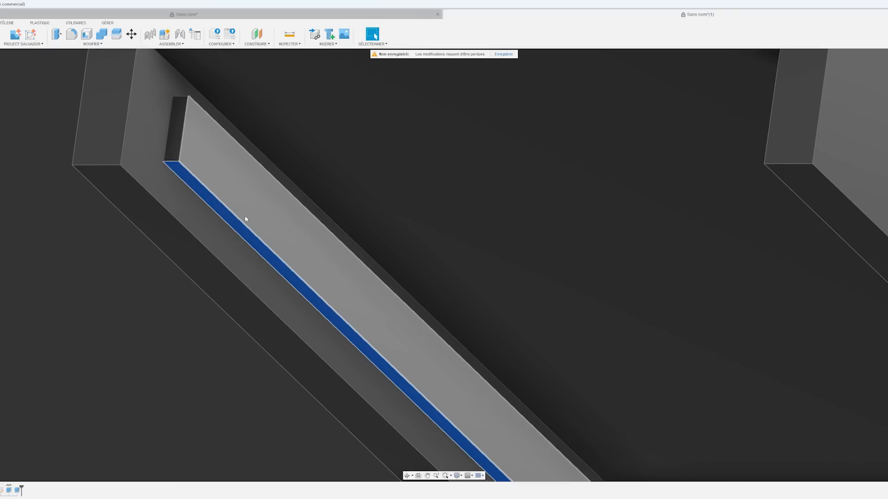
middle_click_drag(71, 55, 666, 240, "shift")
left_click(667, 239)
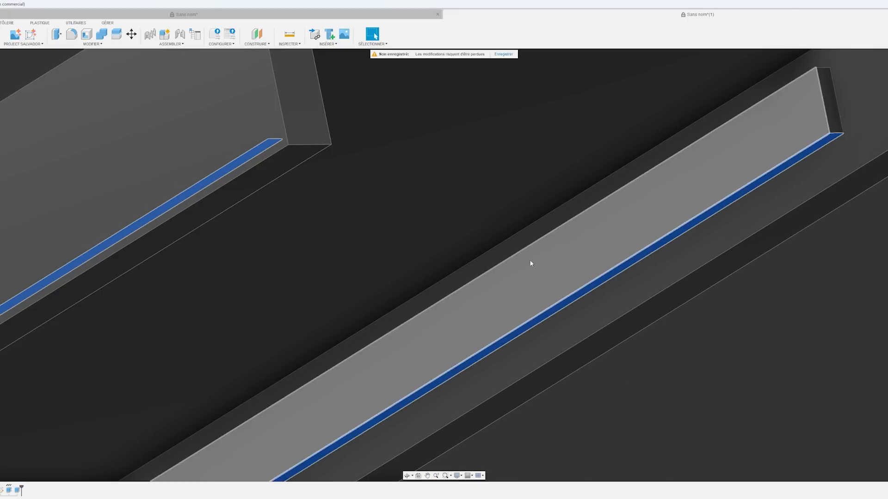
scroll(16, 178, "down", 2)
left_click(56, 35)
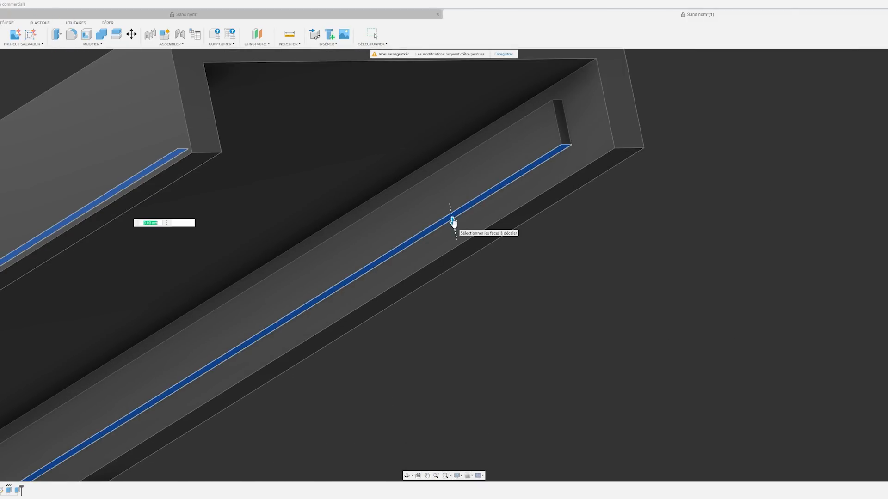
left_click_drag(452, 222, 453, 218)
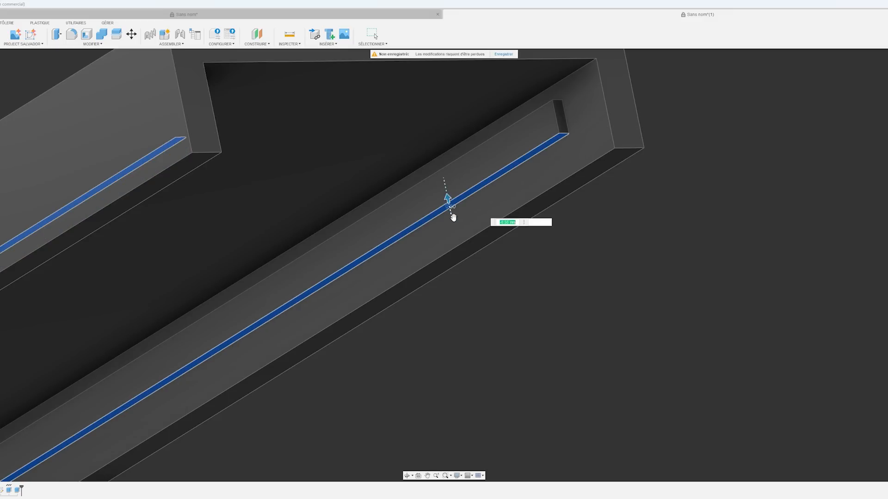
left_click(508, 222)
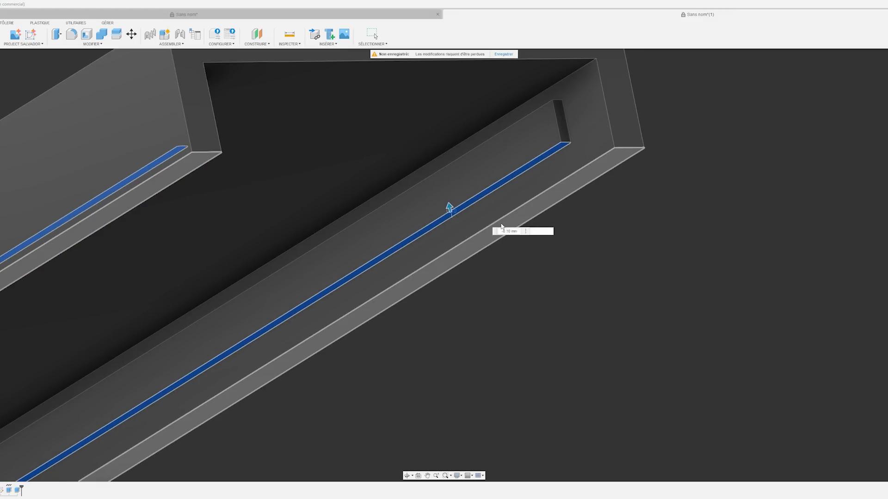
key("Return")
Step: Offset the upper faces of both rails inside the Capuchon by -0.1 mm
middle_click_drag(434, 246, 501, 209, "shift")
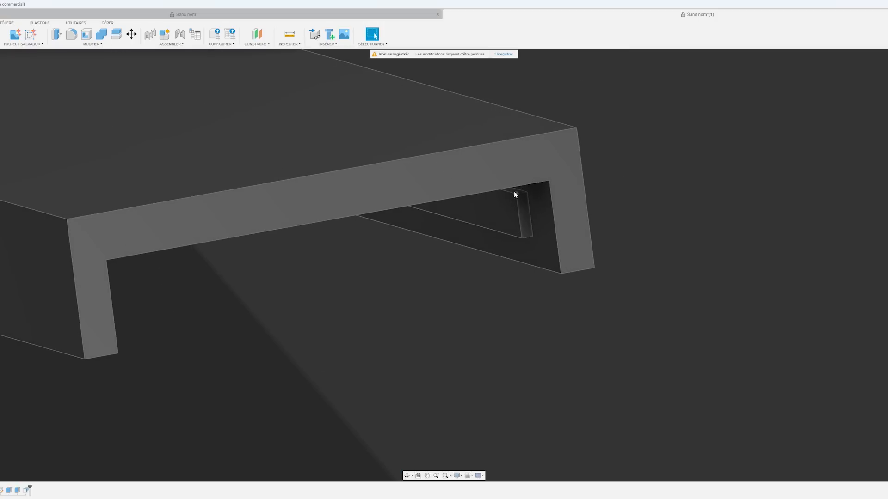
left_click(515, 193)
middle_click_drag(287, 263, 214, 268, "shift")
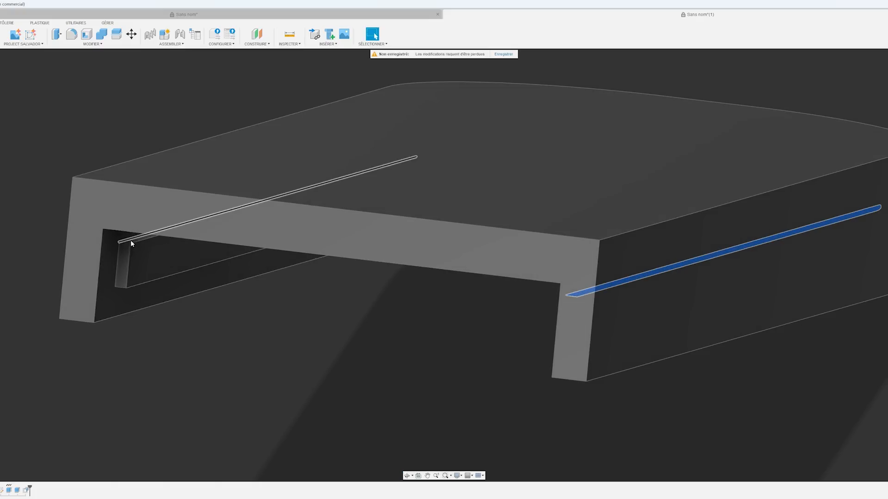
left_click(133, 240)
left_click(56, 34)
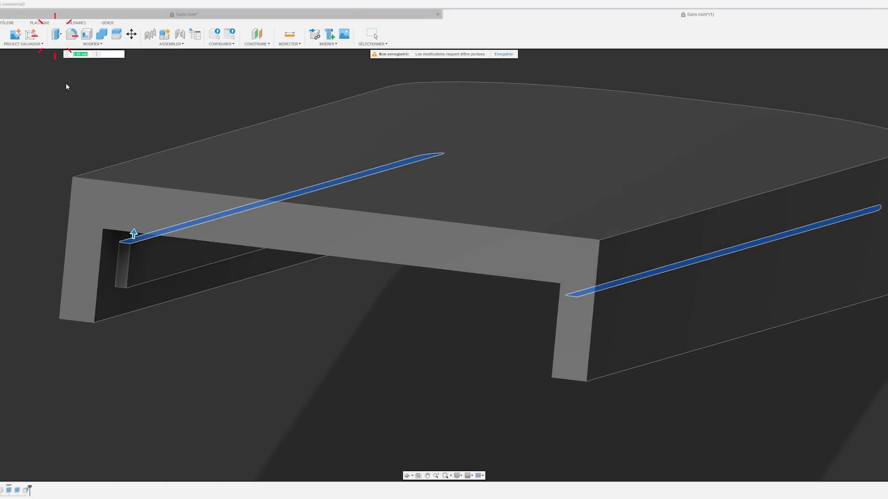
left_click_drag(133, 235, 174, 270)
left_click(189, 269)
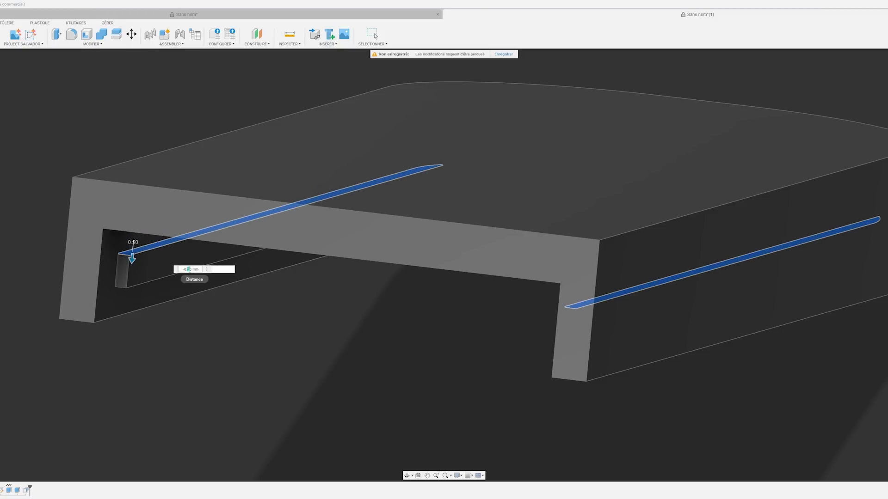
type("-0.1")
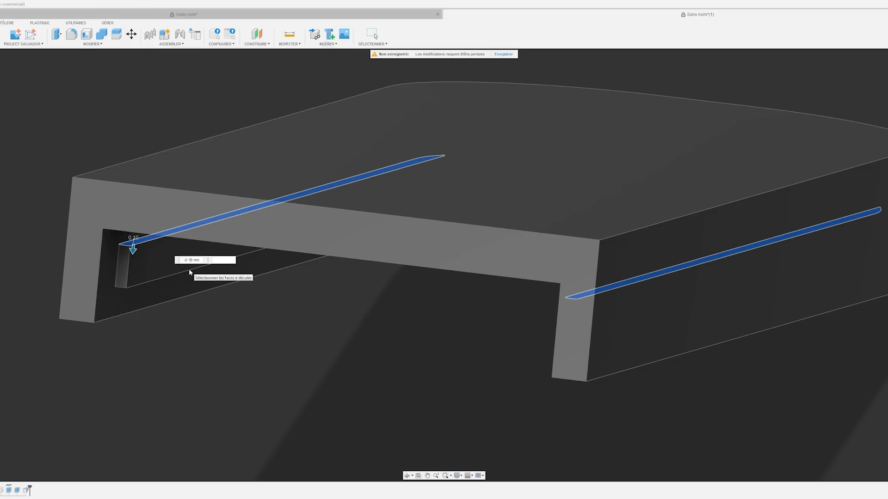
key("Return")
Step: Show the Tuyaux body again so the whole pipe with its cap can be viewed
scroll(188, 268, "down", 5)
mouse_move(280, 323)
middle_mouse_down("shift")
mouse_move(303, 317)
mouse_move(270, 323)
middle_mouse_up("shift")
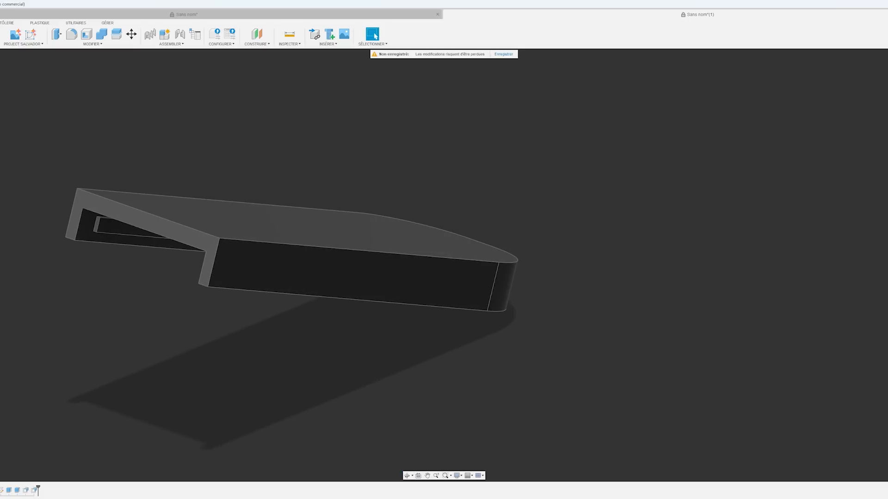
left_click(1, 221)
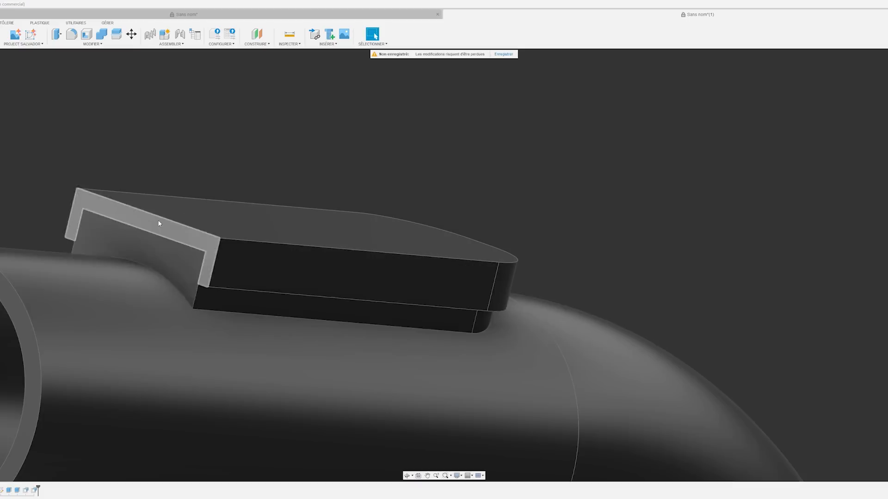
scroll(159, 222, "down", 7)
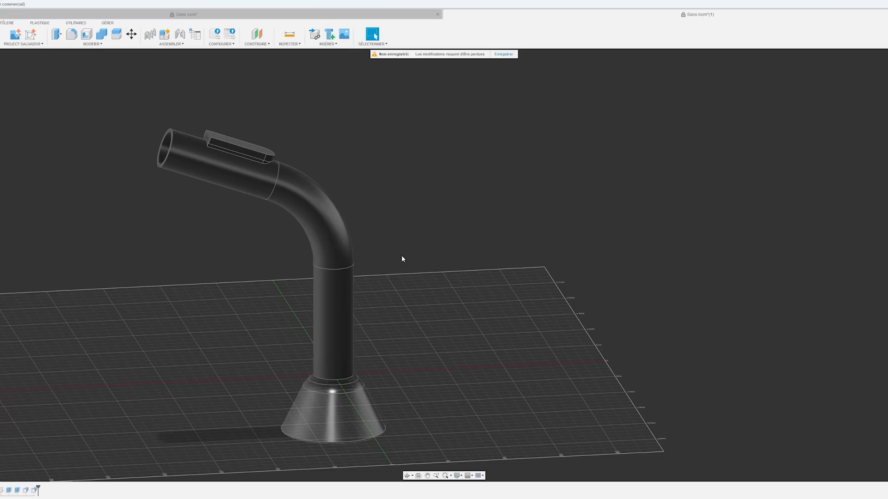
middle_click_drag(401, 258, 426, 265, "shift")
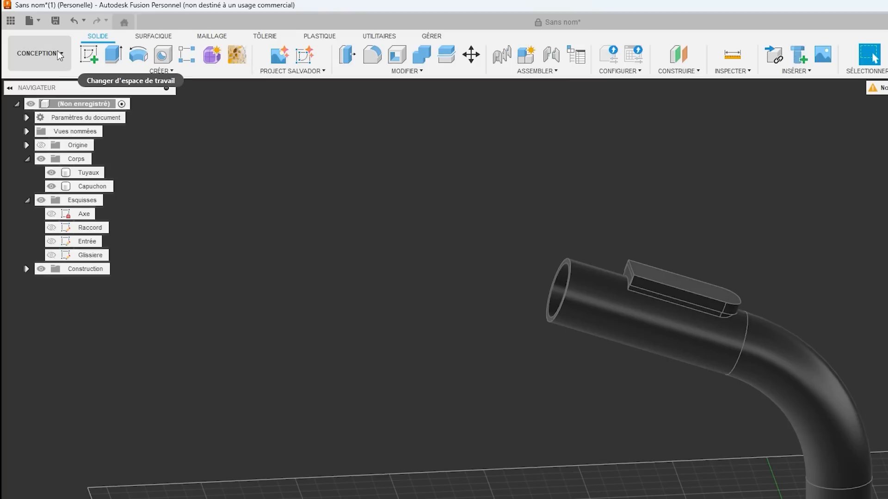
Step: Briefly hide the Tuyaux body to isolate the Capuchon for 3D printing, and restore its visibility
left_click(51, 172)
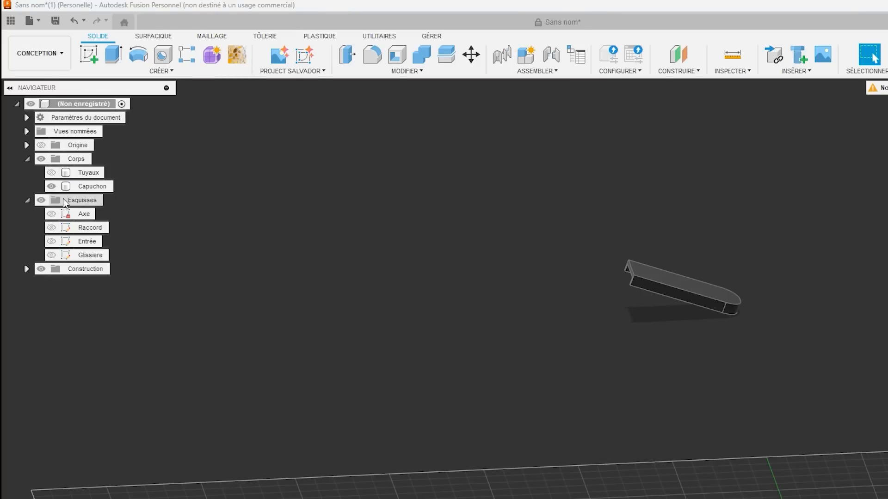
left_click(36, 23)
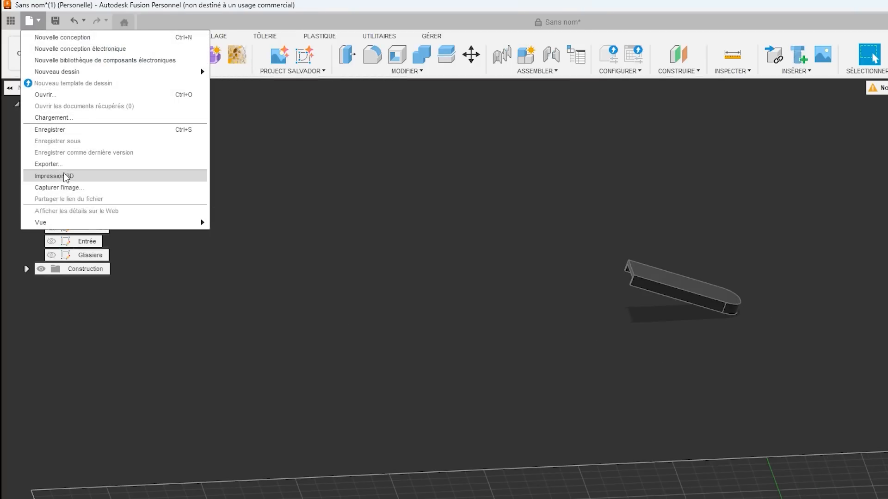
left_click(41, 22)
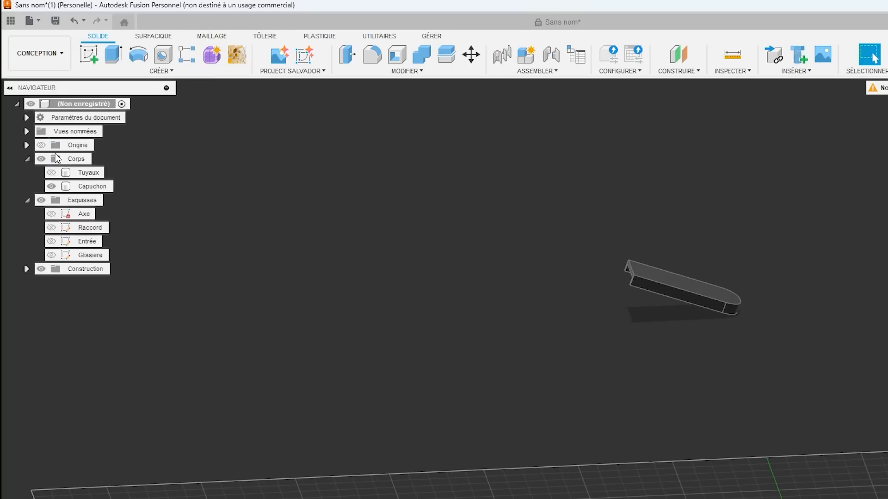
left_click(51, 173)
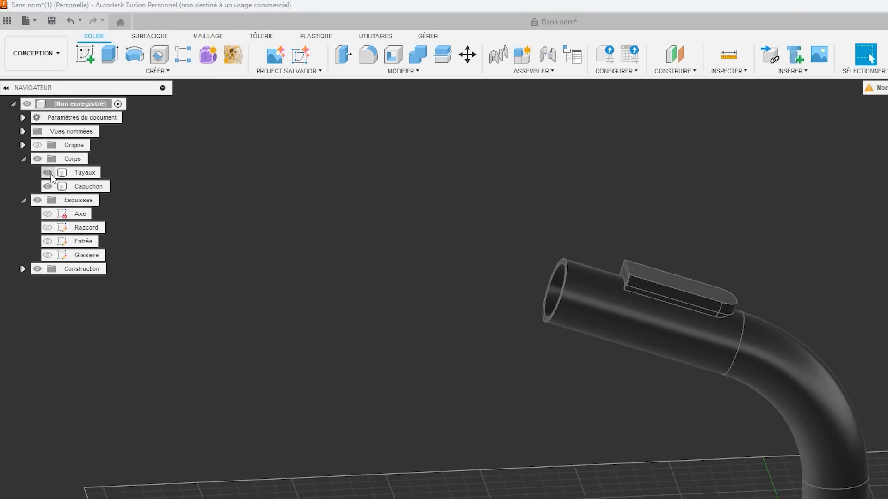
Step: Export the Tuyaux body for 3D printing as a binary STL file in millimetres and save it to the computer
left_click(38, 21)
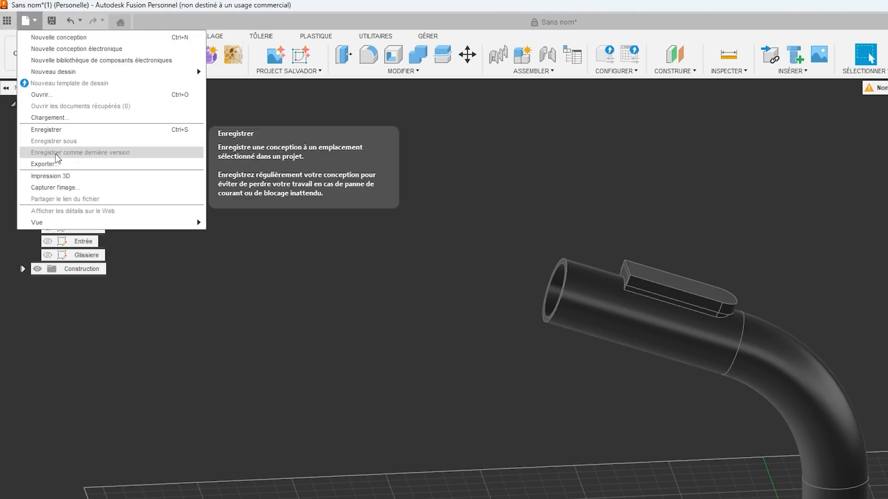
left_click(65, 177)
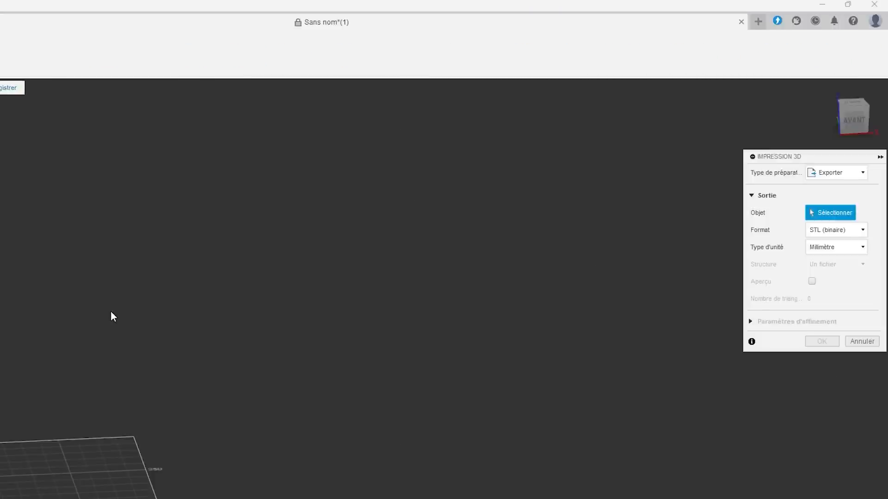
left_click(841, 172)
left_click(827, 199)
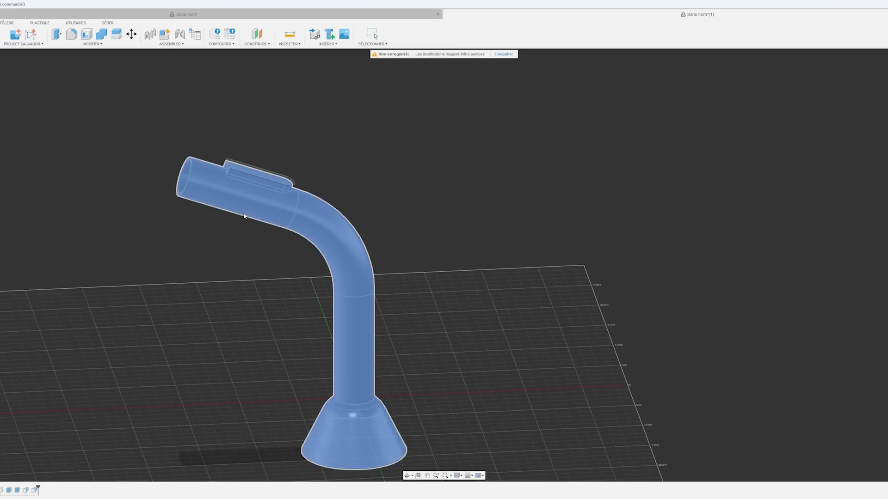
left_click(253, 218)
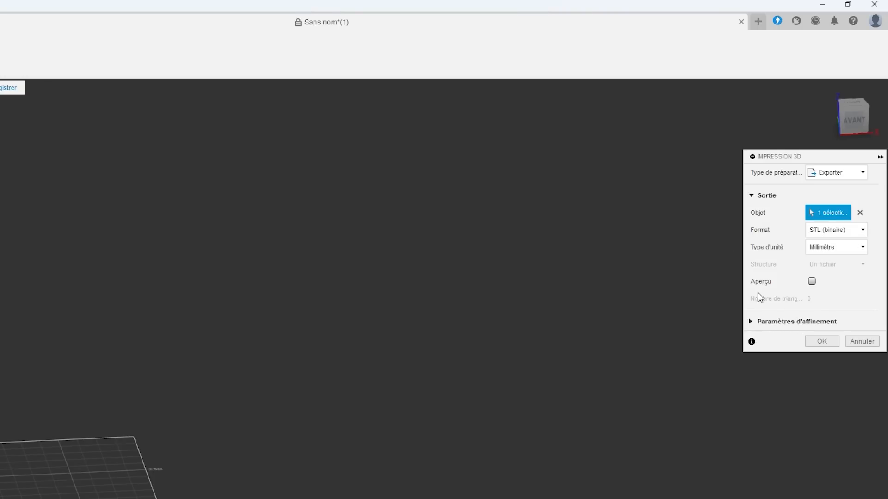
left_click(812, 281)
left_click(811, 282)
left_click(822, 342)
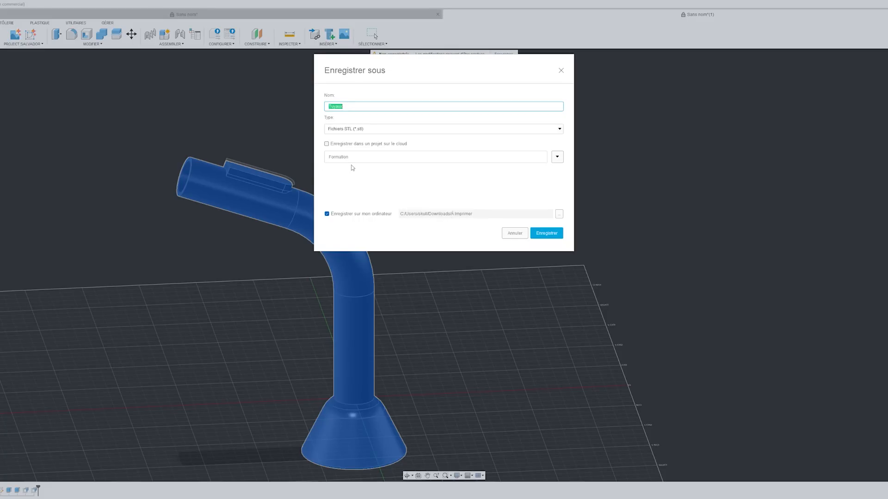
left_click(531, 235)
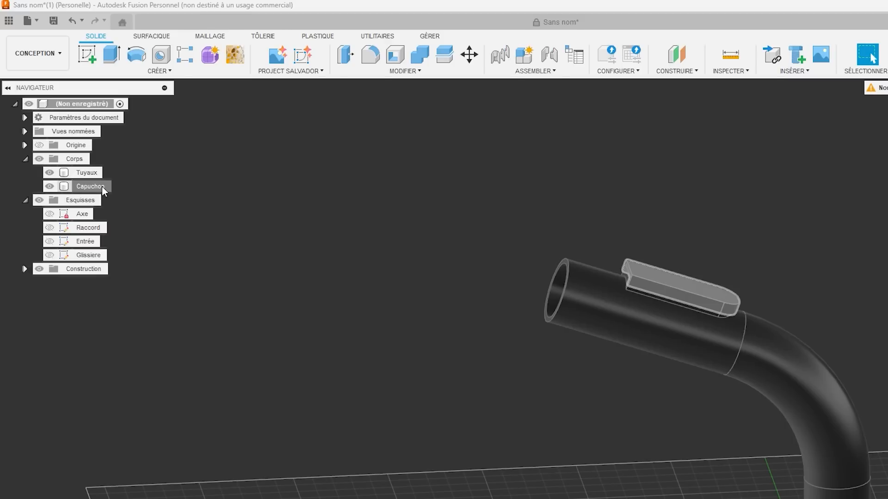
Step: Export the Capuchon body for 3D printing as a binary STL file in millimetres and save it to the computer
left_click(35, 22)
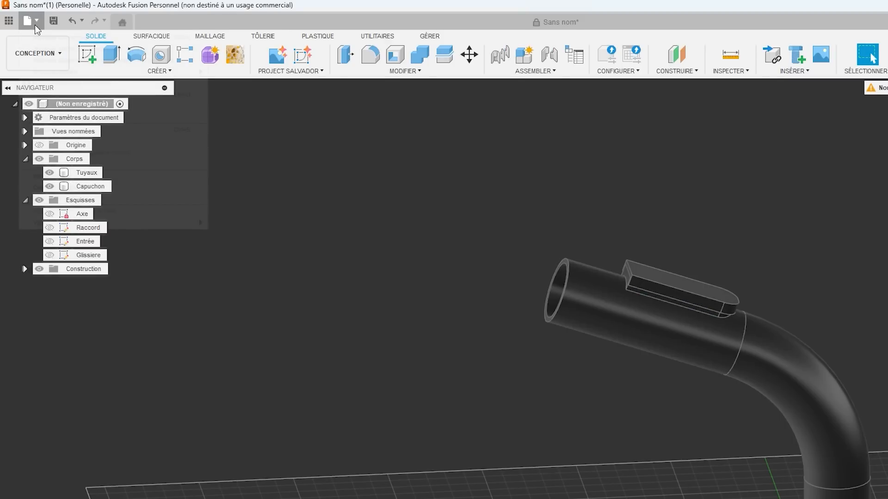
left_click(56, 177)
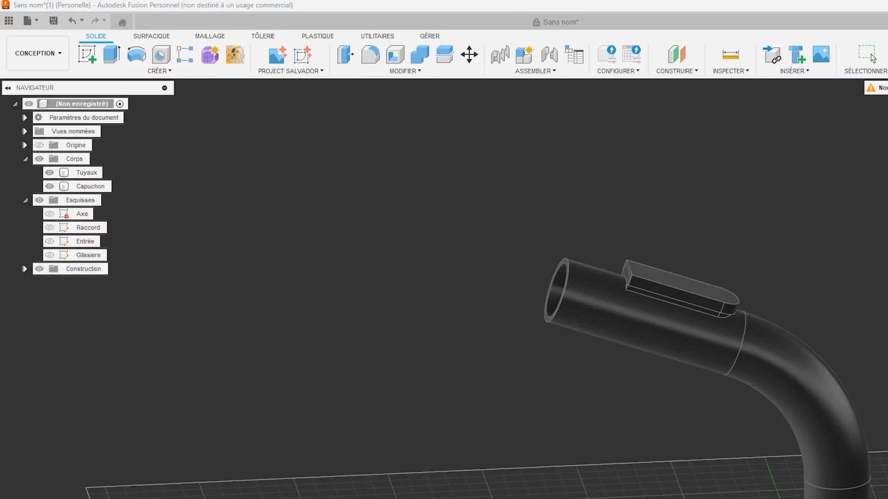
left_click(679, 288)
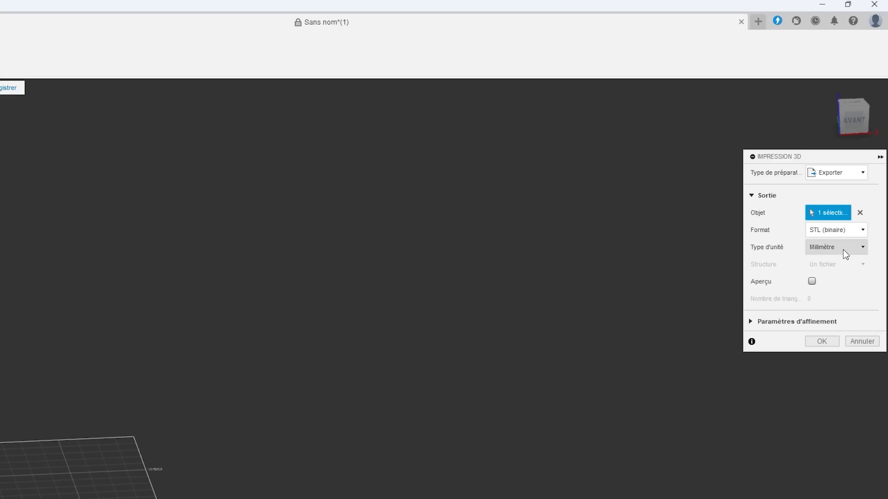
left_click(825, 341)
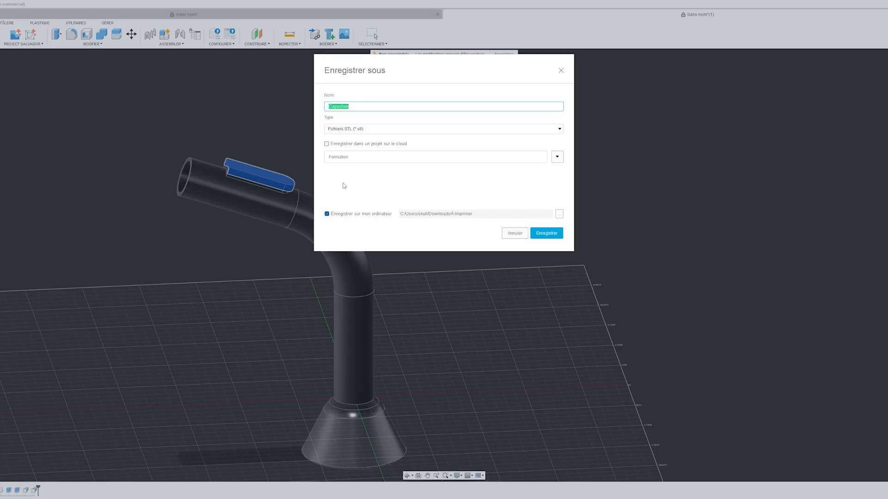
left_click(555, 236)
Step: Switch to the slicer and view the exported pipe and cap models together on the build plate
middle_click_drag(485, 252, 511, 251, "shift")
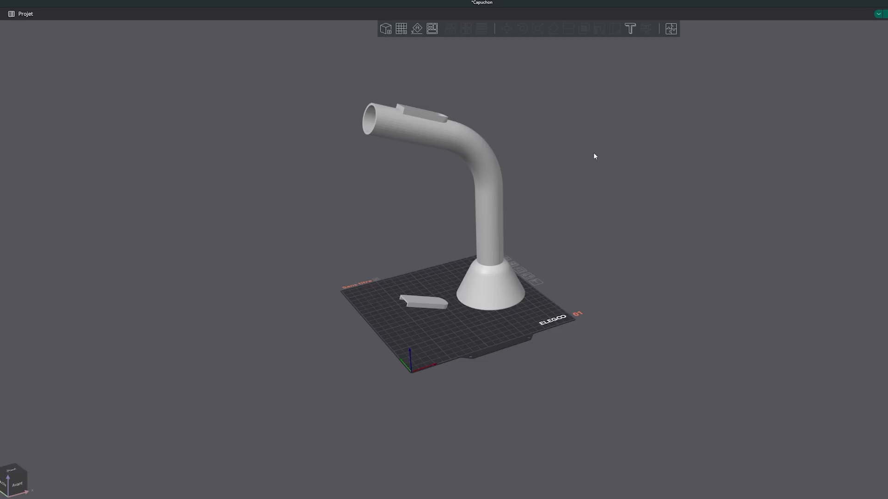
key("ctrl+a")
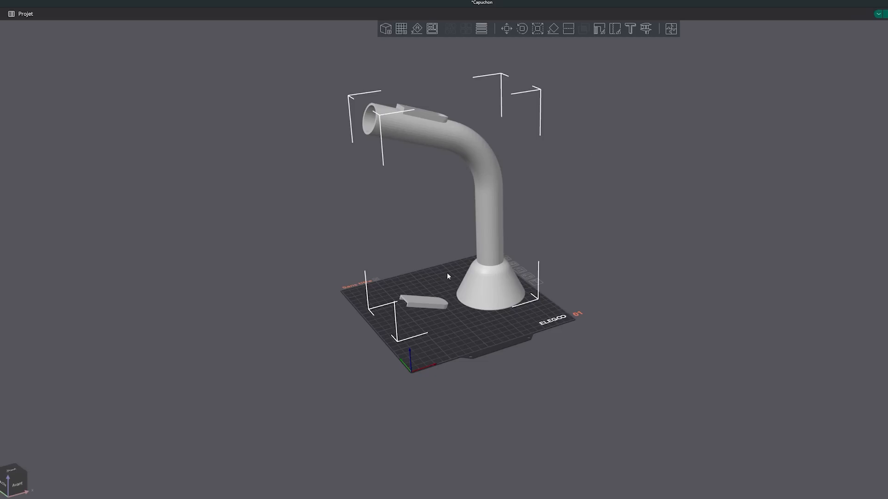
left_click(620, 268)
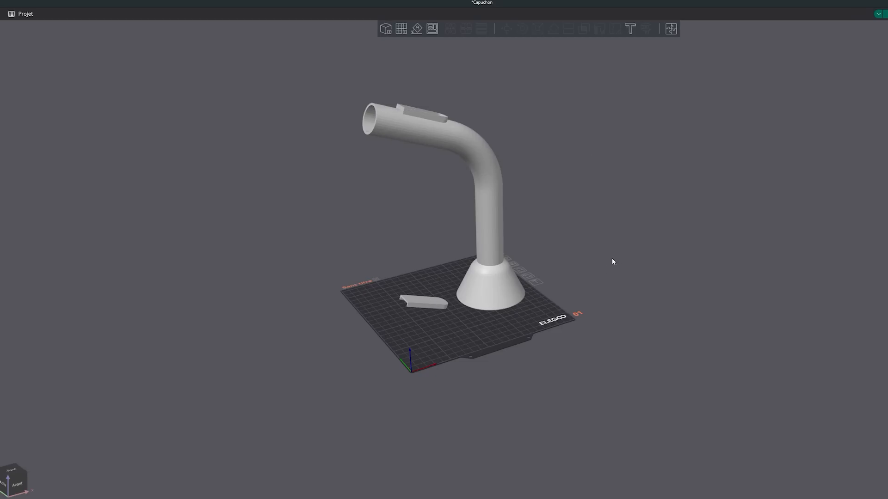
middle_click_drag(601, 265, 595, 305)
scroll(618, 266, "up", 1)
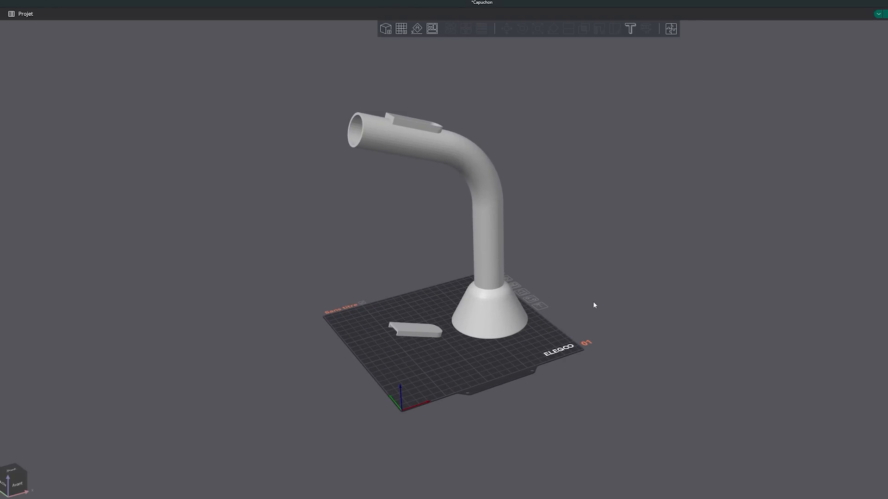
Step: Auto-orient the cap so it rests on its flat outer face with its open side facing upward
left_click(403, 338)
left_click_drag(649, 385, 489, 366)
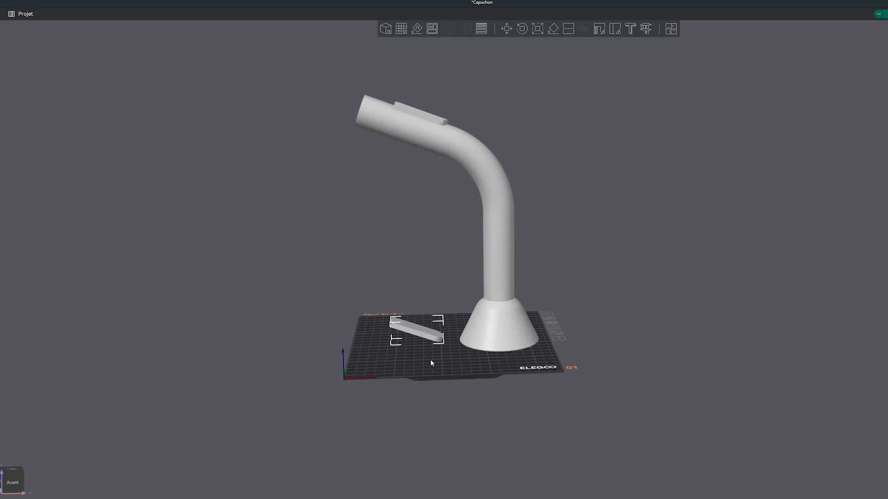
left_click_drag(431, 362, 407, 340)
left_click_drag(415, 123, 425, 99)
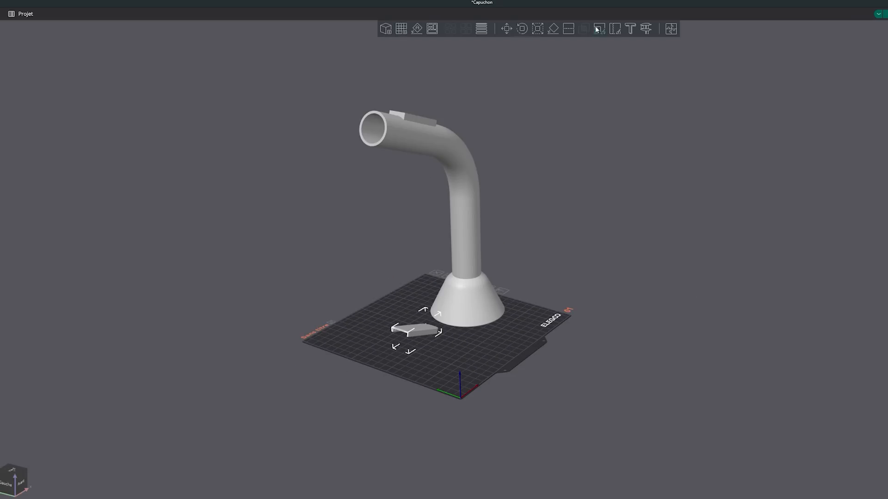
left_click(417, 32)
left_click_drag(712, 203, 678, 201)
scroll(476, 277, "up", 9)
left_click_drag(402, 284, 388, 237)
left_click_drag(447, 173, 434, 192)
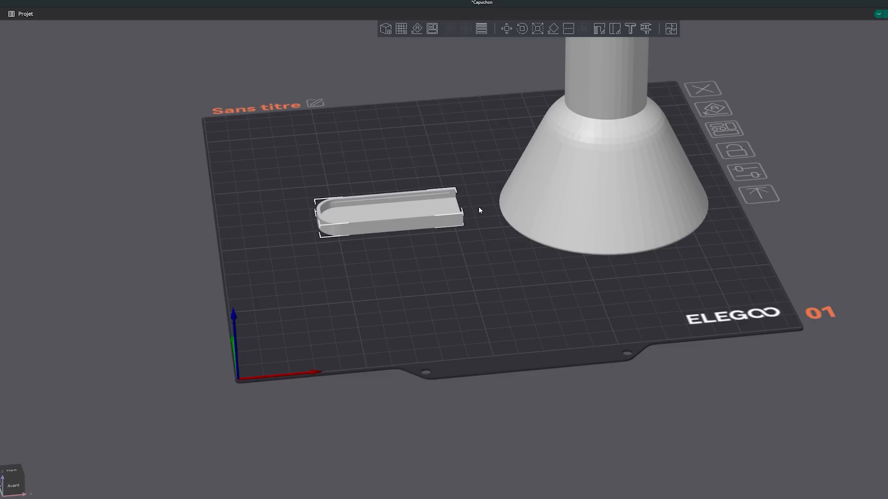
left_click_drag(504, 300, 541, 313)
scroll(501, 302, "down", 8)
Step: Select the pipe and examine its hollow conical base and inner passage from below
left_click(537, 221)
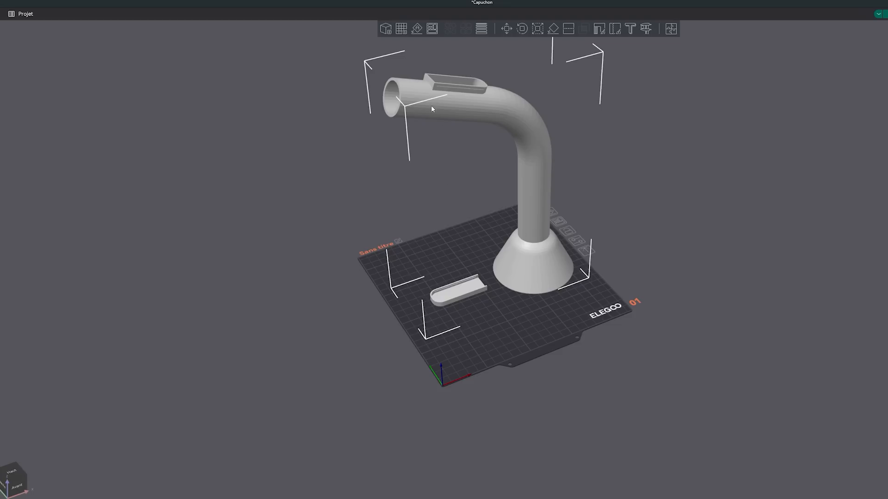
key("6")
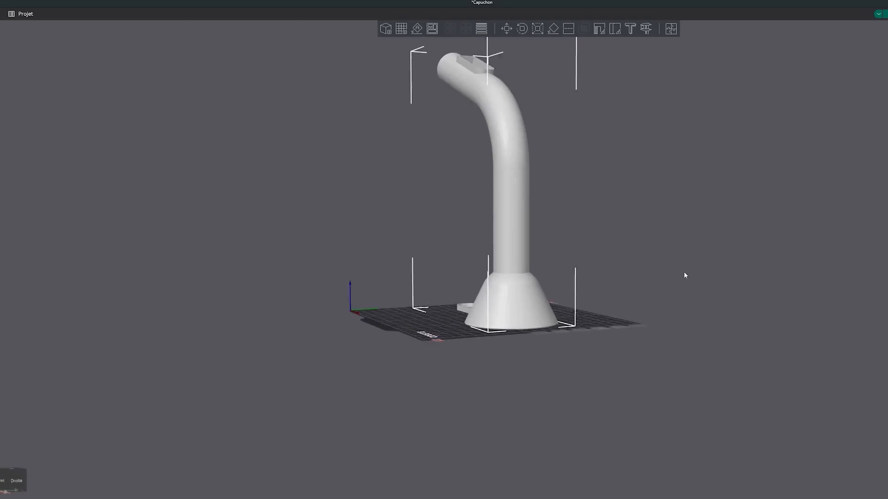
left_click_drag(595, 254, 597, 198)
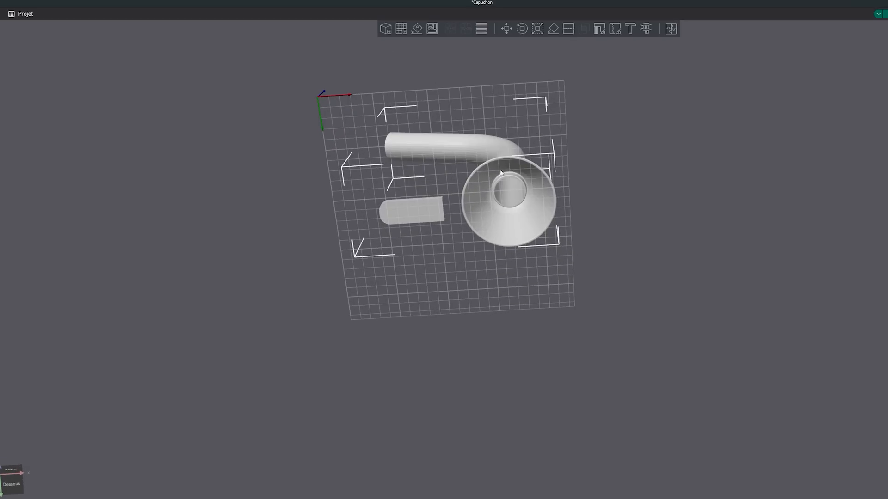
left_click_drag(526, 197, 583, 203)
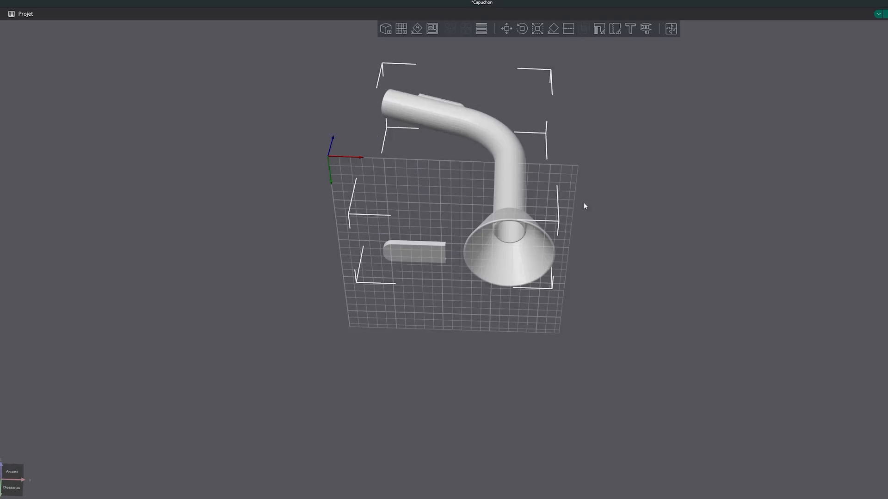
scroll(550, 211, "up", 5)
scroll(518, 219, "down", 2)
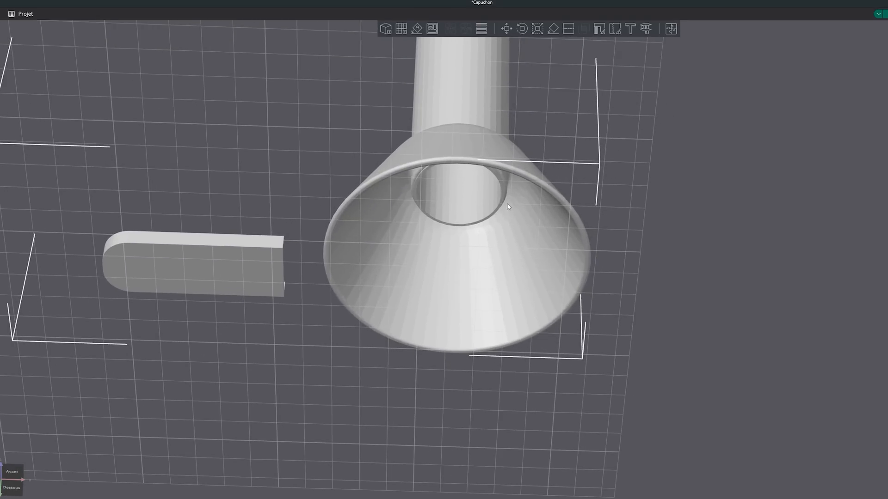
left_click_drag(700, 194, 711, 218)
scroll(710, 218, "down", 10)
left_click_drag(641, 194, 652, 217)
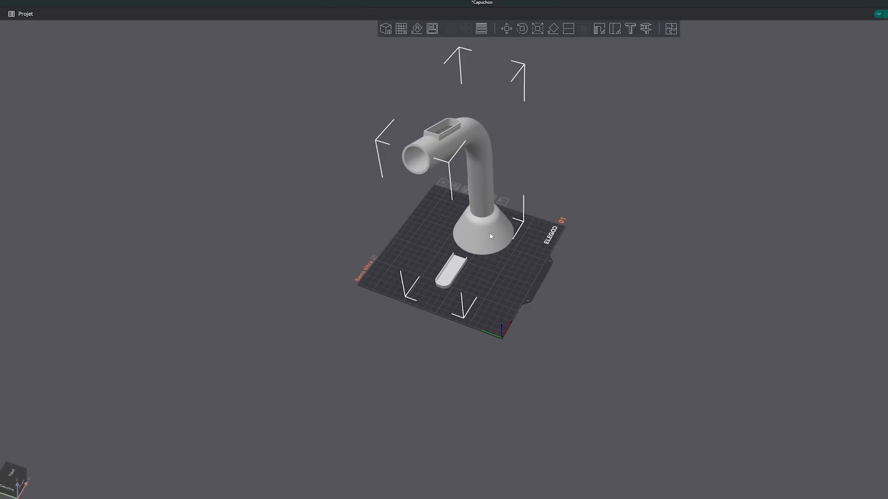
Step: Shift the pipe slightly on the build plate and auto-arrange all objects with a spacing of 5.00
mouse_move(476, 234)
left_mouse_down()
mouse_move(501, 237)
mouse_move(456, 237)
mouse_move(470, 232)
left_mouse_up()
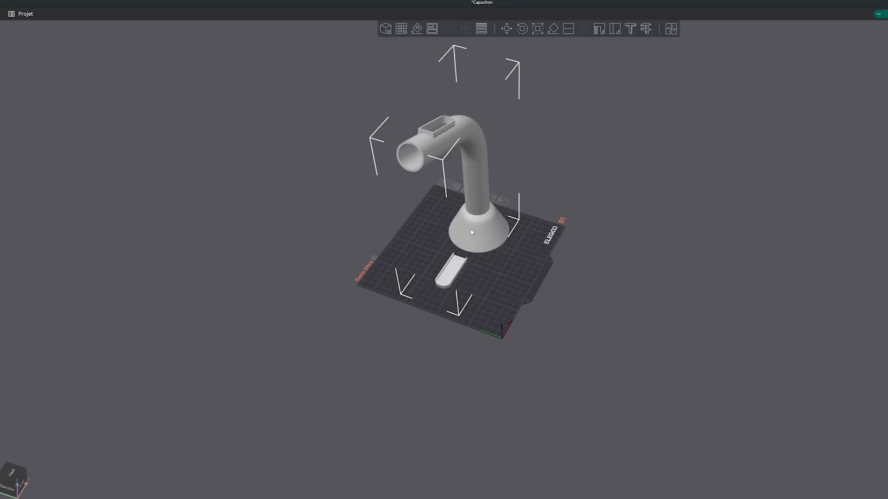
right_click(429, 32)
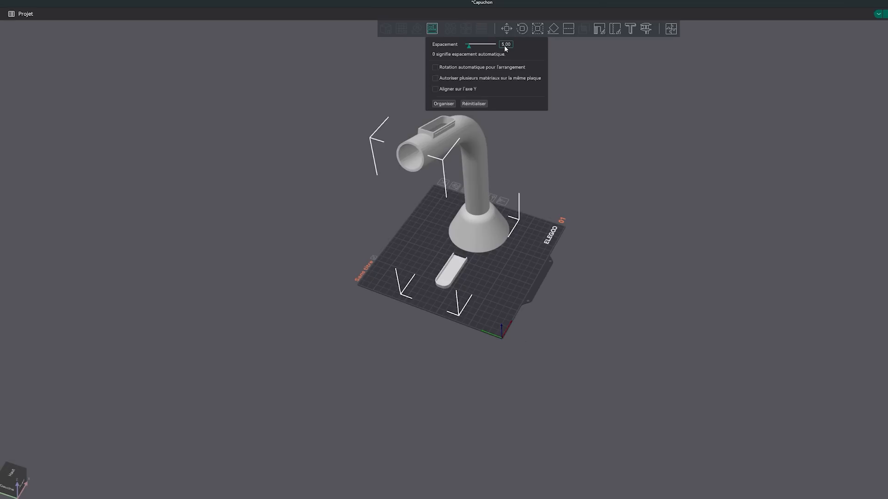
left_click(442, 104)
left_click_drag(694, 280, 449, 274)
left_click(648, 294)
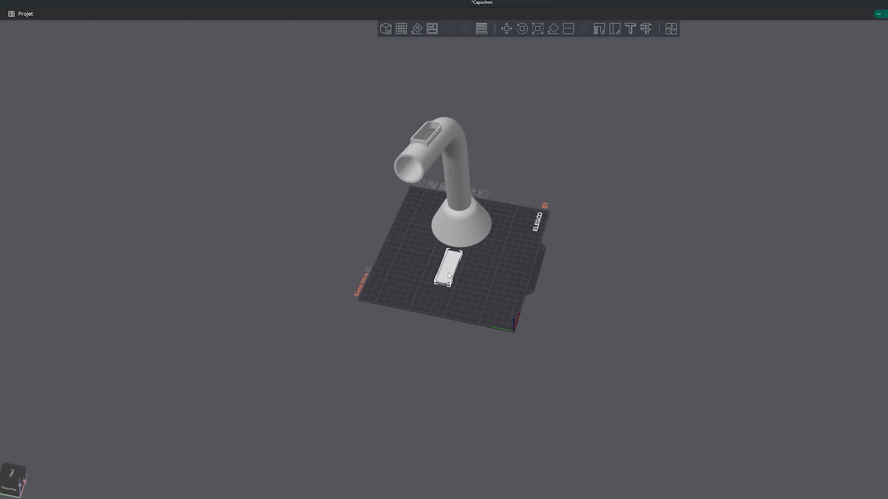
Step: Reposition the models on the build plate by hand and auto-arrange all objects again
left_click(475, 238)
left_click_drag(474, 236, 453, 270)
left_click_drag(624, 266, 573, 263)
left_click_drag(455, 272, 455, 276)
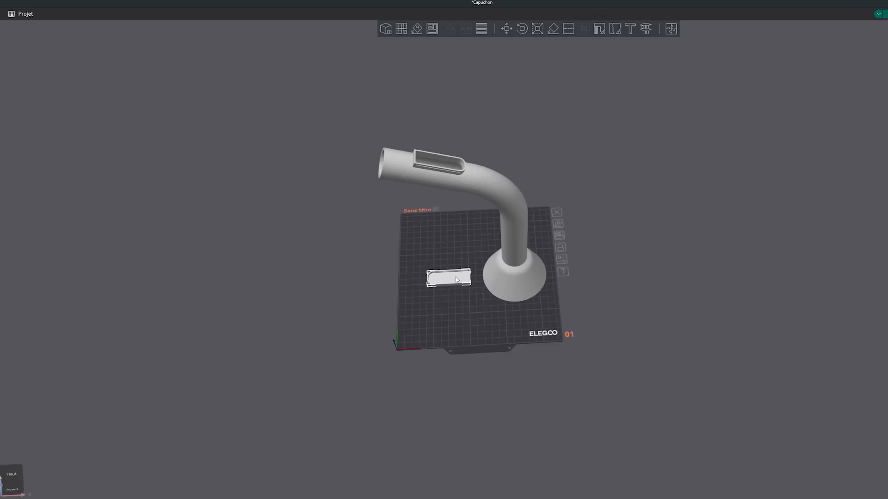
left_click_drag(694, 242, 713, 233)
right_click(434, 29)
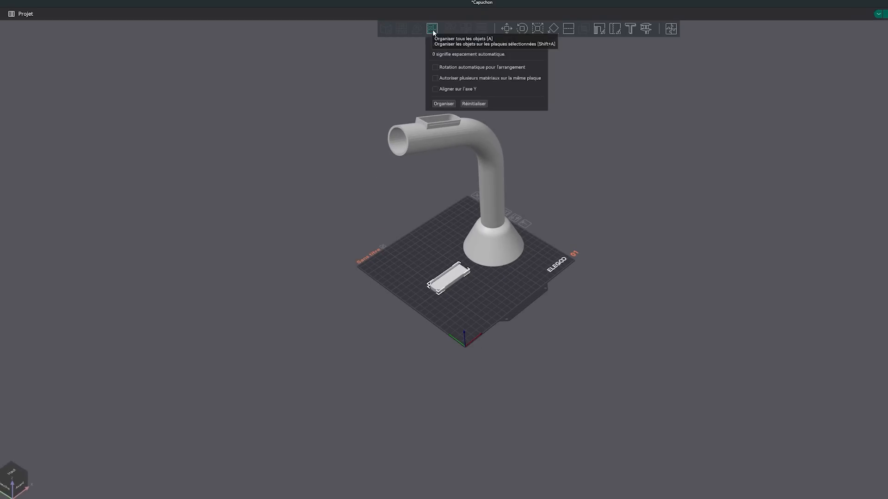
left_click(450, 92)
left_click_drag(628, 233, 593, 242)
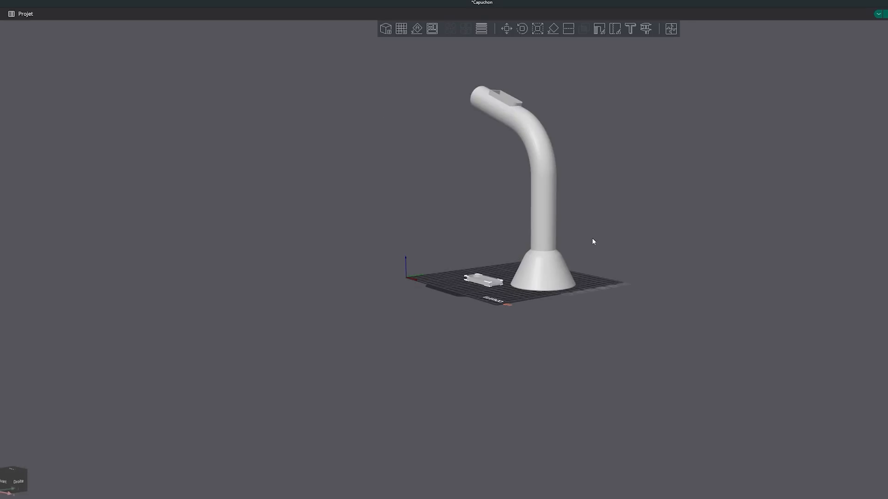
left_click_drag(670, 160, 689, 199)
left_click(481, 29)
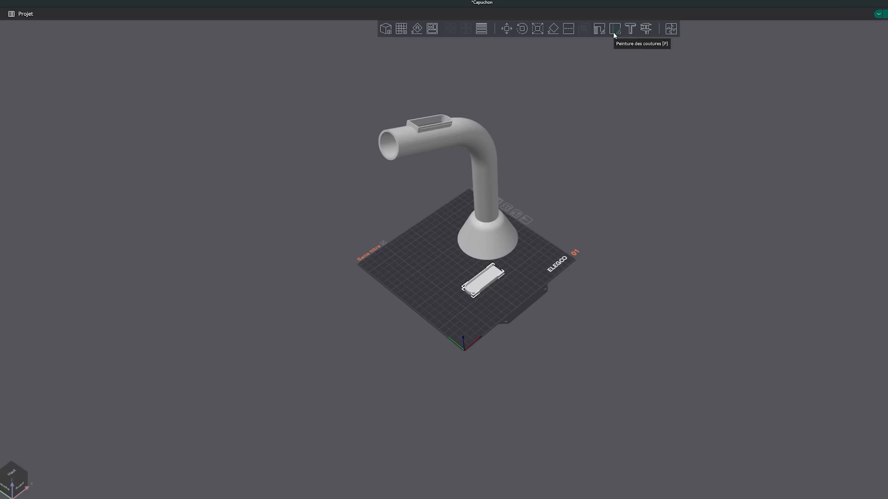
left_click_drag(607, 203, 619, 186)
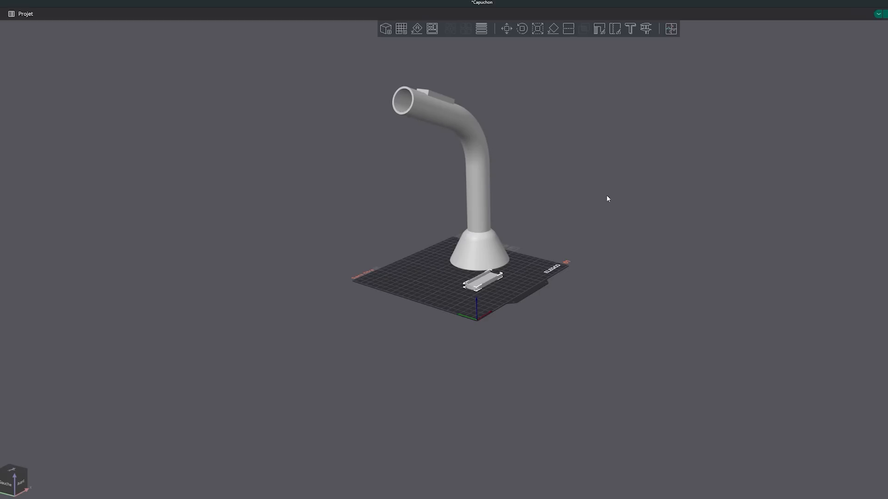
left_click_drag(607, 196, 594, 195)
left_click_drag(648, 202, 647, 209)
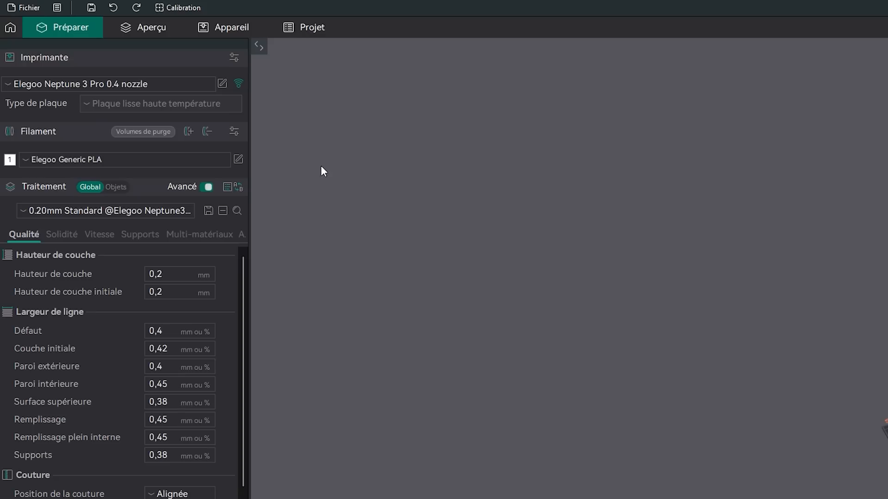
Step: Open the Elegoo Generic PLA material settings and review the setting overrides and the basic filament parameters
left_click(238, 160)
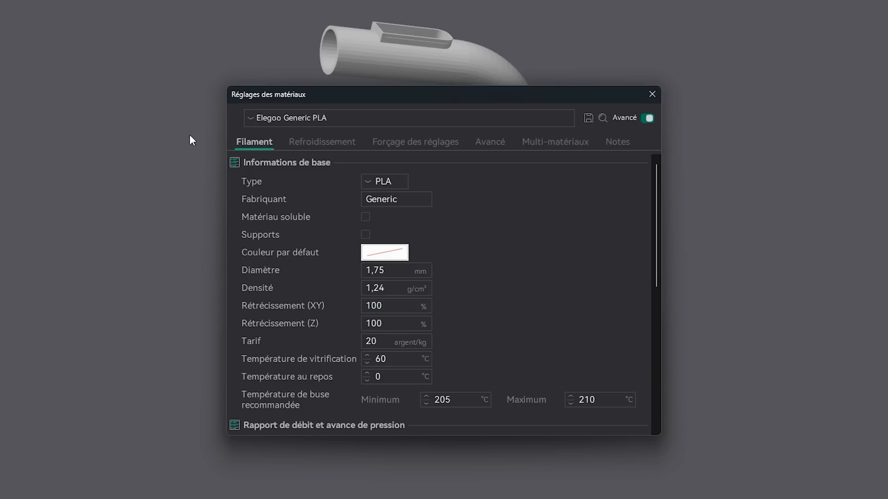
left_click(398, 143)
scroll(491, 265, "down", 1)
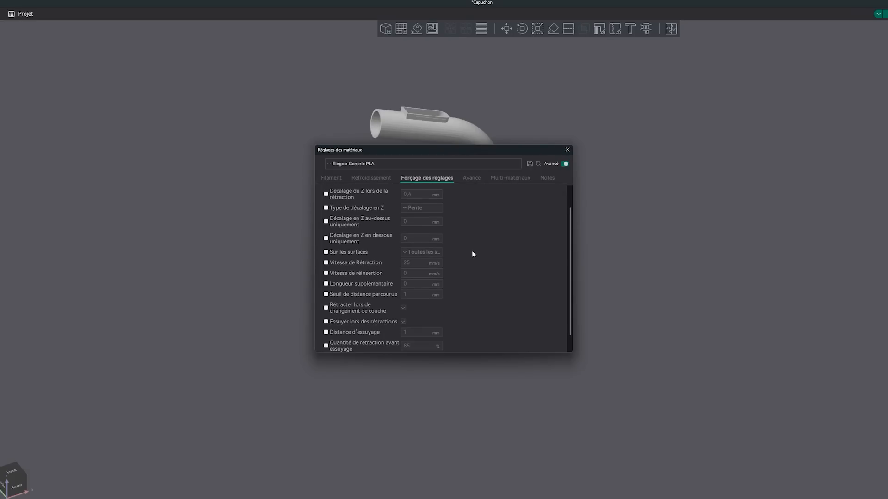
left_click(332, 178)
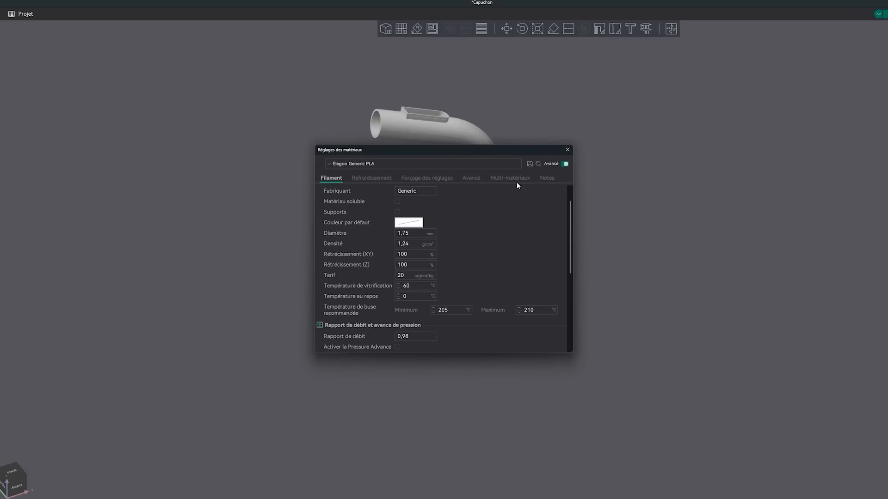
Step: Close the material settings, measure the groove height at the rounded end of the pipe's cap rail, and clear the selection
left_click(568, 150)
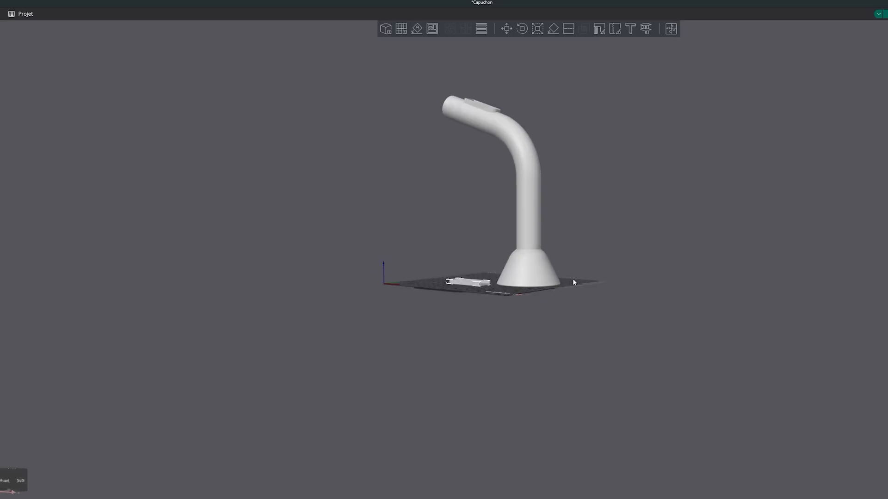
left_click_drag(573, 279, 478, 234)
scroll(479, 232, "up", 6)
scroll(488, 224, "up", 8)
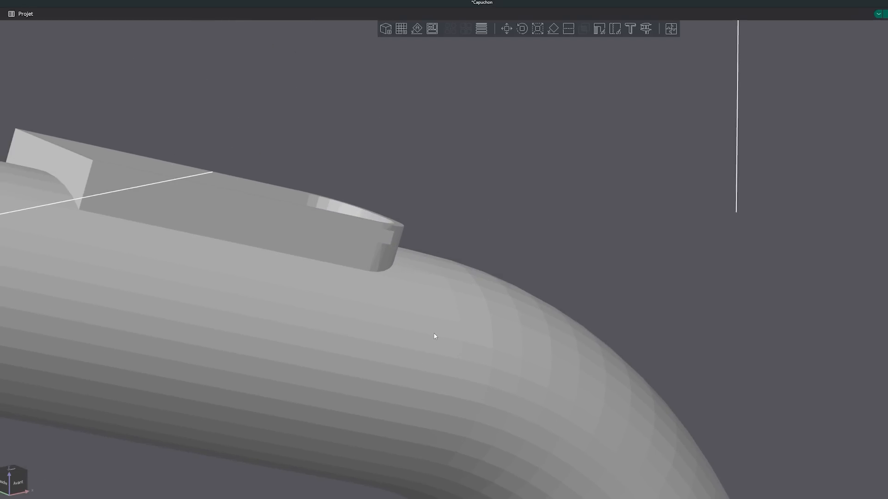
left_click(645, 29)
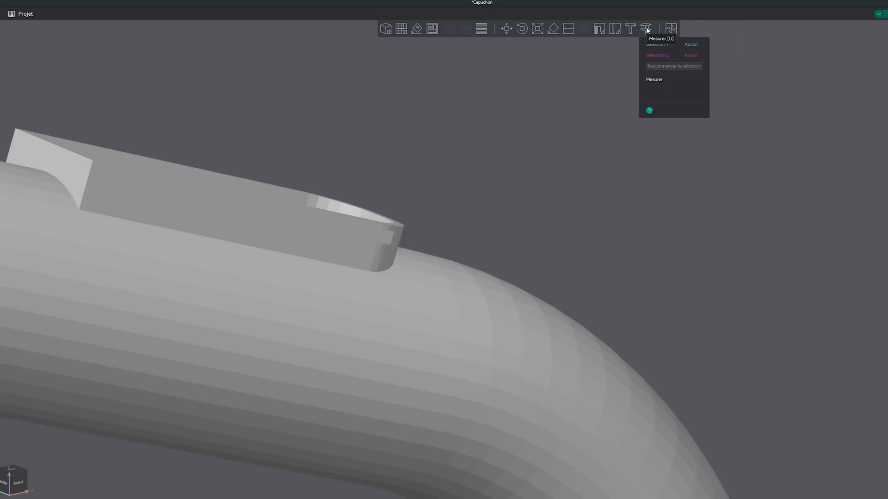
left_click(394, 232)
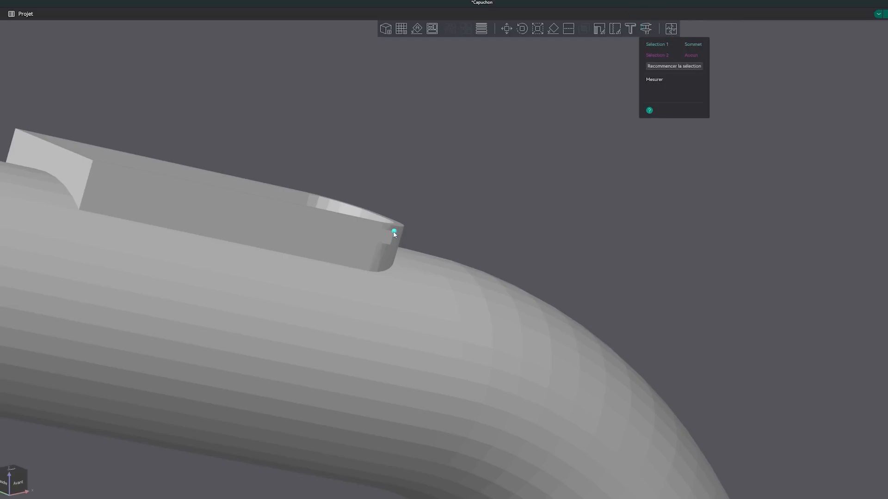
left_click(391, 245)
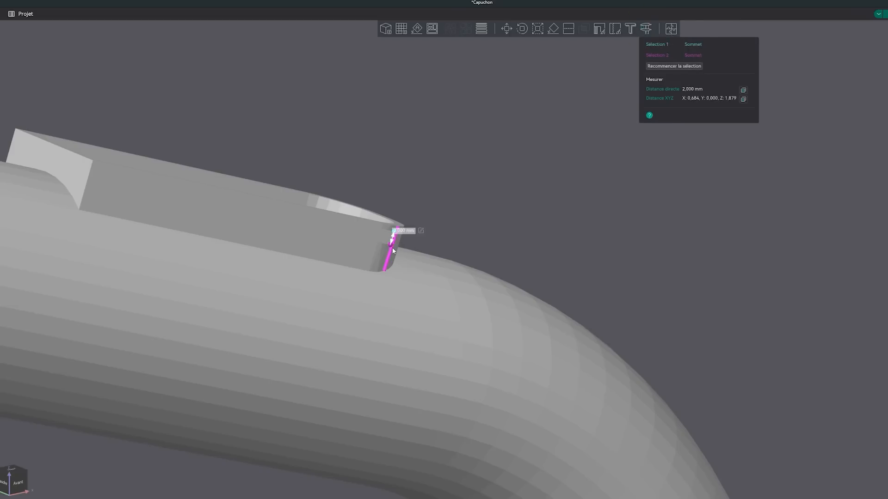
scroll(429, 245, "up", 5)
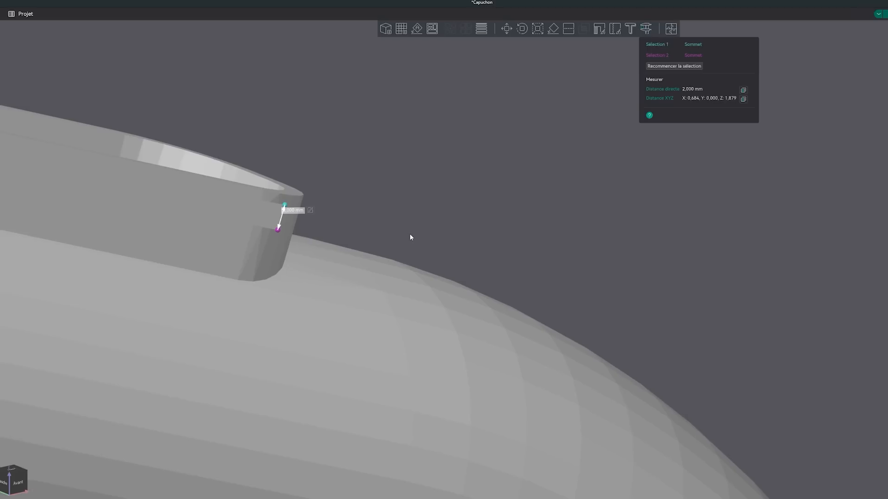
right_click_drag(484, 209, 501, 209)
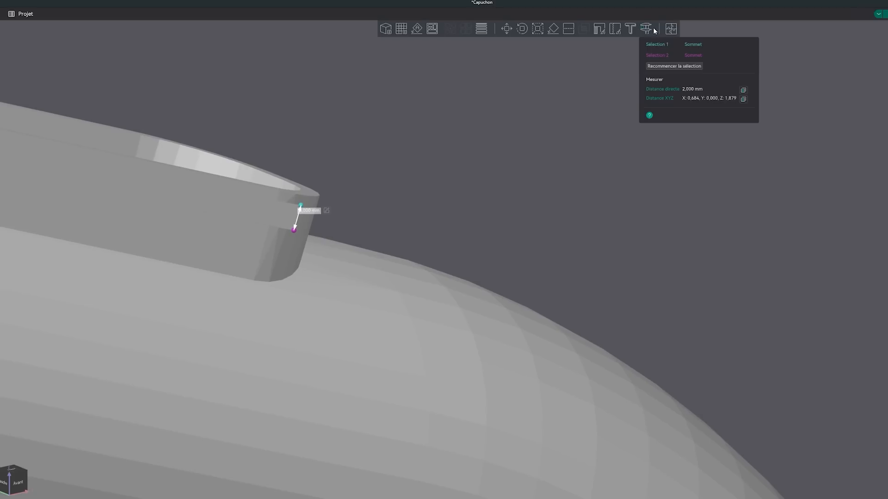
left_click(671, 28)
scroll(573, 207, "down", 5)
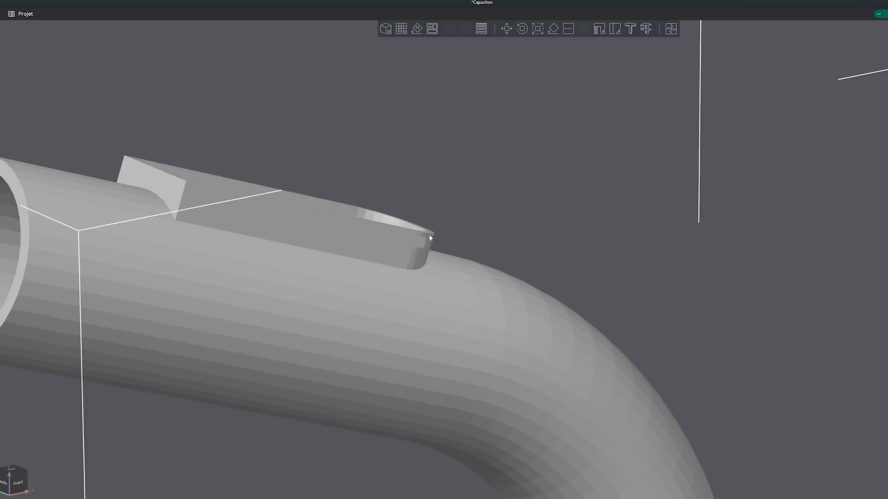
scroll(429, 236, "down", 9)
right_click_drag(650, 281, 608, 216)
left_click(763, 216)
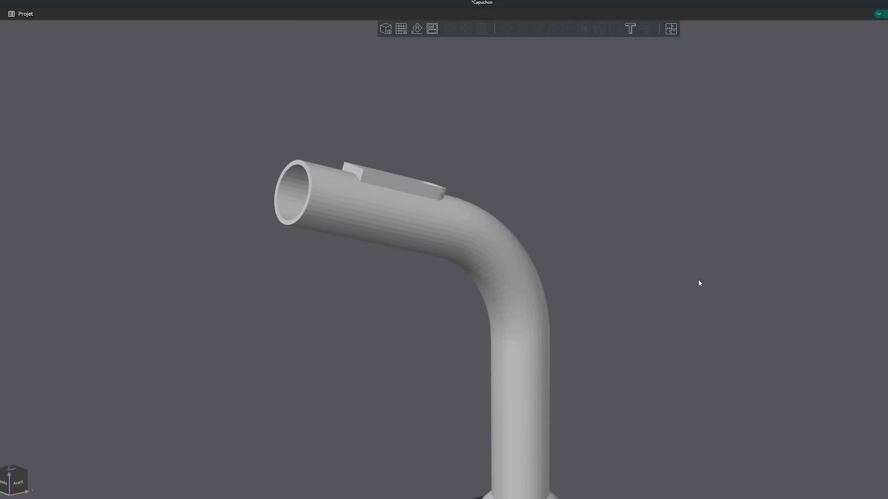
Step: Review the print quality settings, from layer height, line widths and seam to precision and the Arachné wall generator
scroll(696, 271, "down", 4)
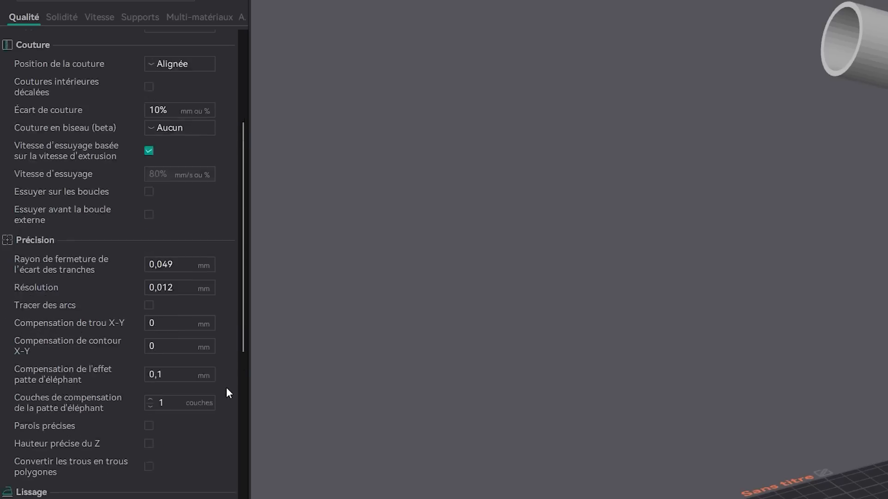
scroll(226, 391, "down", 5)
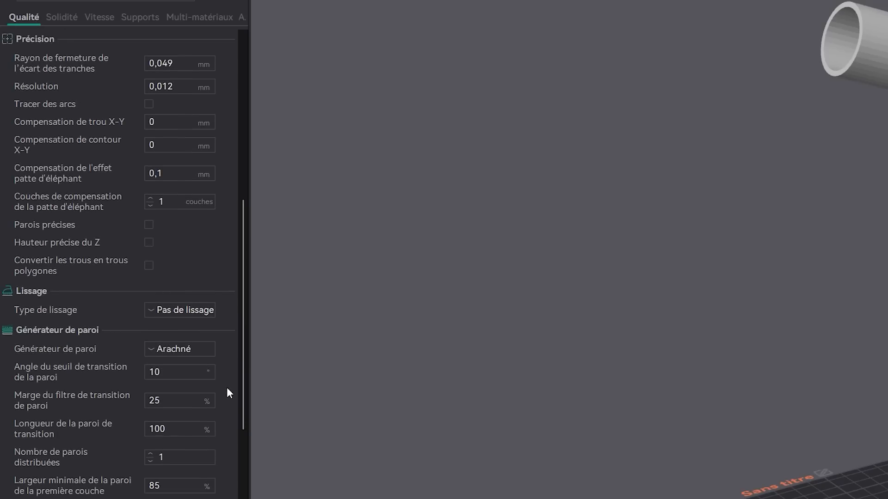
scroll(228, 393, "up", 2)
scroll(104, 428, "down", 7)
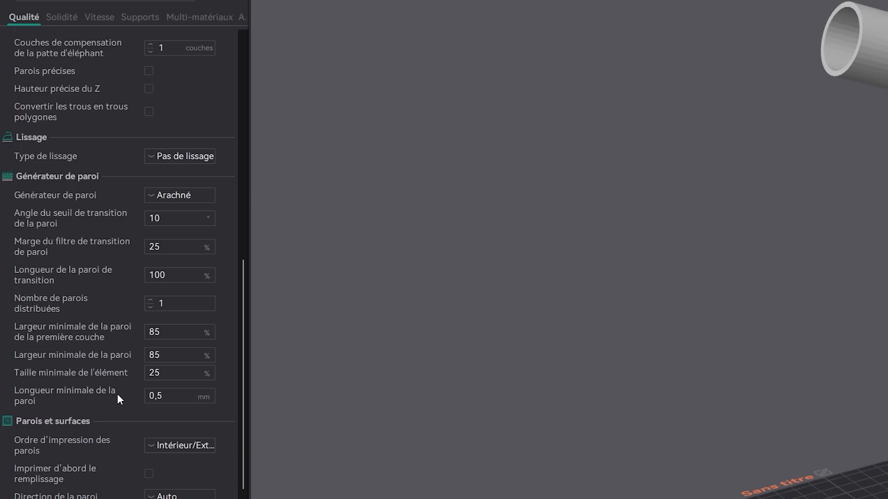
mouse_move(32, 446)
mouse_move(181, 453)
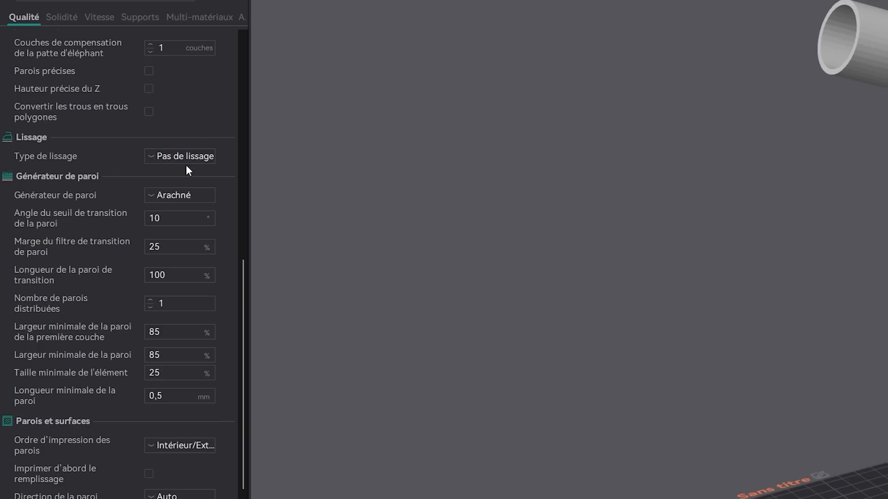
scroll(197, 177, "up", 3)
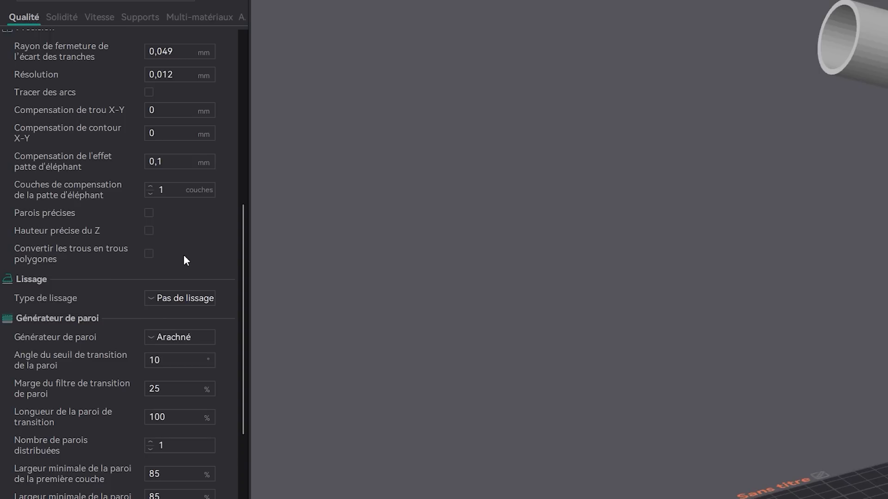
scroll(184, 256, "up", 9)
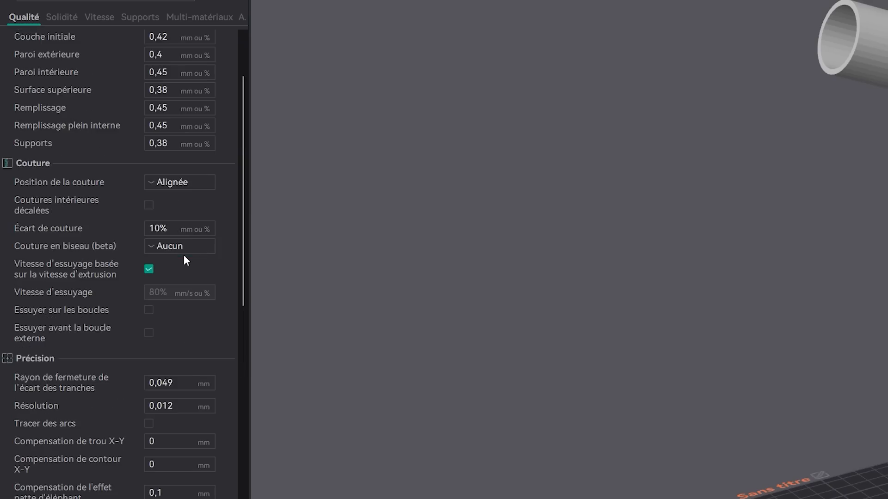
scroll(184, 256, "down", 1)
scroll(187, 256, "up", 1)
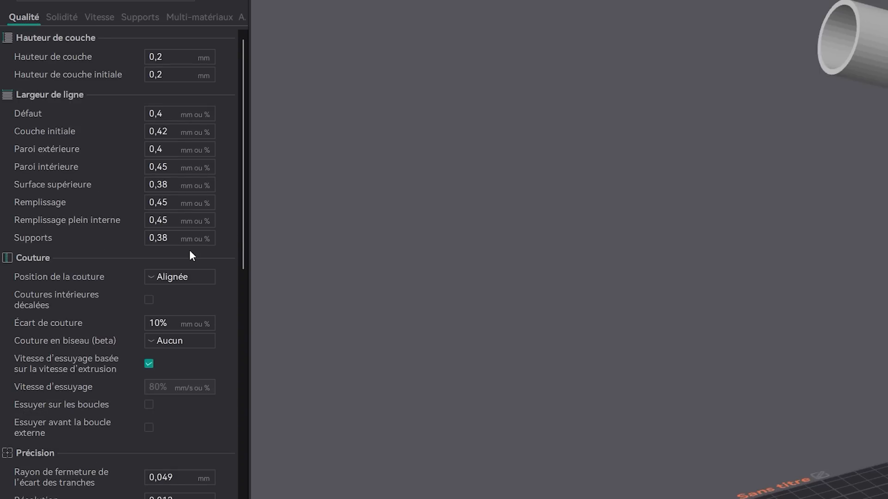
Step: Open the strength settings and review the wall count, top and bottom shell layers, and infill parameters
left_click(59, 19)
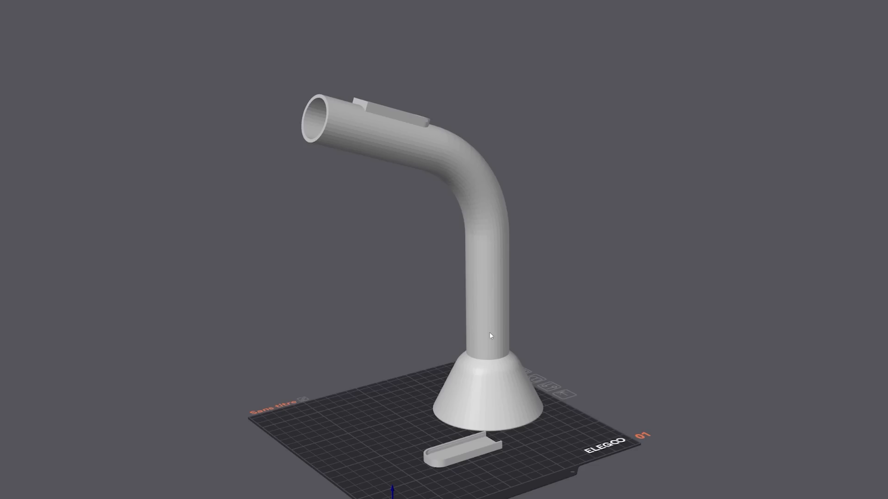
middle_click_drag(460, 445, 401, 326)
scroll(401, 326, "up", 4)
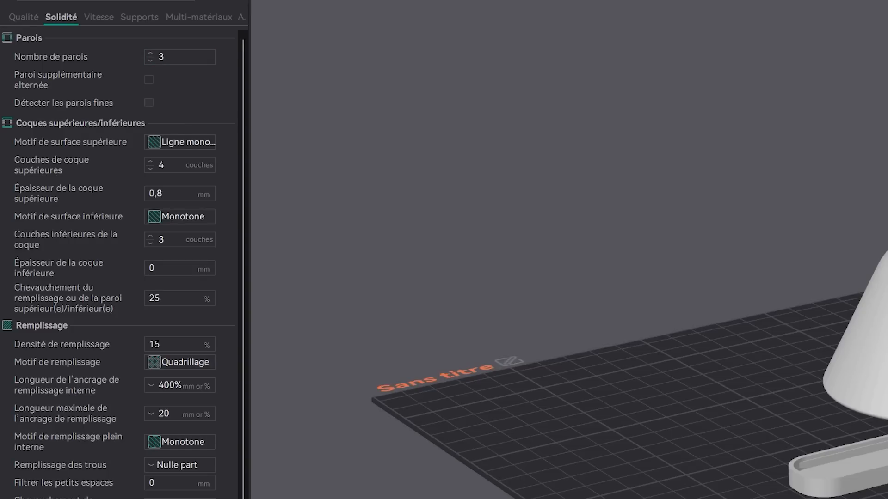
scroll(630, 380, "down", 4)
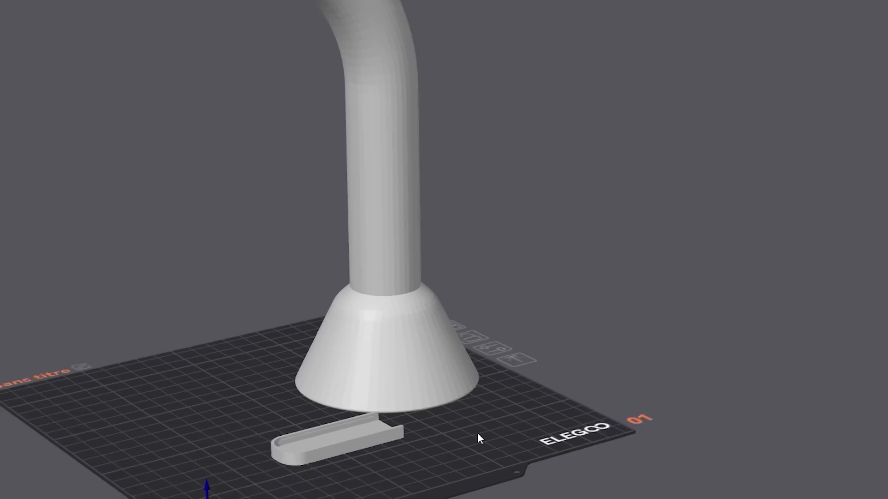
Step: Select the cap and compare the layer height setting with the number of top and bottom shell layers
scroll(477, 438, "up", 6)
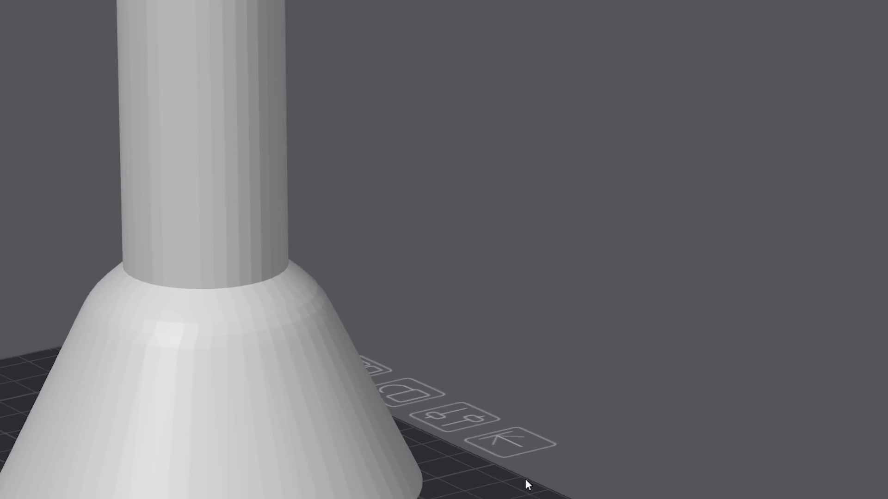
right_click_drag(526, 481, 701, 267)
scroll(454, 382, "up", 2)
right_click_drag(603, 464, 644, 398)
left_click(390, 362)
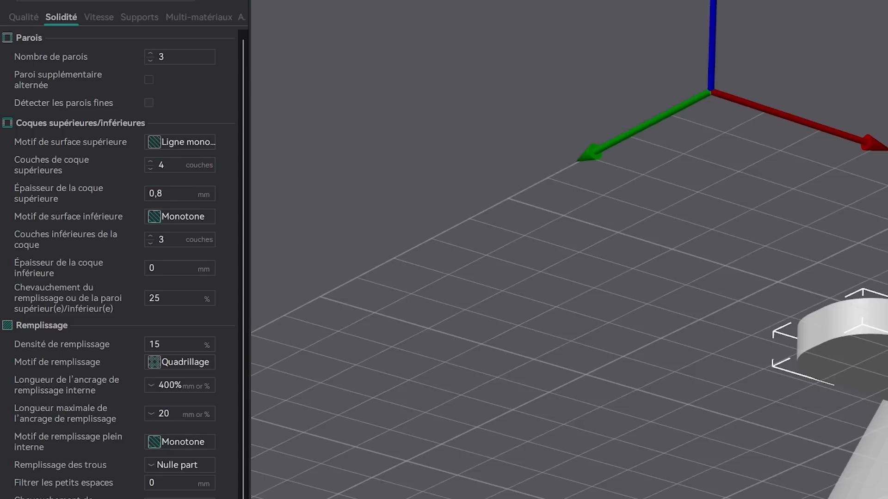
left_click(29, 17)
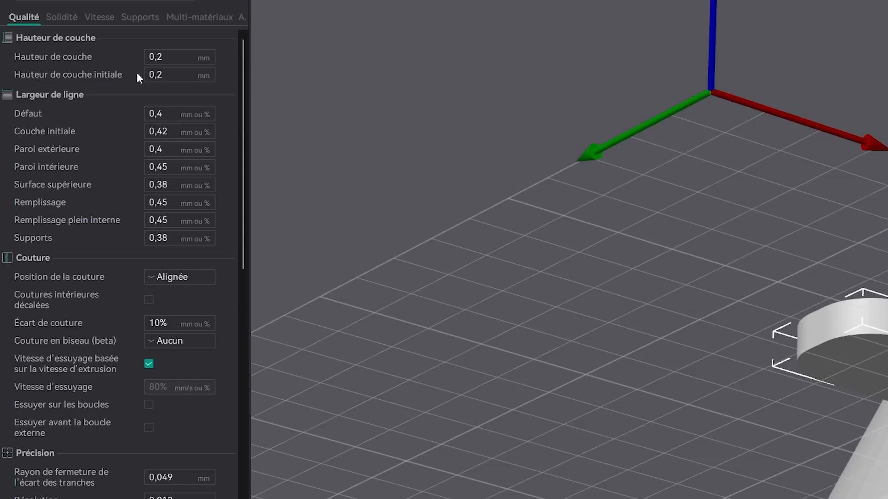
left_click(62, 18)
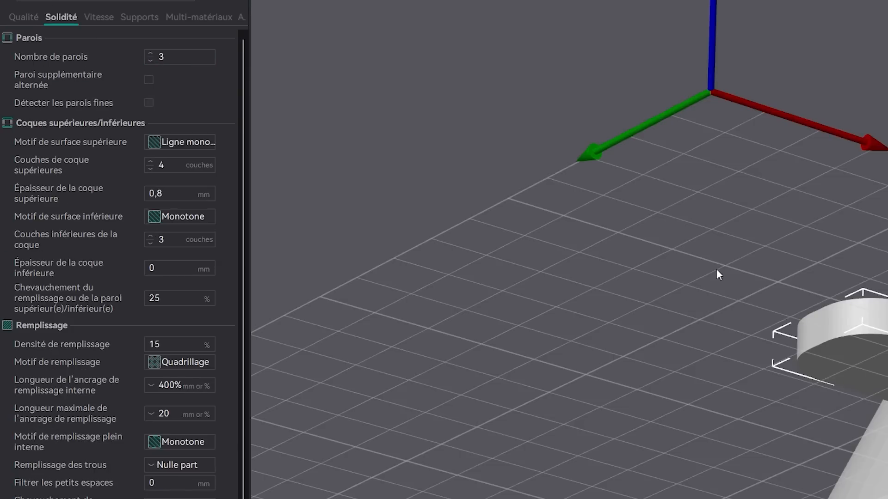
Step: Examine the cap from above and from plate level, and look into the pipe's open upper end
left_click_drag(716, 270, 710, 316)
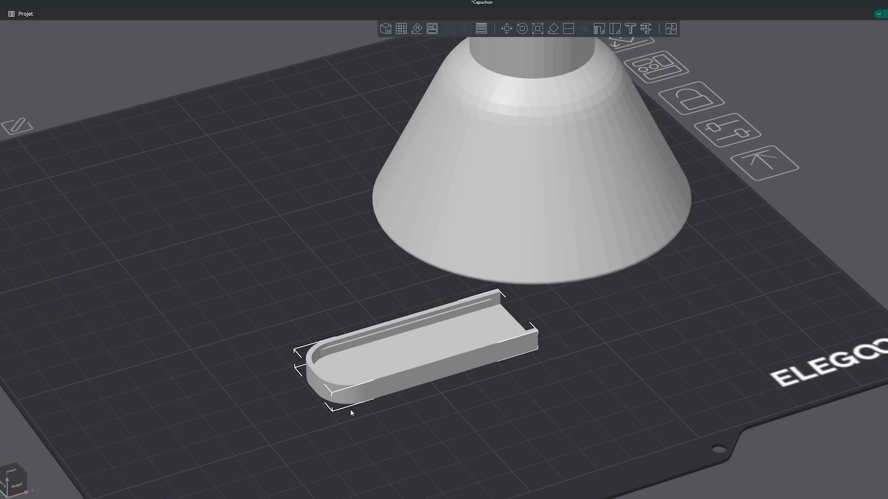
key("3")
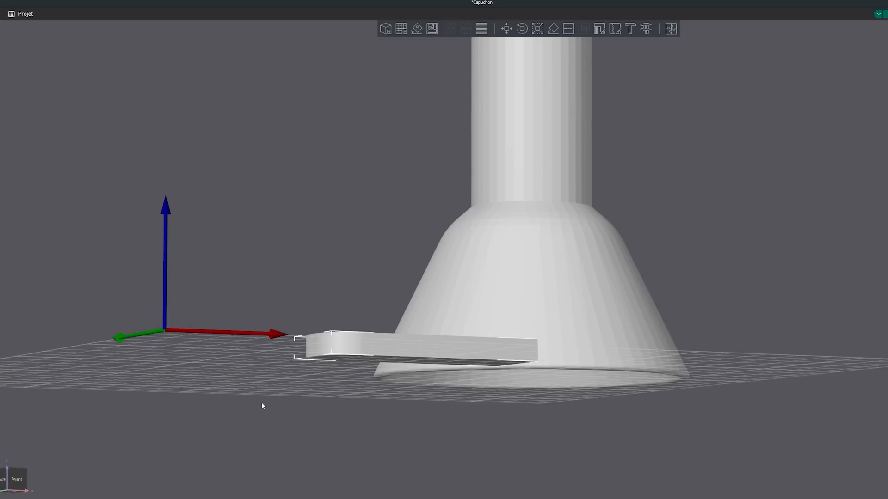
key("0")
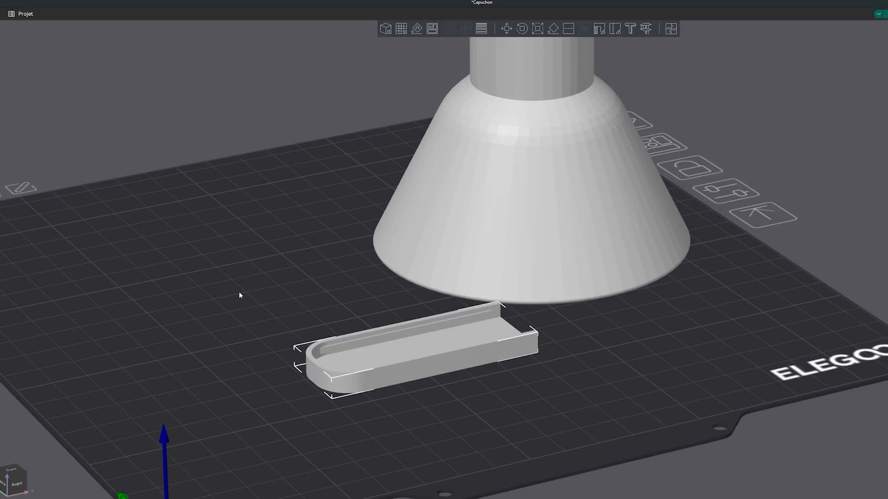
scroll(239, 306, "down", 10)
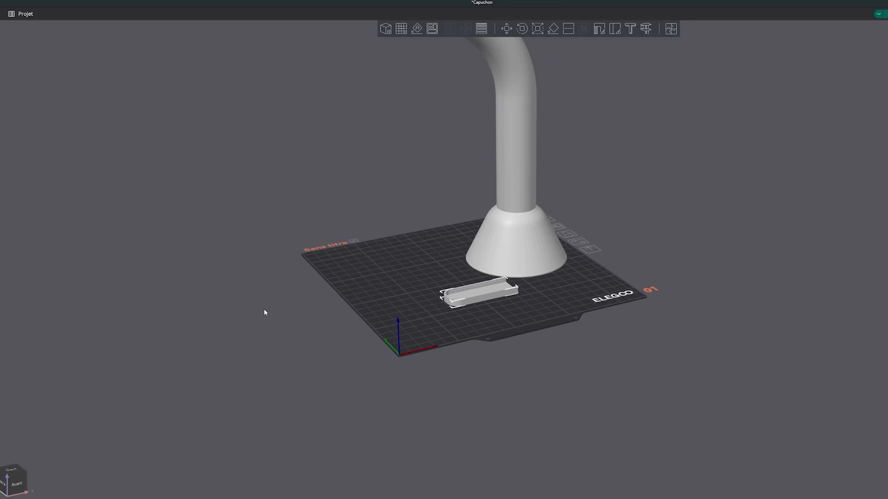
middle_click_drag(588, 286, 586, 318)
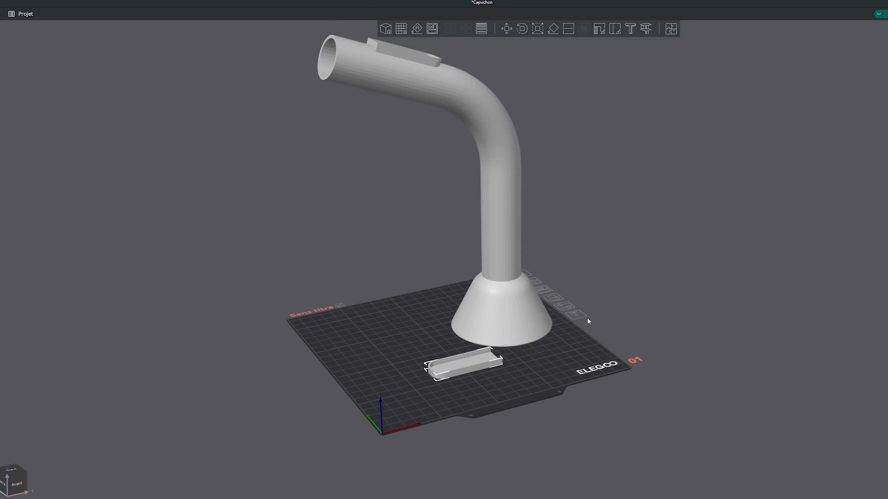
left_click_drag(588, 321, 386, 261)
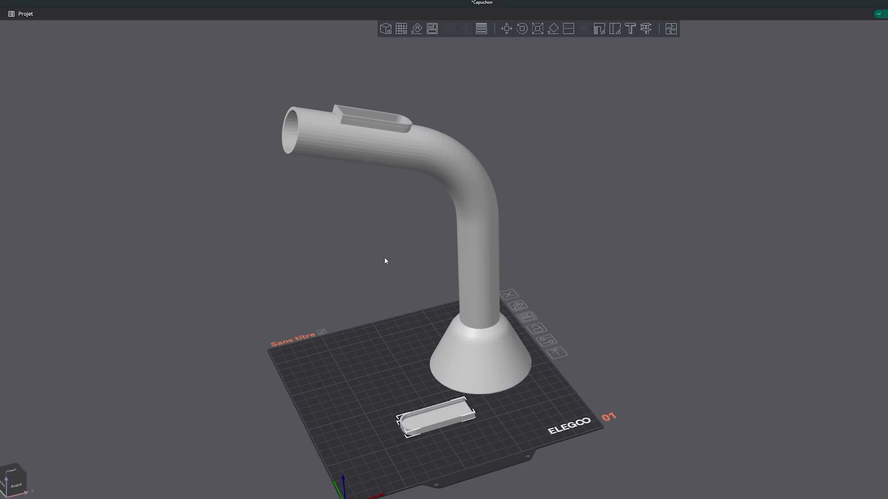
left_click_drag(204, 290, 321, 262)
scroll(415, 213, "up", 5)
right_click_drag(414, 212, 528, 327)
scroll(528, 326, "up", 5)
left_click_drag(490, 321, 484, 299)
right_click_drag(455, 165, 466, 203)
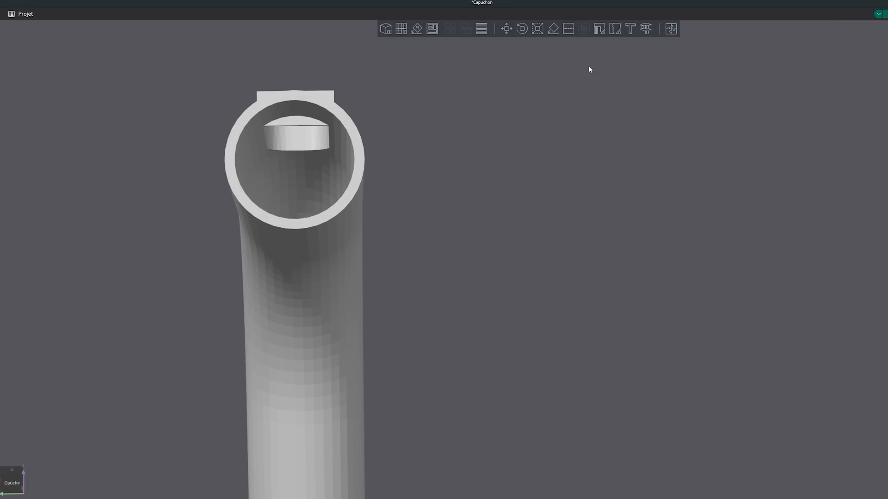
Step: Measure the pipe's wall thickness at its open end between the inner and outer longitudinal edges
left_click(646, 28)
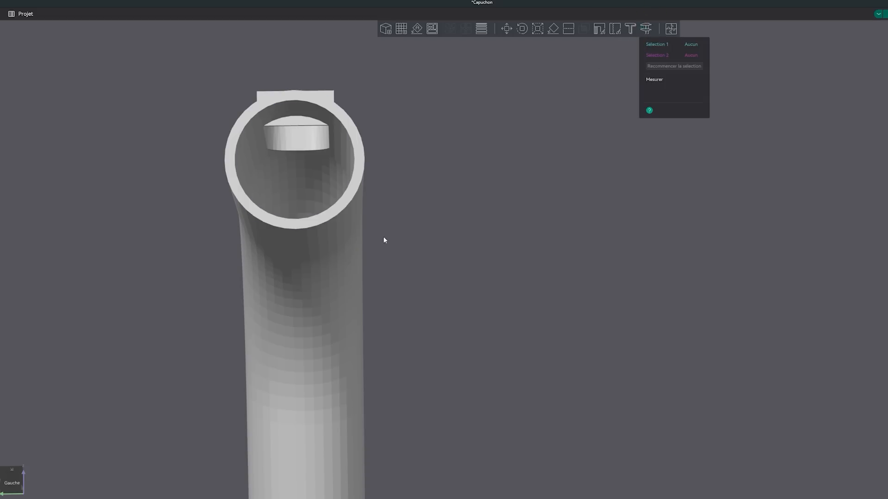
scroll(357, 163, "up", 5)
scroll(356, 162, "up", 3)
right_click_drag(435, 238, 512, 372)
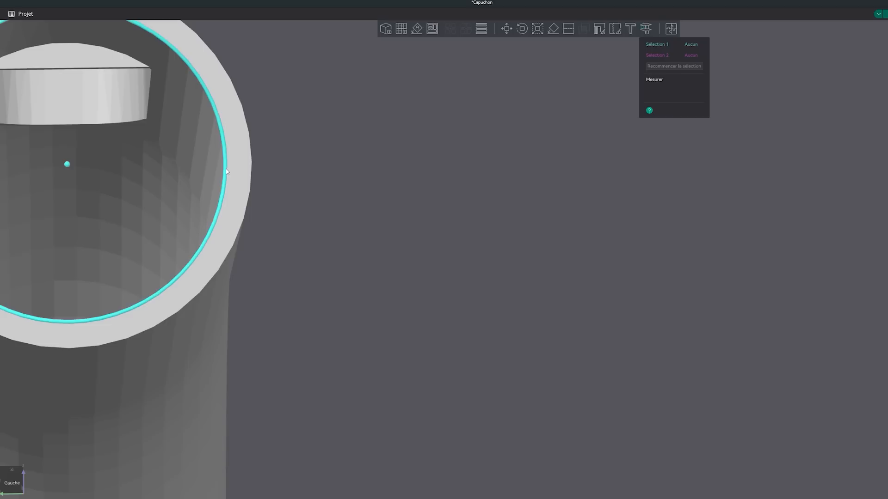
left_click(217, 169)
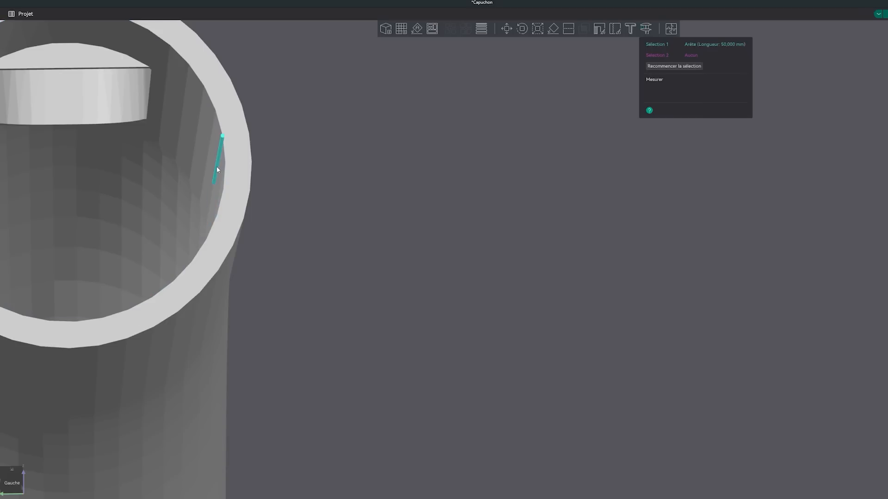
left_click_drag(327, 163, 306, 163)
right_click_drag(306, 163, 549, 200)
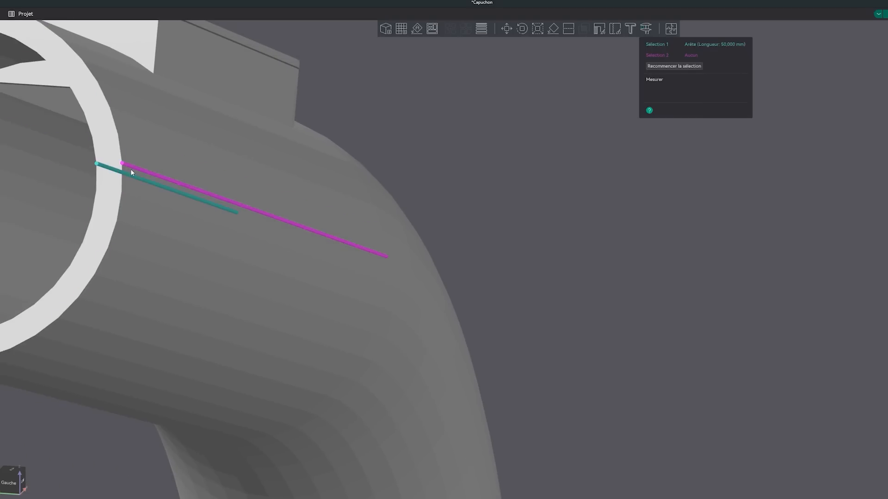
left_click(145, 175)
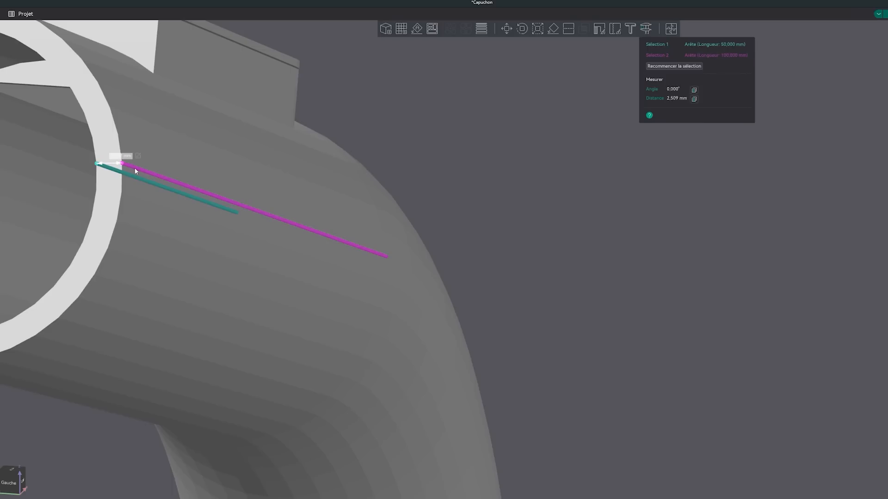
Step: Examine the measured wall at the pipe's open end from both sides and close the measurement
left_click_drag(415, 182, 498, 189)
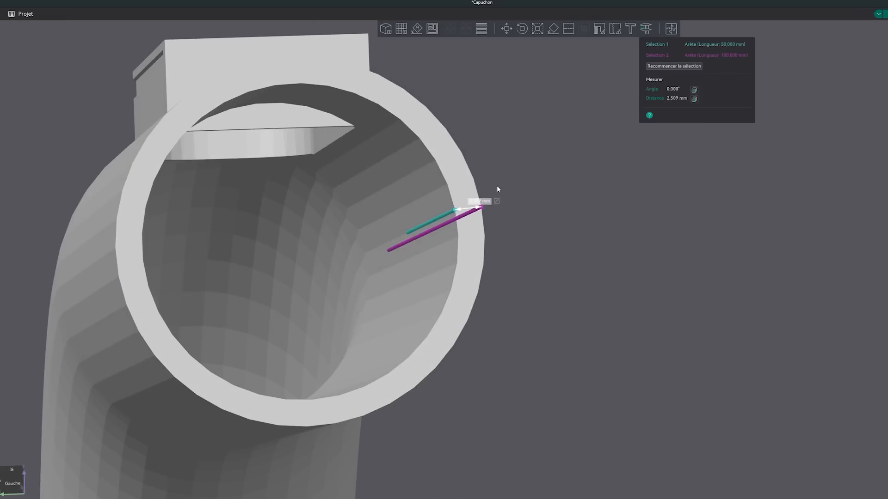
scroll(519, 211, "up", 5)
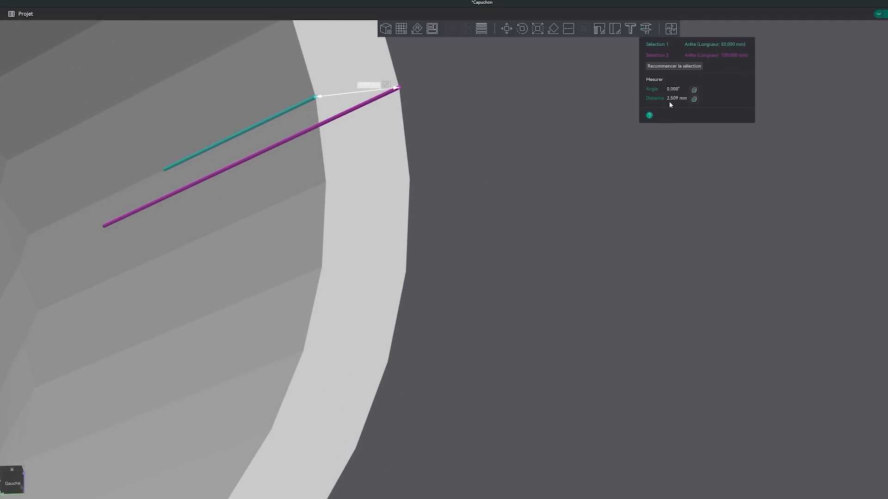
scroll(435, 170, "down", 10)
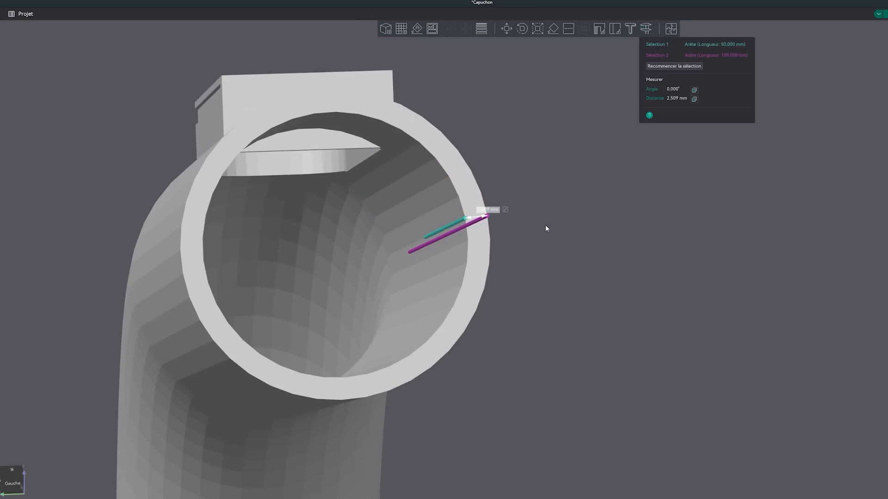
left_click_drag(586, 231, 556, 248)
scroll(527, 240, "down", 2)
scroll(527, 240, "down", 3)
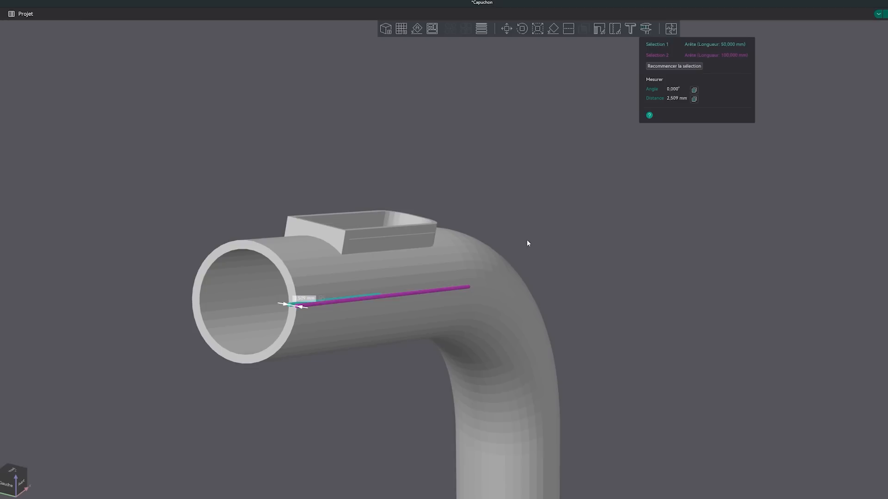
left_click(646, 28)
scroll(526, 277, "down", 5)
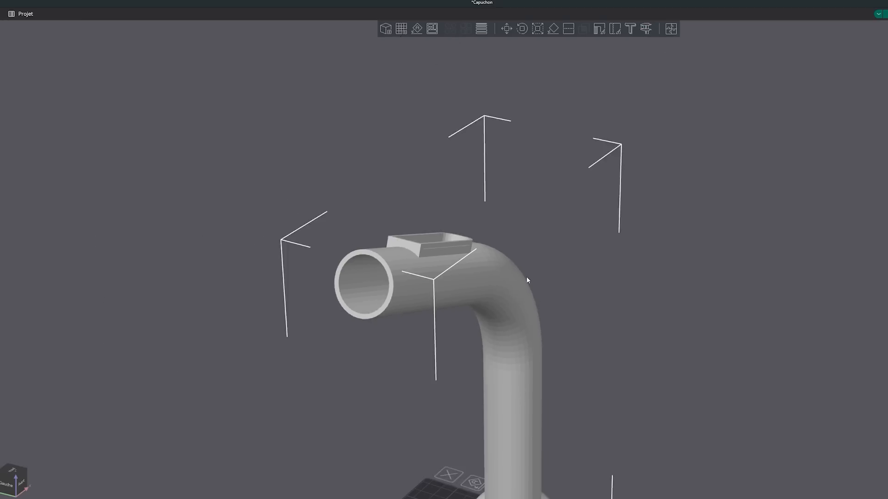
Step: Measure the cap's floor thickness at its open end, between the inner floor edge and the outer lower edge
left_click_drag(599, 285, 554, 279)
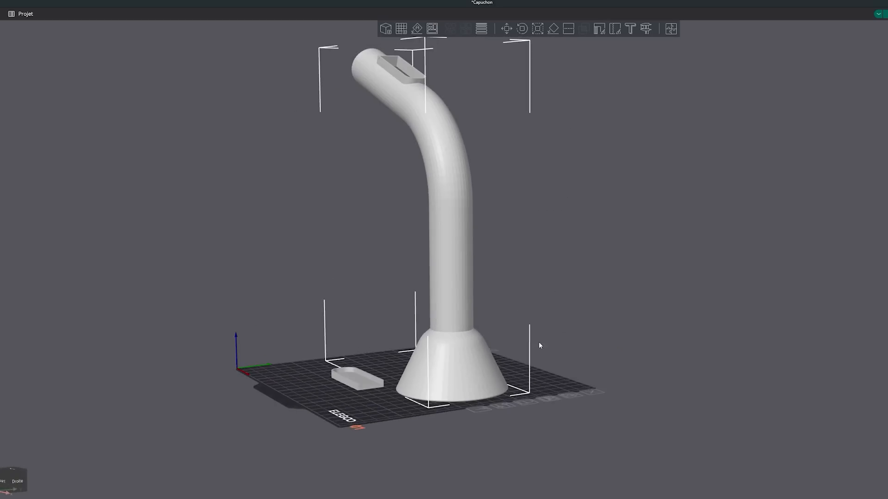
right_click_drag(539, 345, 559, 204)
scroll(260, 282, "up", 10)
left_click(137, 228)
scroll(120, 276, "up", 1)
right_click_drag(163, 285, 248, 312)
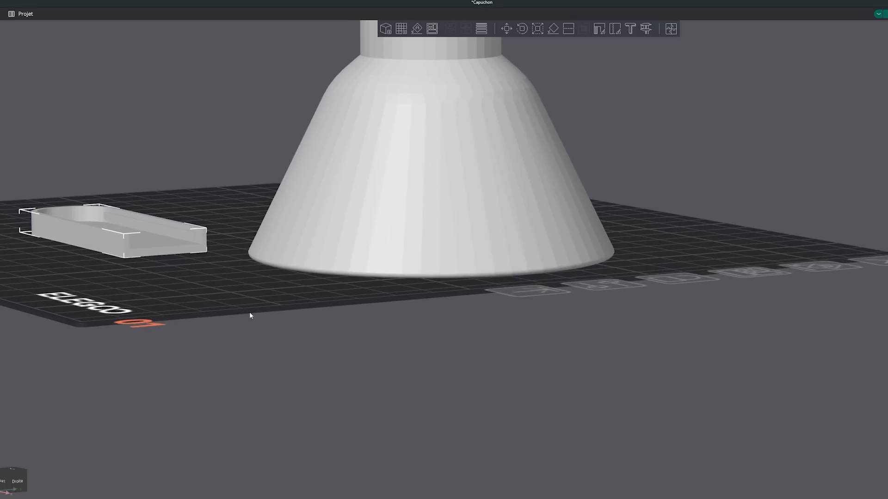
left_click(646, 29)
right_click_drag(83, 330, 139, 344)
scroll(223, 262, "up", 5)
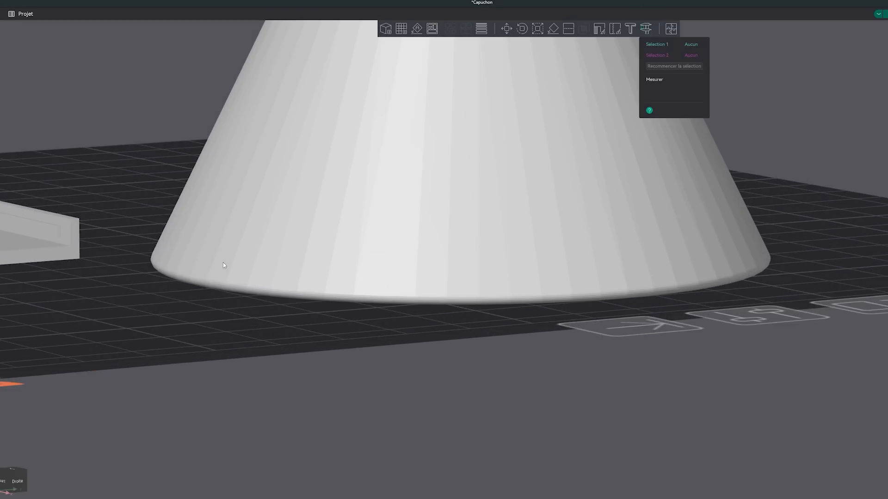
right_click_drag(52, 252, 451, 273)
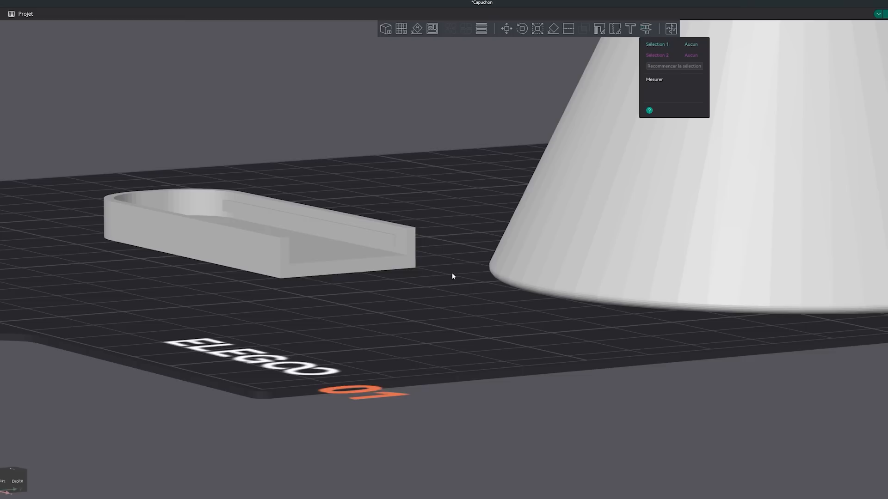
left_click(348, 263)
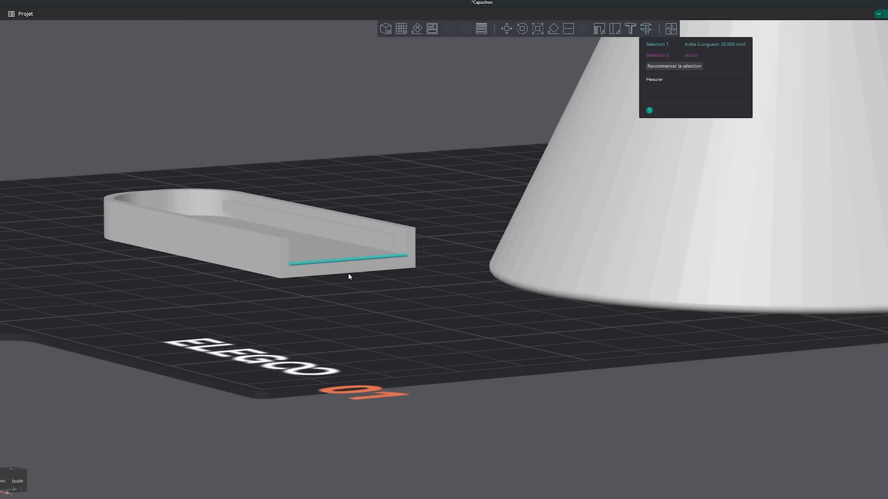
left_click(349, 273)
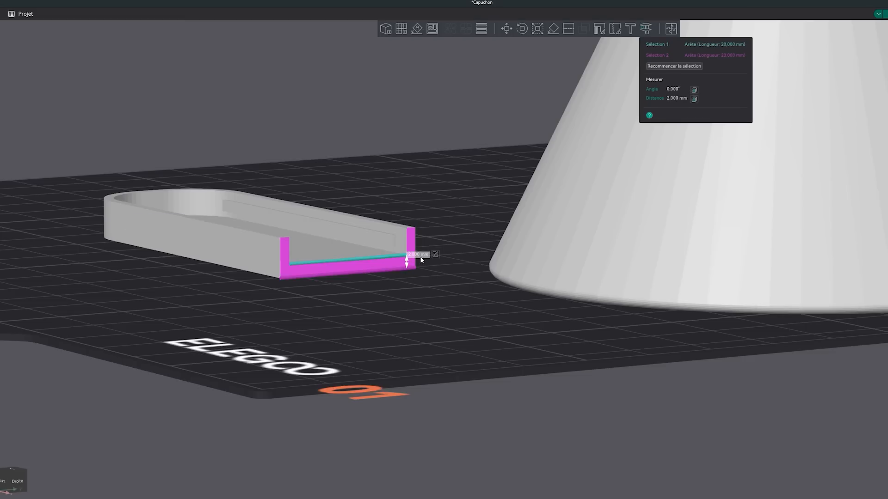
left_click(647, 33)
scroll(414, 267, "down", 10)
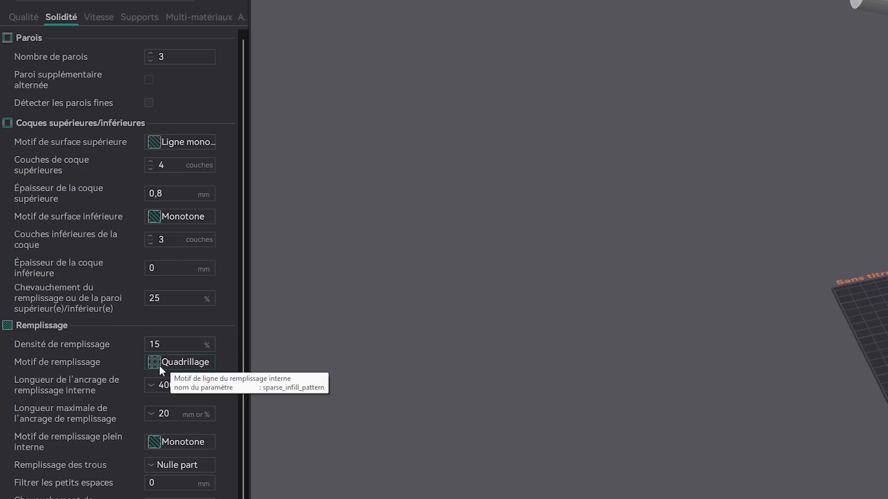
Step: Set the infill pattern to Gyroïde and the infill density to 60%
left_click(174, 365)
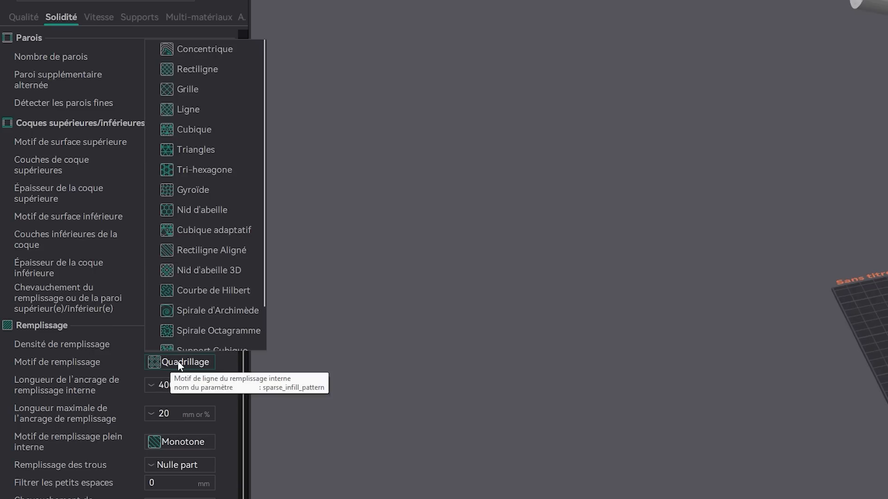
left_click(190, 191)
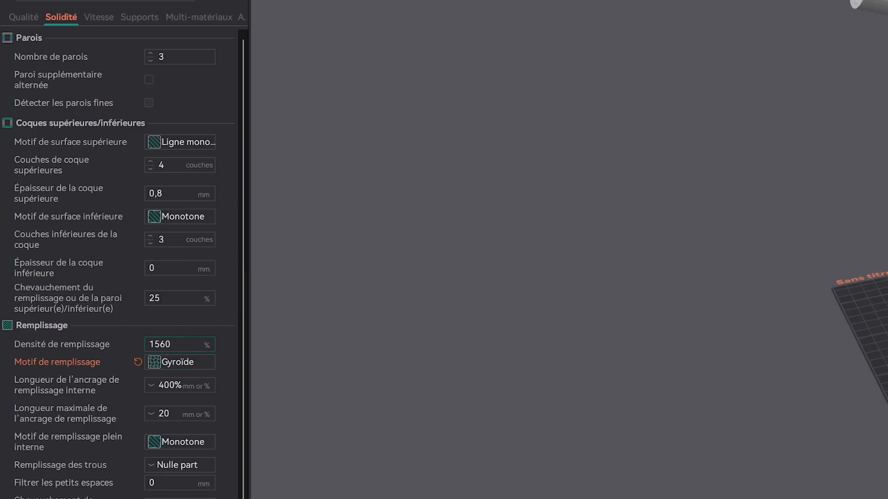
key("BackSpace")
key("BackSpace")
type("60")
left_click(362, 339)
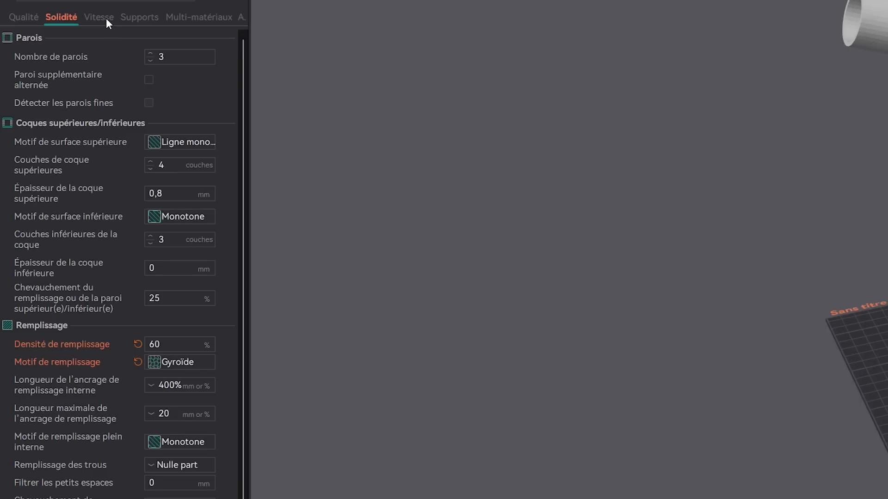
Step: Set the initial layer speed to 40 mm/s and the initial layer infill speed to 30 mm/s
left_click(107, 19)
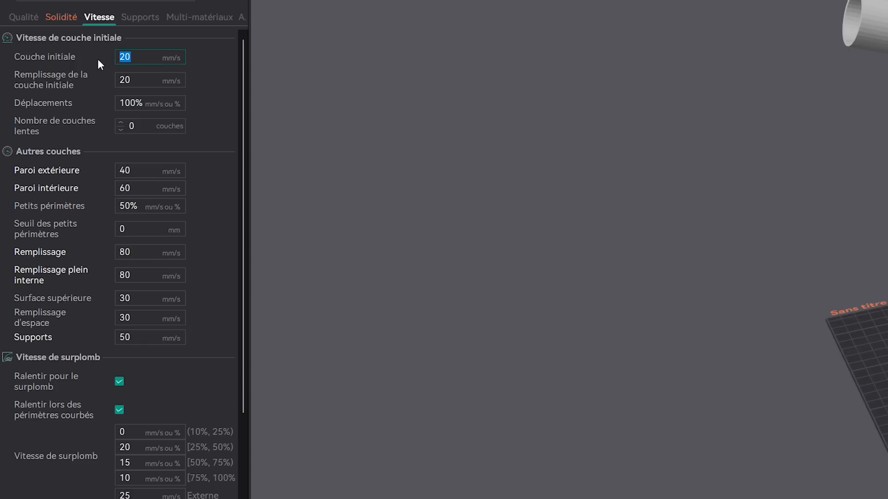
type("40")
key("Tab")
type("30")
Step: Set the outer wall speed to 80 mm/s for the other layers and check the infill speed
scroll(223, 151, "down", 3)
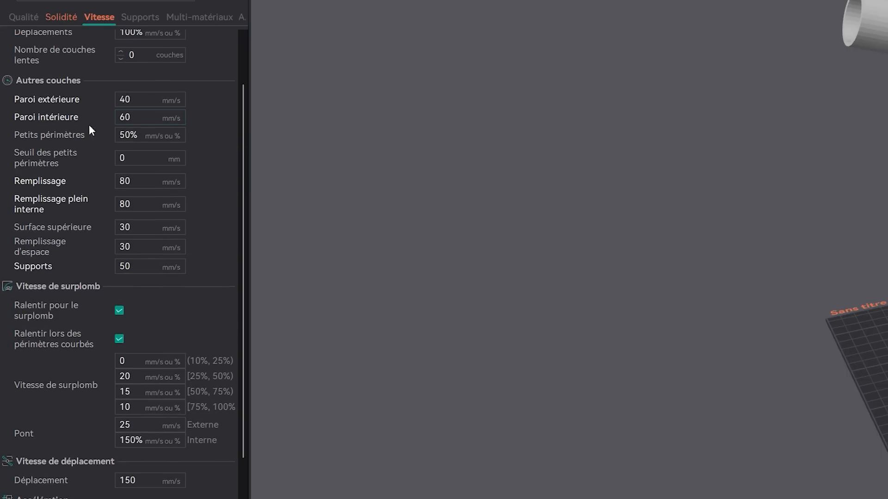
left_click_drag(143, 118, 107, 118)
left_click(157, 99)
type("80")
left_click(209, 122)
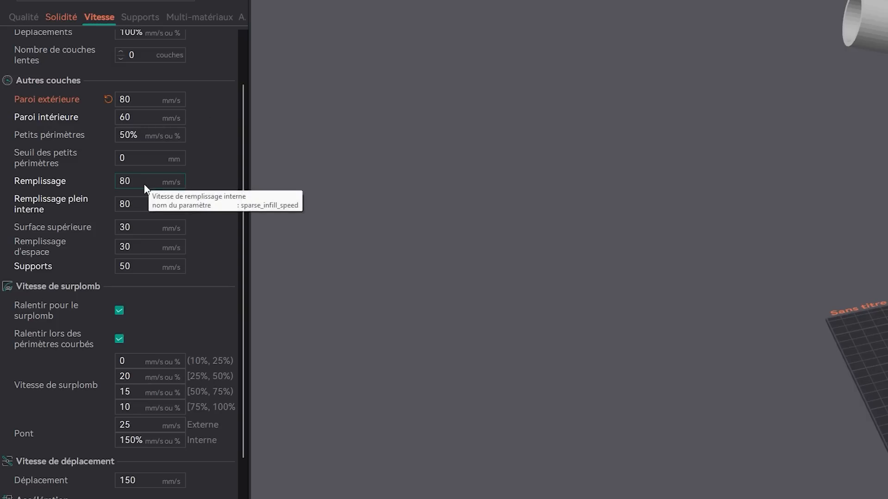
double_click(123, 182)
left_click(210, 180)
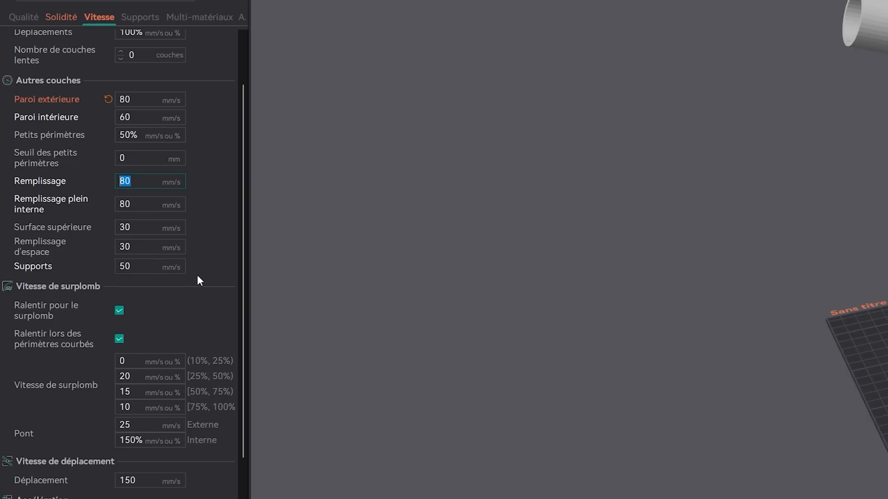
scroll(209, 254, "up", 3)
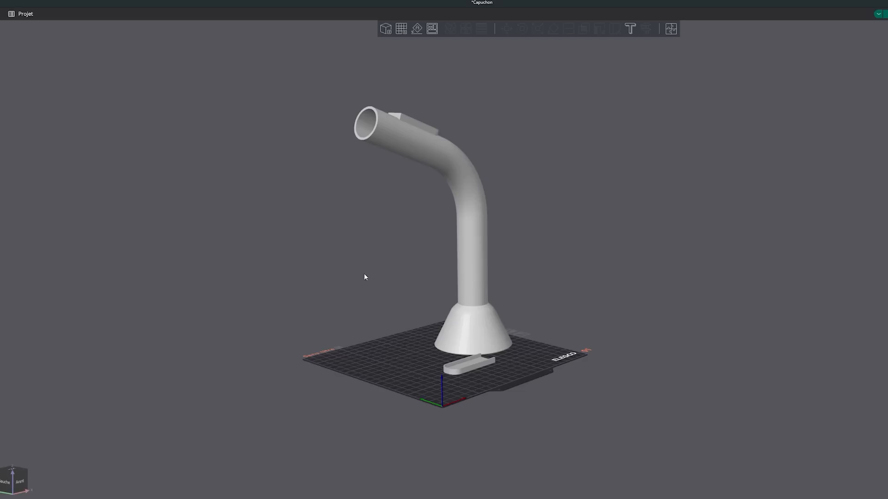
Step: Enable supports, keeping the type Normaux (auto) and the style Défaut (Grille/Organique)
left_click_drag(336, 212, 311, 226)
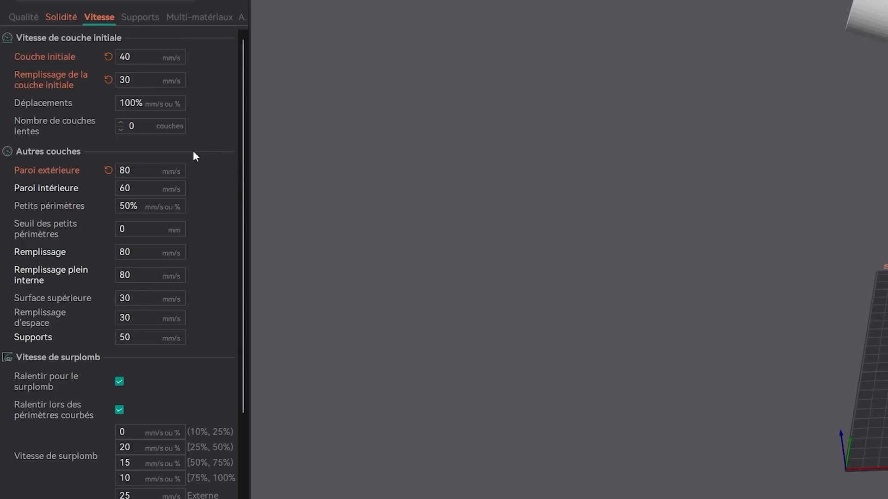
left_click(140, 16)
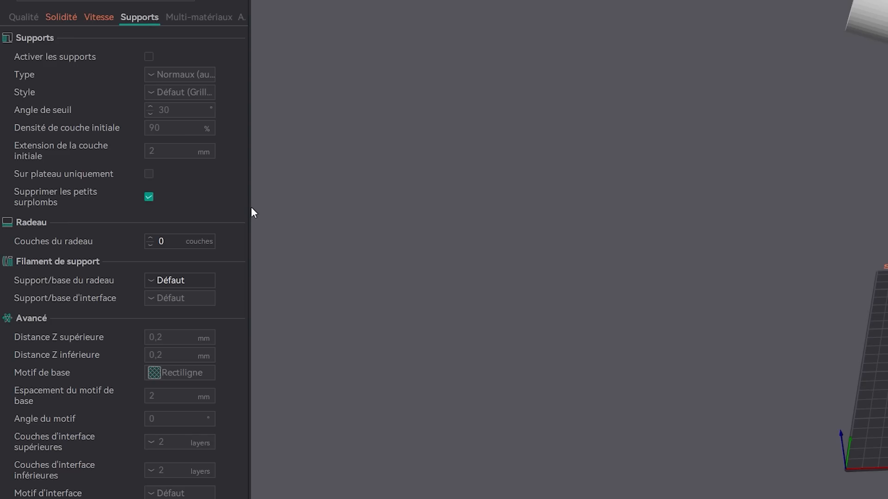
left_click(148, 57)
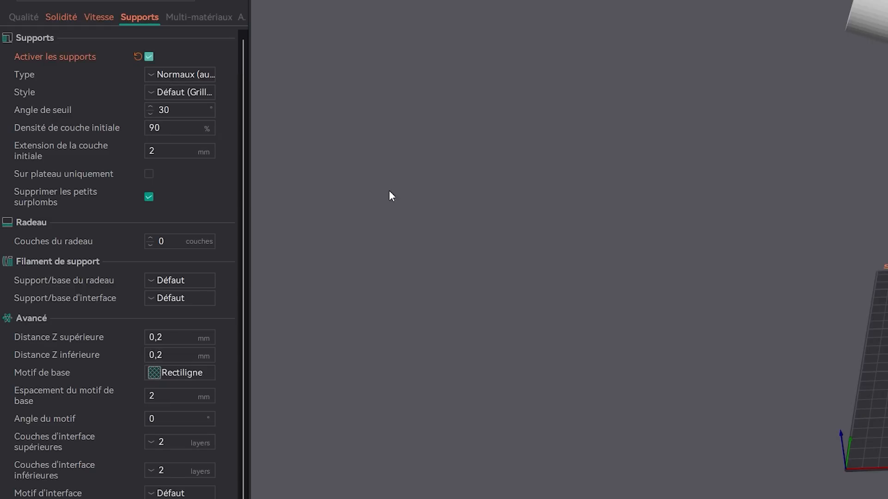
left_click(159, 77)
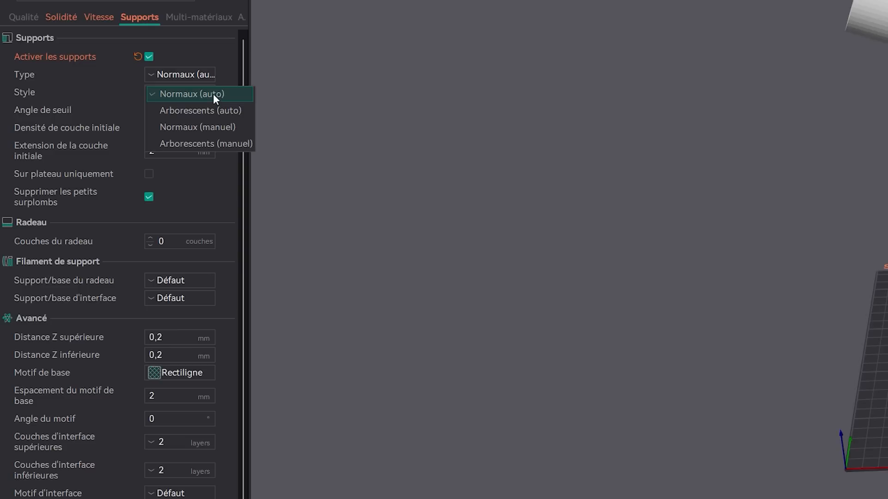
left_click(200, 93)
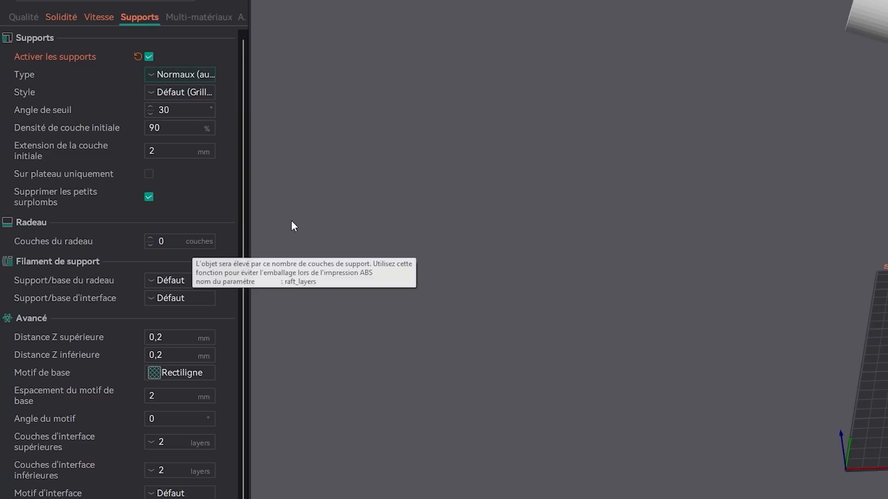
left_click(191, 91)
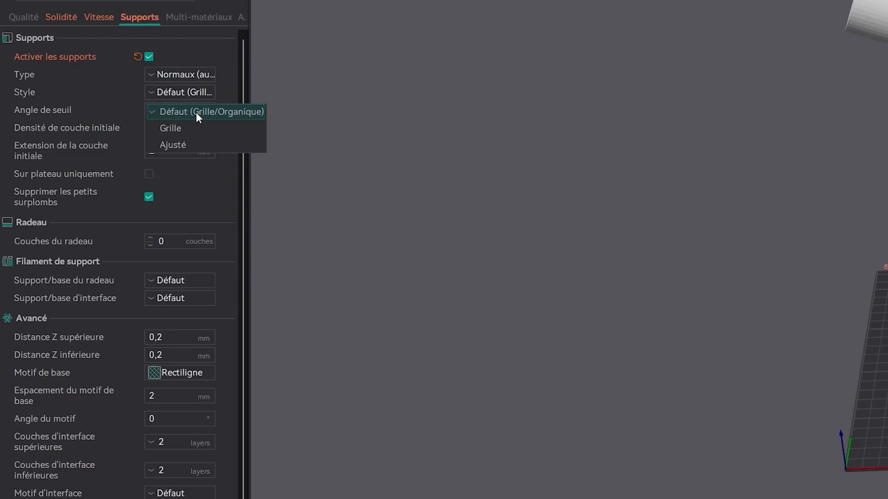
left_click(196, 112)
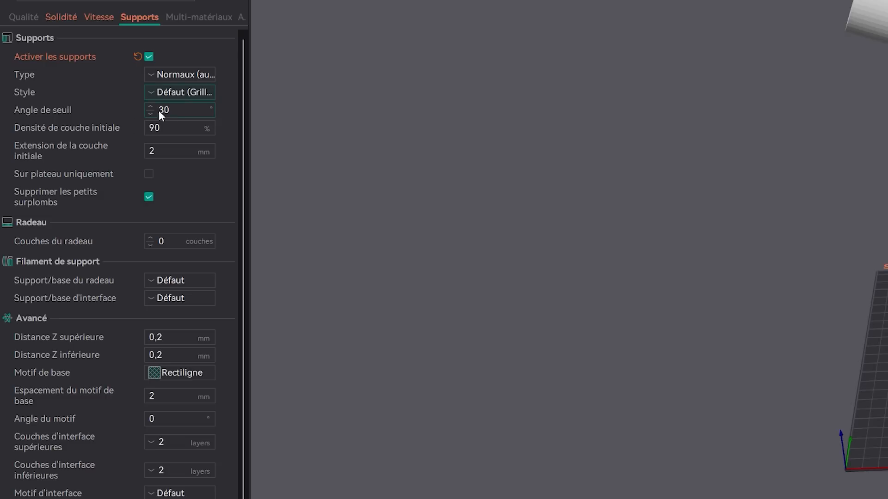
Step: Check the support threshold angle and set the supports' initial layer expansion to 5 mm
double_click(162, 110)
left_click_drag(833, 324, 877, 254)
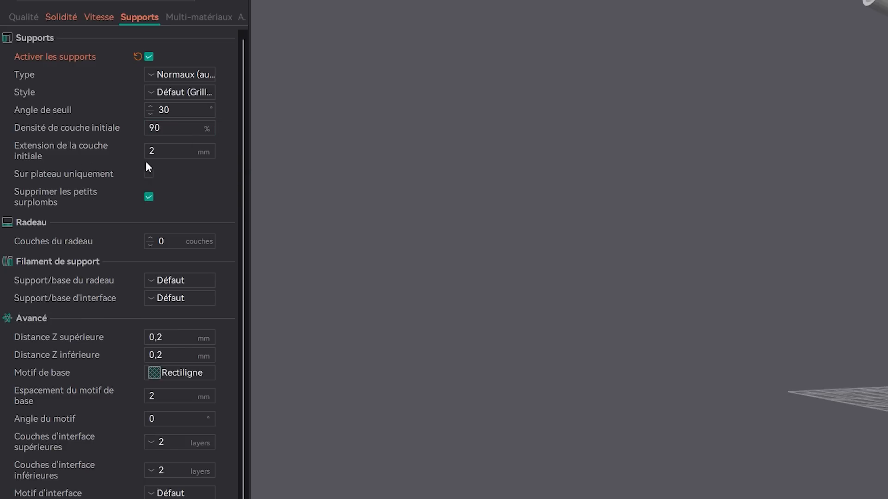
left_click_drag(169, 150, 138, 150)
left_click_drag(858, 260, 859, 264)
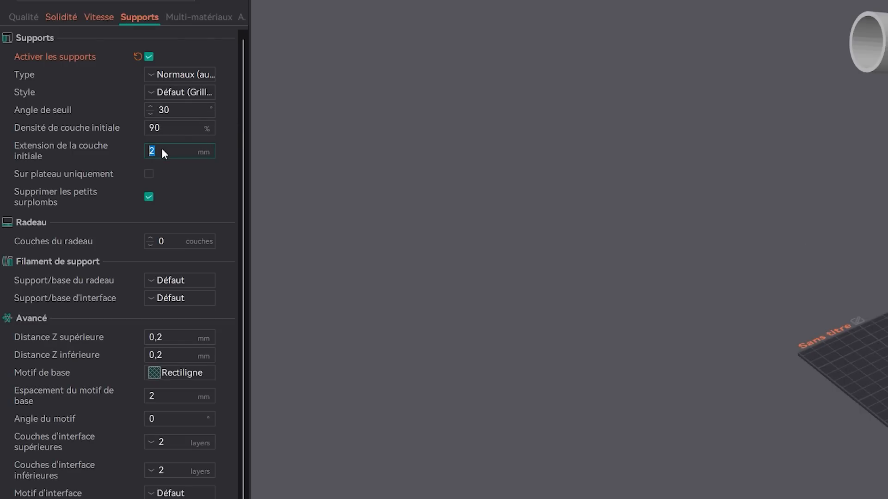
left_click(226, 180)
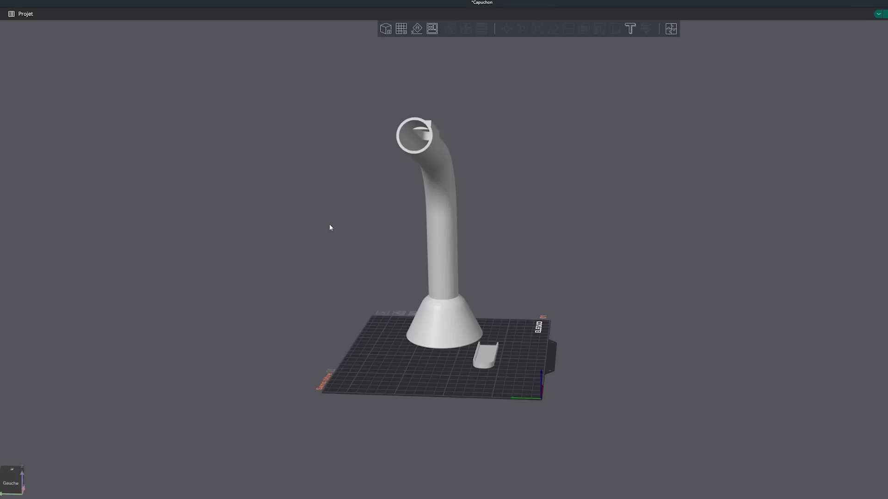
Step: Examine the pipe's overhanging upper section and open end from several angles to judge where supports are needed
mouse_move(311, 226)
left_mouse_down()
mouse_move(273, 247)
mouse_move(318, 230)
left_mouse_up()
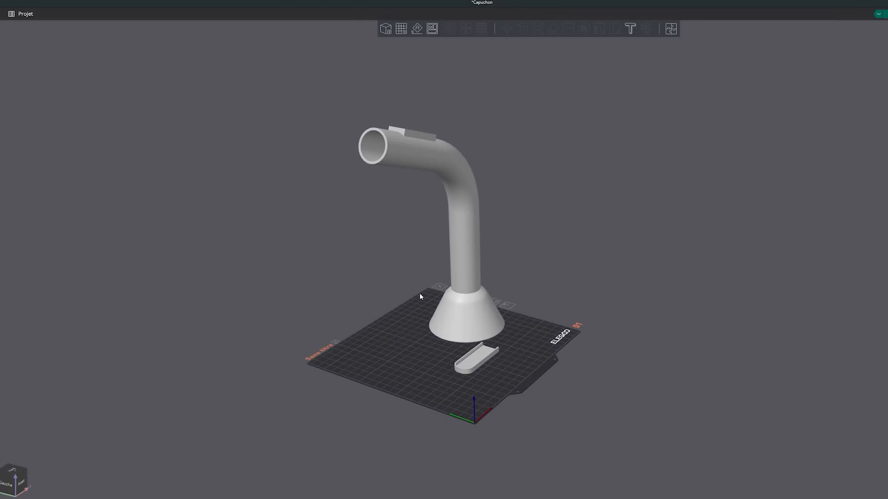
left_click_drag(388, 233, 401, 231)
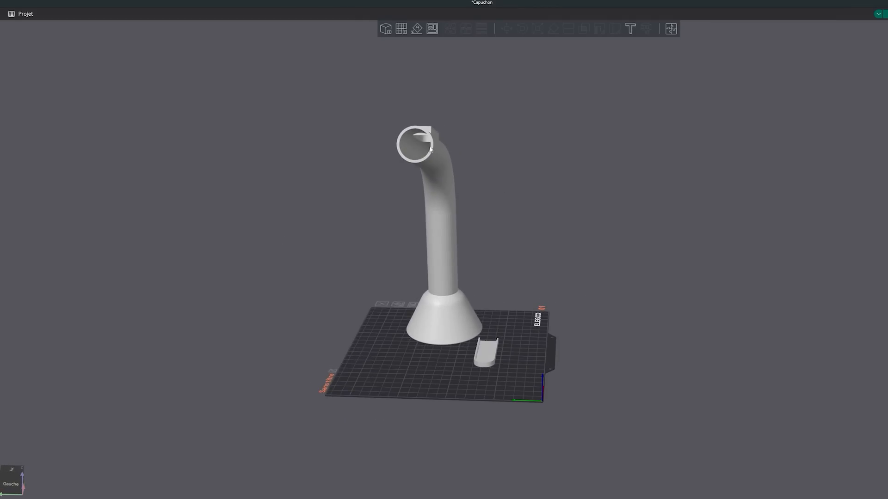
left_click_drag(431, 149, 468, 168)
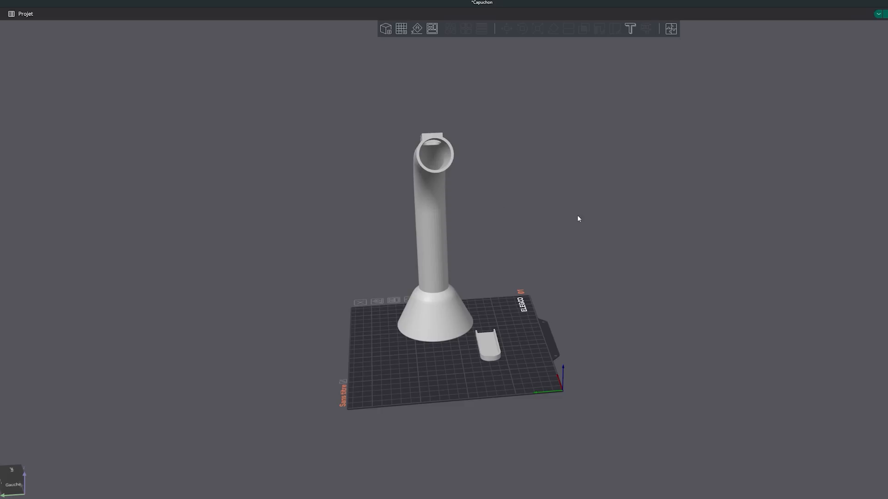
left_click_drag(578, 218, 567, 218)
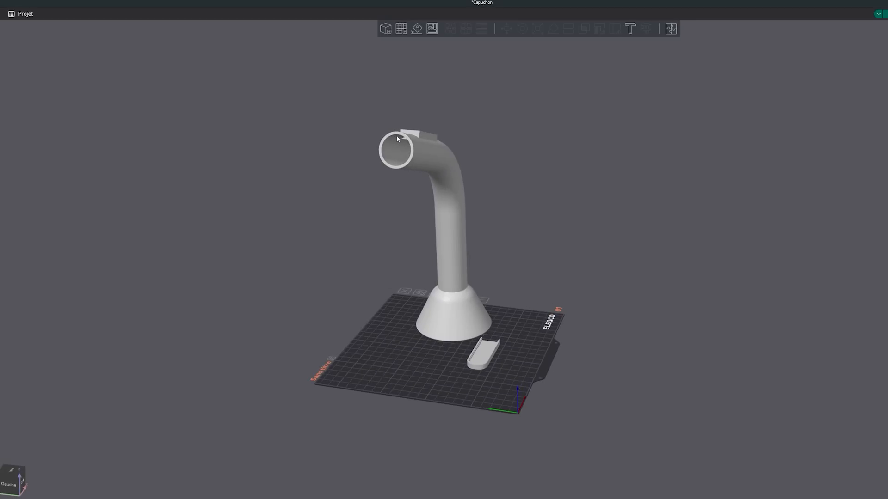
left_click_drag(398, 138, 391, 138)
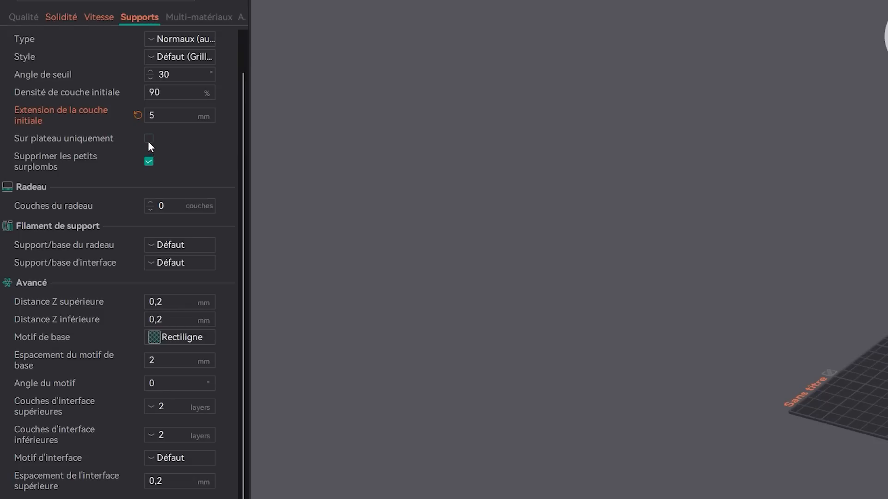
Step: Restrict the supports to the build plate only (Sur plateau uniquement) and check the multi-material settings
left_click(148, 139)
left_click_drag(405, 234, 406, 233)
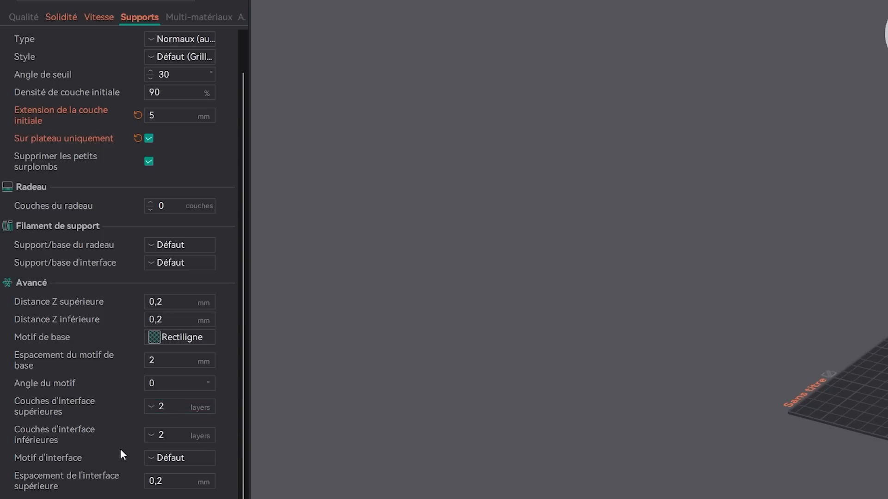
left_click(194, 19)
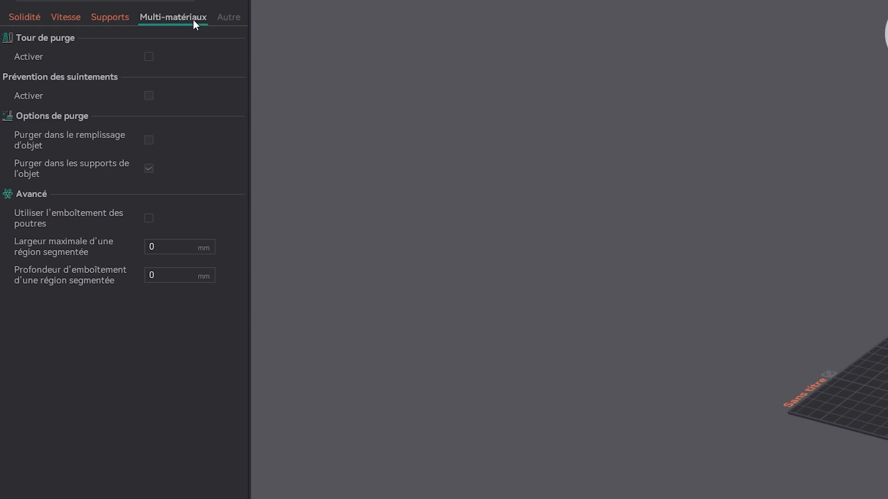
Step: Set the brim type to Bordure extérieure uniquement
left_click(227, 18)
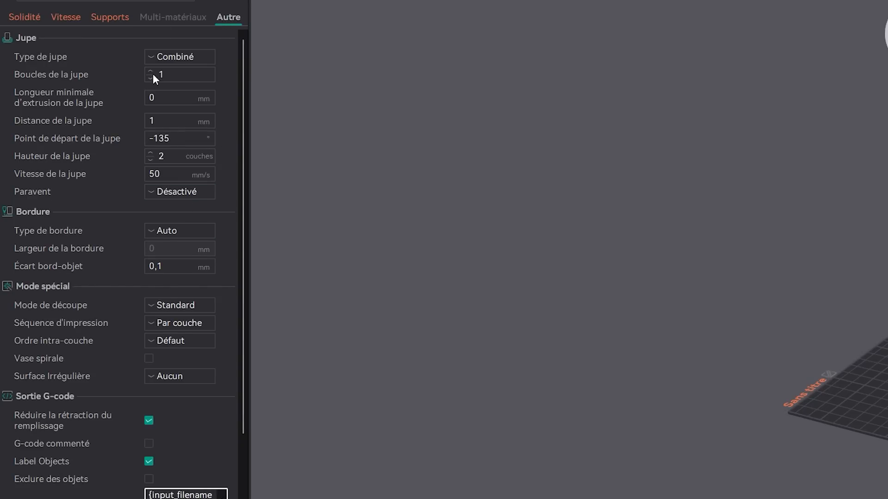
left_click(157, 233)
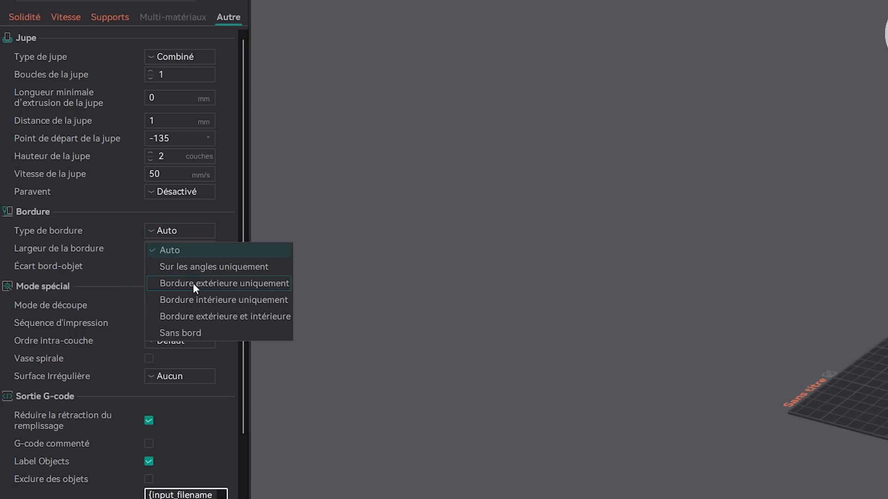
left_click(199, 290)
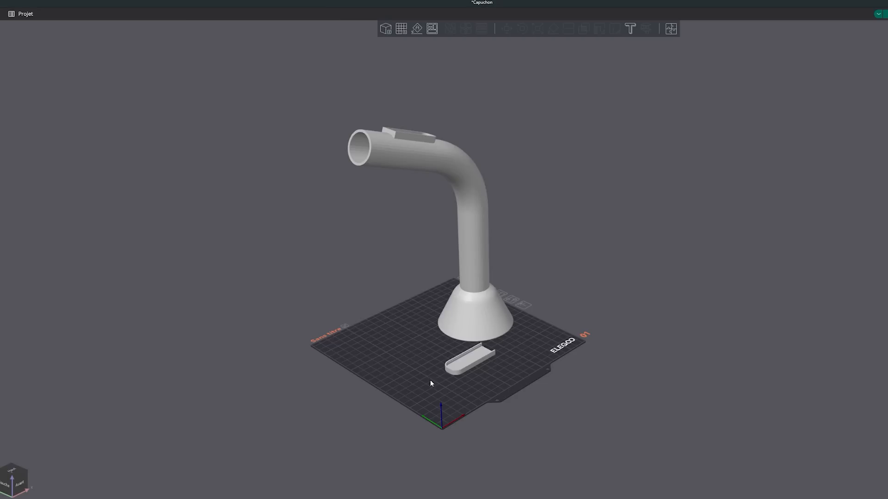
Step: Inspect the underside of the pipe's base and the cap, and set the brim width to 6 mm
left_click_drag(430, 382, 465, 334)
mouse_move(520, 321)
left_mouse_down()
mouse_move(541, 321)
mouse_move(521, 318)
left_mouse_up()
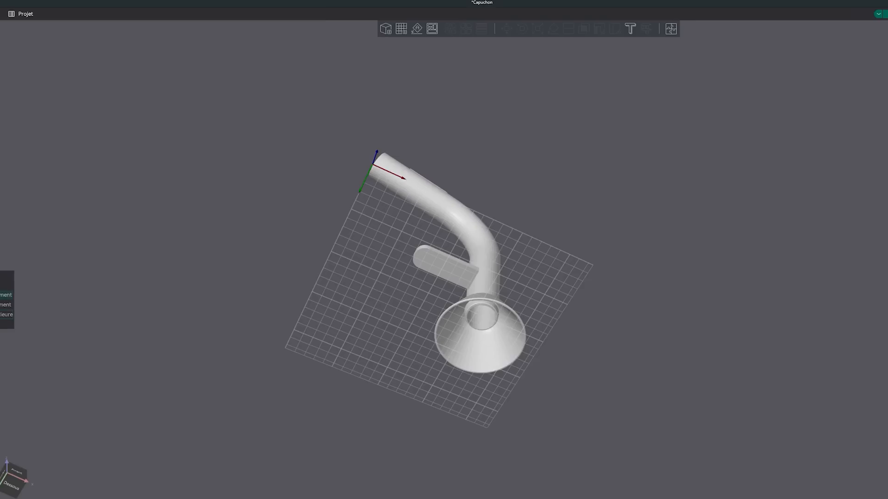
left_click_drag(578, 335, 581, 358)
scroll(493, 346, "up", 5)
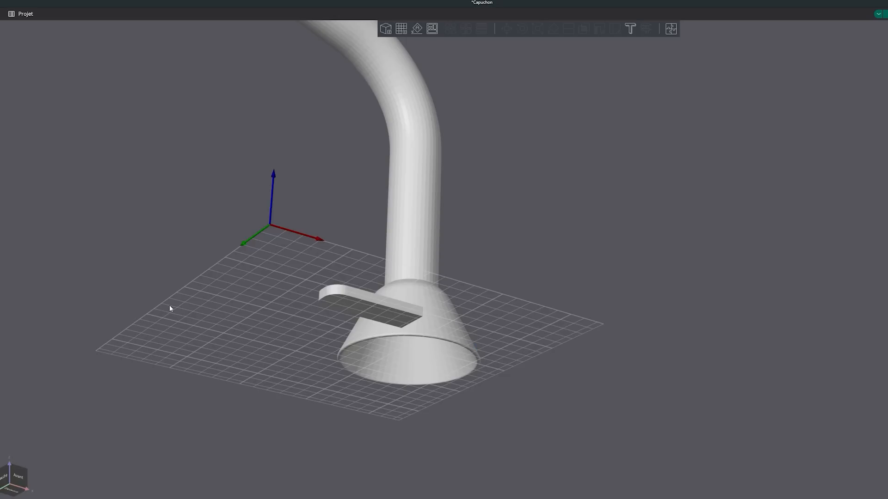
left_click_drag(165, 281, 169, 297)
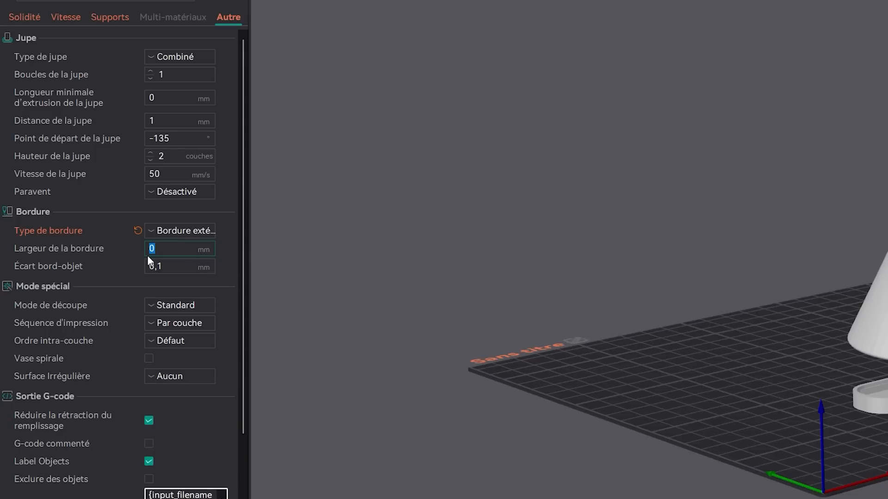
type("5")
key("BackSpace")
type("6")
left_click(451, 264)
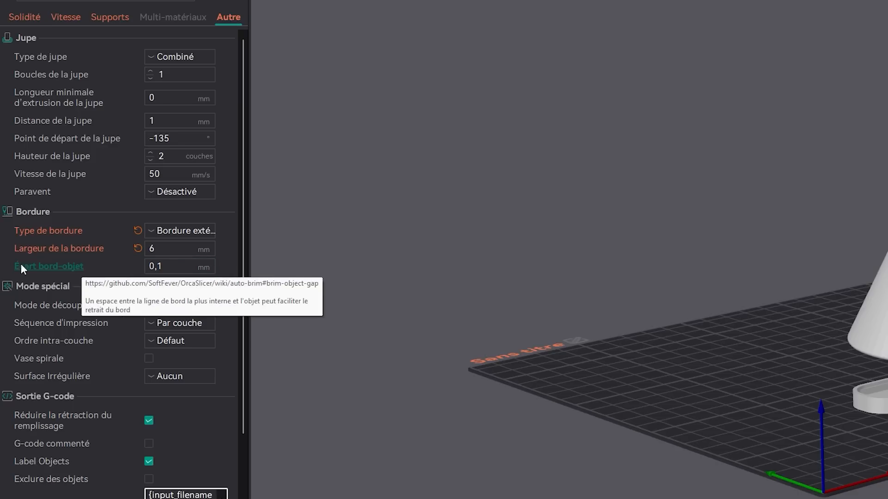
Step: Slice the plate holding the pipe and the cap
scroll(187, 270, "down", 1)
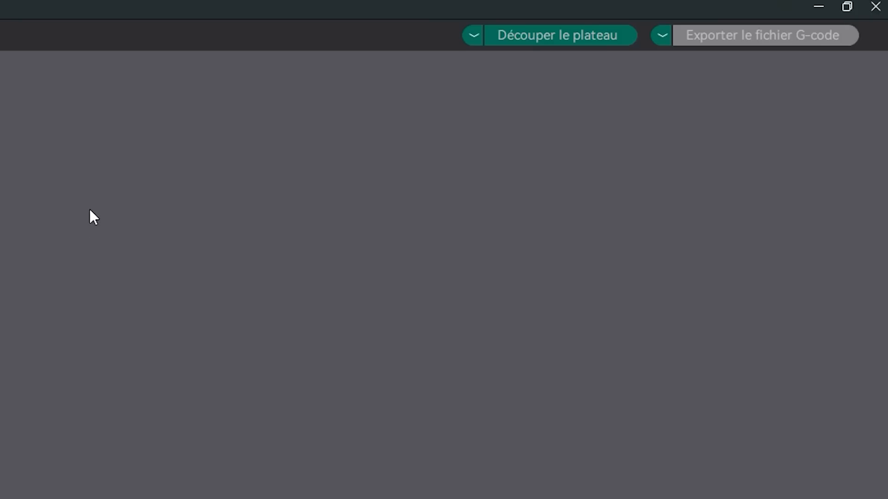
left_click(581, 34)
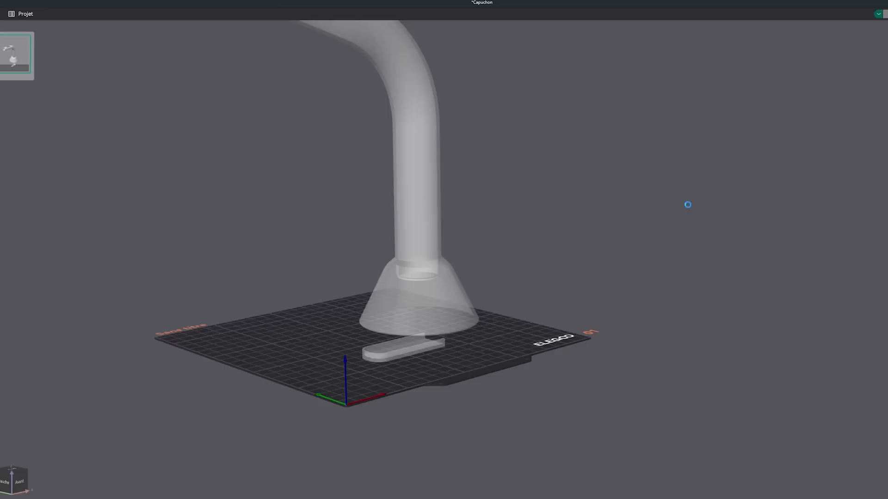
scroll(516, 222, "down", 3)
scroll(516, 219, "down", 1)
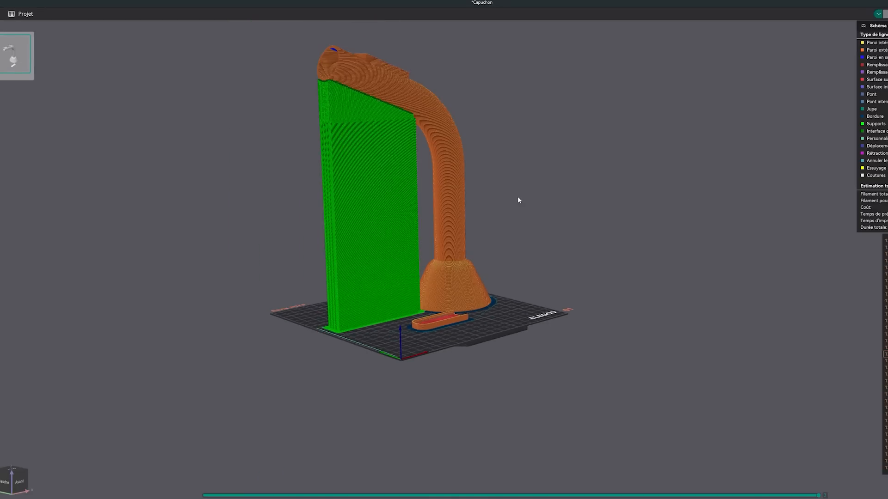
Step: Examine the generated supports under the pipe's overhanging section and inside its conical base in the sliced preview
right_click_drag(517, 196, 503, 274)
left_click_drag(502, 274, 525, 276)
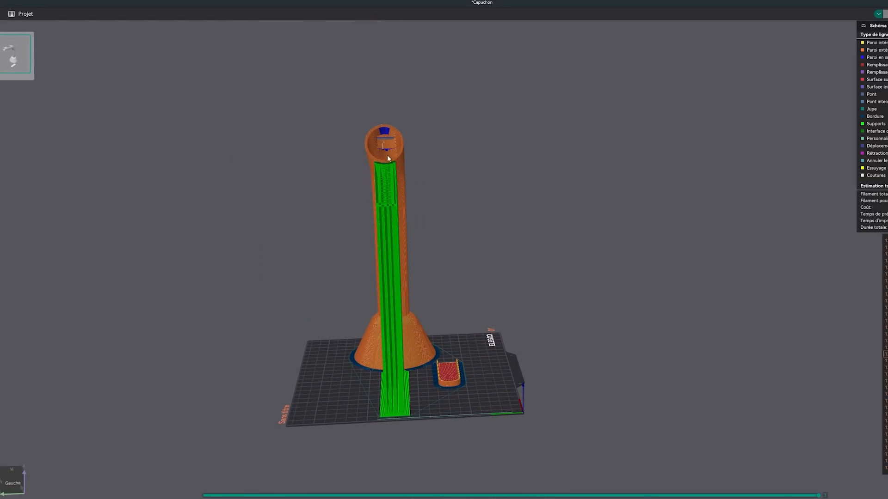
left_click_drag(453, 158, 521, 175)
scroll(469, 261, "up", 3)
scroll(468, 259, "up", 4)
right_click_drag(469, 259, 655, 172)
scroll(483, 224, "up", 3)
right_click_drag(492, 211, 421, 313)
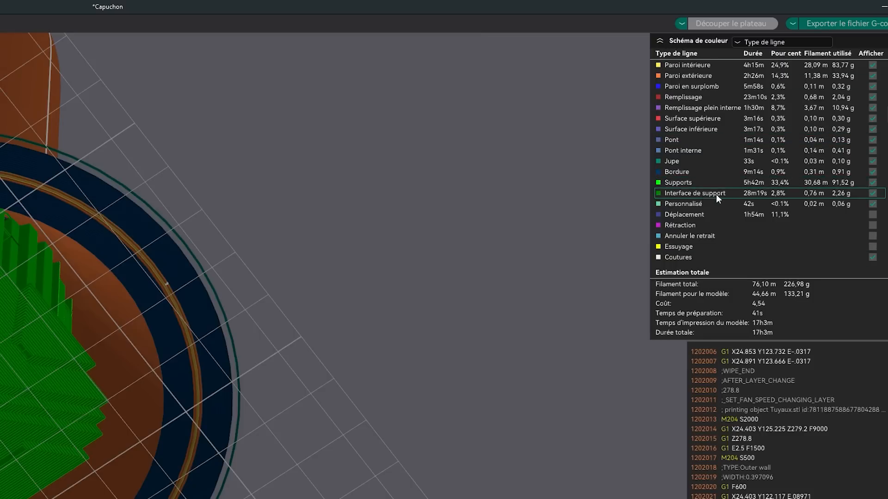
Step: Hide the support lines in the preview and examine the support interface inside the pipe's conical base
left_click(871, 183)
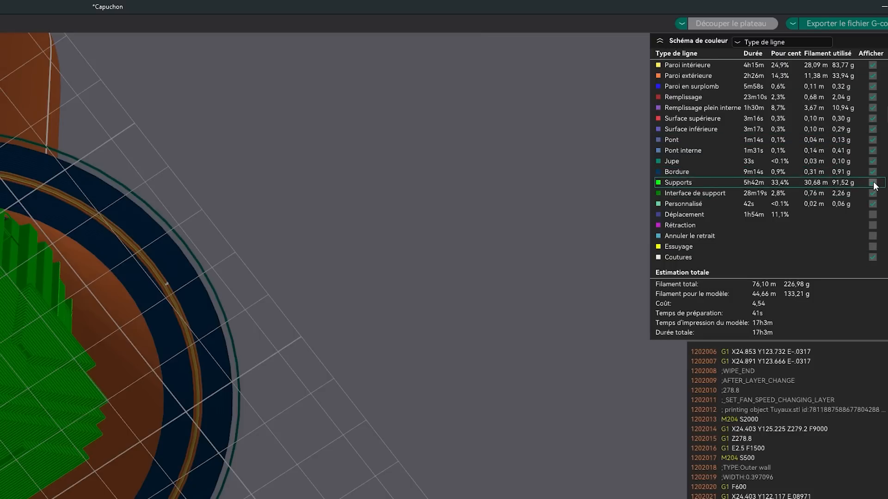
scroll(357, 204, "up", 9)
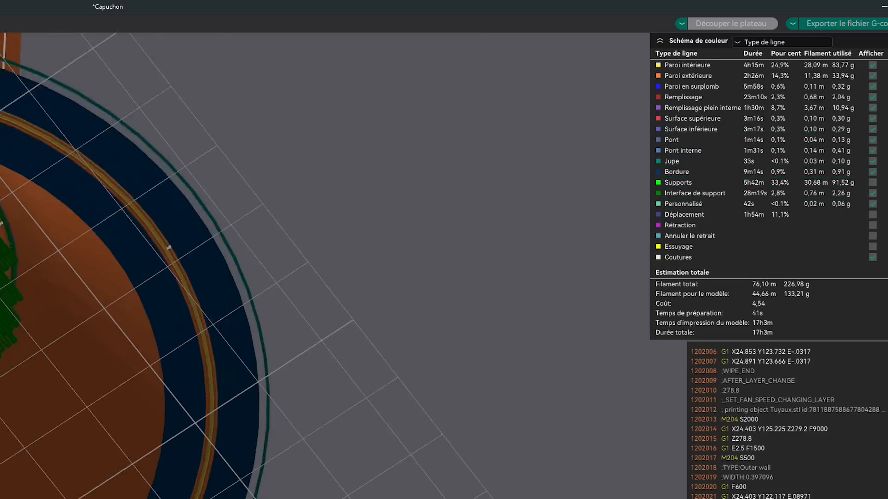
right_click_drag(356, 204, 610, 273)
left_click_drag(619, 206, 304, 171)
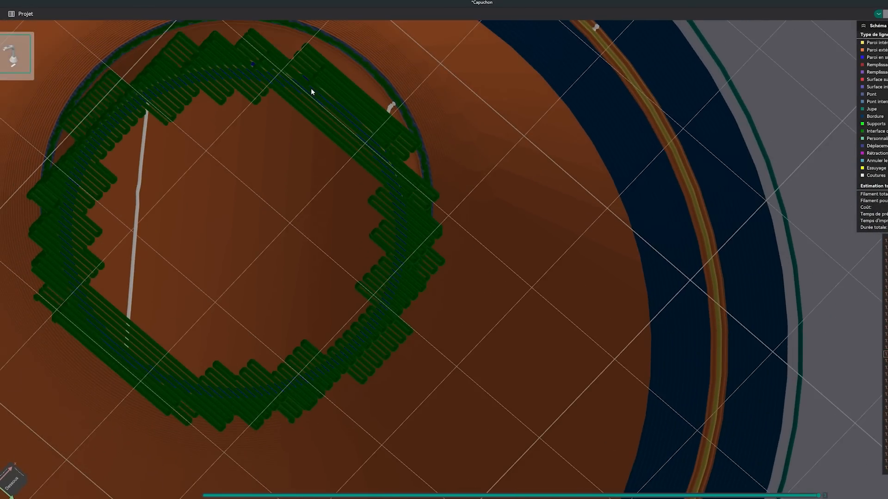
scroll(443, 163, "down", 3)
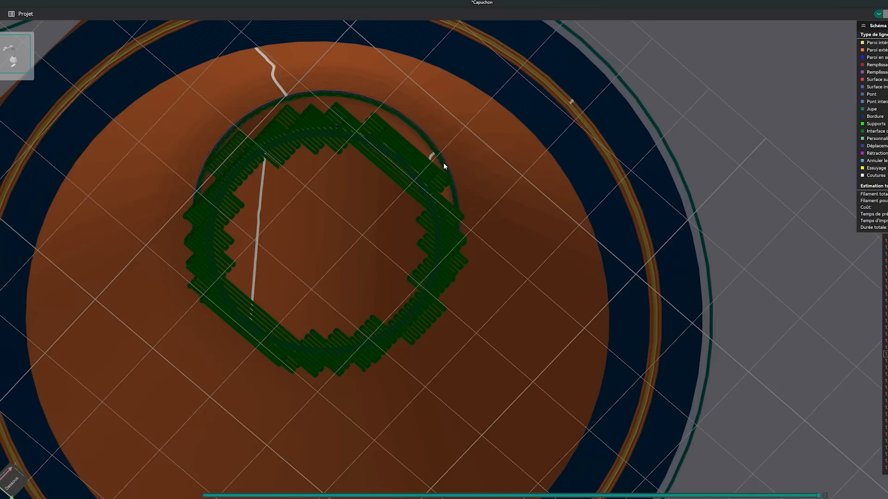
scroll(443, 163, "down", 2)
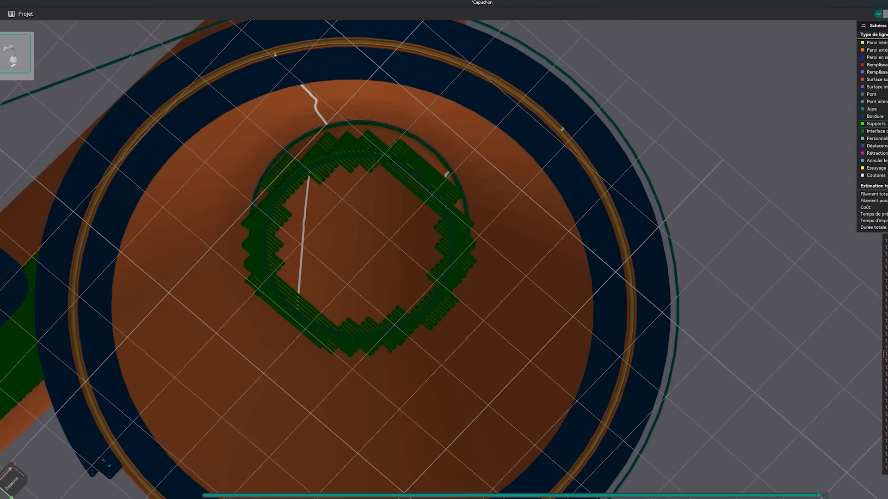
Step: Show the support lines again and review the supports and brims from below and from the side
left_click(886, 124)
scroll(434, 223, "down", 8)
left_click_drag(141, 176, 167, 194)
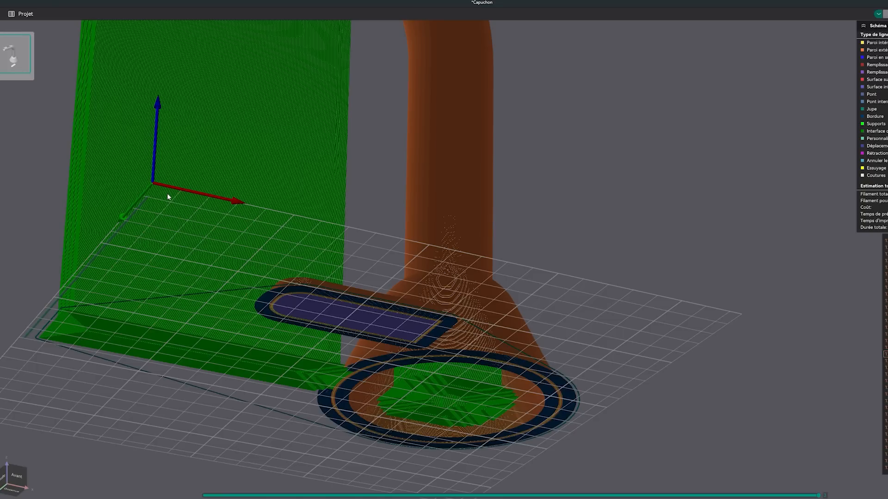
scroll(168, 192, "down", 8)
left_click_drag(541, 138, 513, 258)
left_click_drag(516, 212, 524, 172)
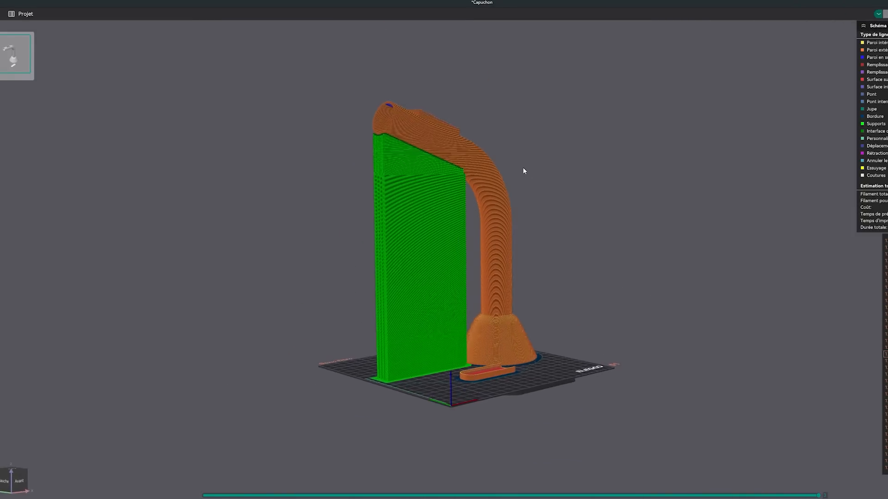
Step: Examine the sliced pipe's open end, support column, conical base and separate cap from several angles
key("5")
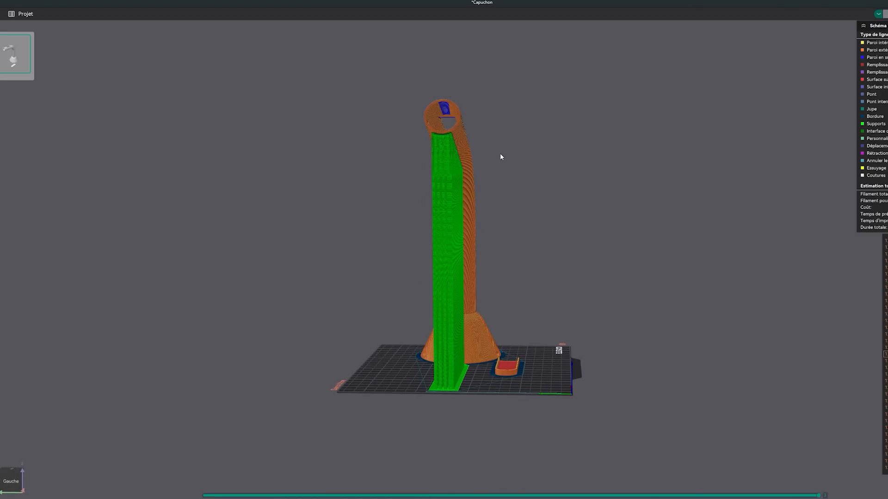
left_click_drag(501, 153, 514, 164)
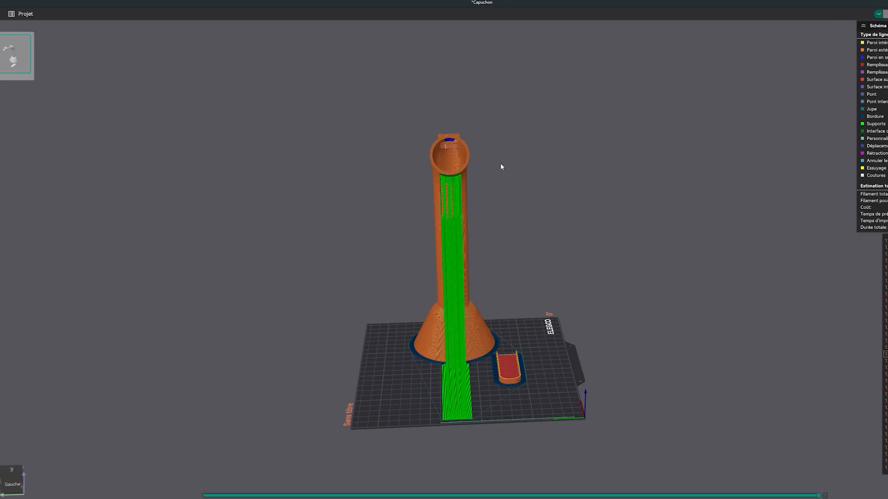
left_click_drag(454, 160, 473, 119)
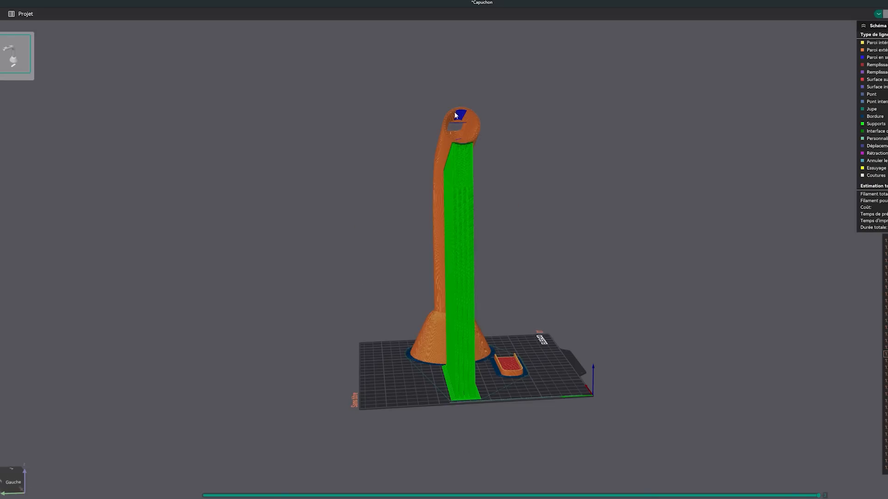
left_click_drag(535, 152, 597, 252)
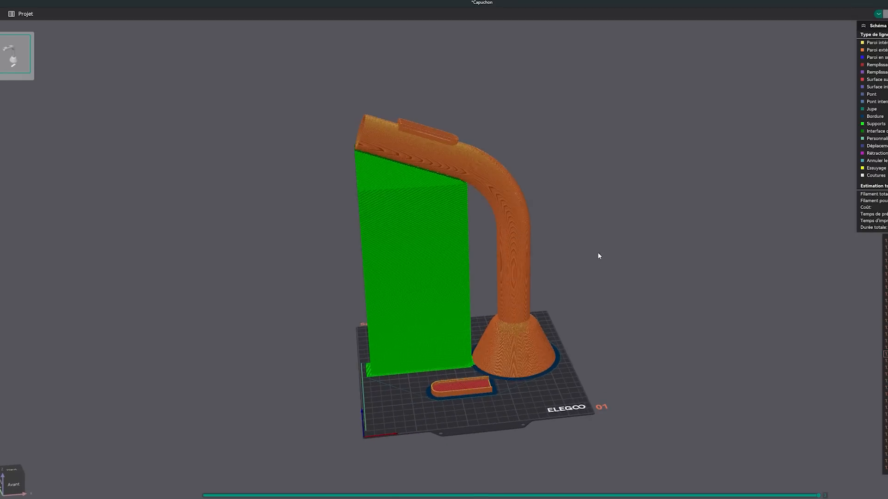
scroll(570, 199, "up", 5)
scroll(592, 304, "up", 1)
right_click_drag(593, 301, 607, 238)
left_click_drag(434, 421, 456, 398)
left_click_drag(424, 408, 460, 413)
left_click_drag(489, 359, 674, 290)
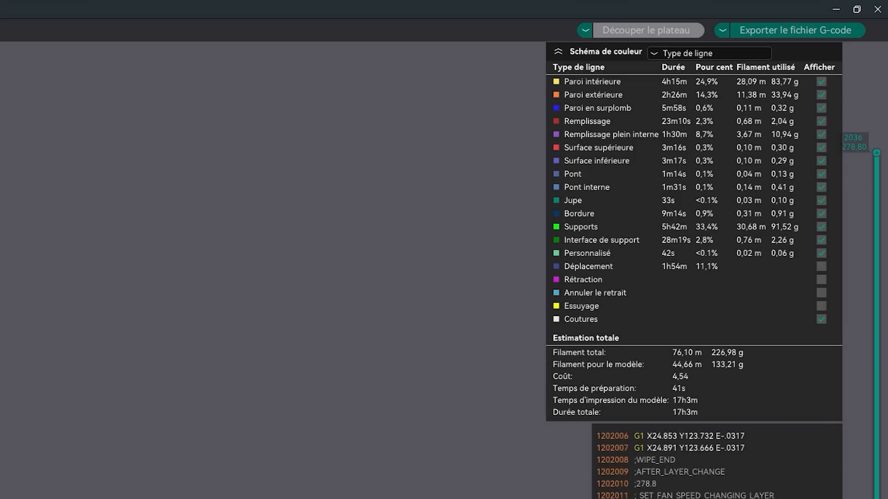